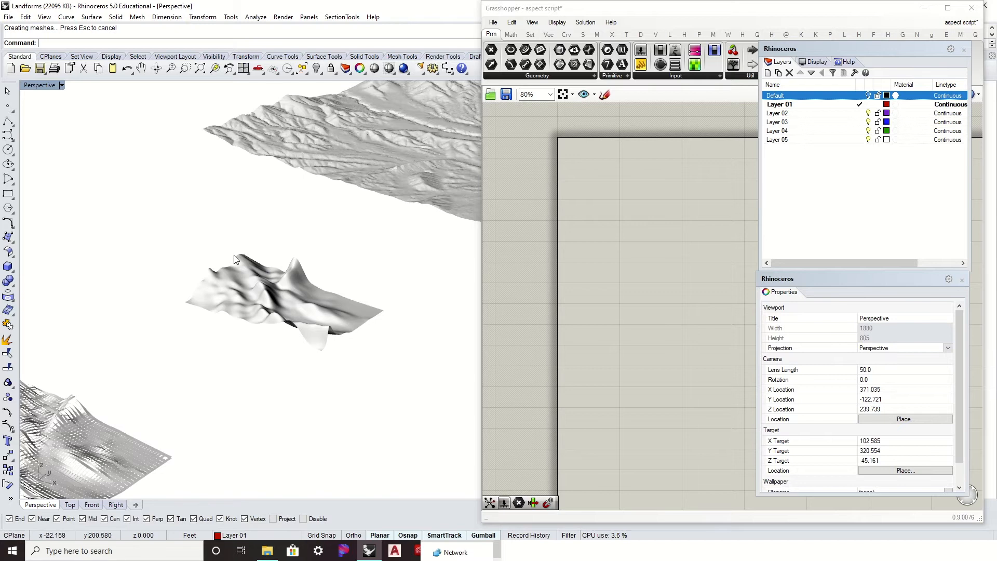
Add a Mesh parameter to the empty Grasshopper canvas and set the large terrain mesh as its single mesh.
scroll(283, 264, "down", 4)
right_click_drag(297, 300, 374, 290)
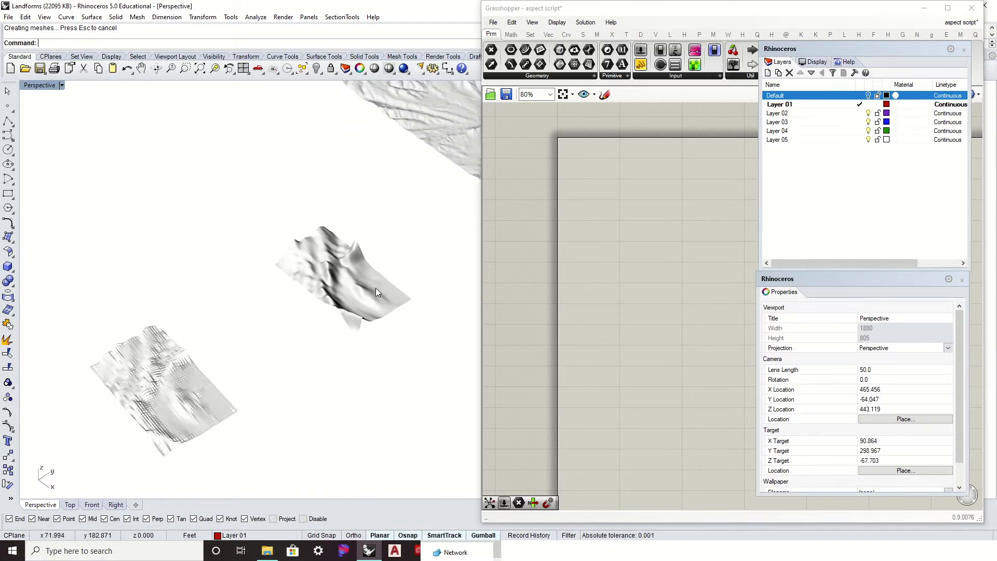
right_click_drag(263, 429, 281, 271)
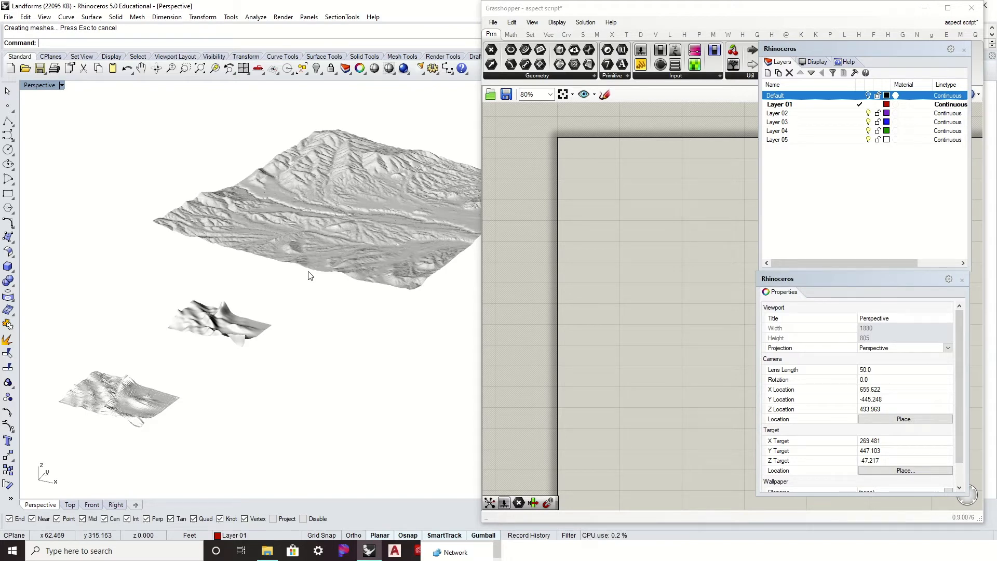
mouse_move(354, 200)
right_mouse_down()
mouse_move(358, 166)
mouse_move(353, 196)
right_mouse_up()
left_click(575, 220)
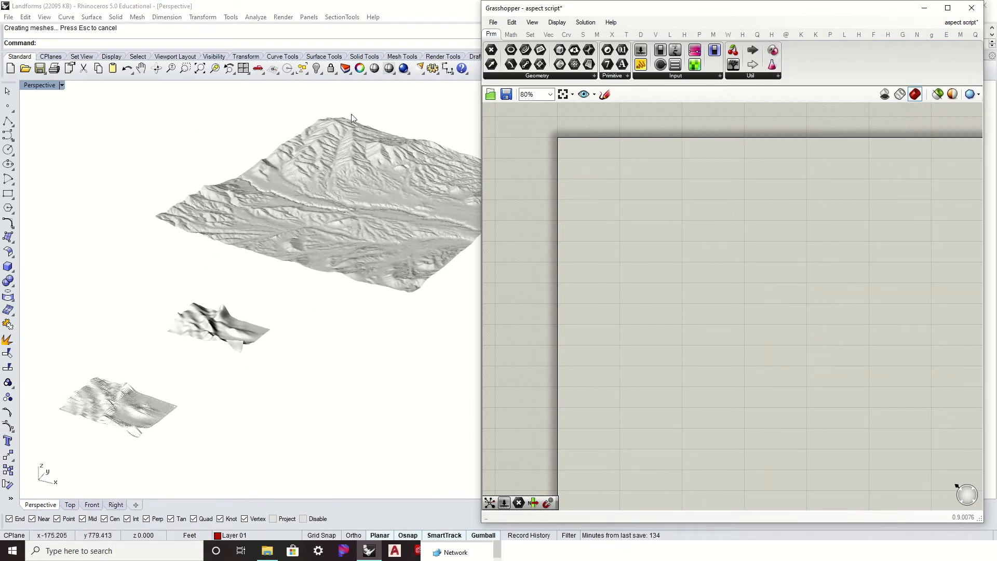
left_click(366, 139)
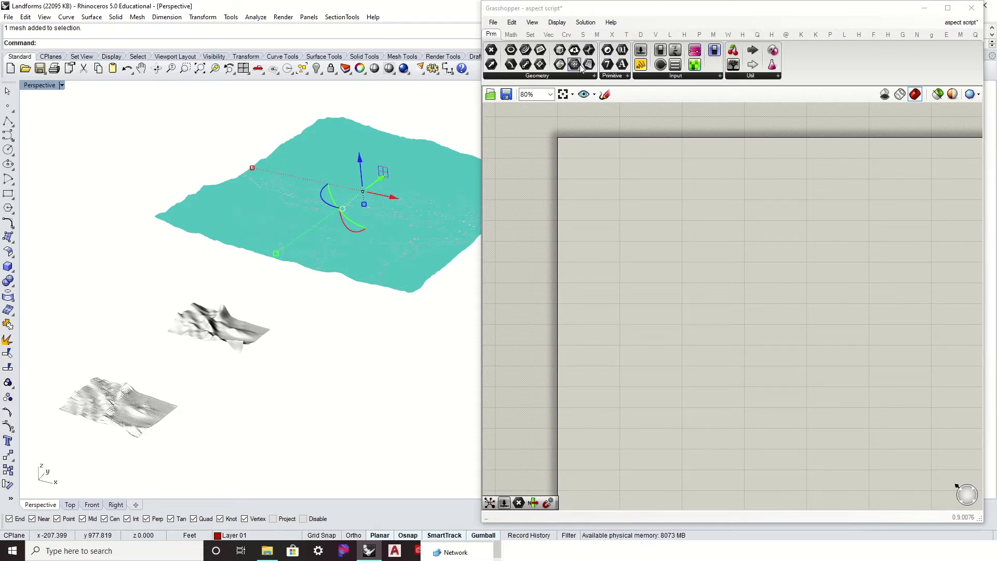
left_click_drag(581, 68, 585, 164)
right_click(584, 164)
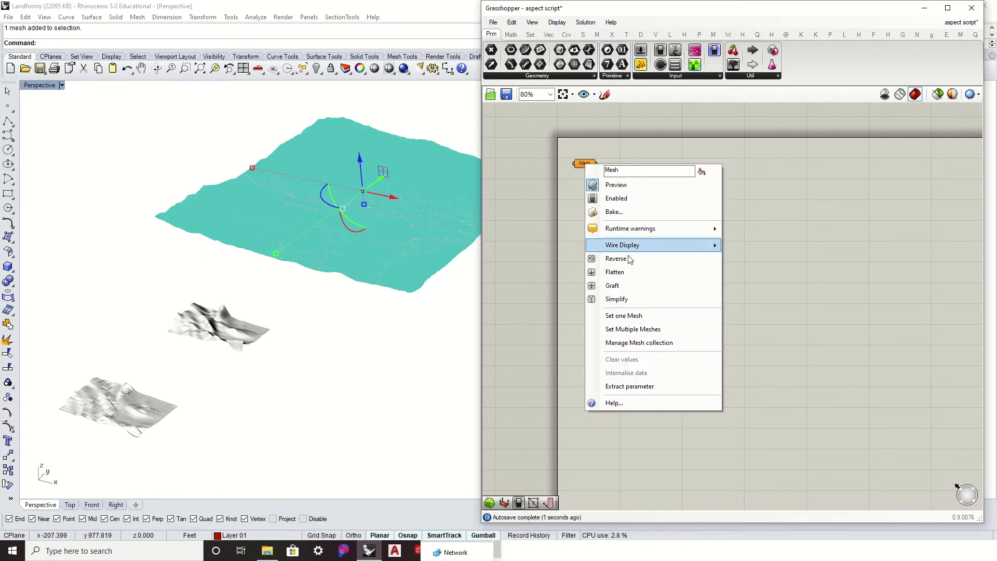
left_click(623, 315)
left_click(359, 229)
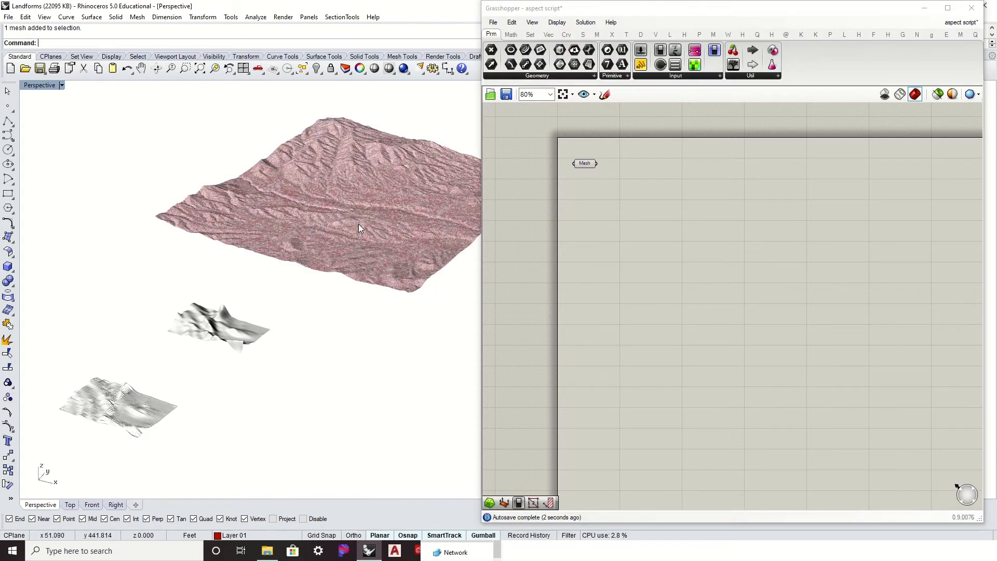
Hide the original large terrain mesh in Rhino so only its Grasshopper preview is displayed.
left_click(368, 204)
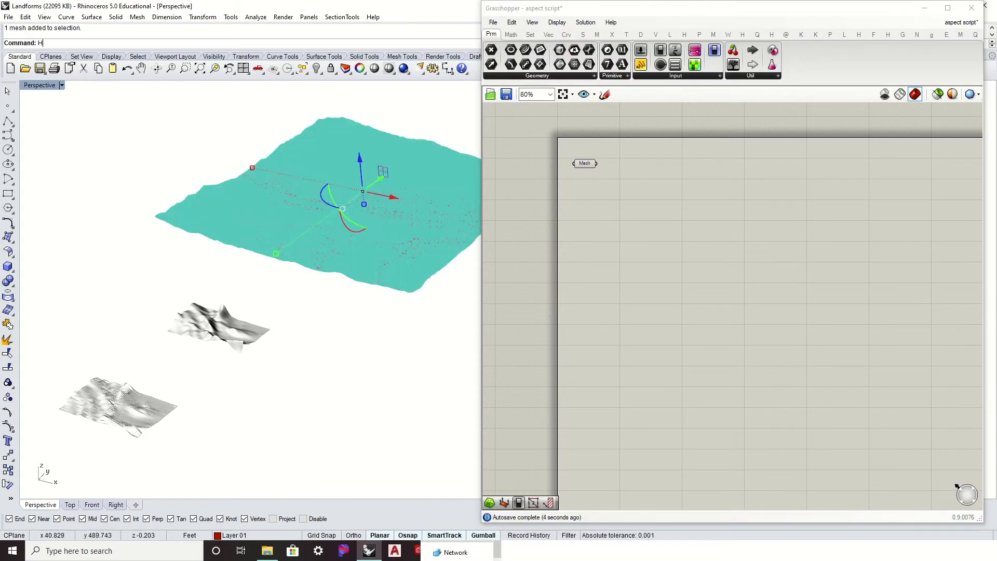
type("hide")
key("Return")
Add a Deconstruct Mesh component beside the Mesh parameter and connect the mesh to its M input.
scroll(393, 126, "up", 5)
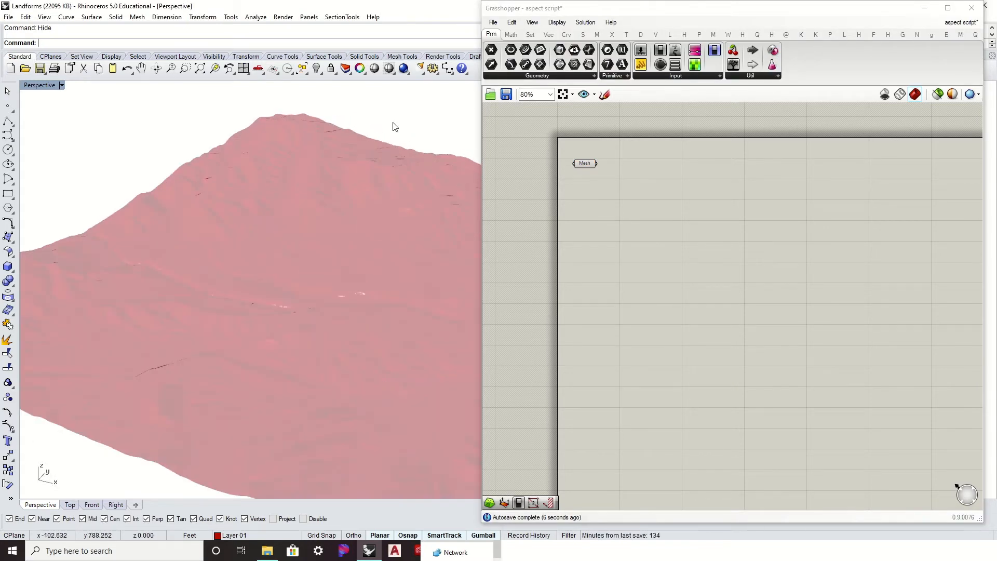
right_click_drag(383, 178, 294, 180)
scroll(311, 278, "down", 5)
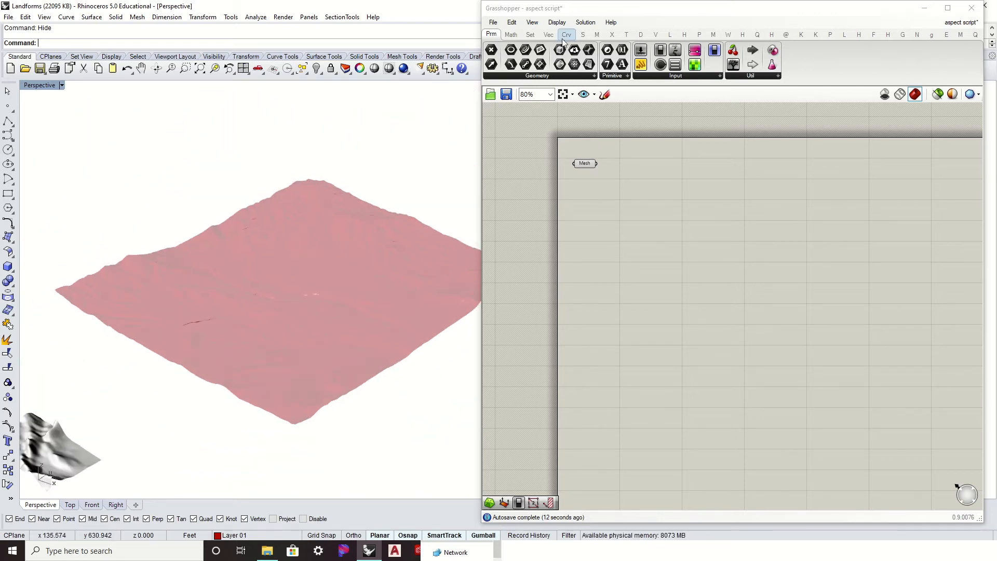
left_click(595, 34)
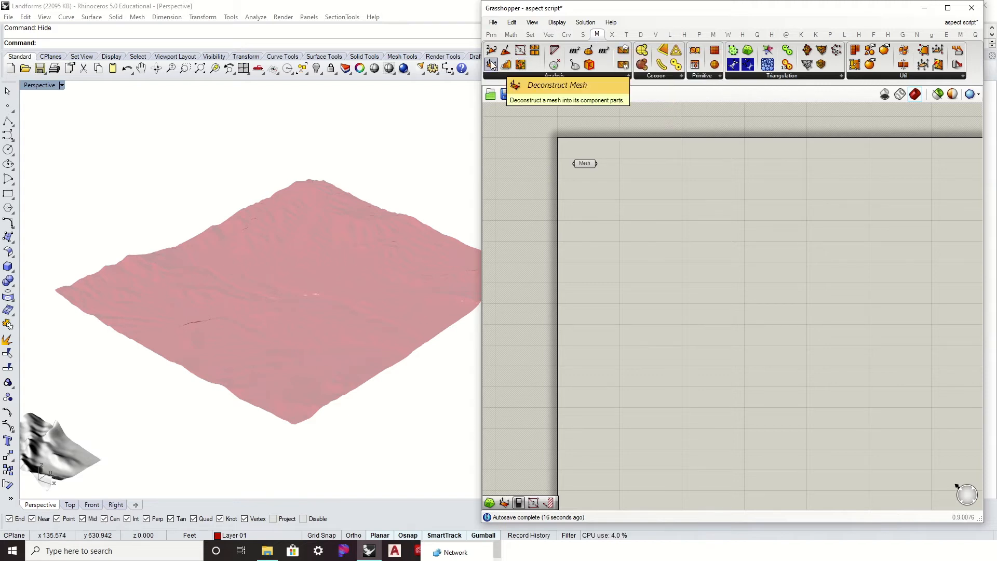
left_click_drag(491, 64, 639, 171)
scroll(623, 167, "up", 3)
left_click_drag(571, 162, 623, 173)
Inspect the Deconstruct Mesh preview on the terrain and turn that component's preview off.
left_click(308, 238)
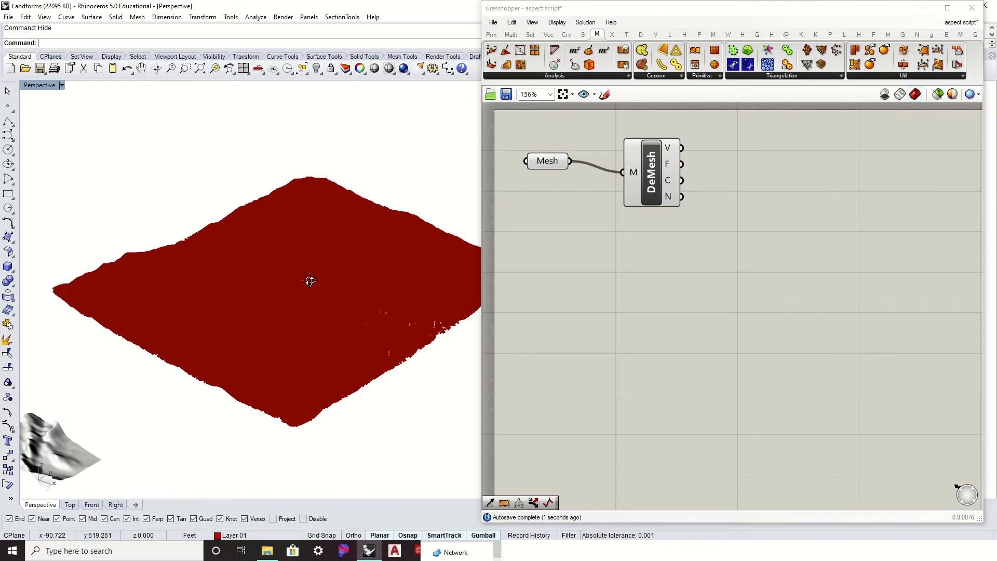
scroll(423, 308, "up", 8)
scroll(366, 264, "up", 7)
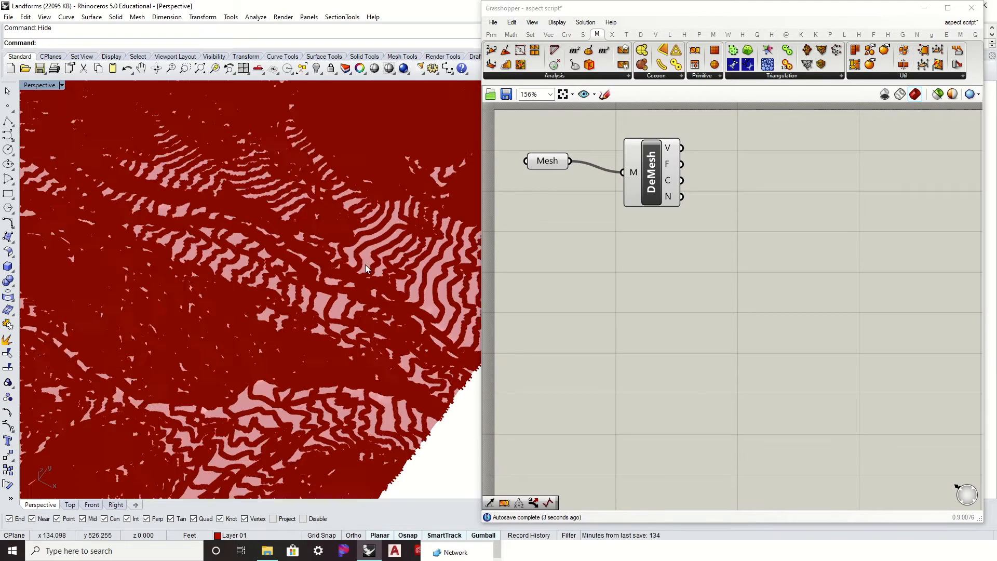
right_click_drag(348, 322, 310, 249)
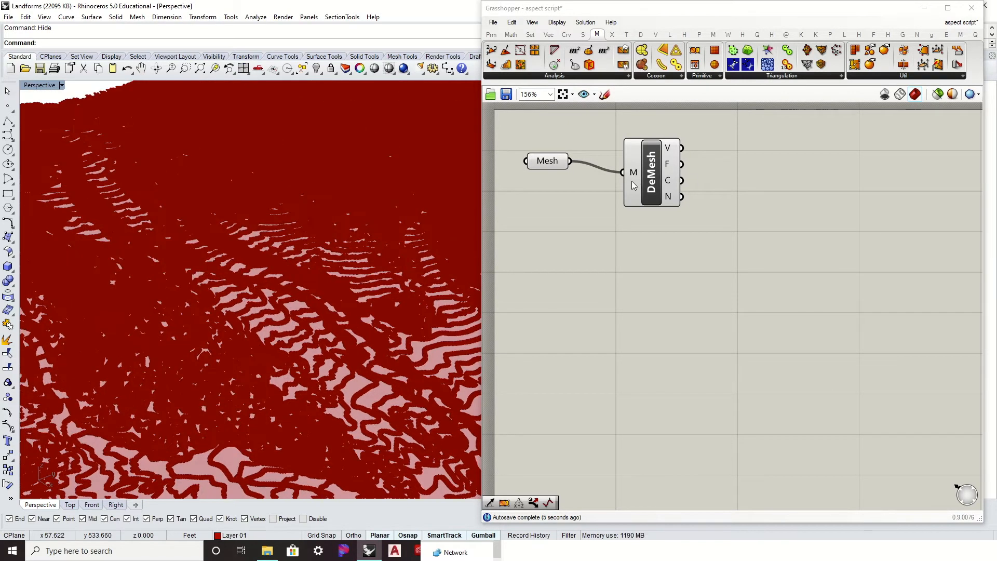
left_click(644, 179)
right_click(645, 174)
left_click(675, 191)
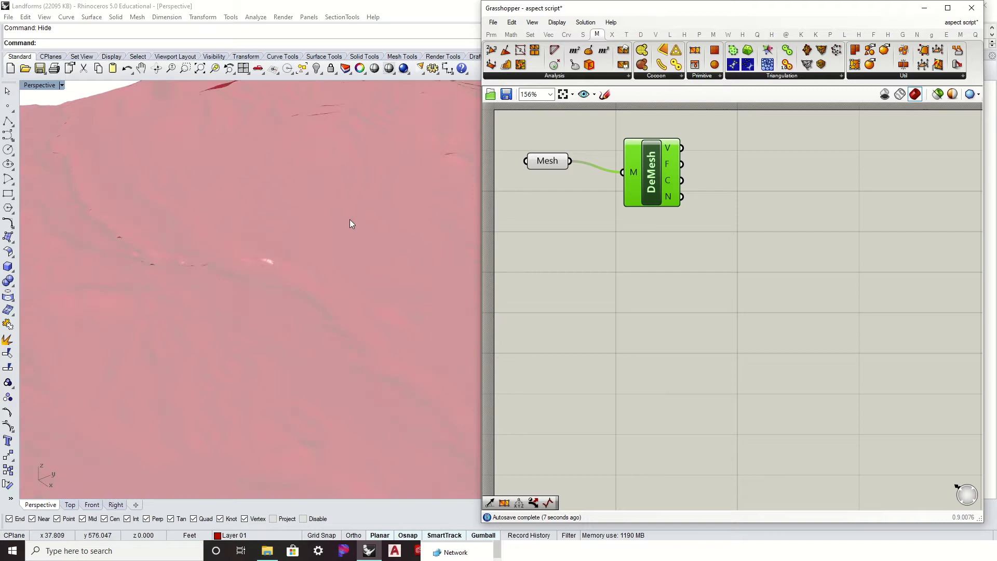
Move the Deconstruct Mesh component closer to the Mesh parameter and deselect it.
right_click_drag(307, 228, 322, 254)
scroll(322, 259, "down", 6)
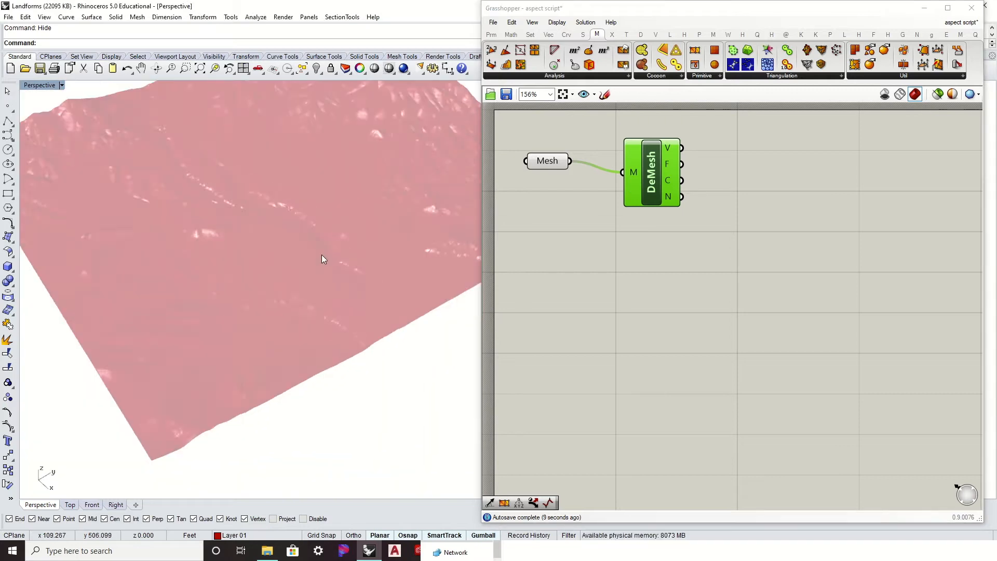
left_click_drag(663, 173, 635, 158)
right_click_drag(227, 151, 242, 193)
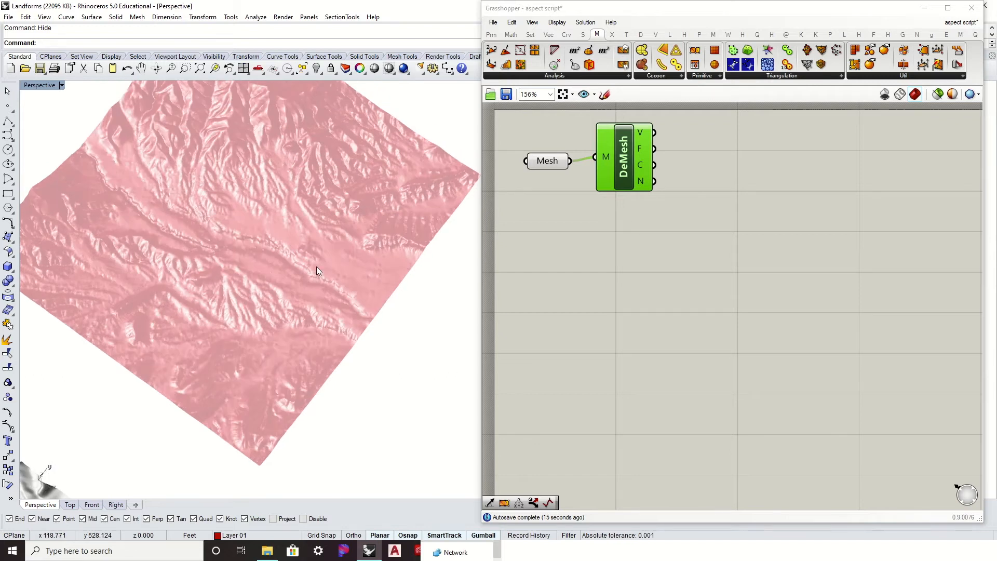
right_click_drag(316, 266, 338, 295)
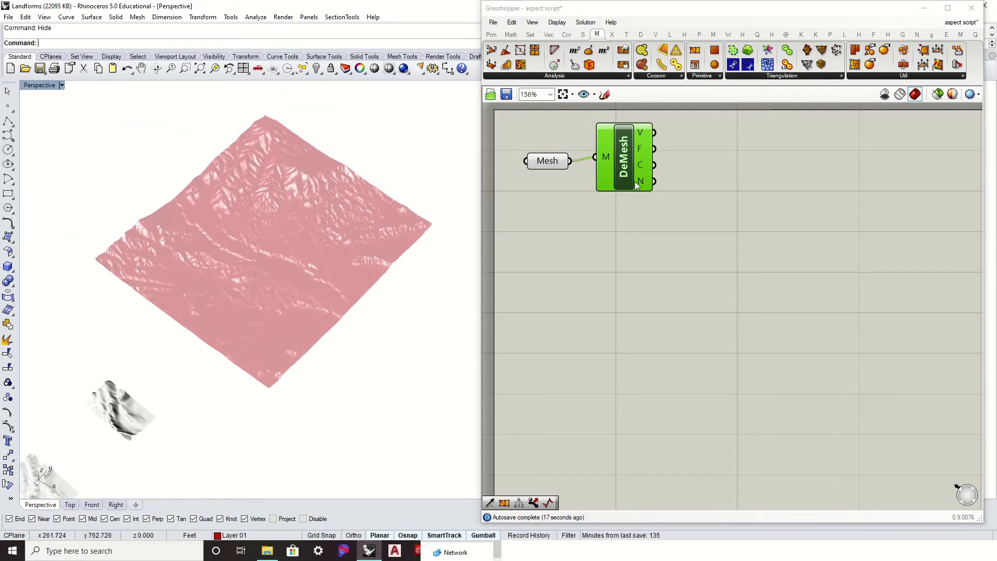
mouse_move(642, 185)
scroll(295, 180, "up", 3)
mouse_move(349, 287)
right_mouse_down()
mouse_move(329, 249)
mouse_move(342, 298)
right_mouse_up()
scroll(336, 286, "down", 3)
scroll(335, 286, "down", 2)
mouse_move(630, 159)
left_mouse_down()
mouse_move(628, 169)
mouse_move(628, 160)
left_mouse_up()
left_click(683, 225)
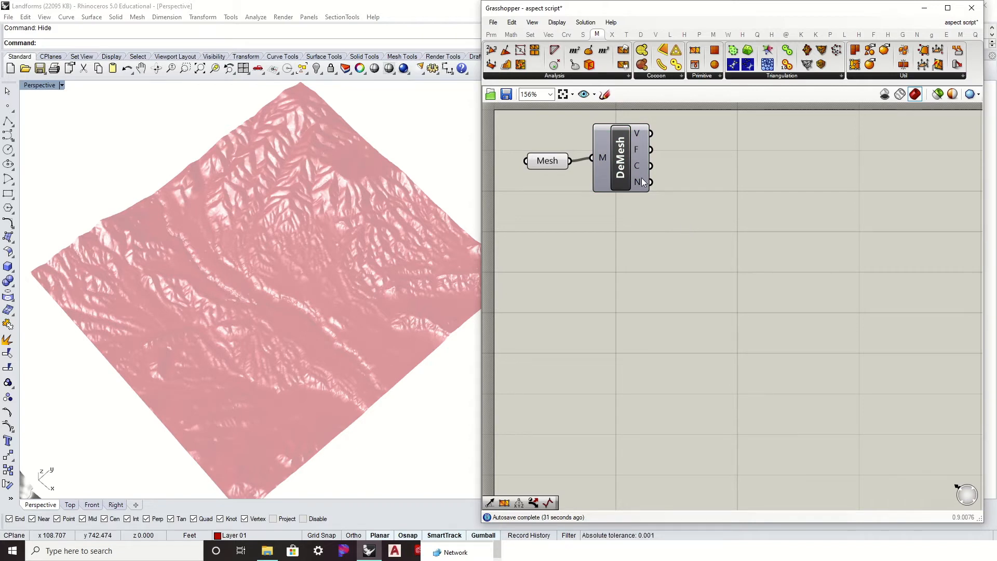
Add a vector Angle component and connect the Deconstruct Mesh normals output N to its A input.
mouse_move(634, 182)
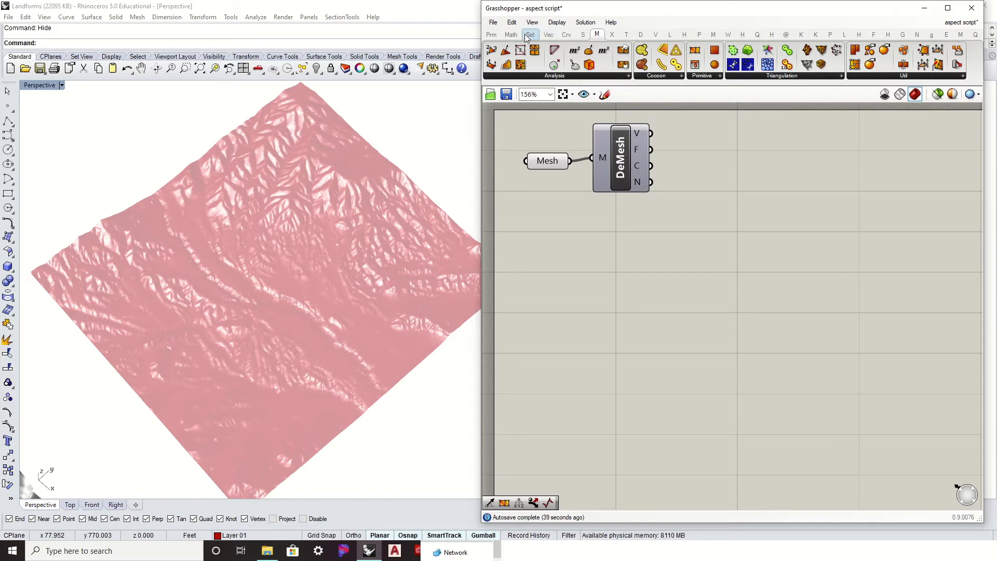
left_click(544, 36)
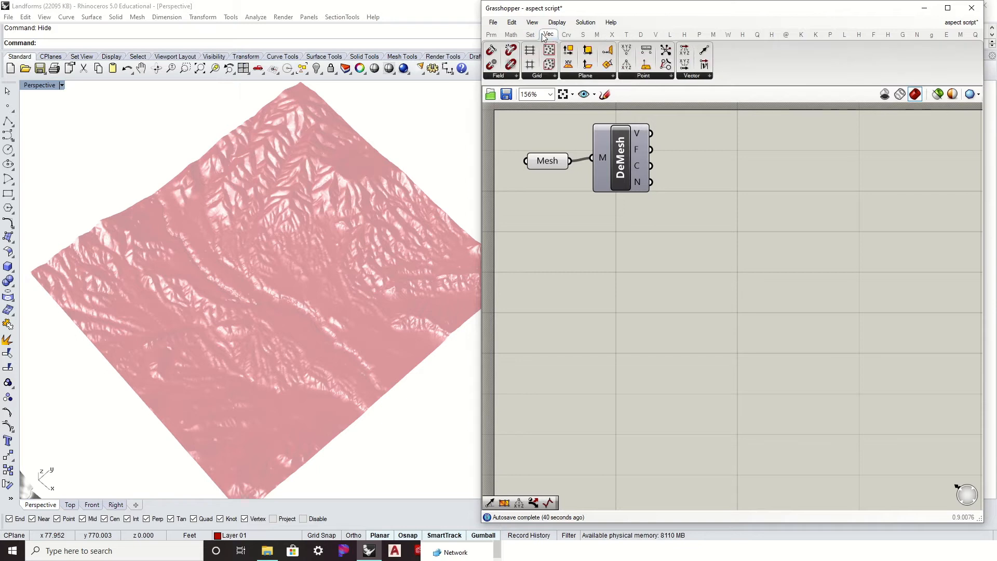
left_click(701, 76)
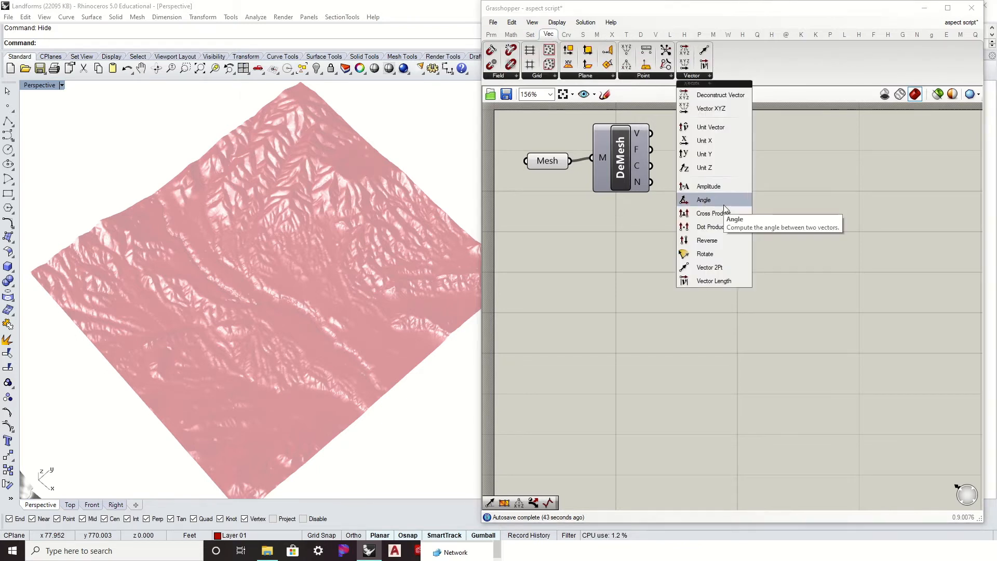
left_click_drag(725, 209, 787, 224)
left_click_drag(651, 182, 767, 213)
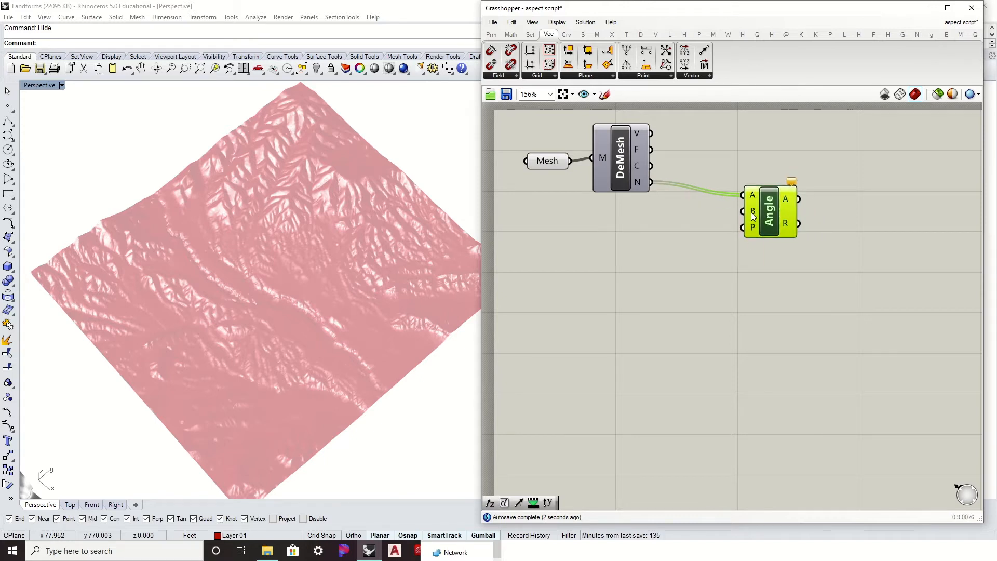
left_click(701, 76)
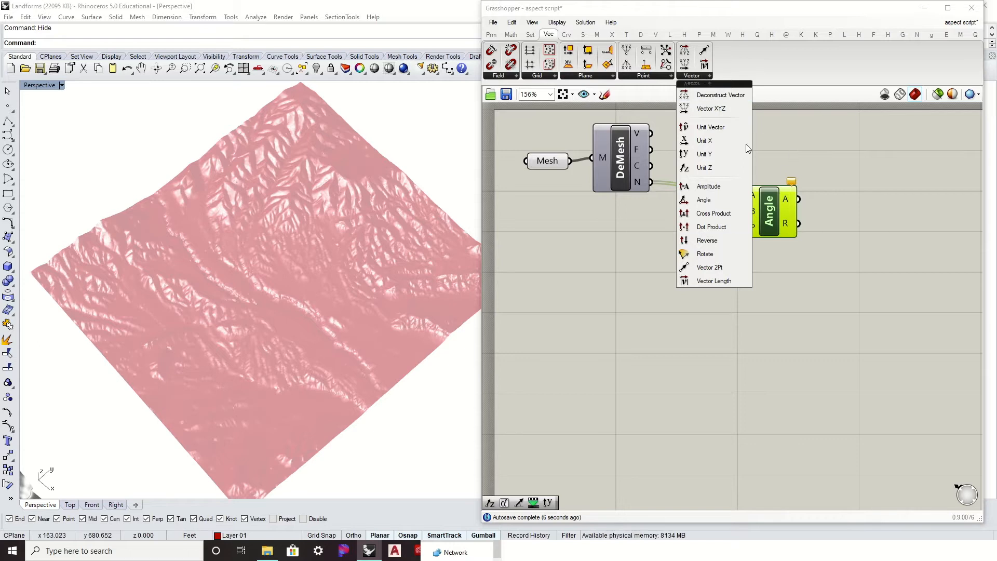
left_click(847, 265)
Select the small landform made of strip surfaces near the origin in Rhino and hide it.
scroll(383, 238, "up", 3)
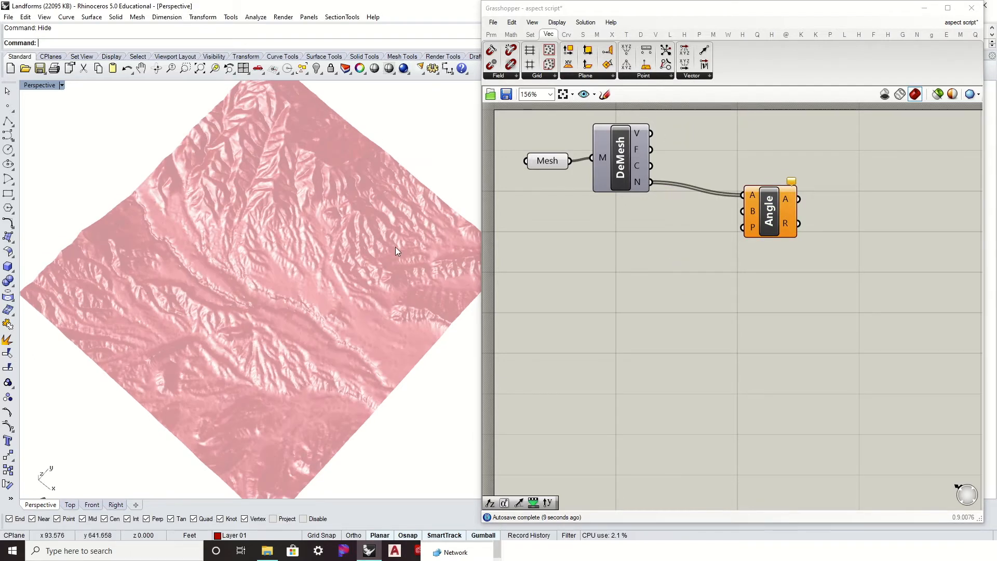
scroll(398, 250, "down", 4)
right_click_drag(190, 374, 244, 193, "shift")
scroll(136, 276, "up", 8)
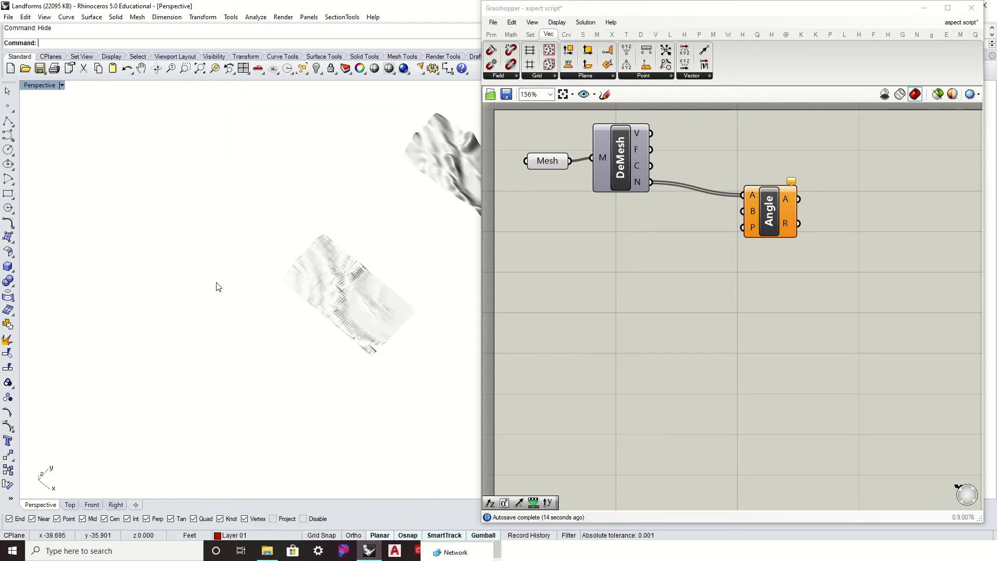
scroll(216, 285, "down", 2)
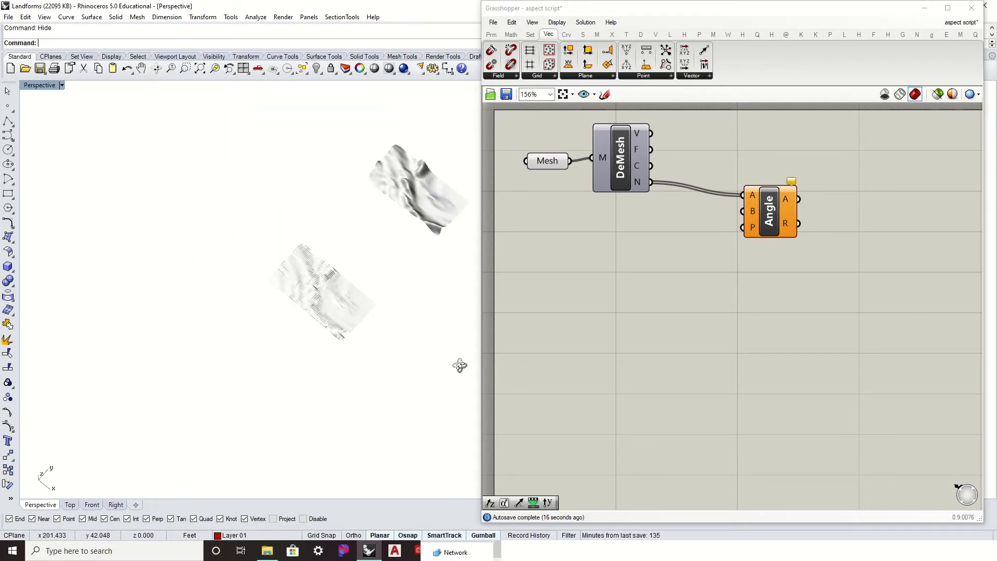
right_click_drag(458, 363, 467, 367)
left_click_drag(434, 404, 245, 275)
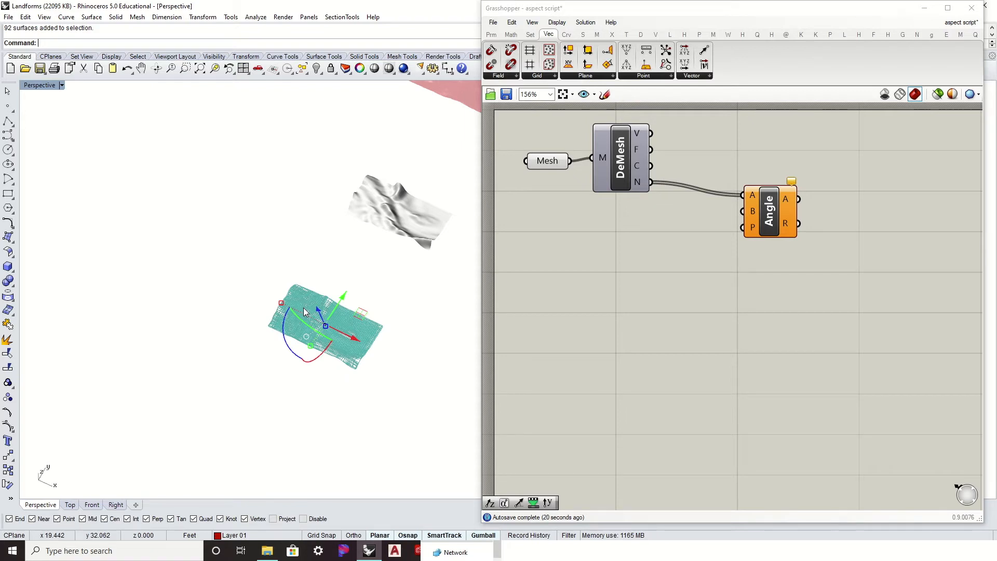
type("Hide")
key("Return")
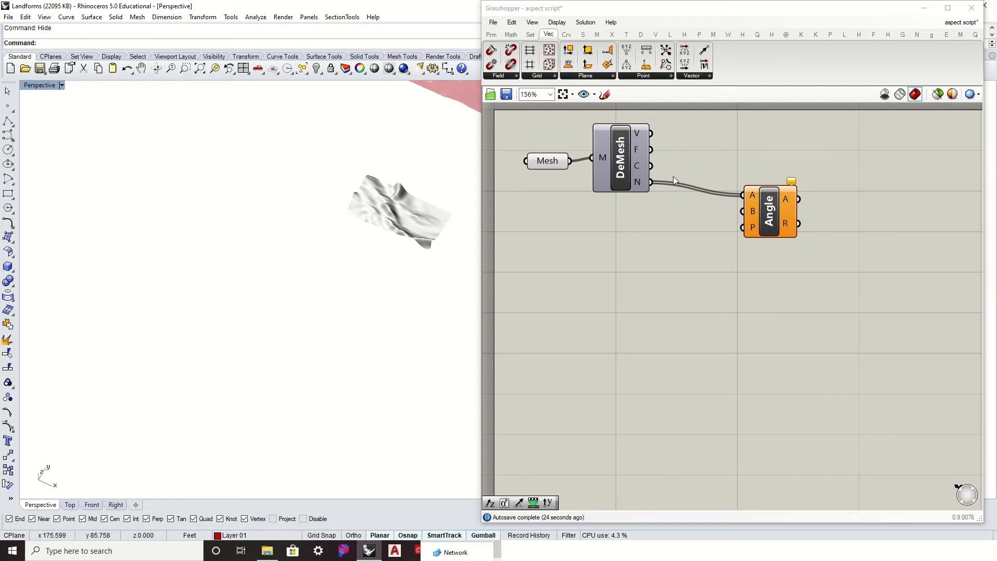
Add an XY Plane component below Deconstruct Mesh, view its plane at the origin, and reposition the component.
left_click(681, 248)
left_click(706, 77)
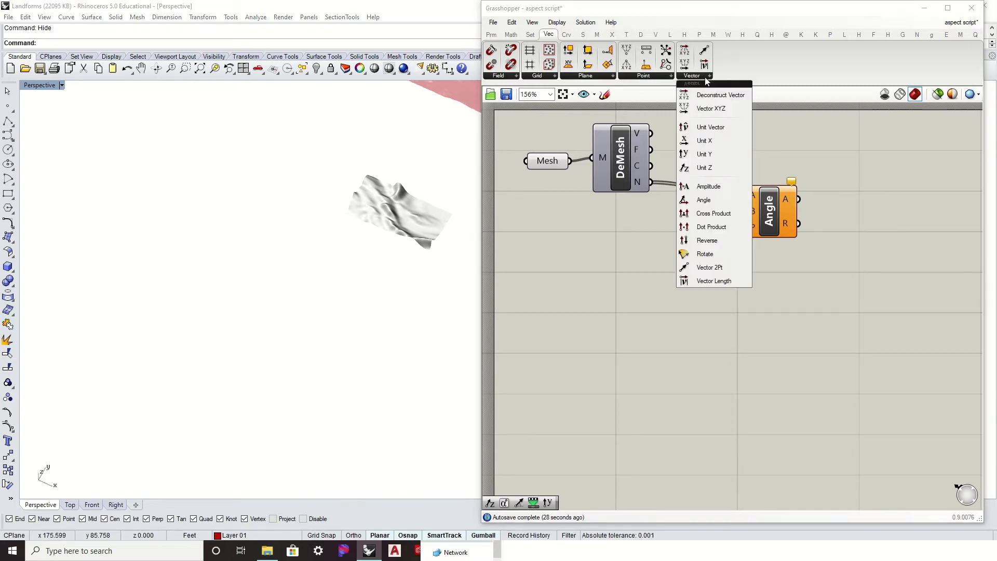
left_click(589, 76)
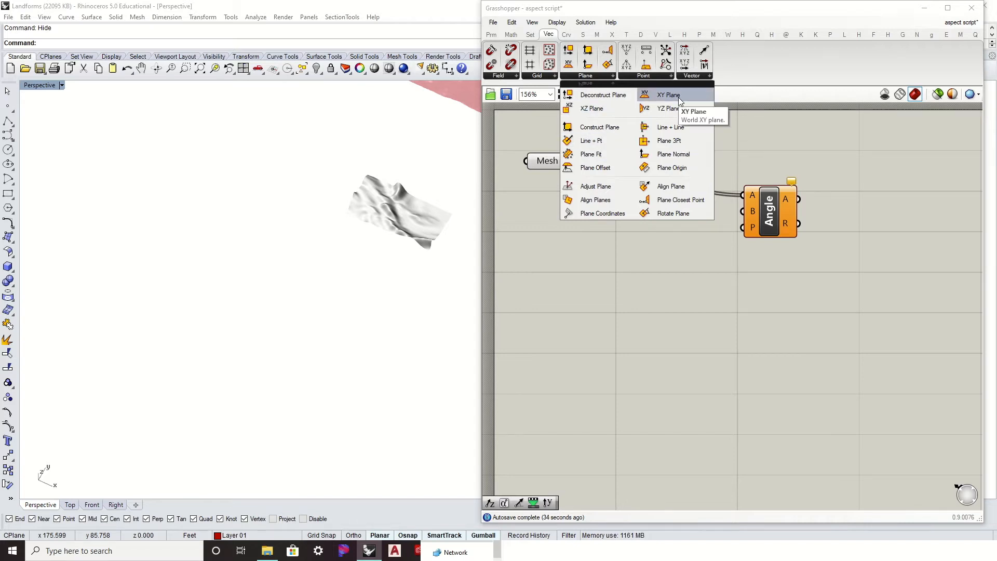
left_click_drag(679, 99, 587, 314)
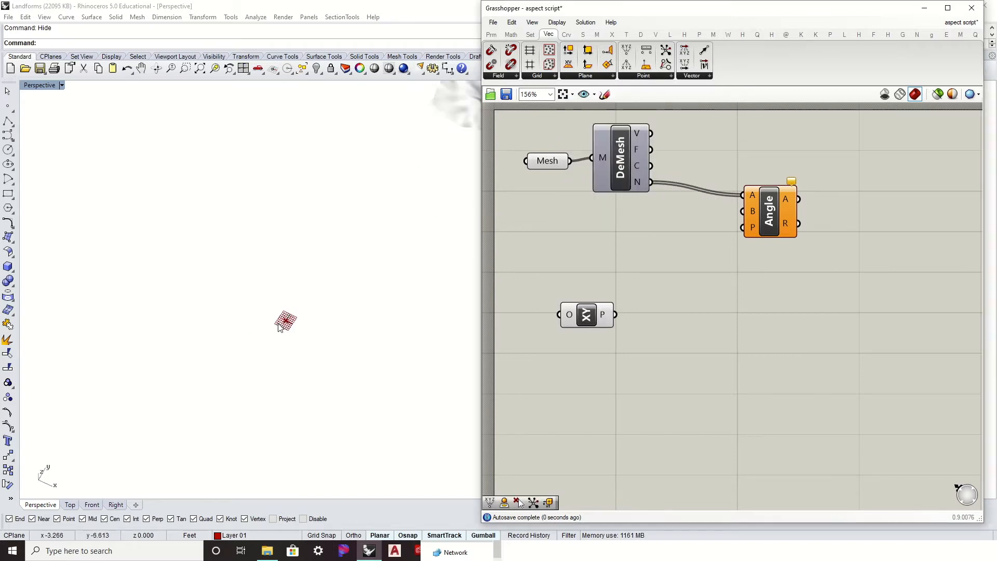
scroll(293, 318, "up", 8)
right_click_drag(286, 305, 222, 214)
scroll(200, 202, "down", 8)
left_click_drag(602, 319, 657, 331)
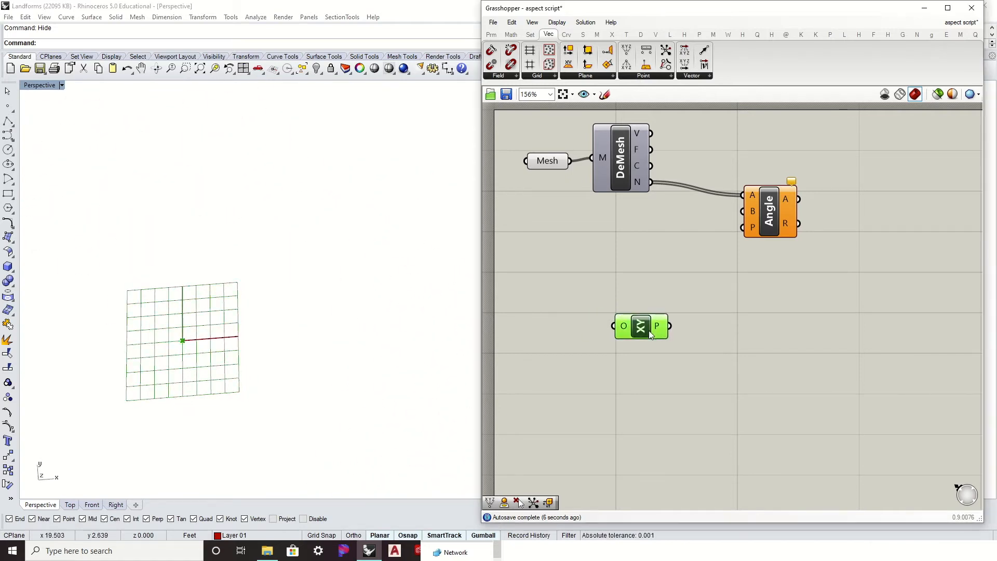
left_click(657, 285)
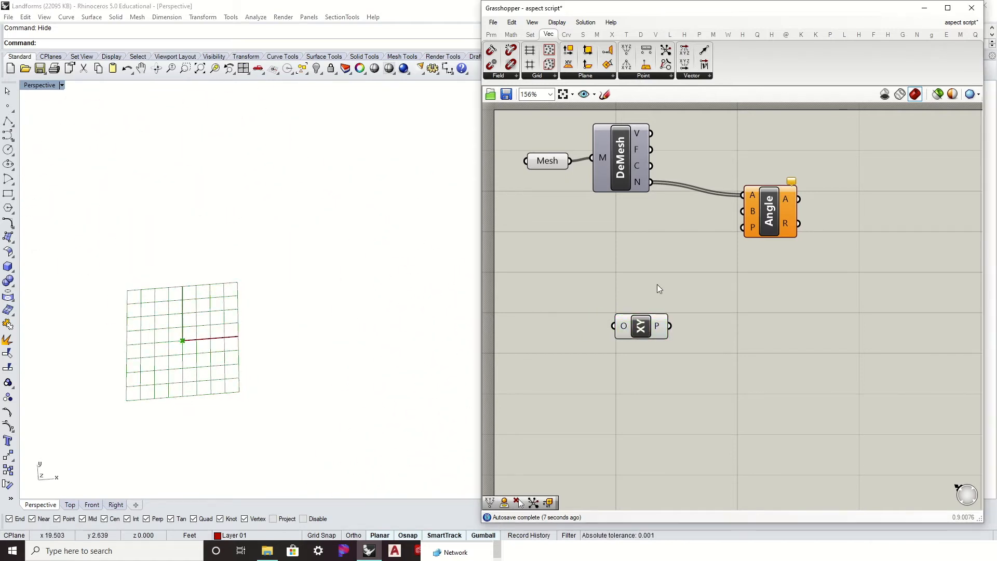
Add a vector Rotate component below the Angle component and shift the XY Plane component down beside it.
left_click(695, 76)
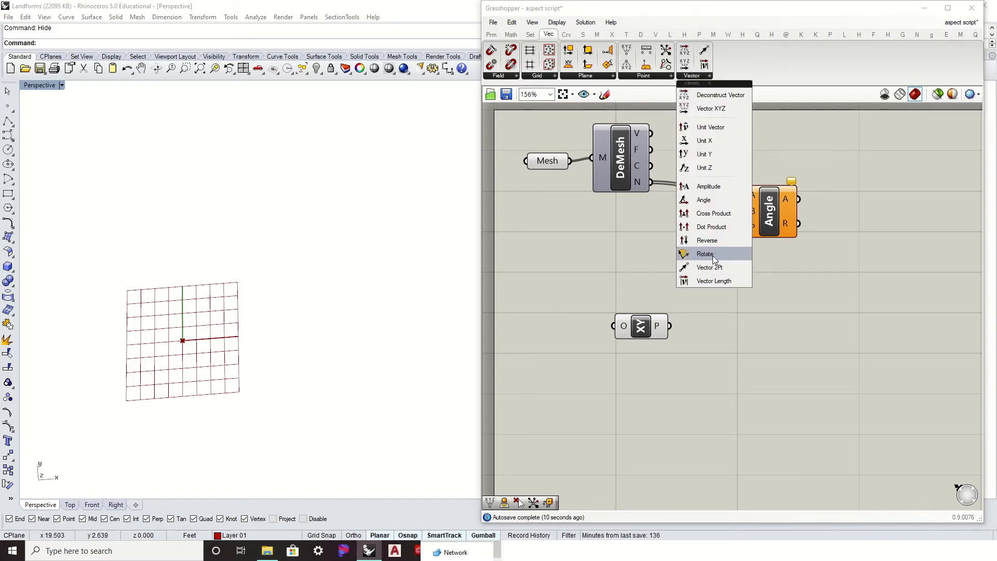
left_click_drag(707, 254, 777, 401)
left_click_drag(626, 326, 614, 346)
left_click(704, 346)
left_click_drag(784, 388, 781, 369)
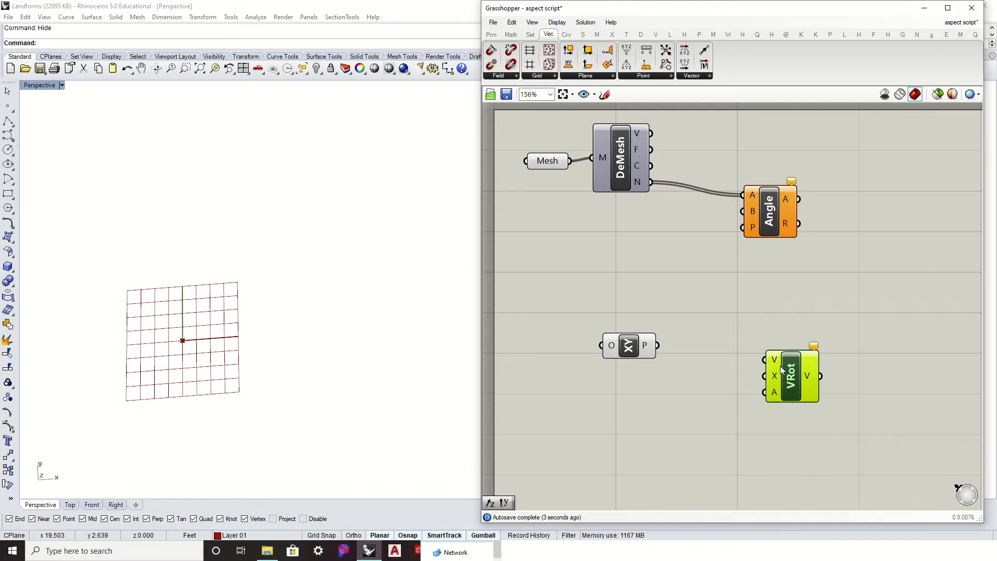
Examine the XY plane's axes at the origin in the Perspective view while shifting the XY Plane component away from the Rotate component.
left_click_drag(602, 346, 677, 362)
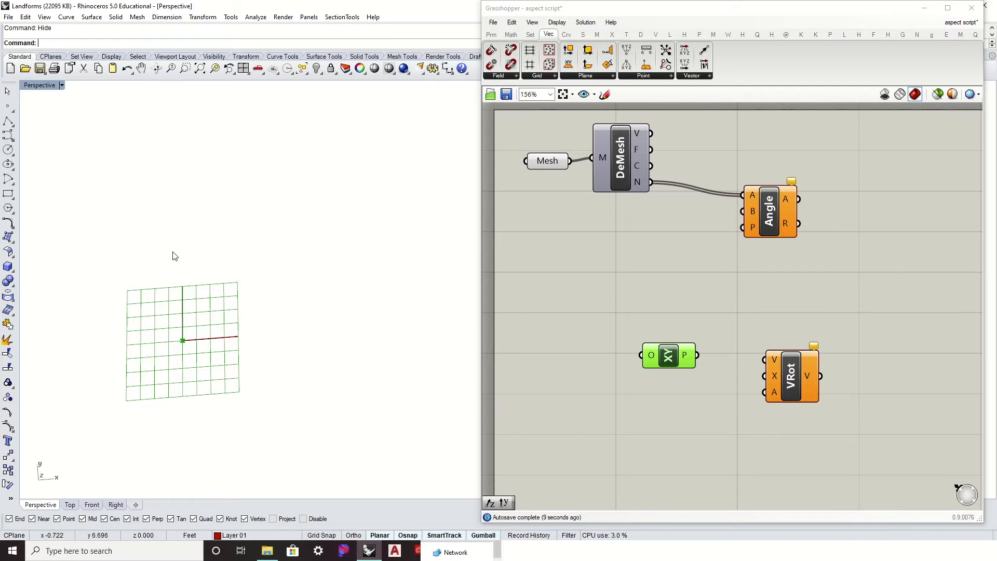
right_click_drag(174, 256, 166, 259)
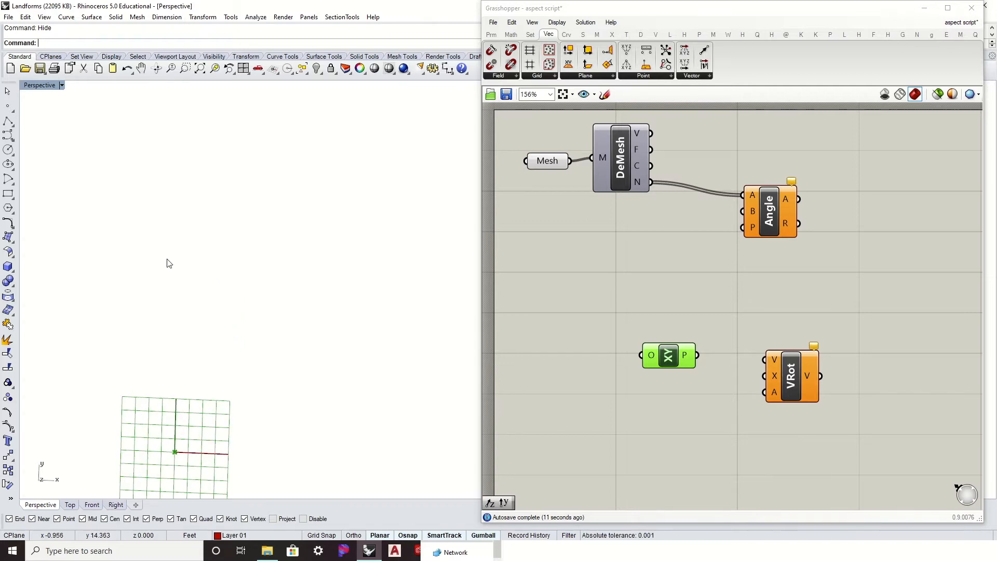
right_click_drag(245, 344, 293, 253, "shift")
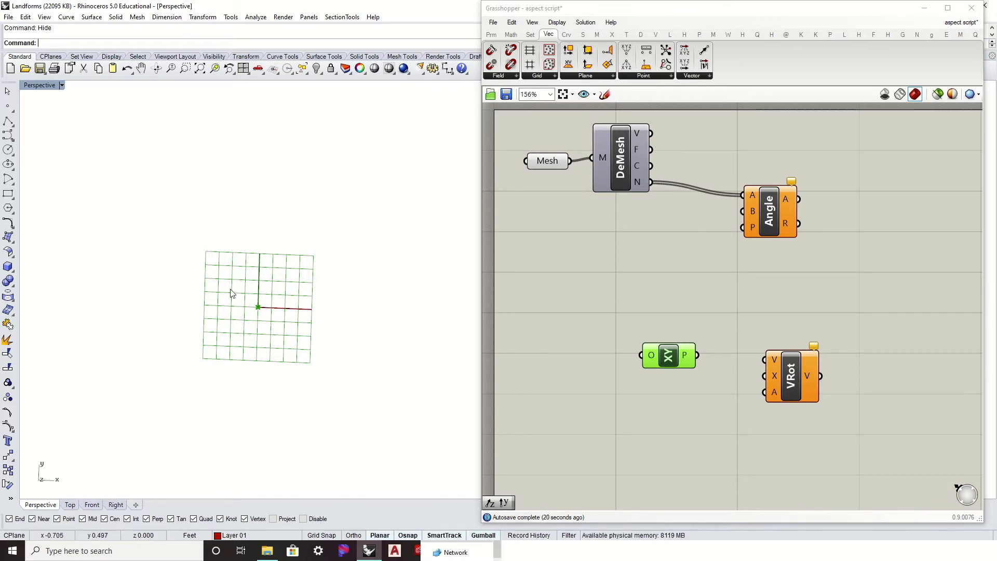
left_click(596, 323)
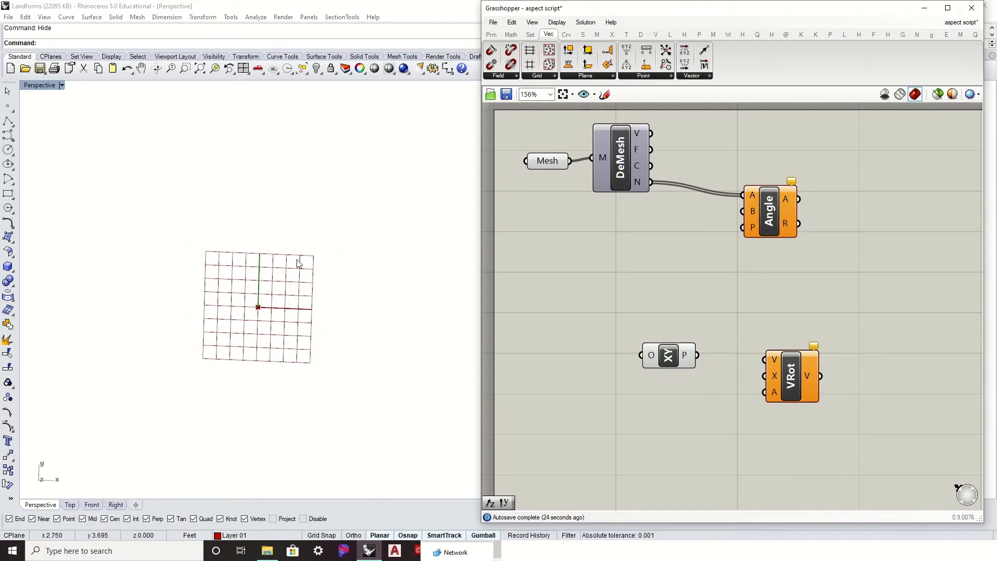
right_click_drag(305, 261, 277, 260)
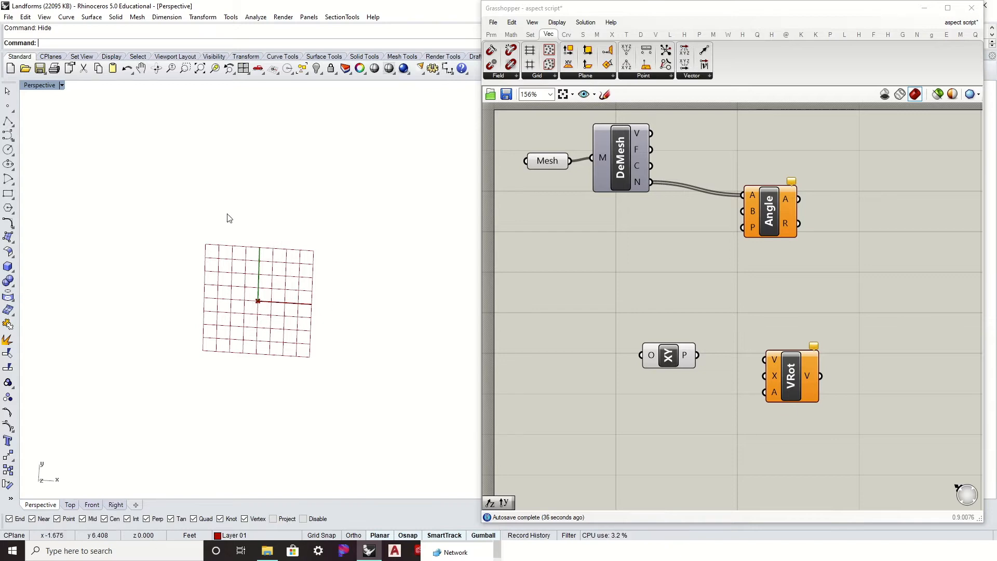
left_click_drag(665, 356, 644, 370)
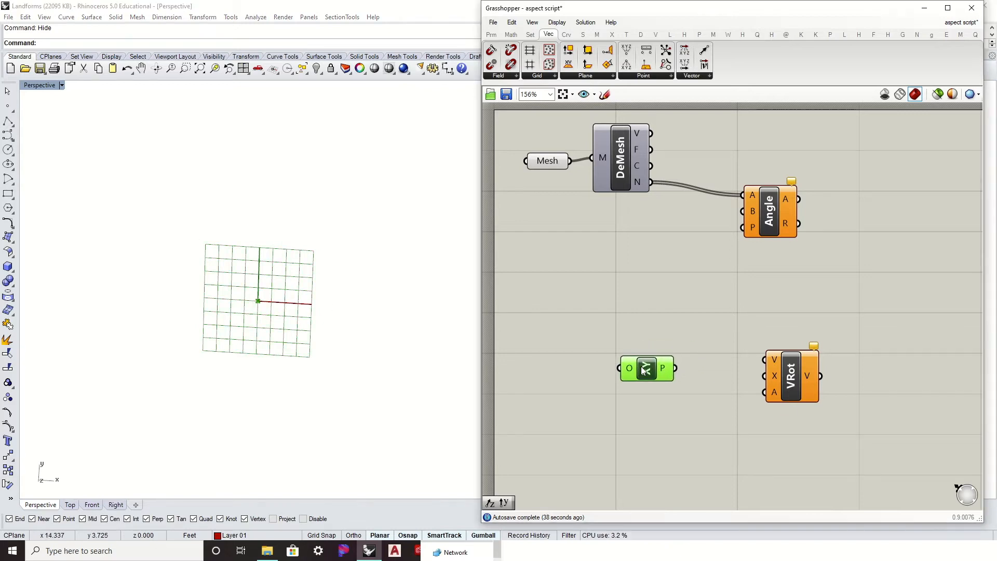
left_click(404, 338)
left_click(744, 441)
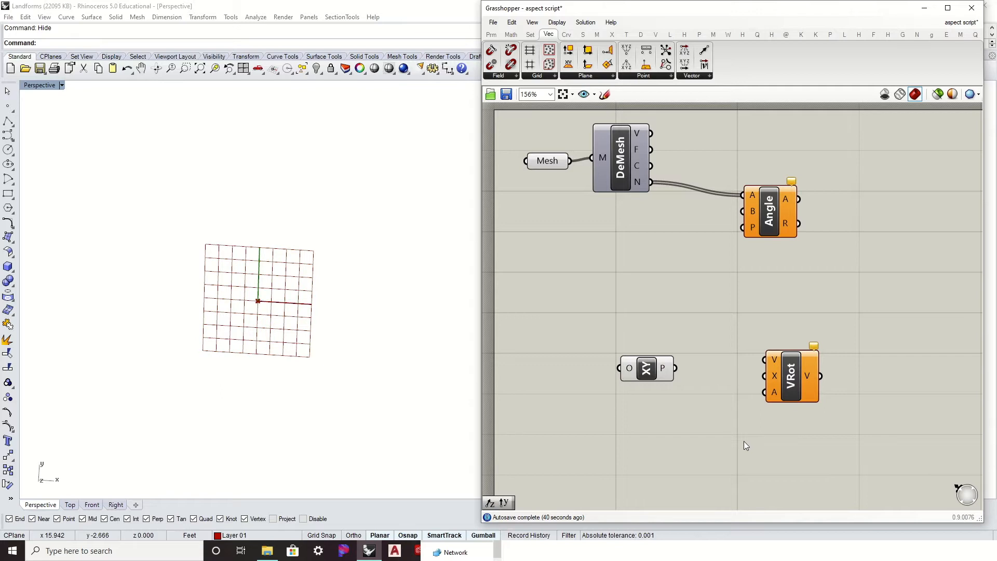
left_click(294, 293)
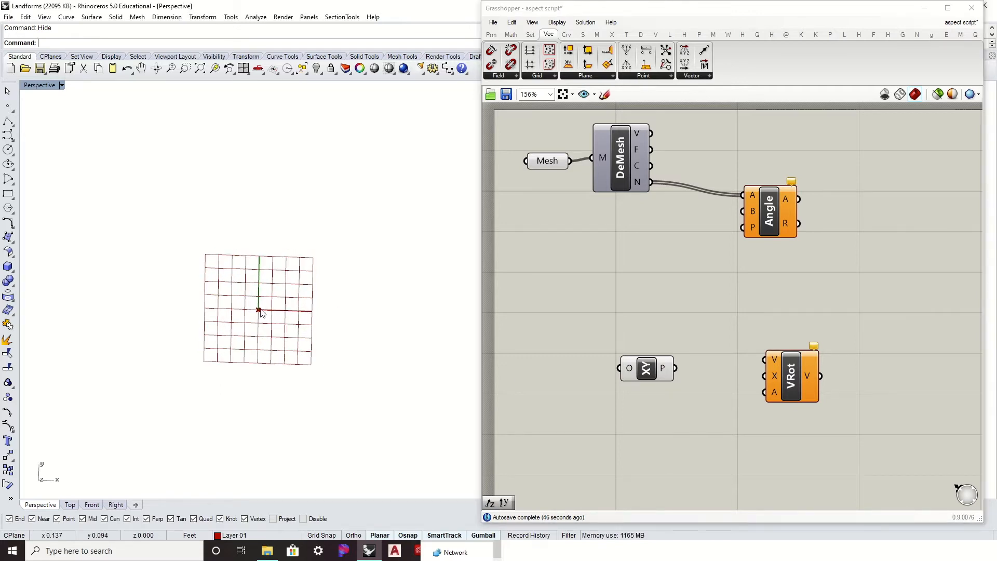
Add a Unit Y vector component, move the XY Plane component aside, and connect Unit Y to the Rotate component's V input.
left_click(704, 76)
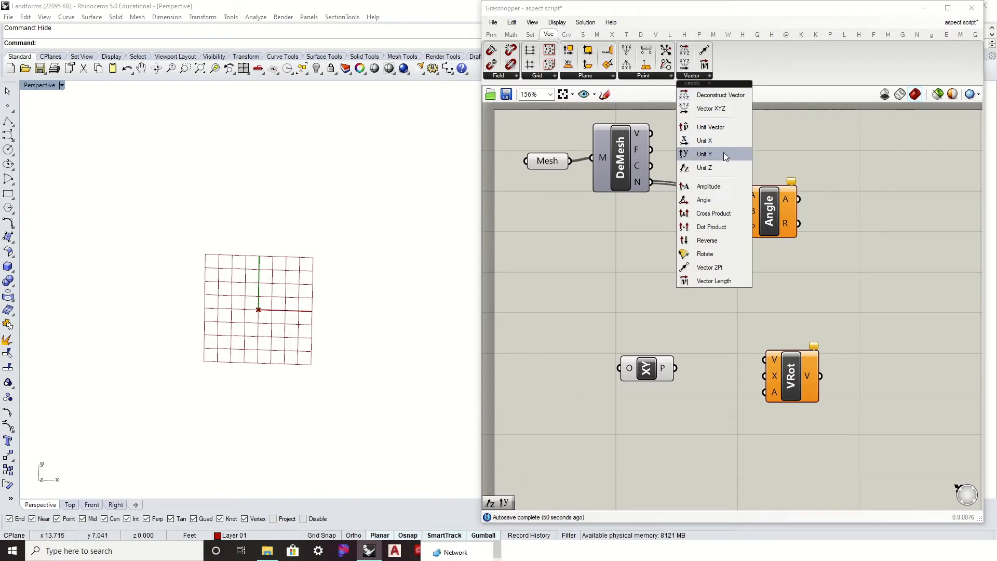
left_click_drag(724, 152, 681, 321)
left_click_drag(658, 359, 600, 358)
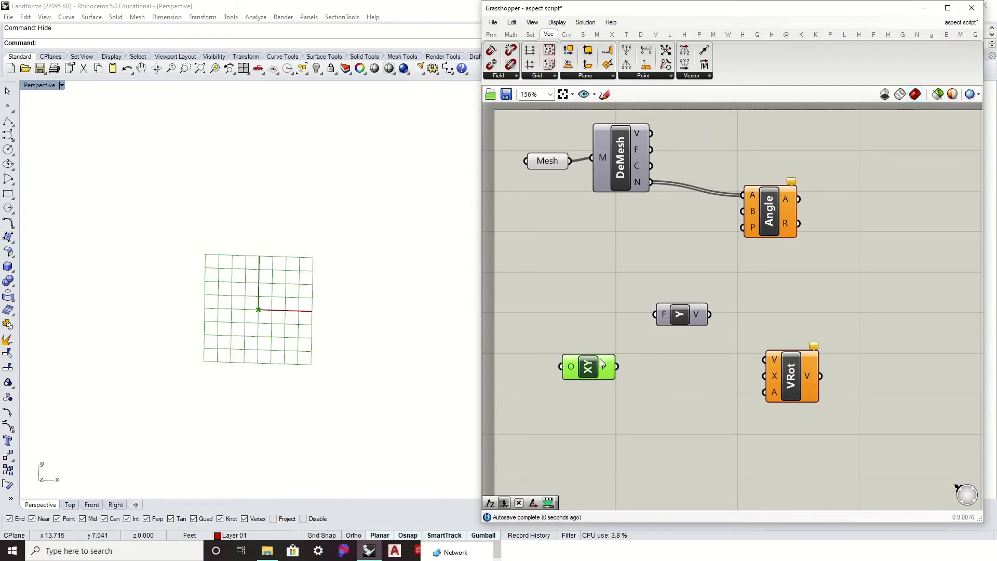
left_click_drag(672, 308, 793, 363)
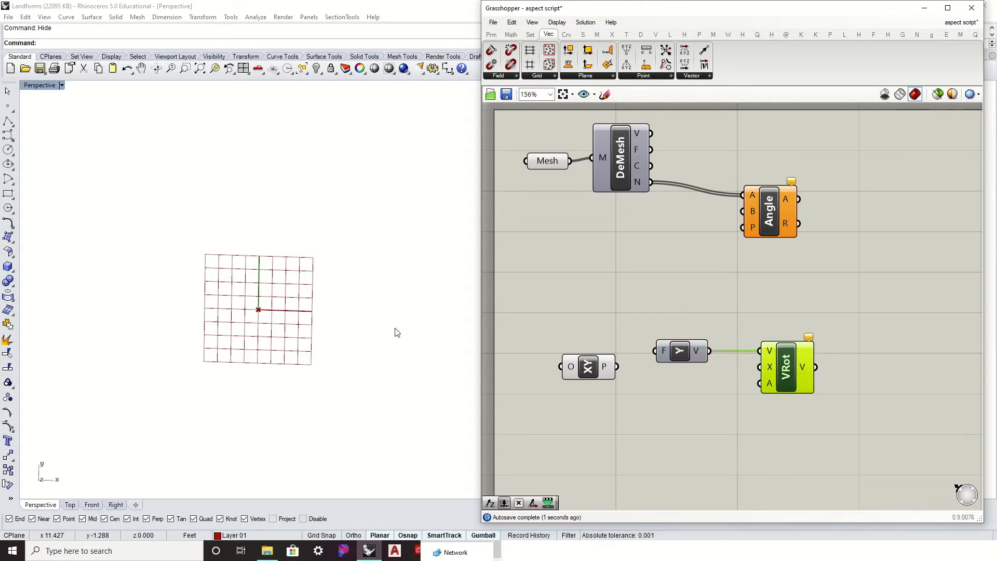
Add a Unit Z vector component below Unit Y and connect it to the Rotate component's axis input X.
right_click_drag(364, 318, 350, 231)
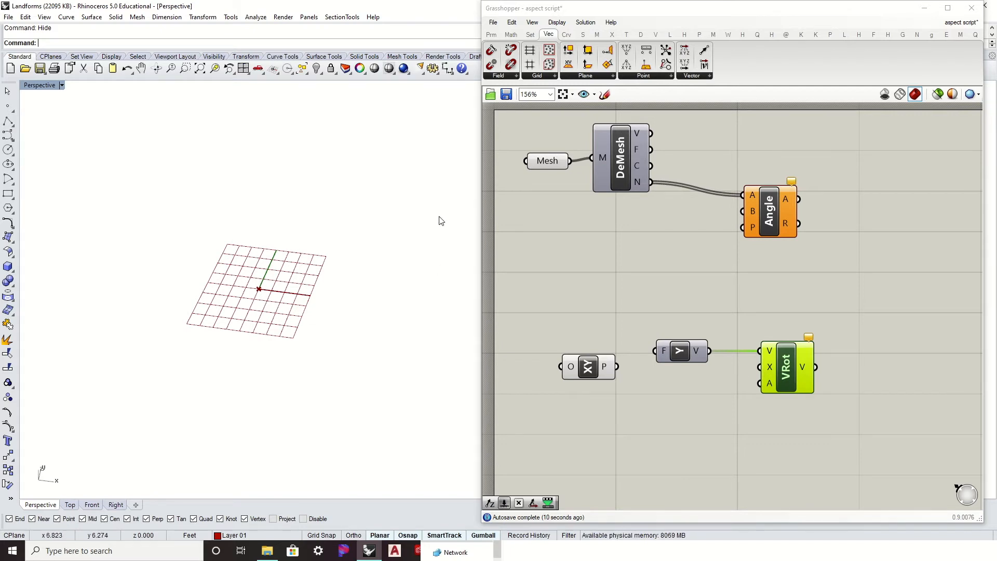
left_click(701, 77)
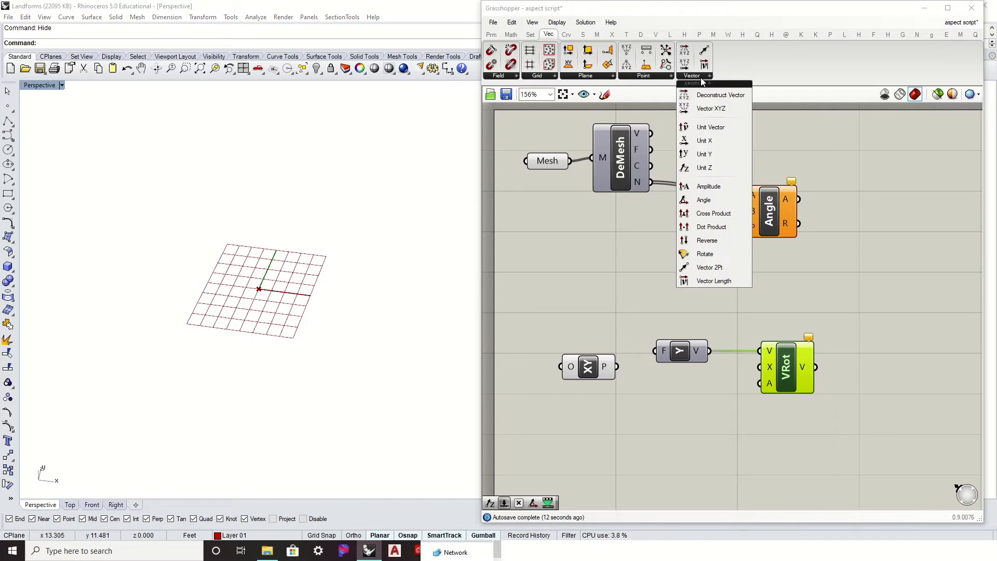
left_click(706, 168)
left_click(691, 386)
left_click_drag(719, 390, 694, 376)
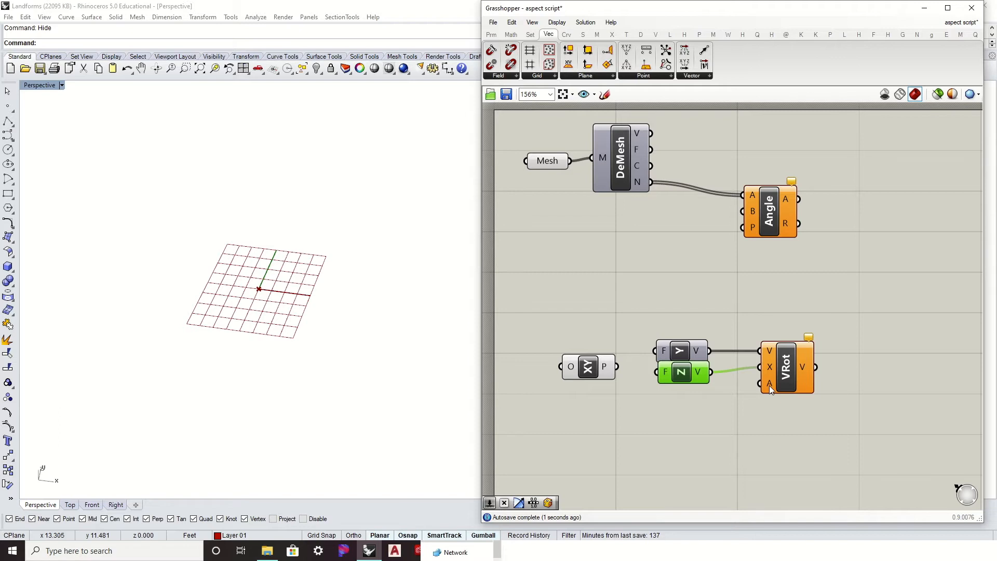
Move the XY Plane component directly above the Unit Y component.
left_click(591, 369)
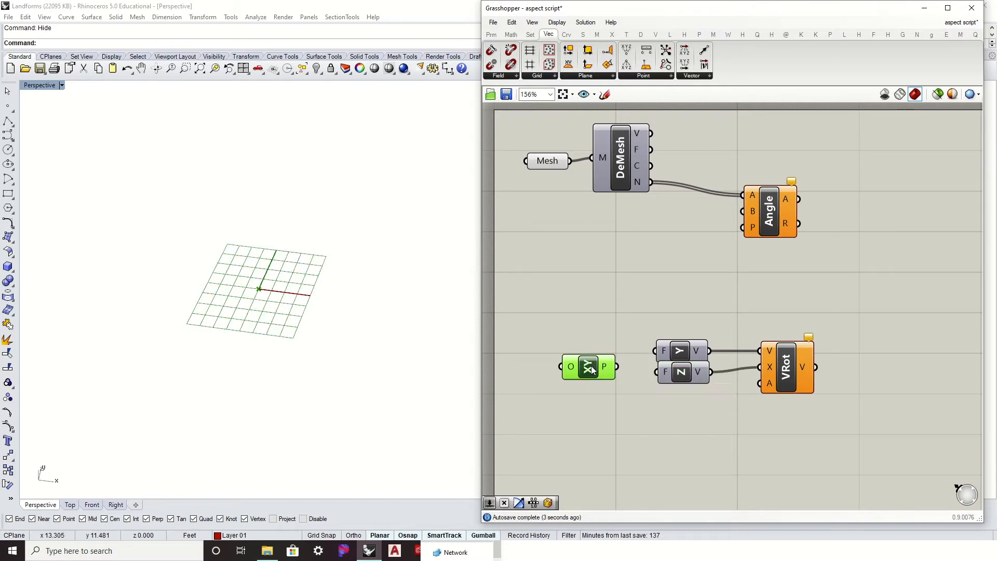
left_click(669, 291)
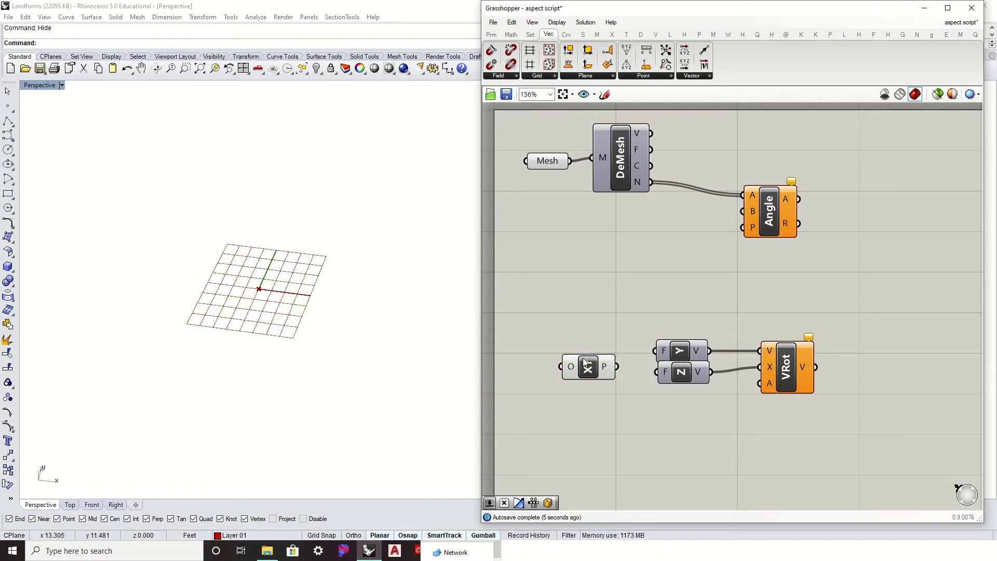
left_click_drag(584, 362, 677, 311)
left_click(764, 298)
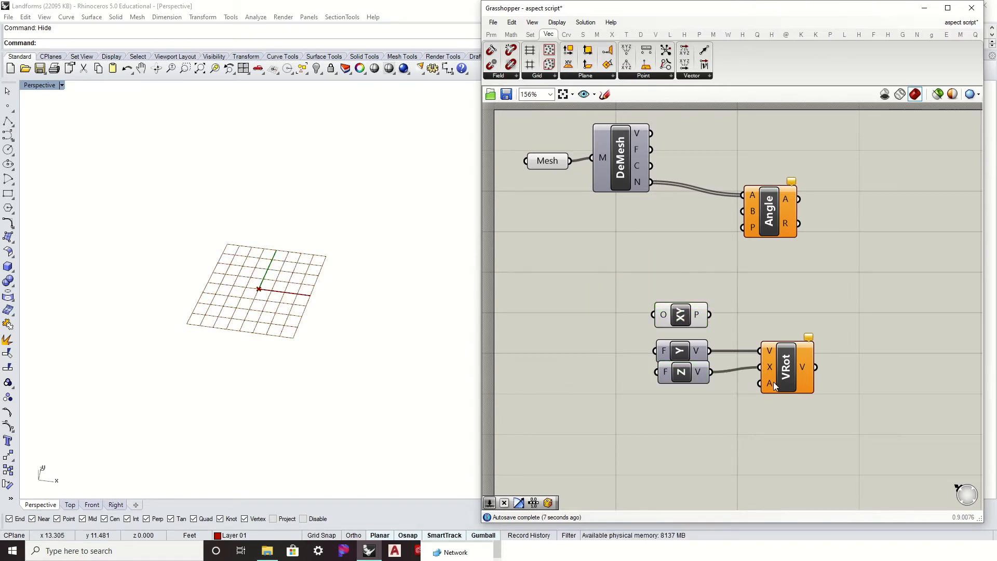
Switch the Rotate component's angle input A to degrees and connect a new number slider set to 45 to it.
right_click(774, 384)
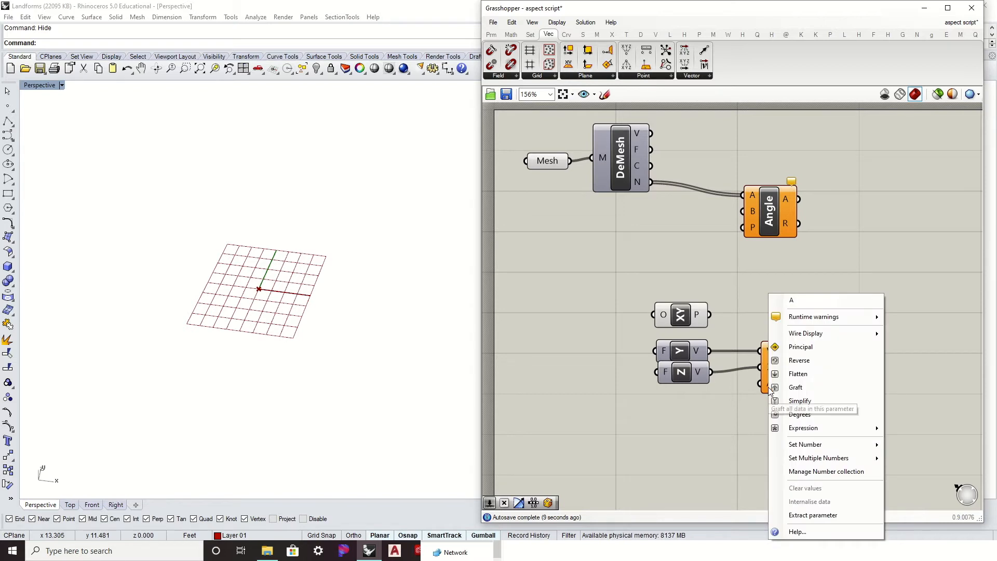
left_click(797, 414)
double_click(628, 410)
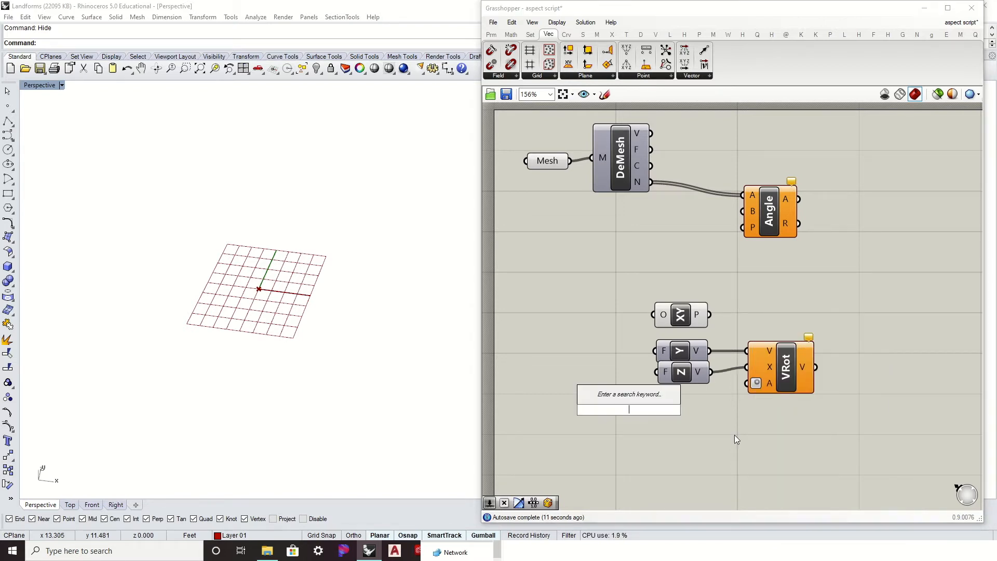
type("45")
key("Return")
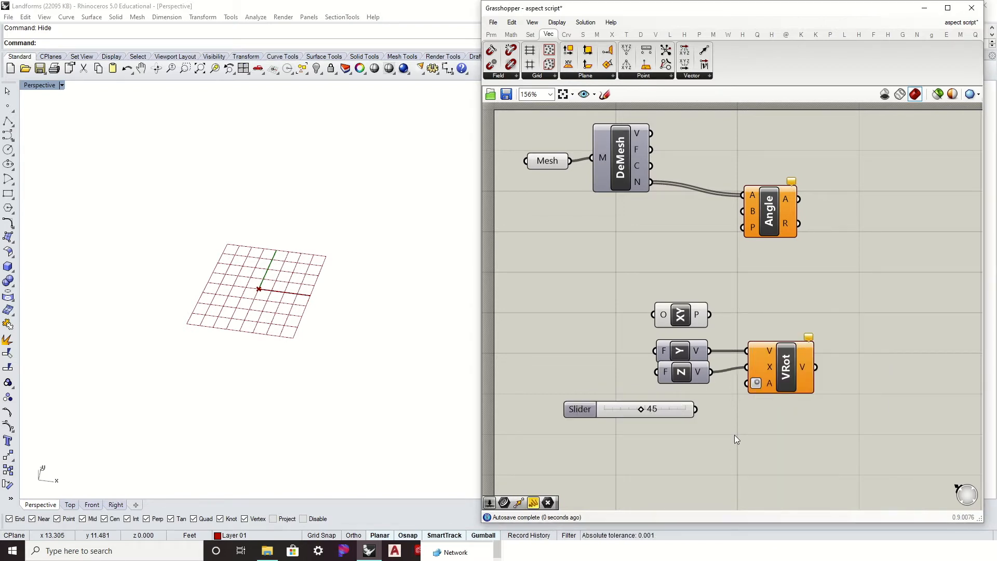
left_click_drag(696, 410, 747, 383)
Move XY Plane above Rotate and add a Line SDL component with XY Plane connected to its start S and the rotated vector to direction D.
left_click_drag(701, 316, 780, 306)
left_click(870, 329)
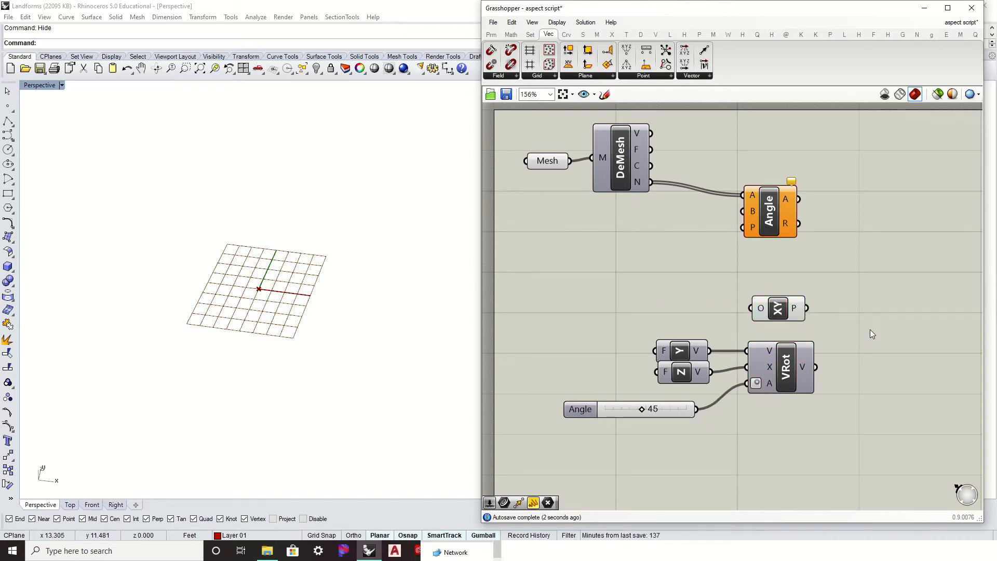
left_click(567, 33)
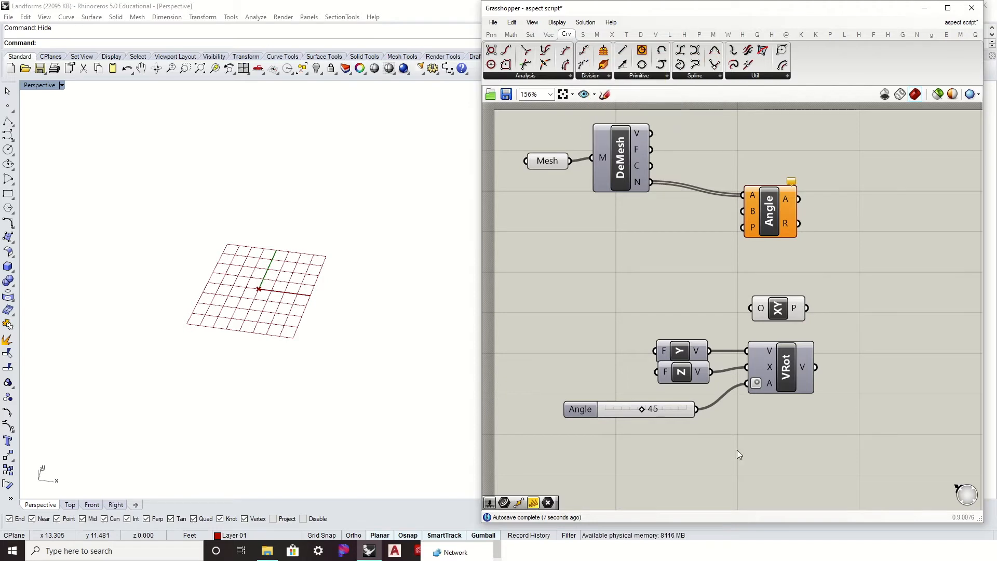
left_click_drag(625, 62, 905, 332)
scroll(861, 346, "up", 2)
scroll(860, 346, "down", 1)
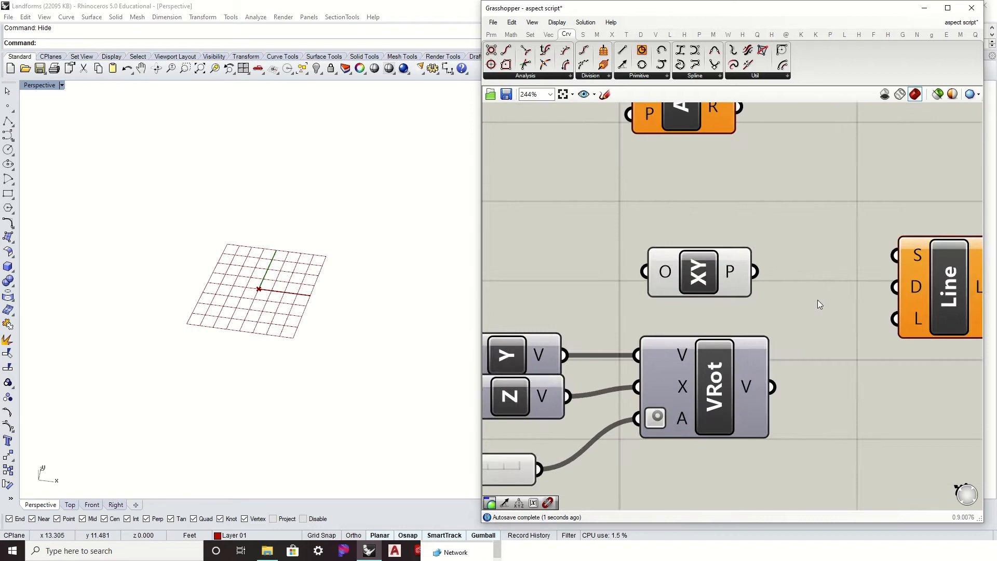
left_click_drag(777, 282, 895, 312)
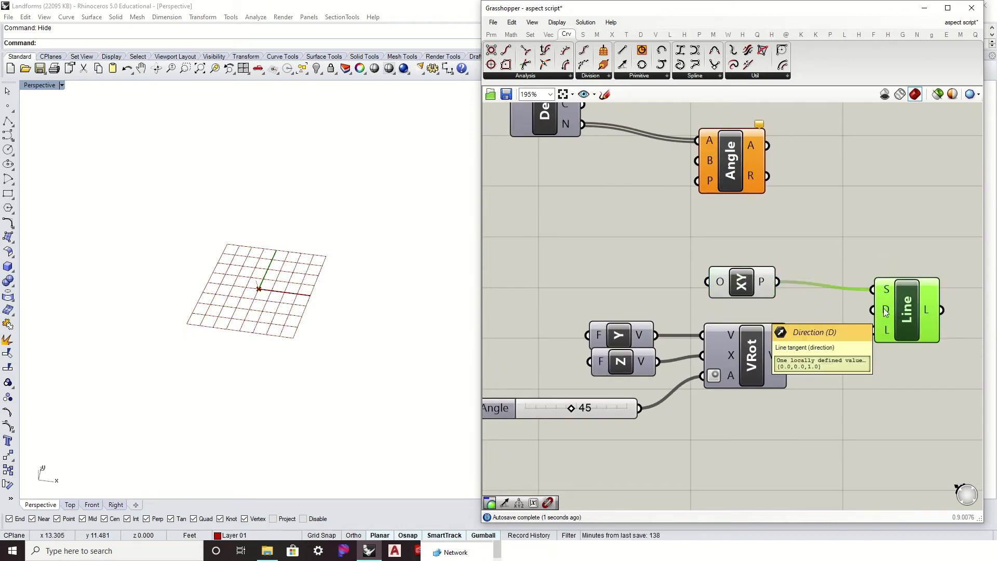
left_click_drag(788, 356, 874, 314)
left_click(859, 389)
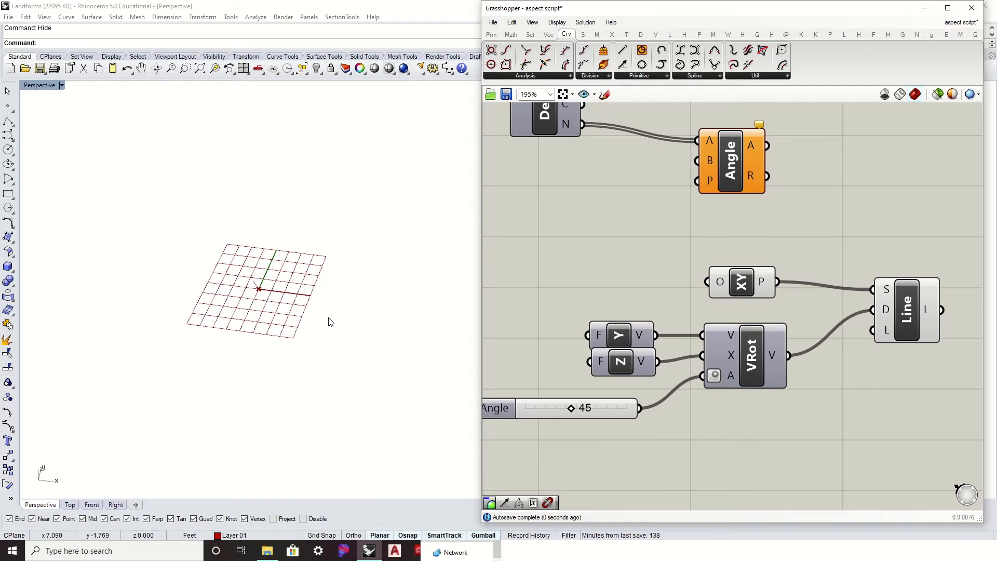
Inspect the rotated direction line at the origin in the Top viewport.
right_click_drag(329, 322, 180, 463)
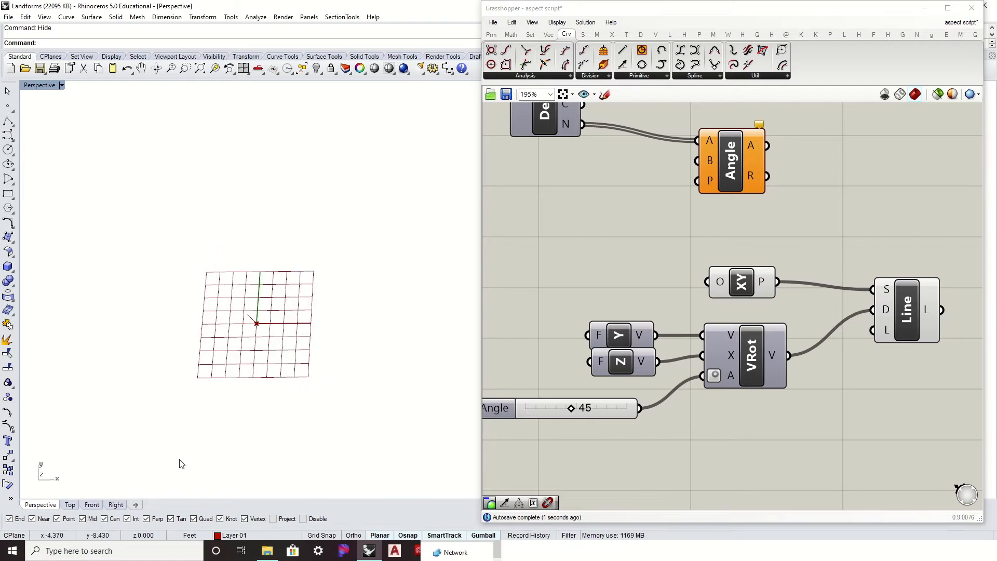
left_click(70, 504)
scroll(304, 374, "up", 4)
scroll(302, 373, "up", 8)
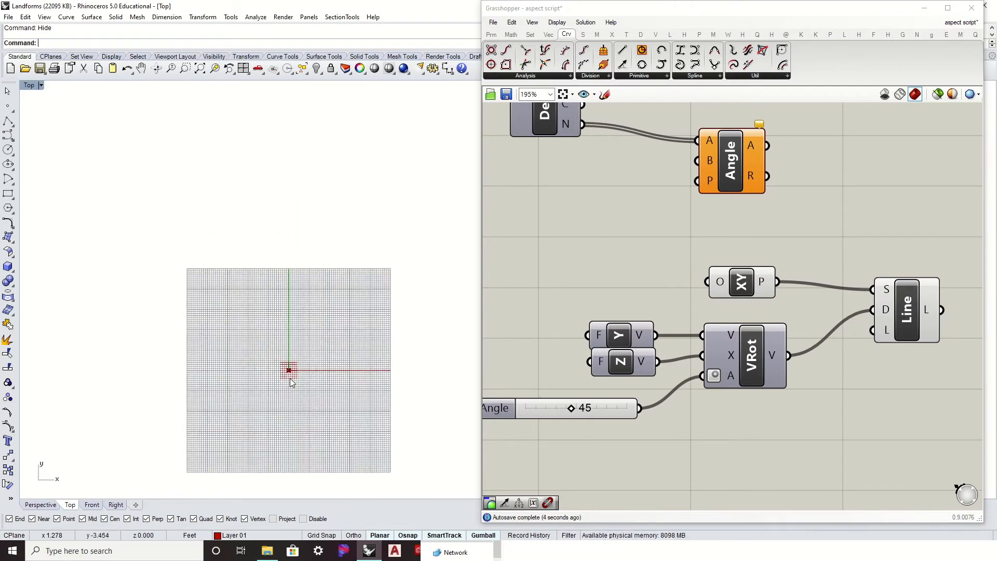
scroll(285, 364, "up", 3)
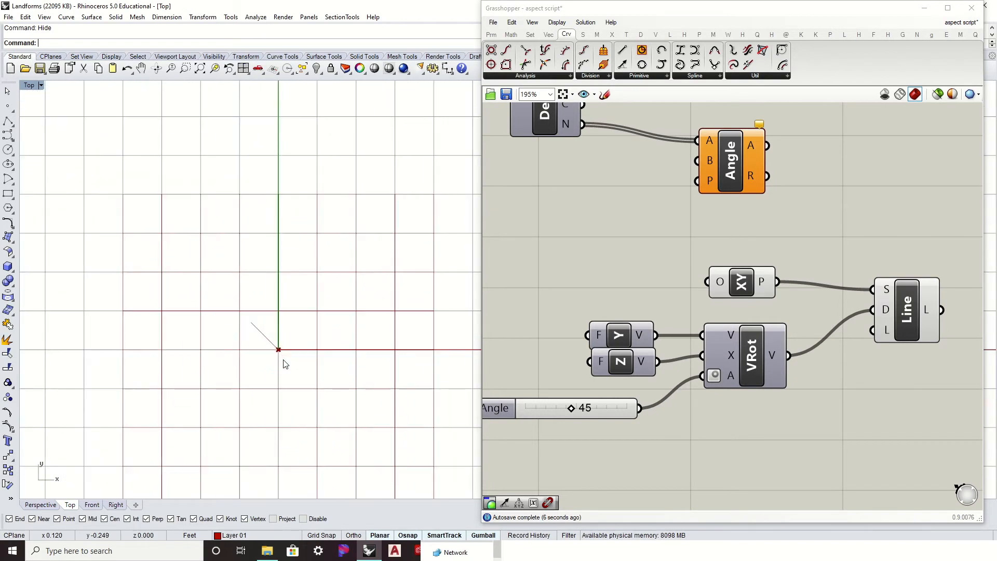
Vary the Angle slider to test the line's rotation and set it back to 45.
right_click_drag(581, 420, 666, 392)
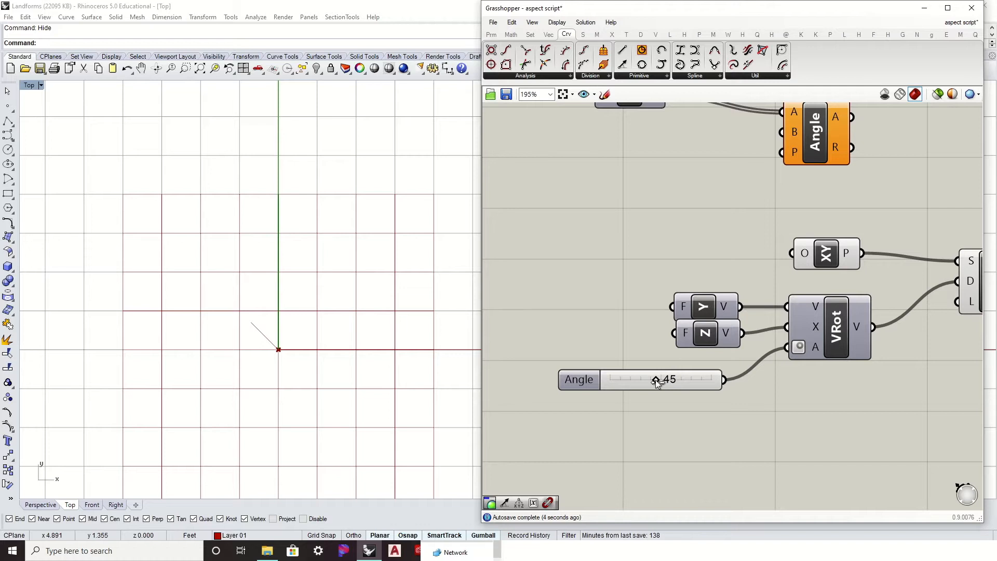
left_click_drag(612, 385, 659, 399)
double_click(678, 376)
type("45")
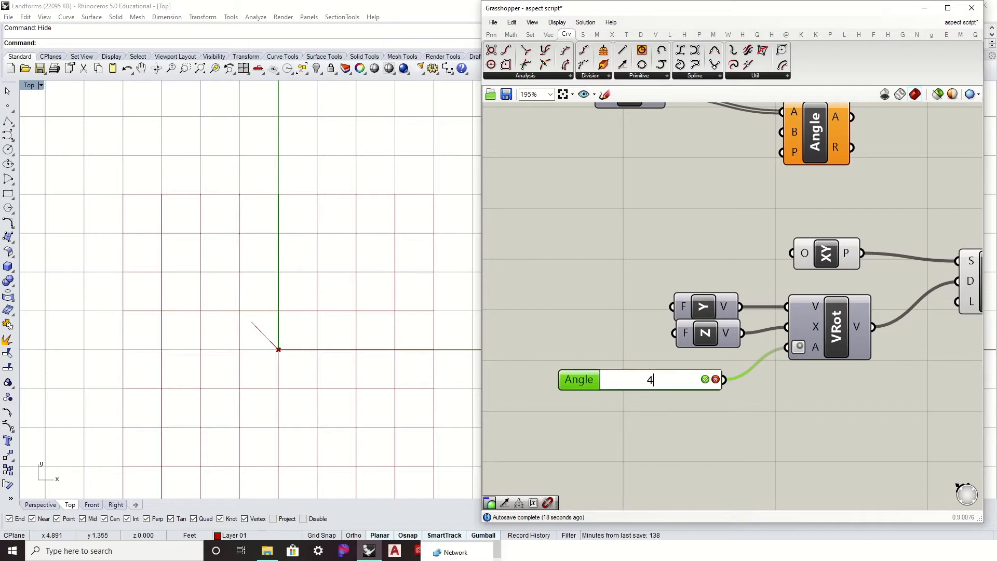
left_click(698, 432)
double_click(684, 376)
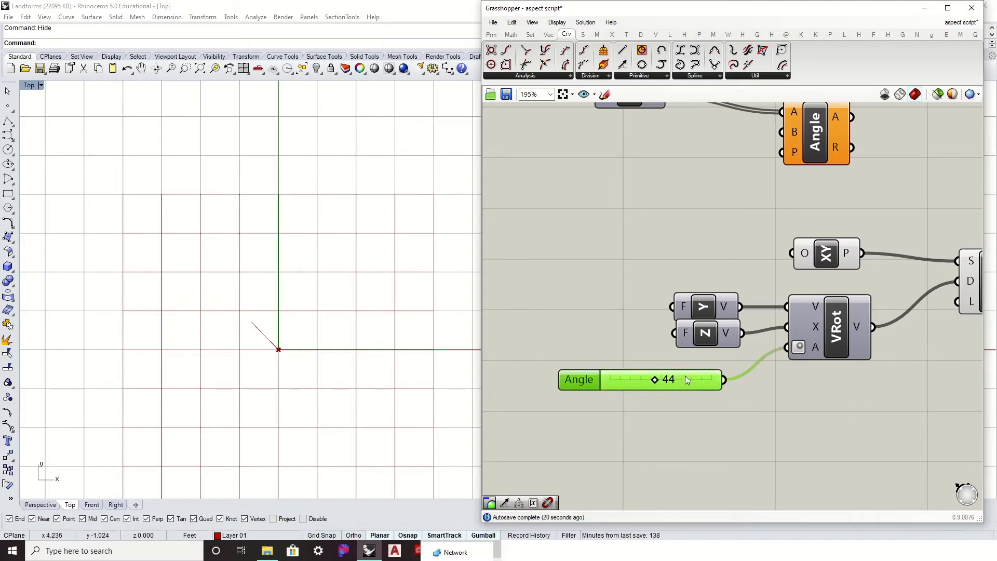
type("45")
key("Return")
left_click(687, 456)
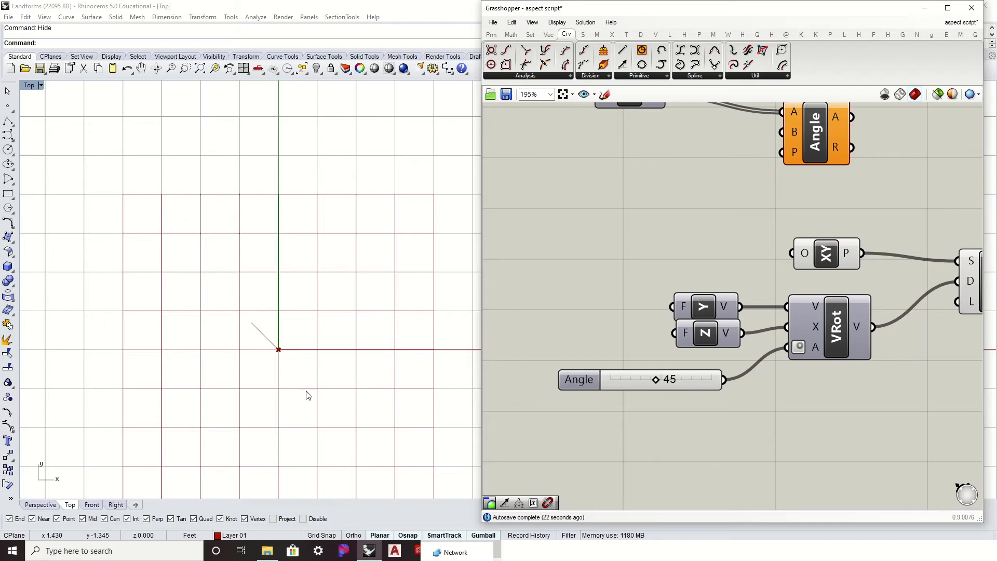
scroll(245, 371, "down", 2)
scroll(249, 363, "down", 3)
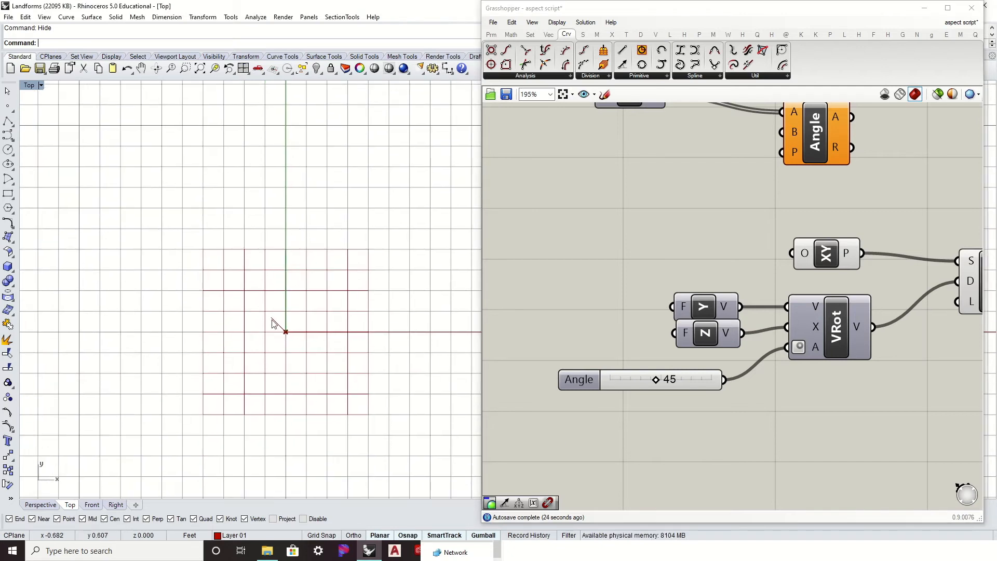
right_click_drag(817, 390, 690, 423)
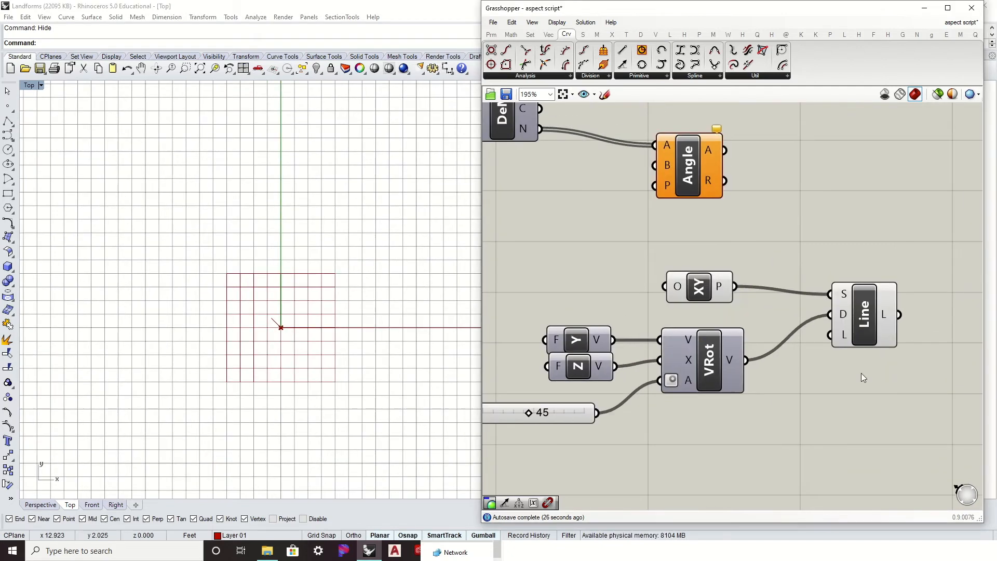
right_click_drag(654, 364, 757, 339)
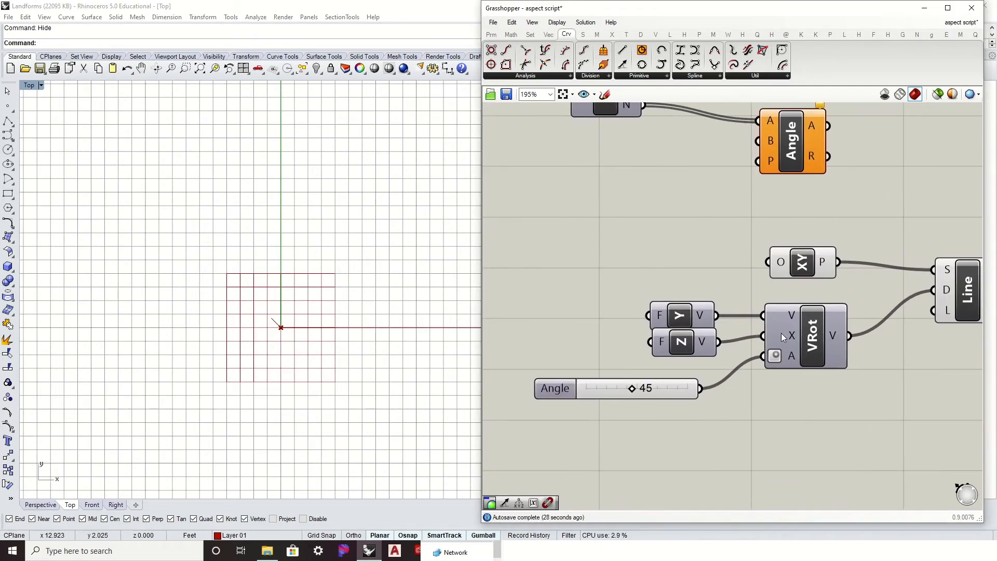
Delete the Line SDL component and the XY Plane component feeding its start point.
scroll(256, 310, "up", 3)
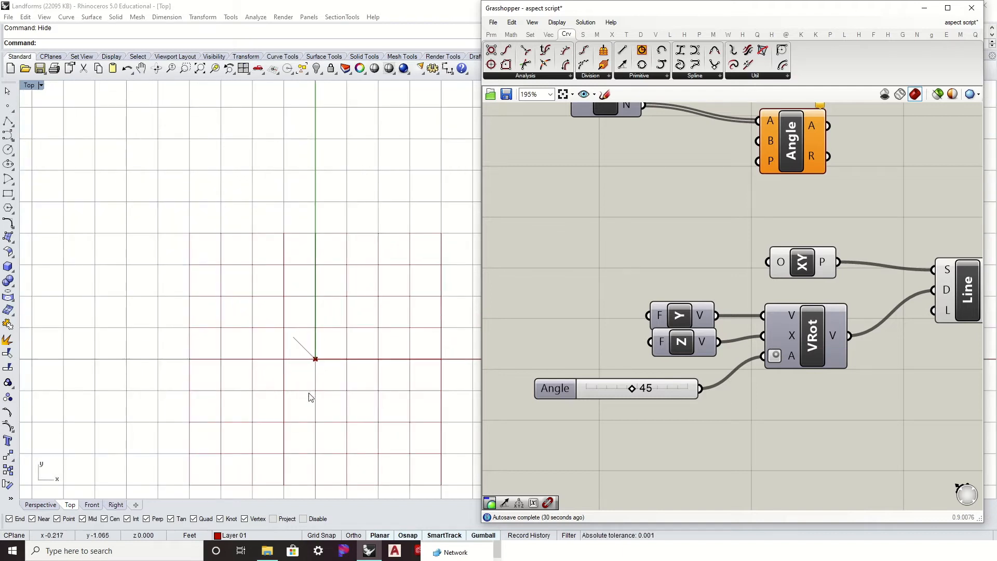
right_click_drag(809, 179, 825, 251)
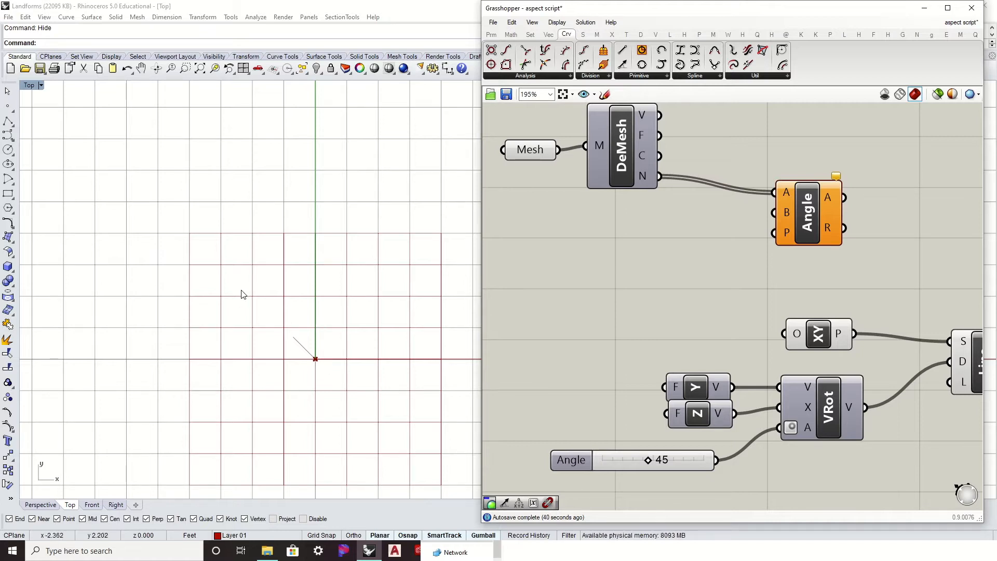
right_click_drag(605, 313, 537, 351)
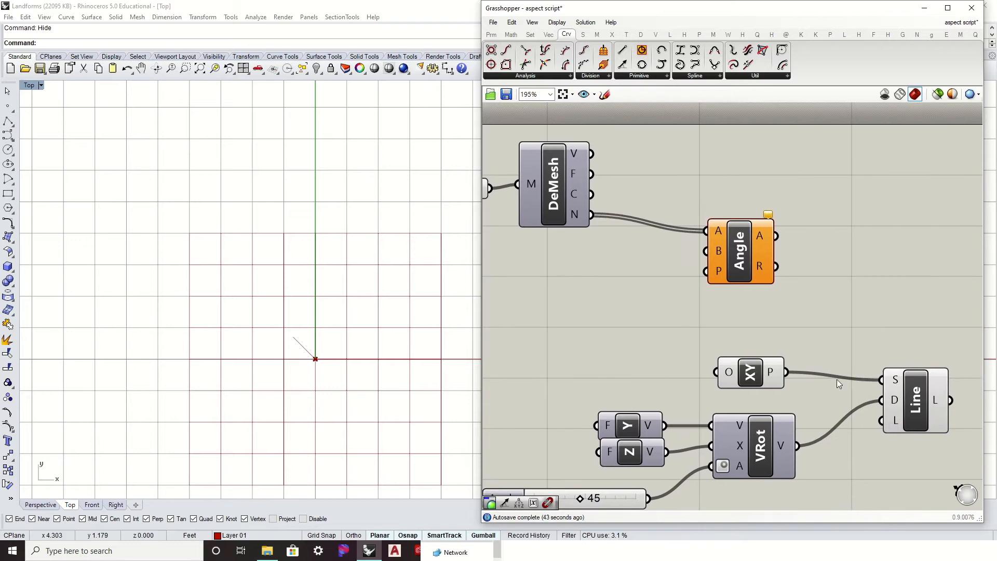
left_click(925, 421)
key("Delete")
left_click(759, 364)
key("Delete")
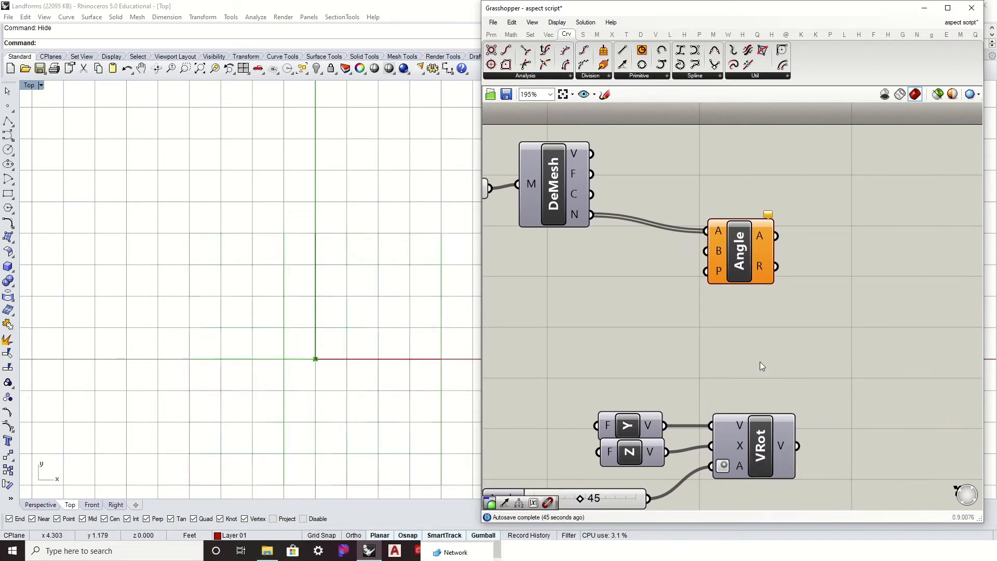
Move the vector rotation group closer to Deconstruct Mesh and connect the rotated vector V to the Angle component's input B.
right_click_drag(759, 361, 835, 314)
left_click_drag(891, 492, 692, 362)
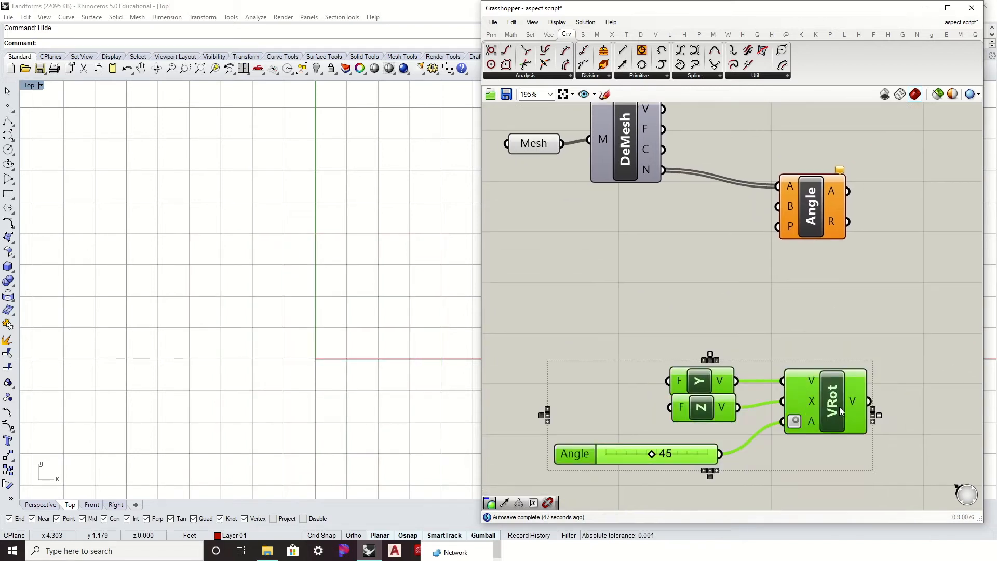
left_click_drag(839, 407, 734, 318)
left_click(780, 309)
left_click_drag(764, 274, 845, 207)
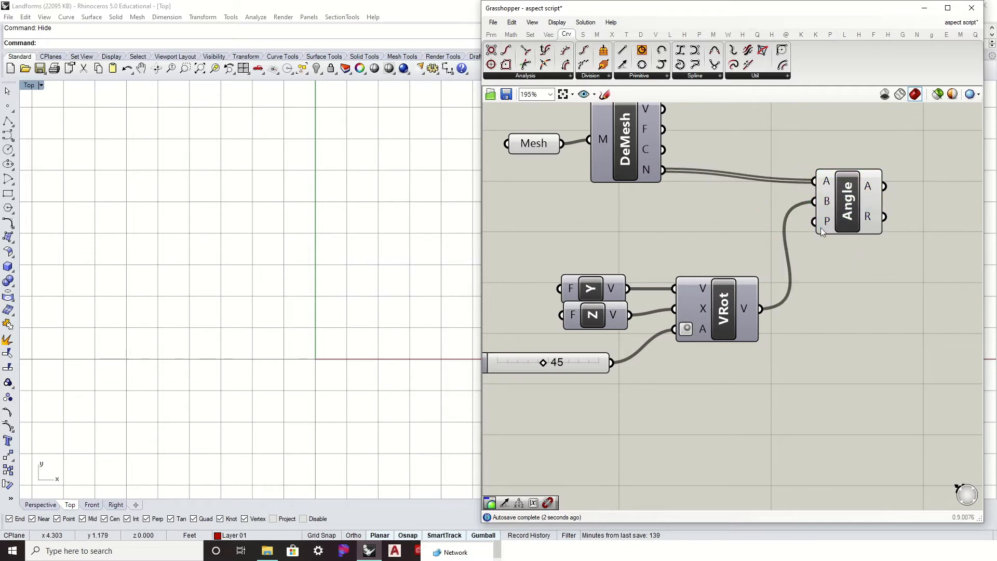
Add an XY Plane component below the Rotate component for the Angle component's plane input.
mouse_move(827, 224)
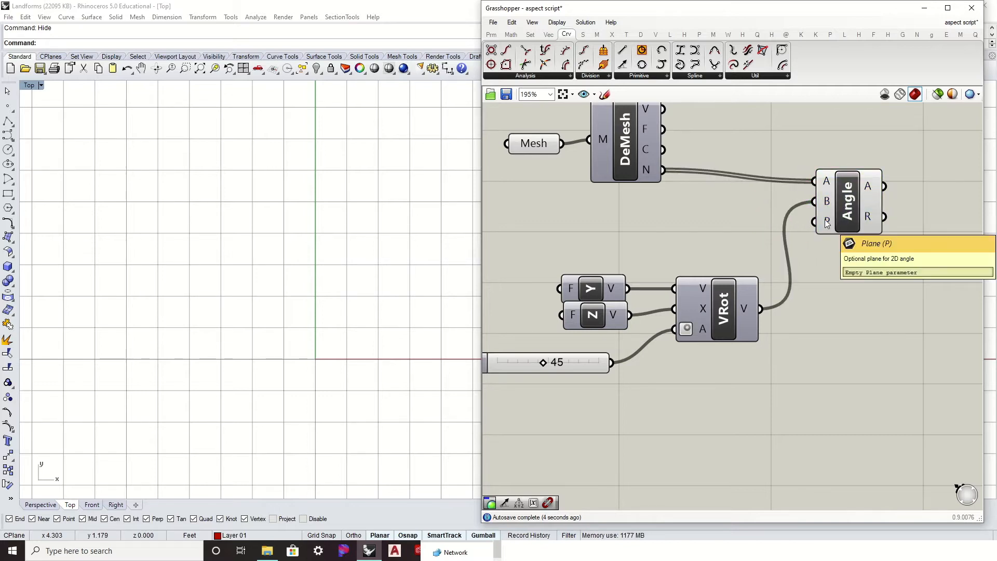
left_click(613, 35)
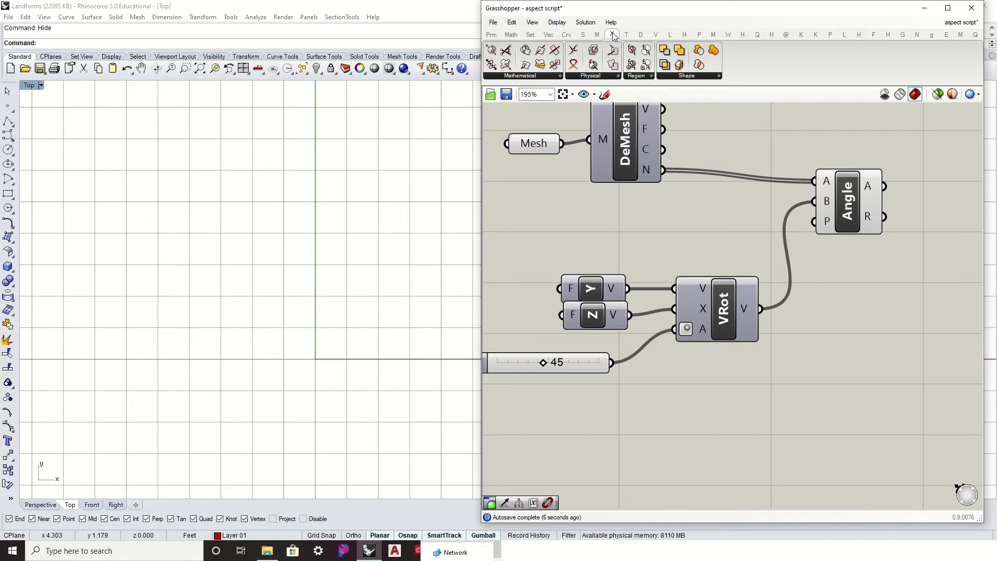
left_click(548, 34)
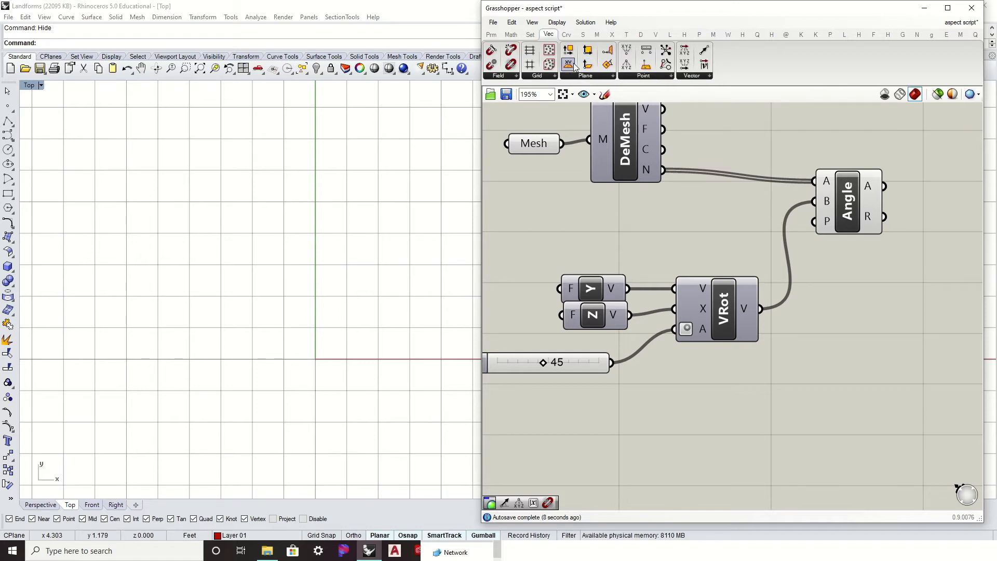
left_click_drag(574, 63, 645, 155)
left_click_drag(740, 396, 740, 393)
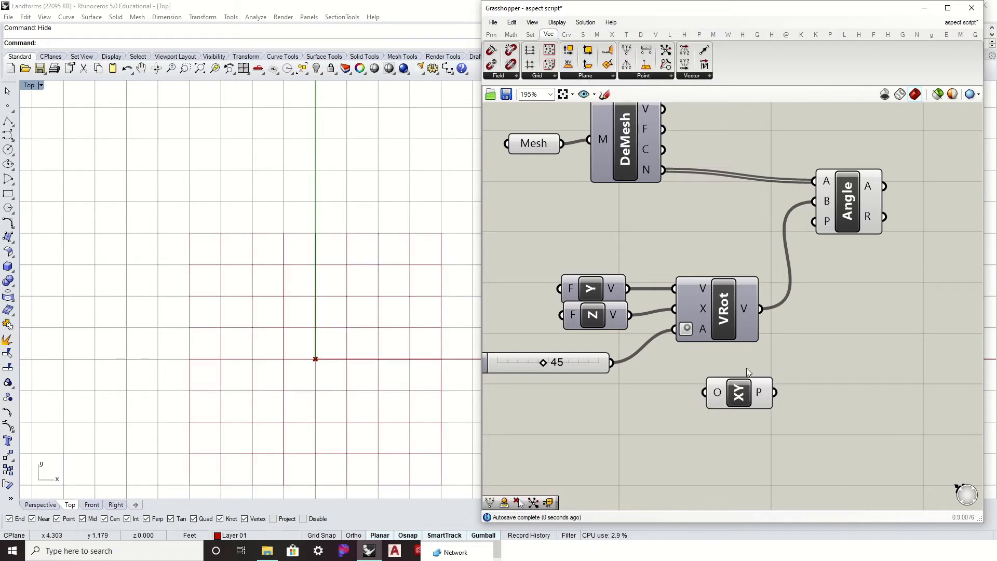
Connect XY Plane to the Angle component's input P and arrange the rotation group and XY Plane beneath Deconstruct Mesh.
left_click_drag(674, 393, 514, 262)
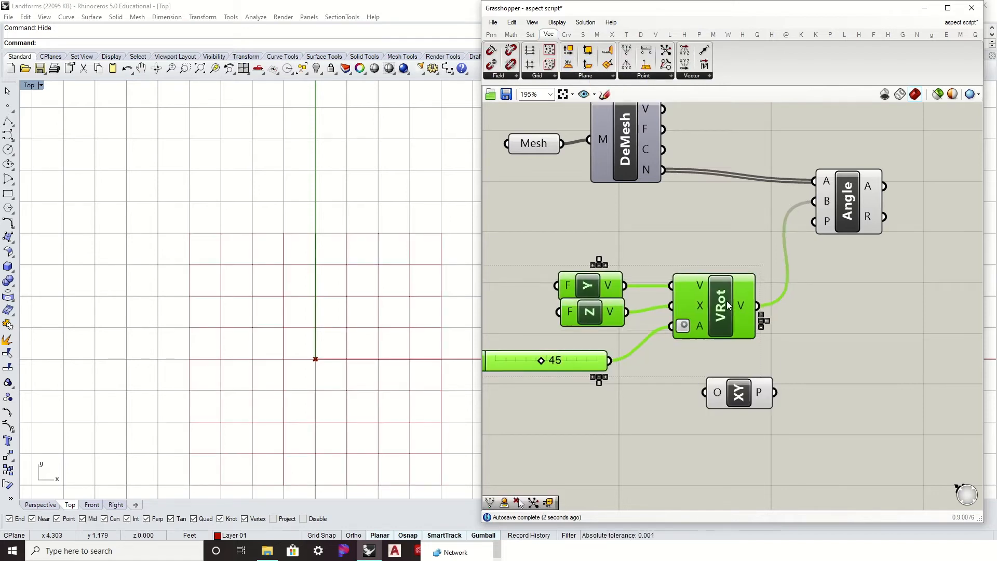
left_click_drag(727, 301, 718, 232)
left_click(746, 317)
left_click_drag(773, 393, 820, 235)
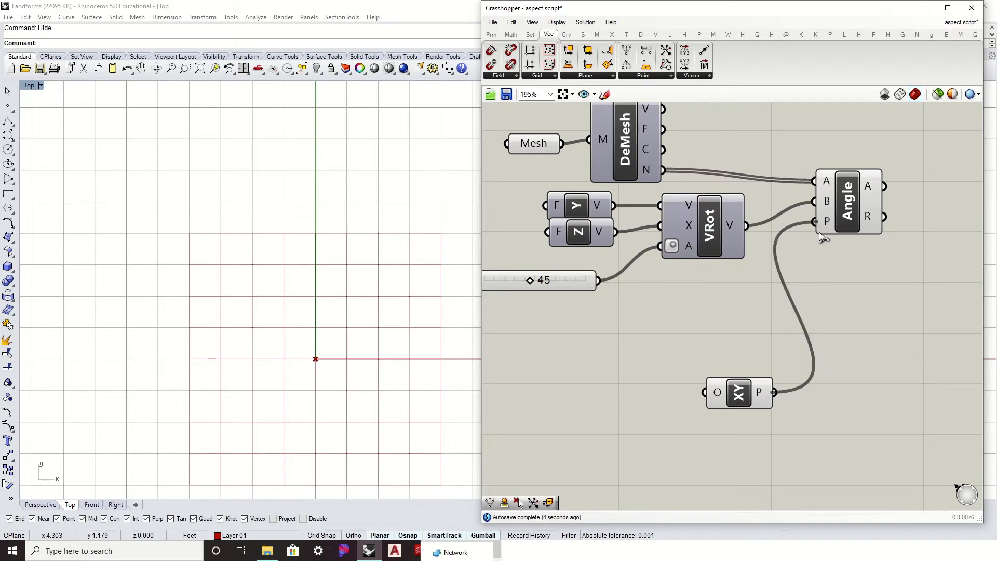
left_click_drag(758, 396, 734, 313)
Inspect the Angle component's error message and its angle output values.
scroll(259, 304, "down", 5)
scroll(258, 300, "down", 4)
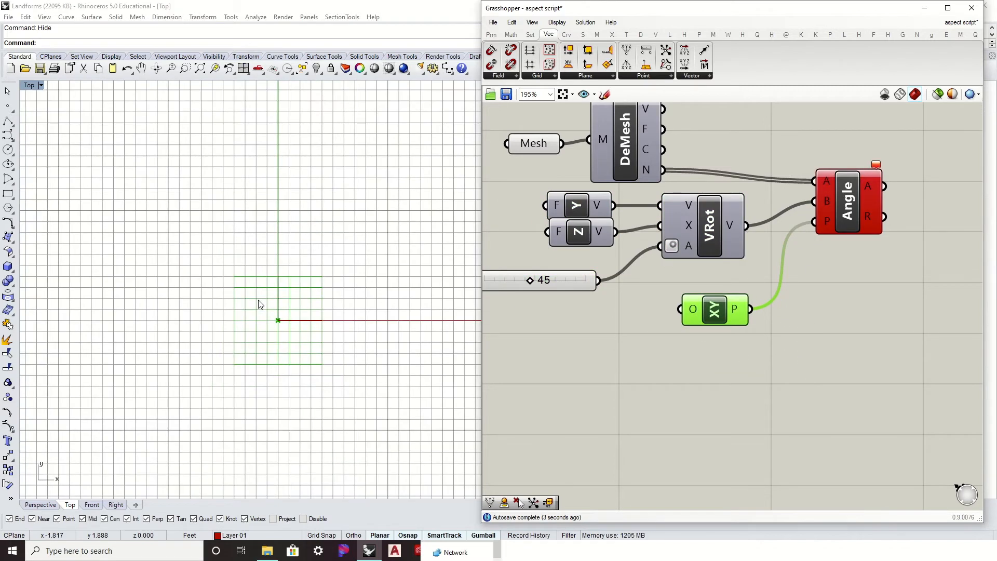
right_click_drag(286, 258, 286, 357)
right_click_drag(916, 239, 837, 300)
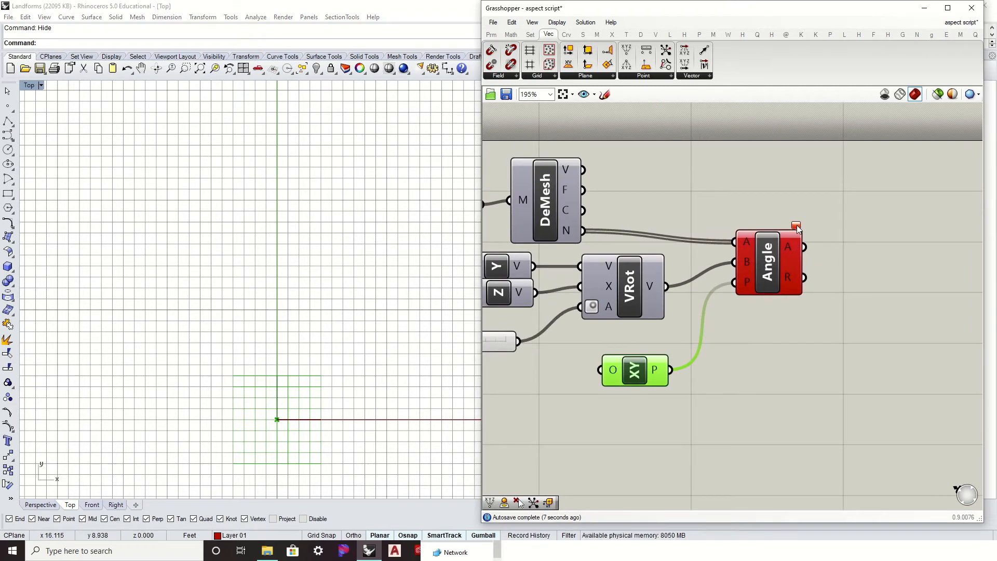
mouse_move(800, 230)
mouse_move(793, 247)
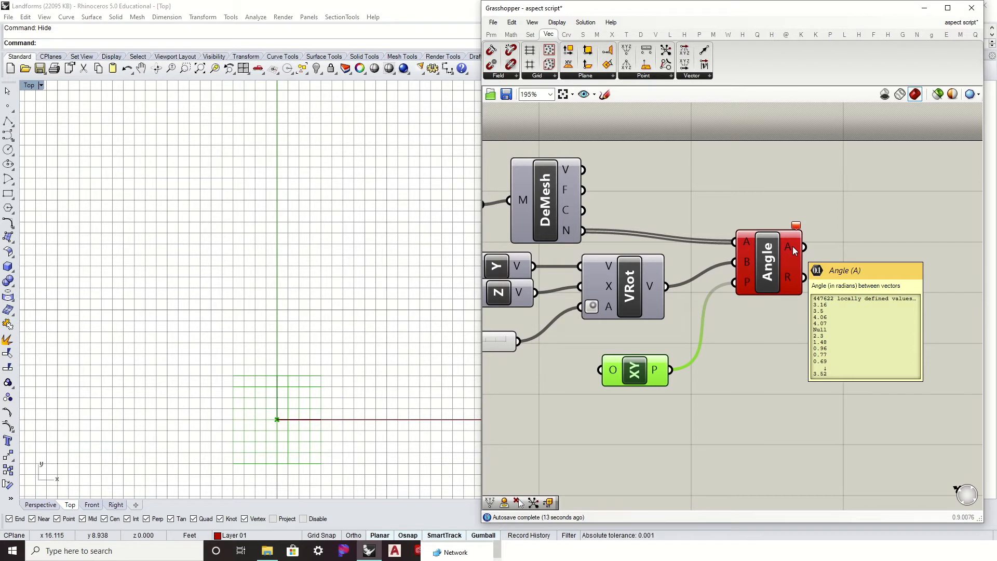
left_click(851, 267)
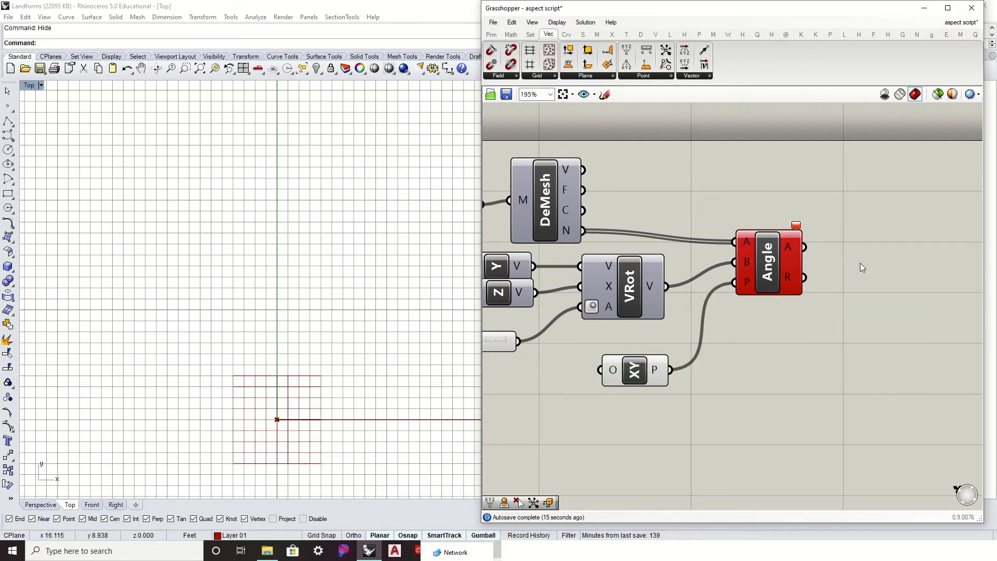
right_click_drag(860, 263, 824, 280)
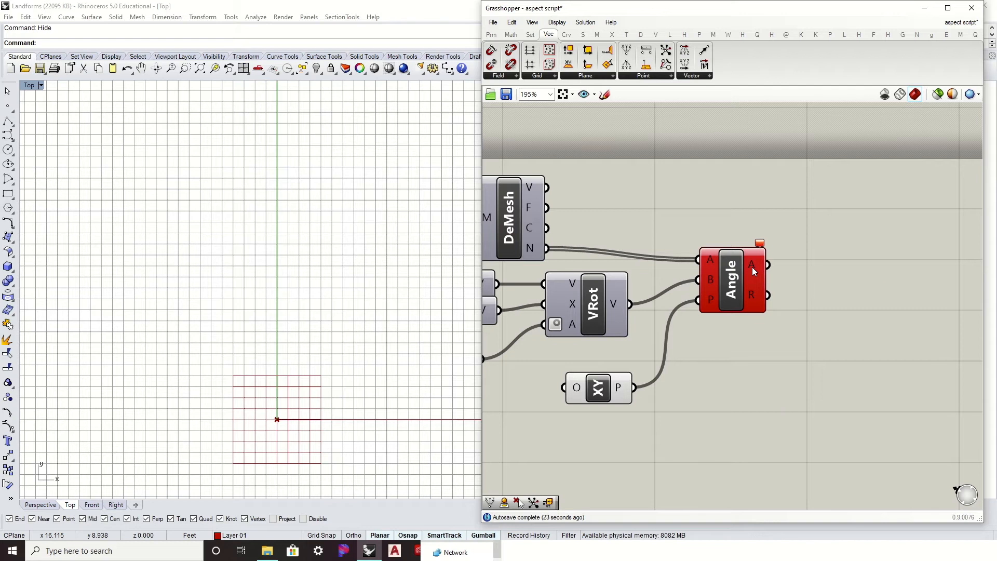
Add a Degrees component fed by the Angle component's output A and shift the whole definition on the canvas.
left_click(511, 34)
left_click(751, 78)
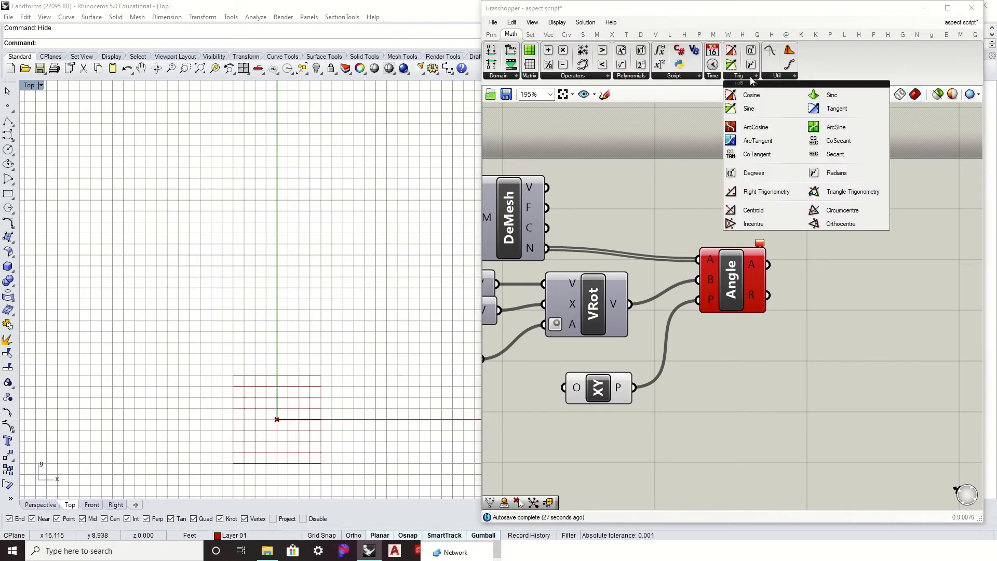
left_click_drag(758, 179, 825, 275)
scroll(901, 335, "down", 3)
left_click_drag(888, 418, 588, 218)
left_click_drag(653, 257, 684, 345)
left_click(602, 306)
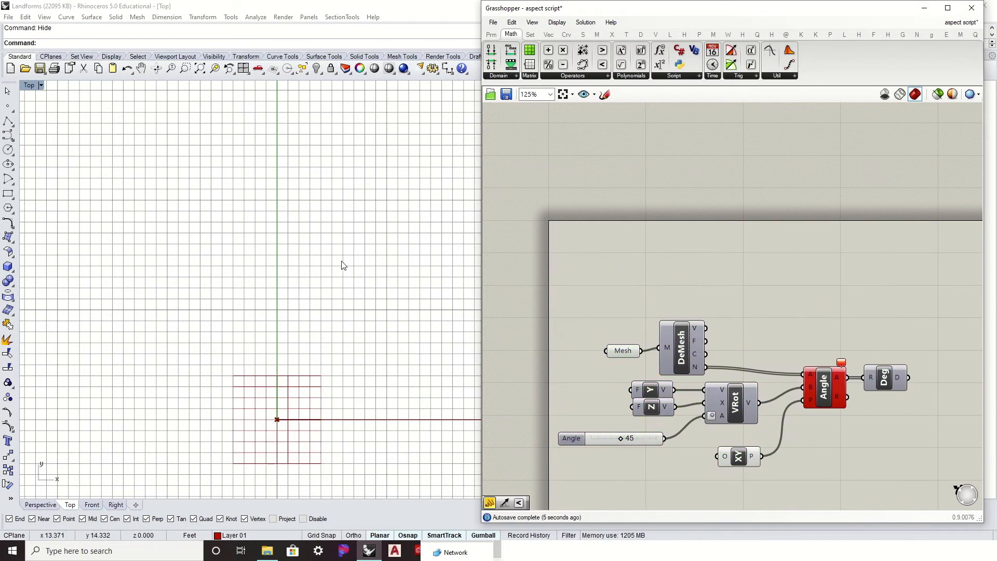
Turn off the preview of the XY Plane component.
scroll(309, 260, "down", 17)
scroll(320, 246, "down", 8)
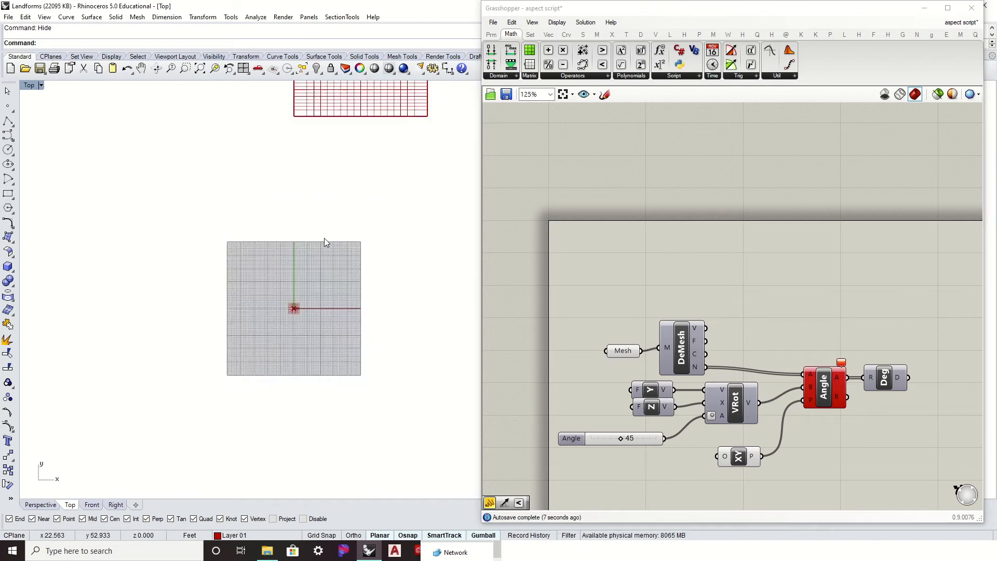
left_click(736, 458)
right_click(736, 457)
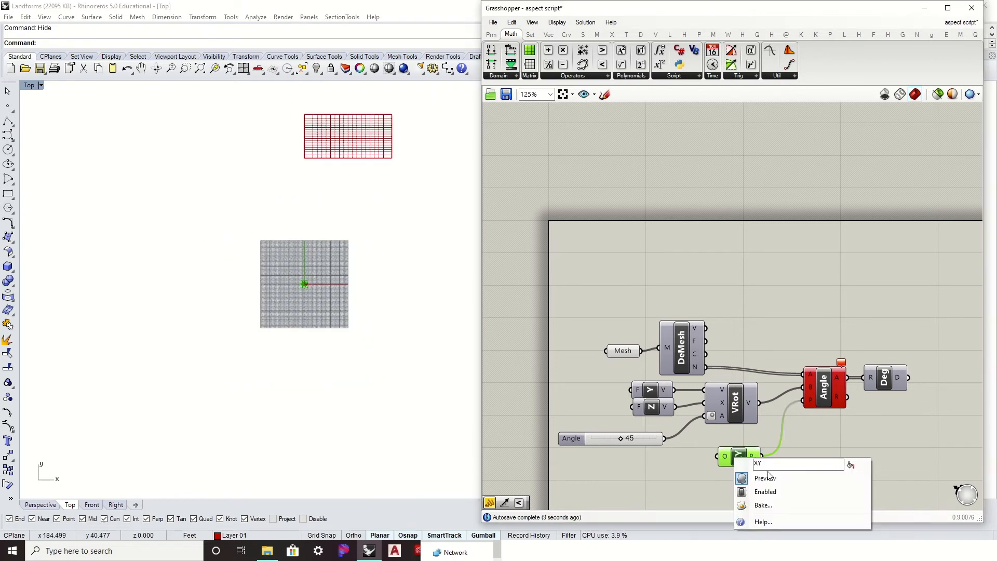
left_click(755, 475)
Inspect the terrain mesh in the Perspective viewport and the output values of the Degrees component.
right_click_drag(298, 279, 274, 344)
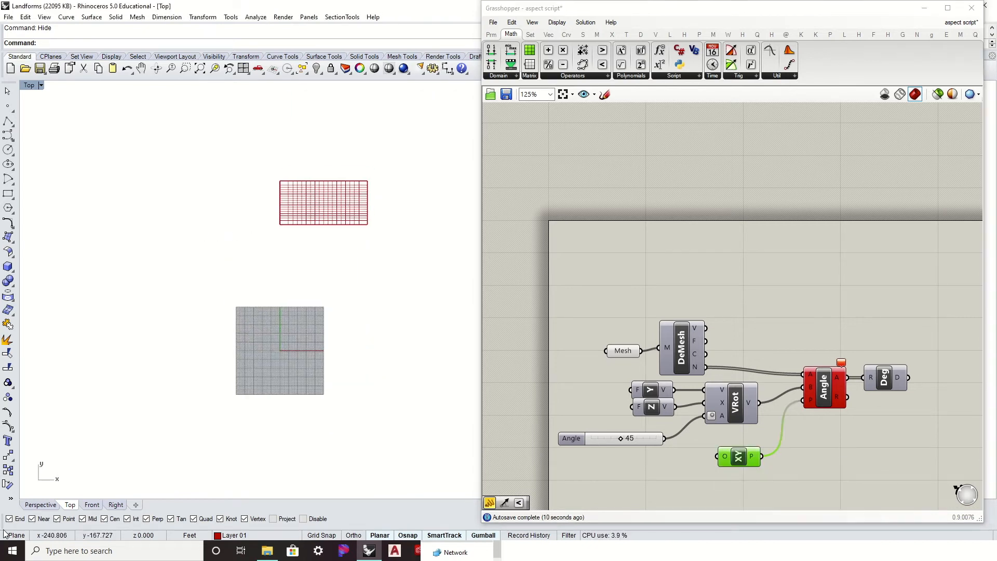
left_click(45, 505)
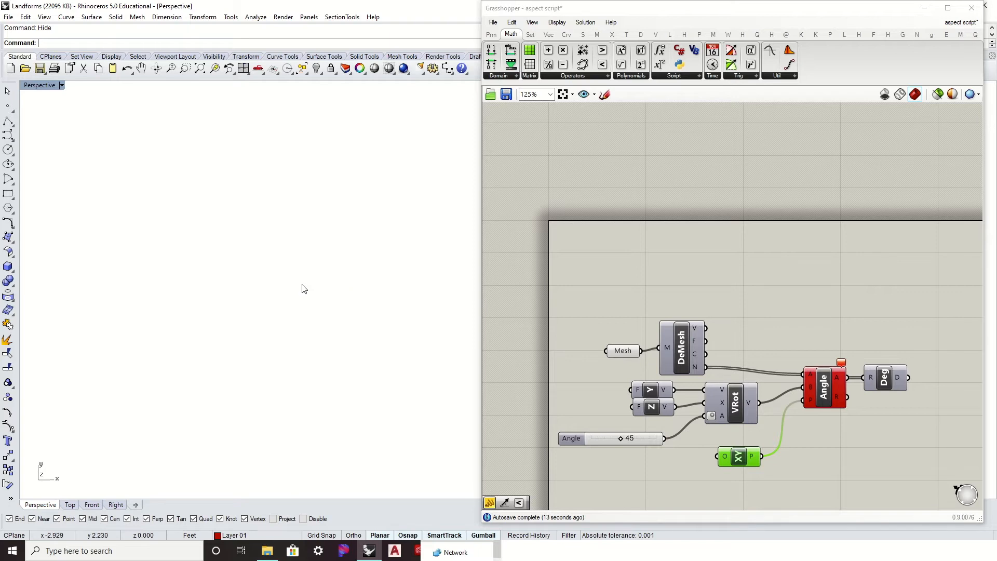
scroll(272, 285, "down", 14)
right_click_drag(351, 167, 429, 157)
right_click_drag(297, 249, 57, 440, "shift")
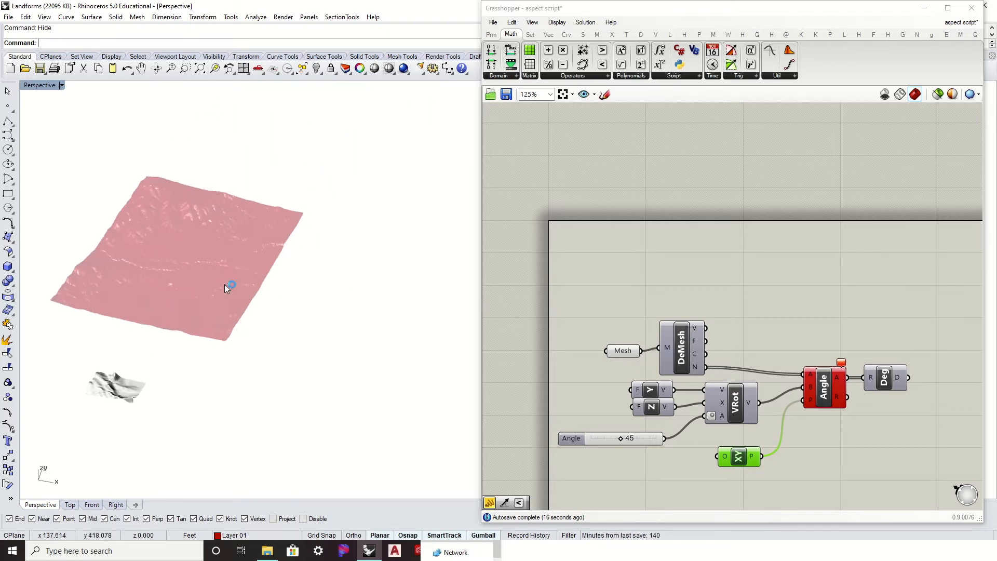
scroll(154, 282, "up", 7)
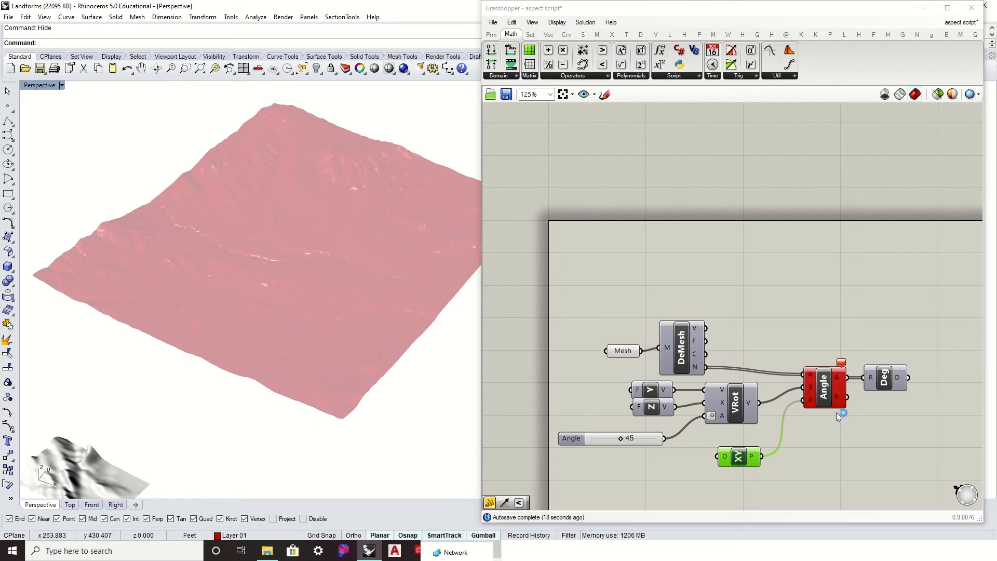
right_click_drag(898, 377, 847, 270)
mouse_move(846, 269)
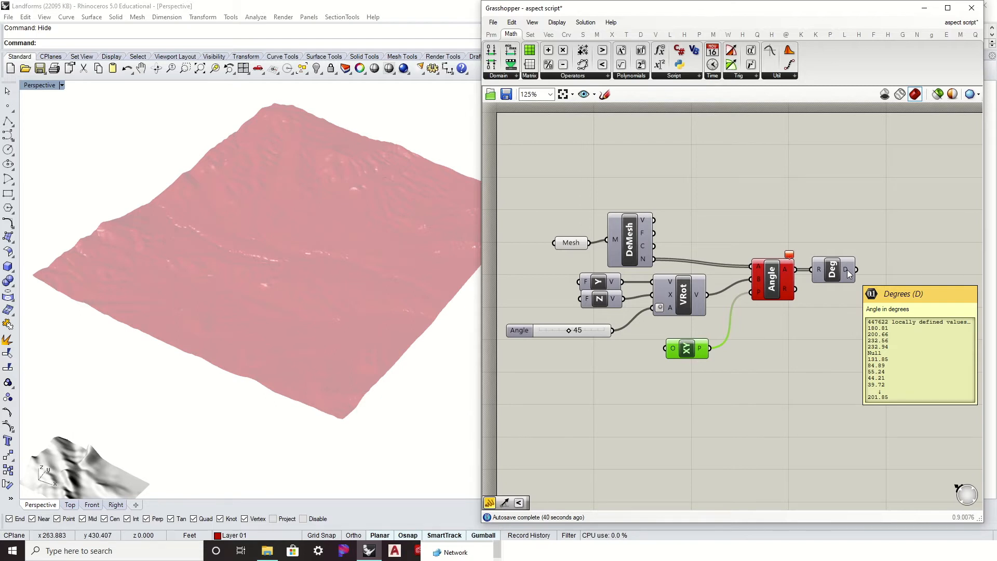
right_click_drag(839, 228, 777, 250)
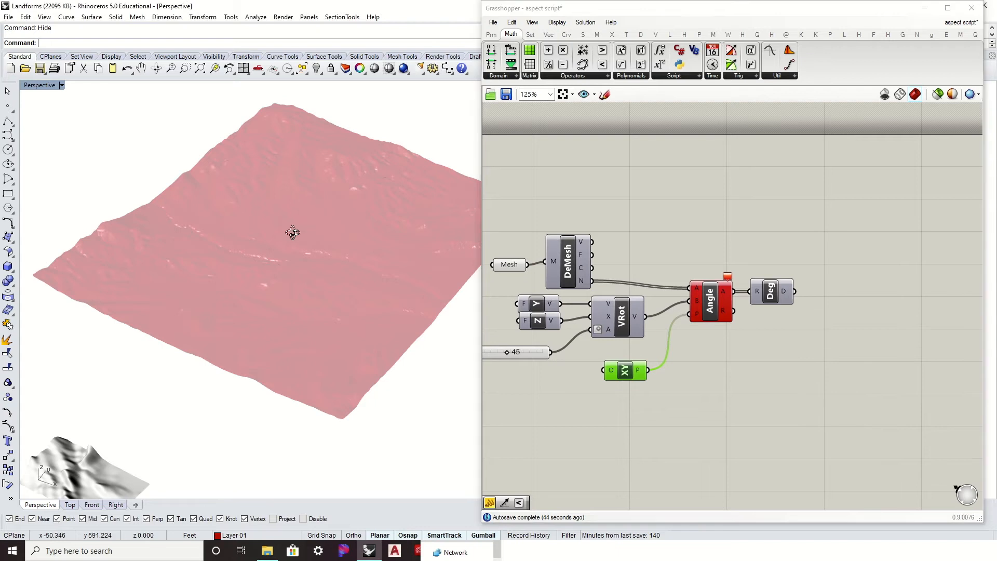
right_click_drag(290, 230, 306, 193)
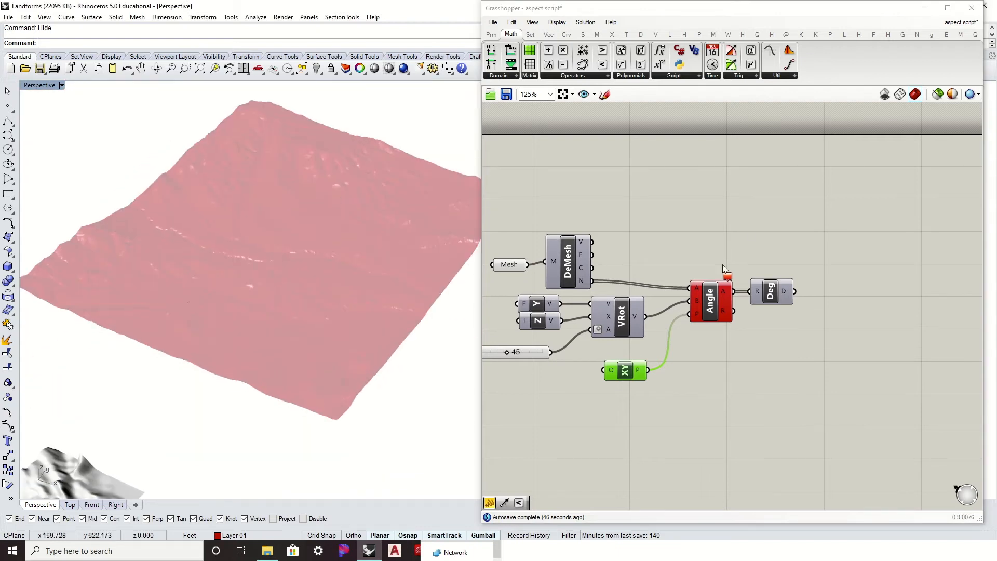
Add a Gradient component after Degrees and connect the Degrees output D to its parameter input t.
left_click(749, 211)
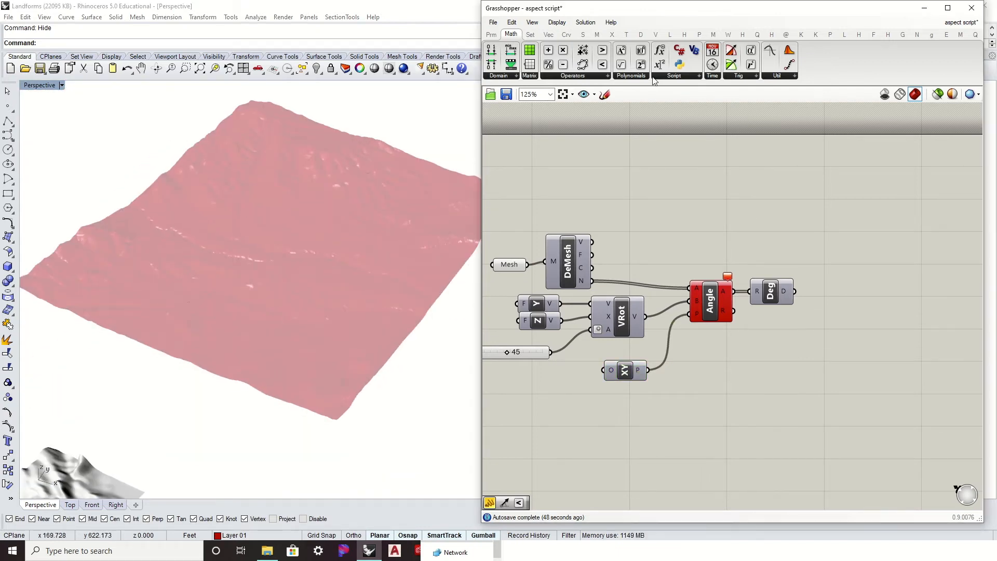
left_click(494, 39)
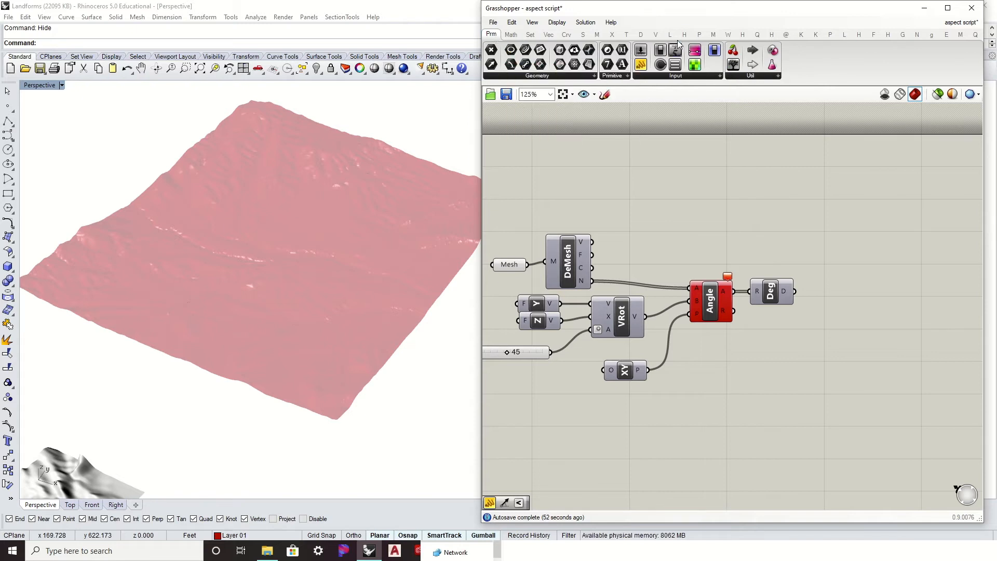
left_click_drag(694, 50, 898, 283)
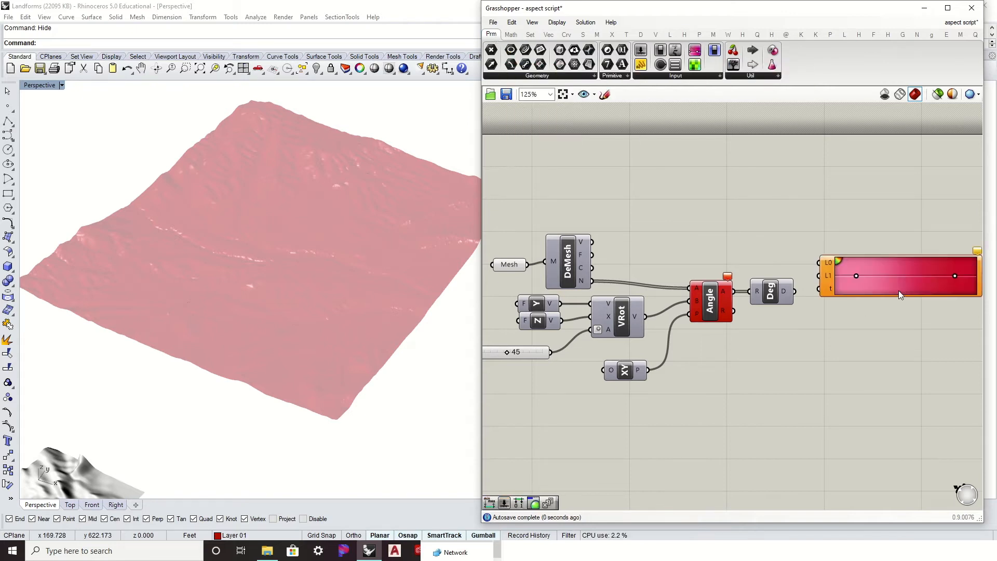
right_click_drag(898, 291, 798, 282)
left_click_drag(798, 282, 868, 297)
left_click_drag(680, 280, 788, 323)
left_click_drag(855, 316, 851, 281)
scroll(759, 257, "up", 3)
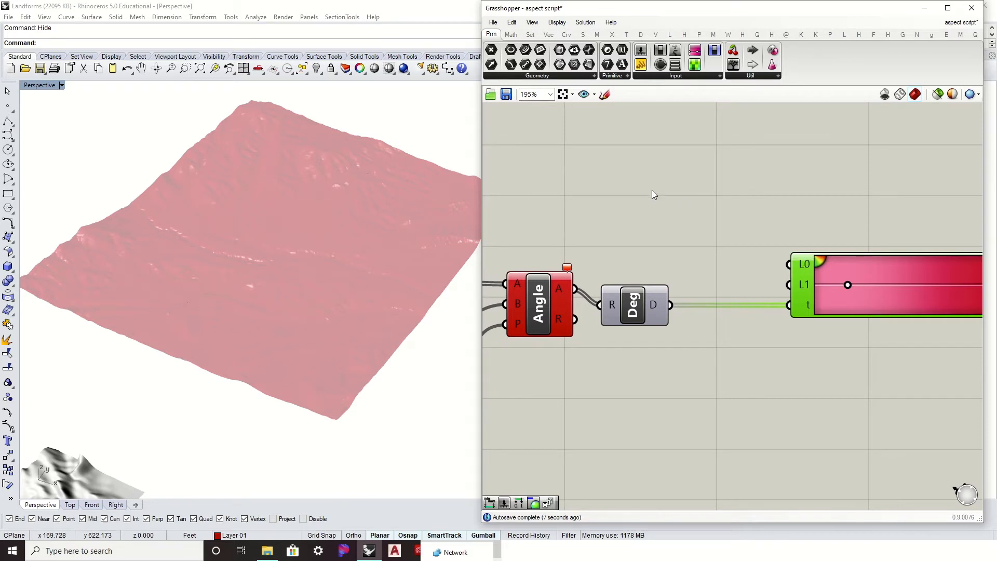
Add a compact panel holding 0 above the Degrees component and connect it to the Gradient's lower limit L0.
double_click(683, 204)
type("panel")
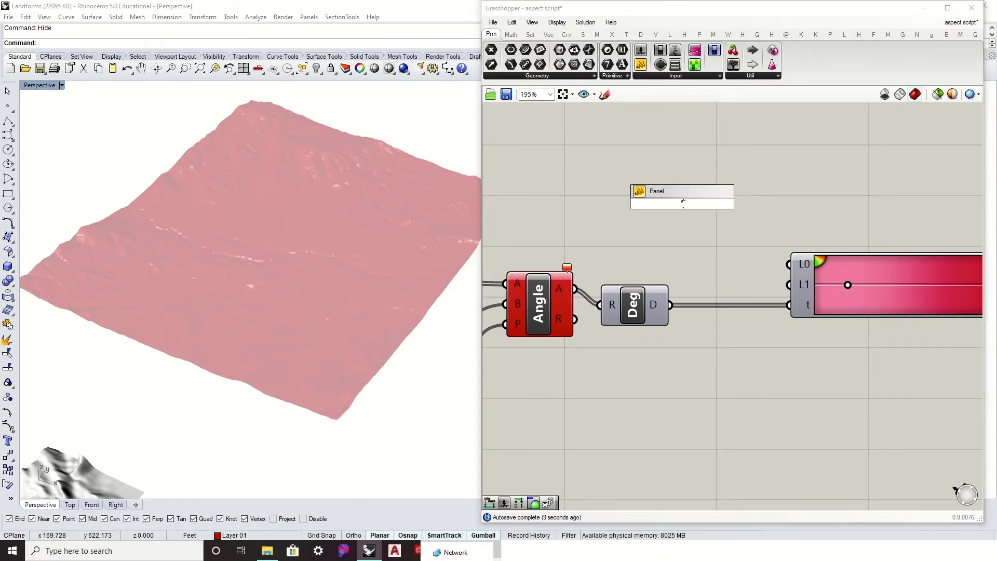
key("Return")
left_click(684, 207)
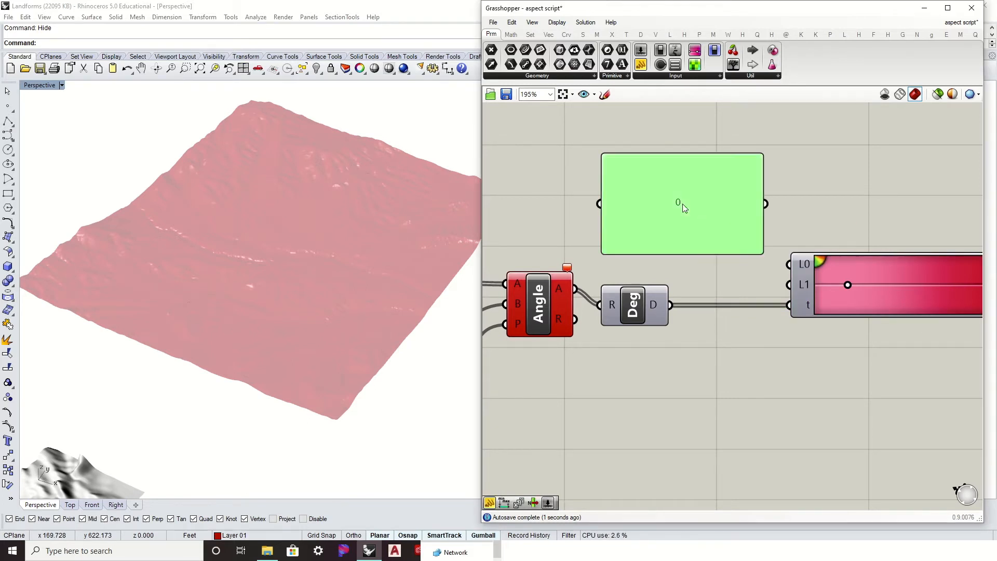
left_click_drag(601, 152, 675, 235)
left_click_drag(765, 244, 744, 283)
Set the second panel below the 0 panel to 359.99 and align it with the Gradient's upper limit L1 connection.
double_click(745, 282)
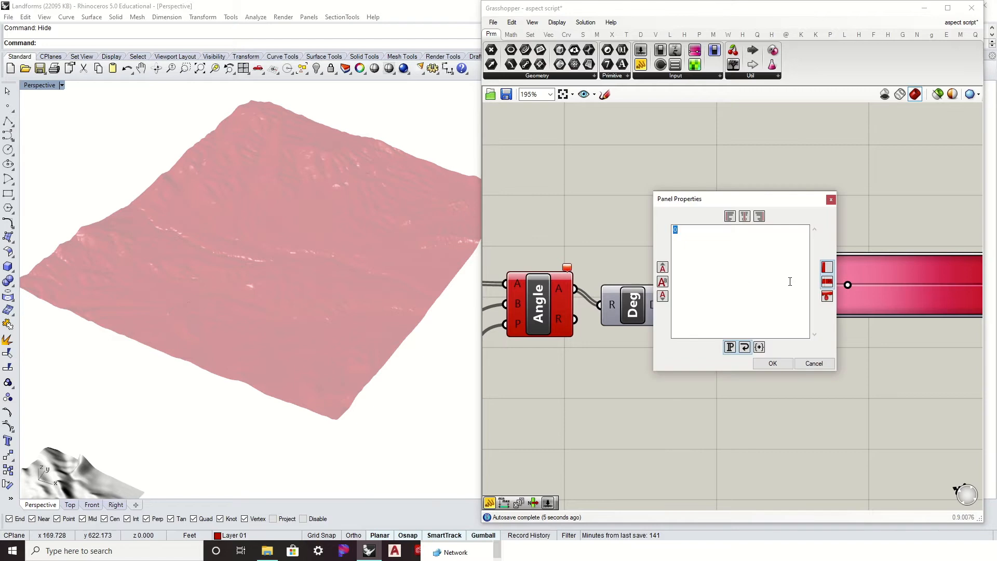
type("360")
key("BackSpace")
key("BackSpace")
type("59")
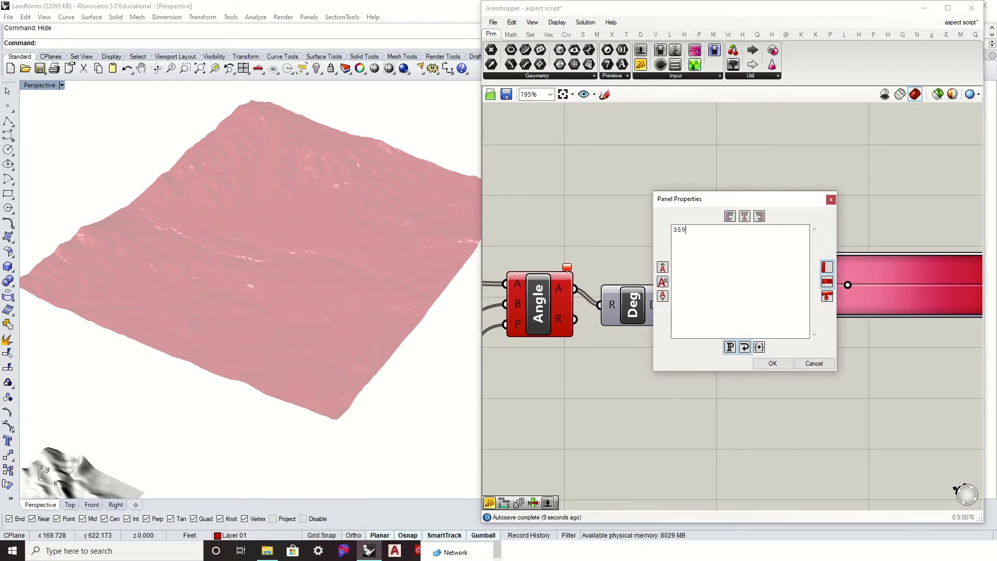
type(".9")
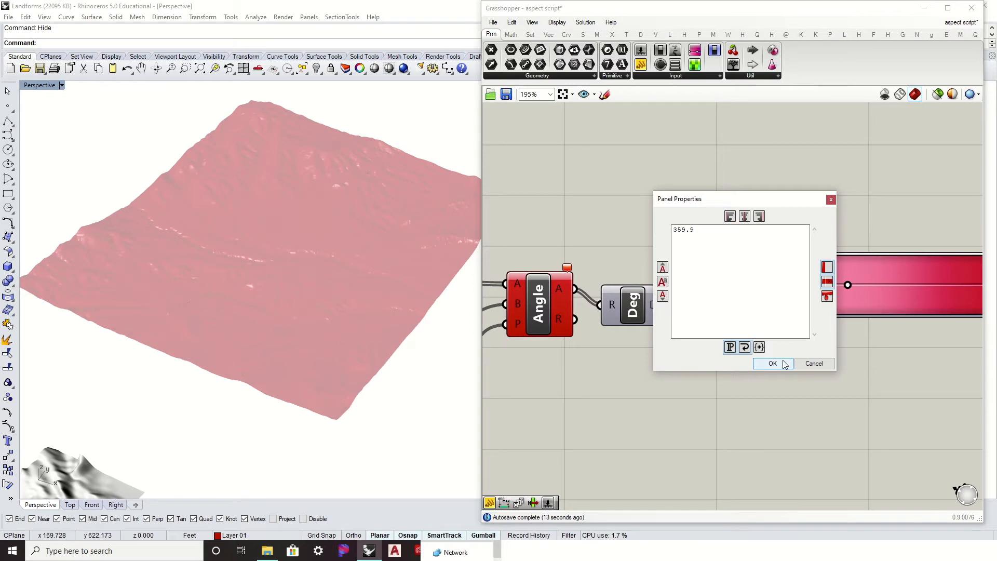
type("9")
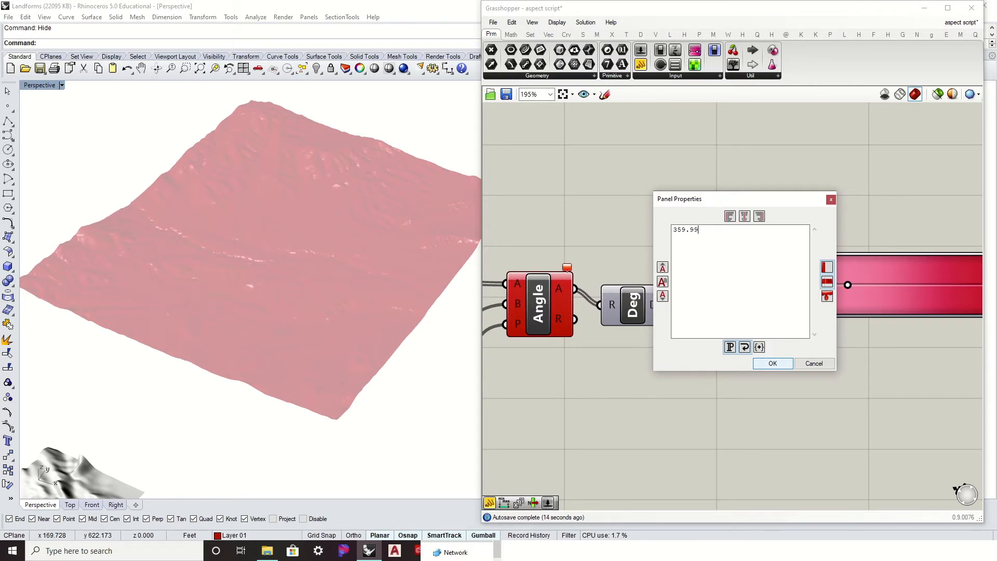
left_click(784, 364)
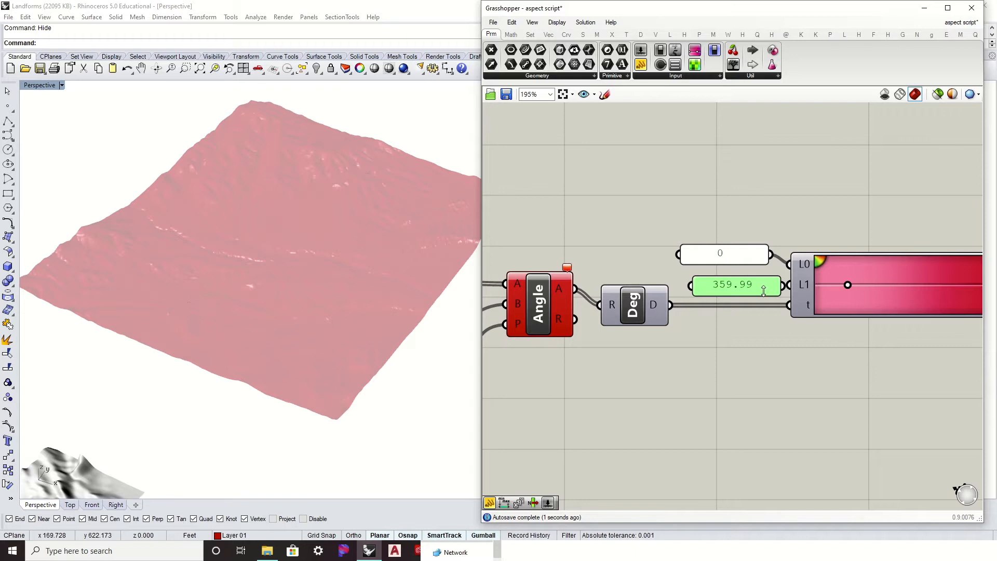
left_click_drag(761, 282, 788, 289)
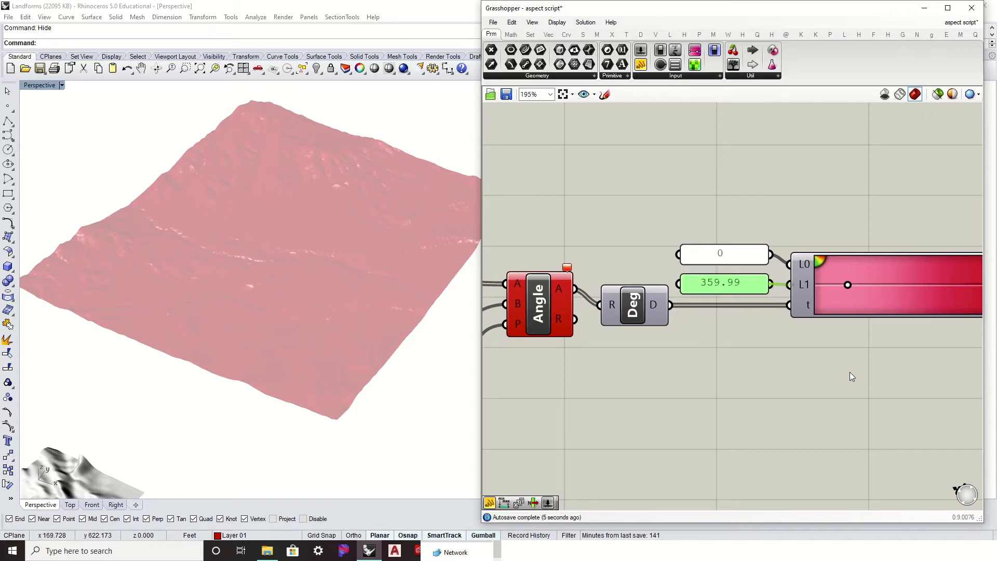
Apply the red-orange-yellow-light blue-dark blue preset to the Gradient component.
scroll(727, 231, "down", 3)
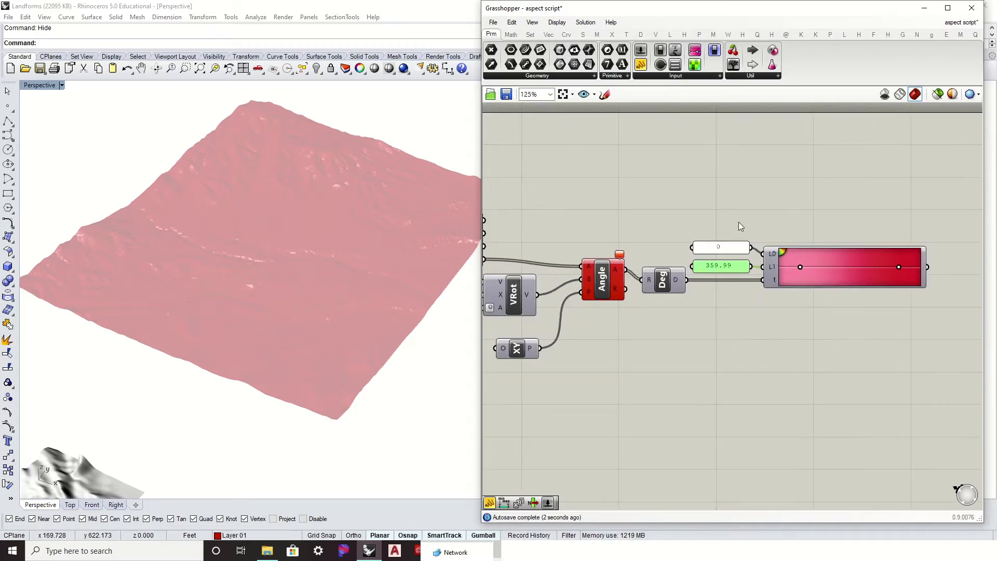
left_click(814, 286)
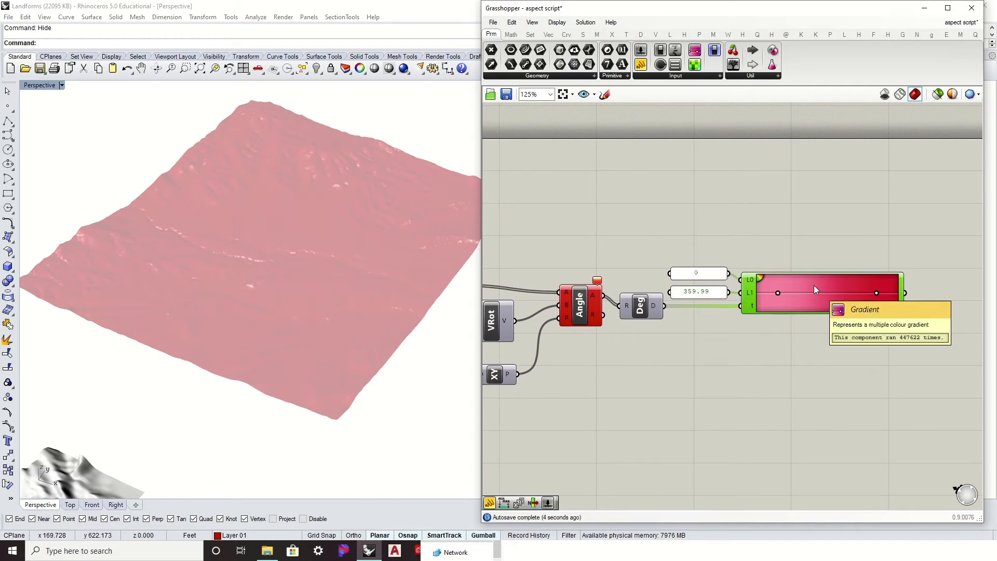
left_click(798, 224)
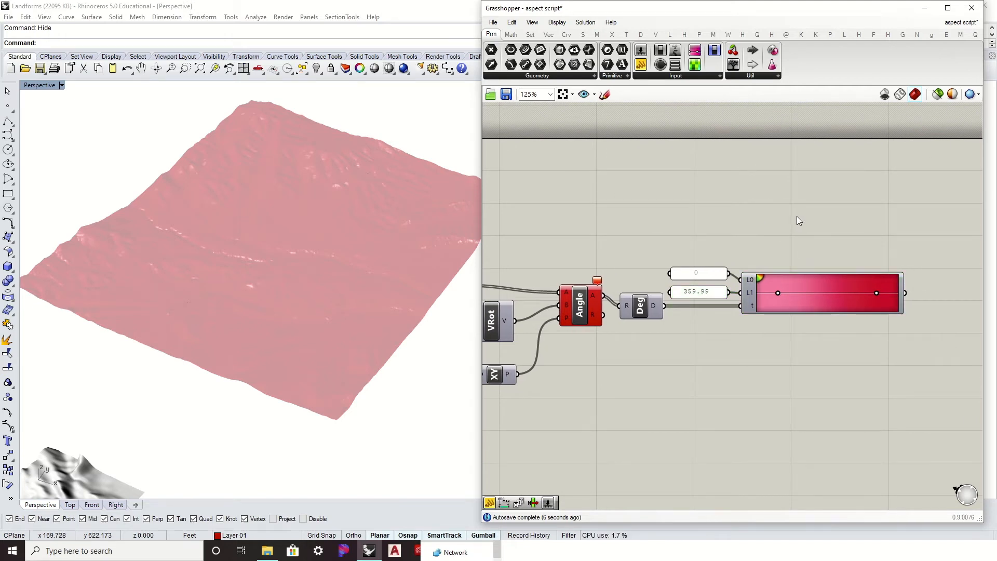
right_click_drag(797, 216, 861, 218)
scroll(846, 271, "up", 5)
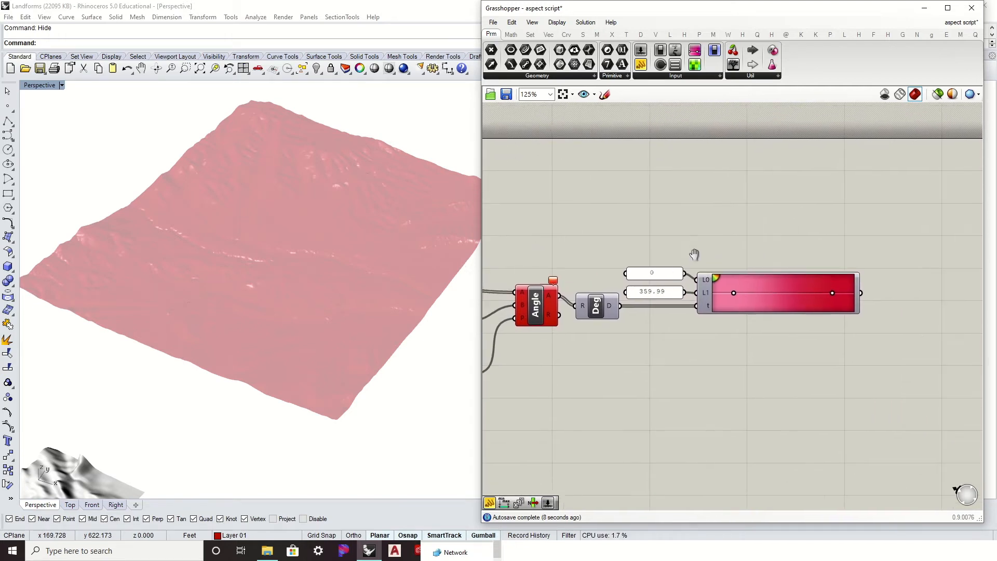
left_click(772, 278)
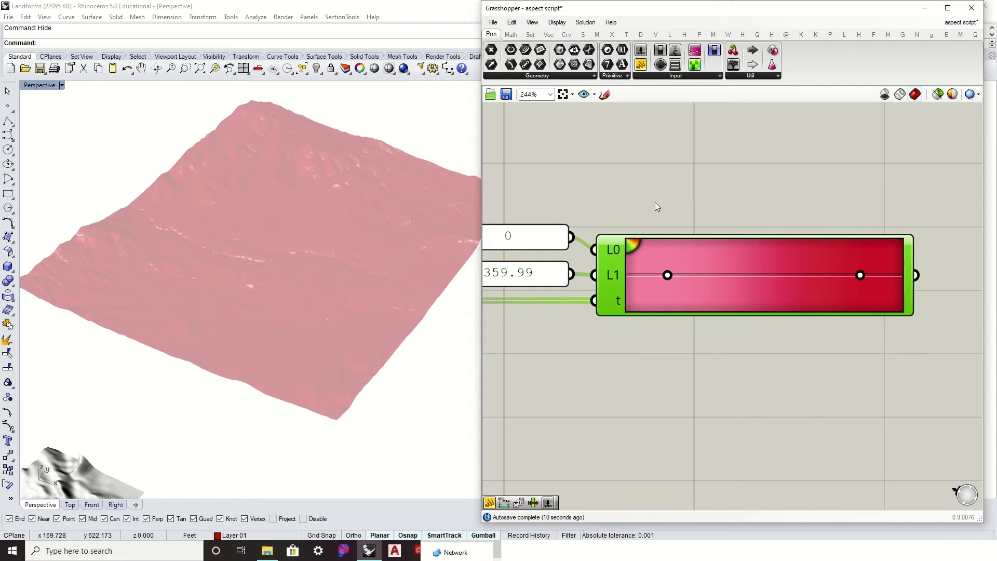
right_click(752, 264)
mouse_move(799, 322)
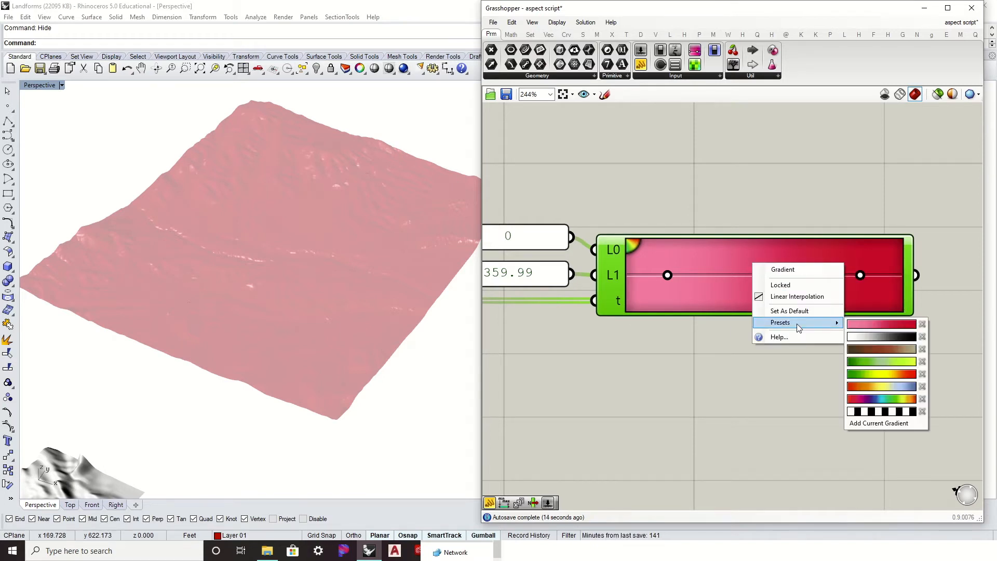
left_click(889, 387)
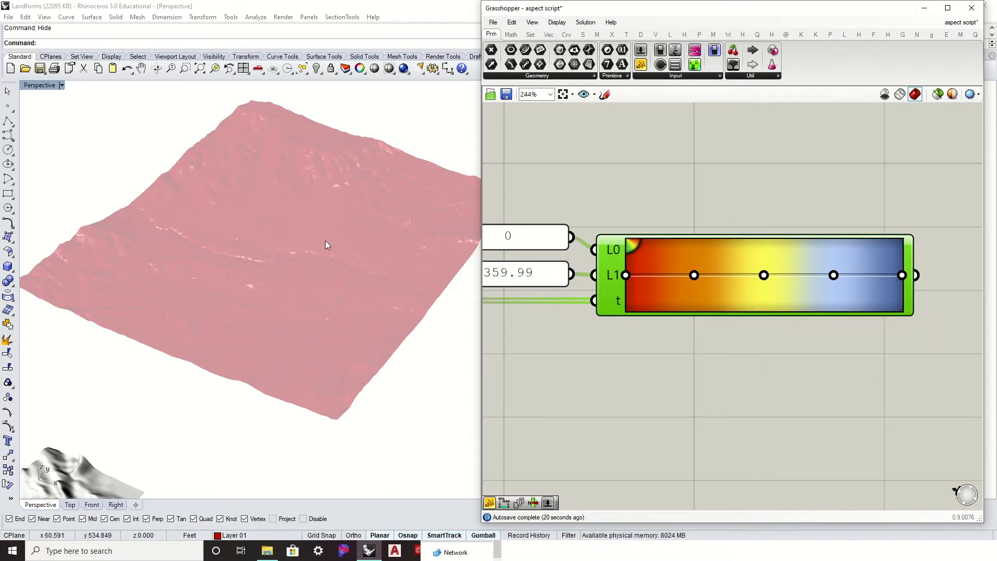
Examine the terrain mesh's slope orientations in the Perspective viewport from an oblique view and from above.
scroll(325, 241, "up", 5)
scroll(344, 273, "down", 5)
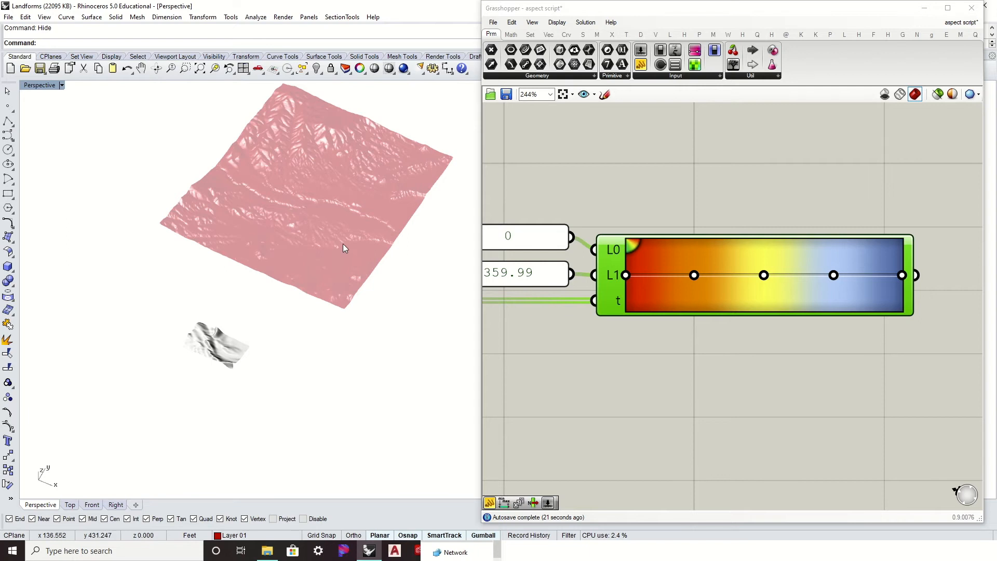
right_click_drag(338, 261, 314, 308, "shift")
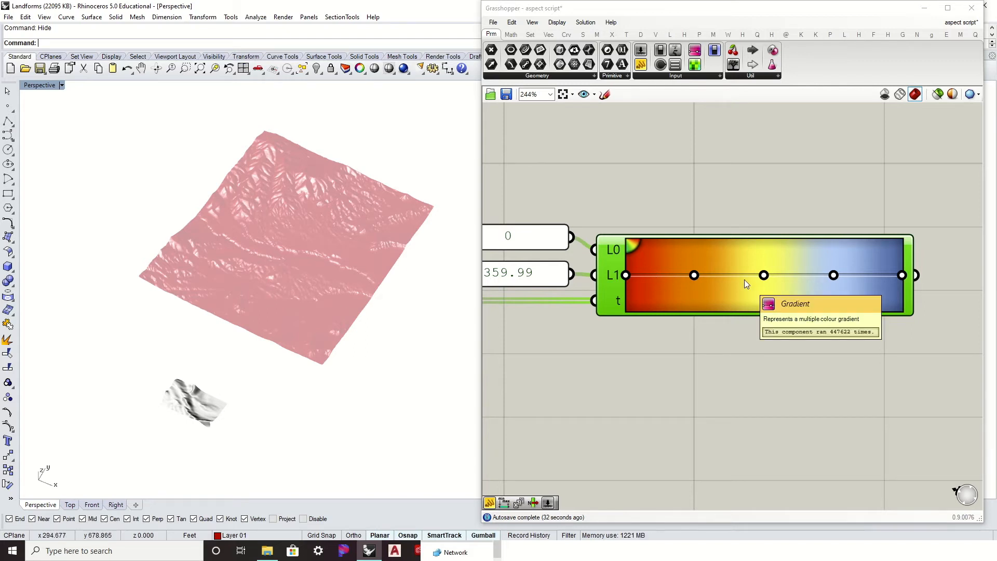
right_click_drag(332, 293, 325, 401)
scroll(325, 400, "up", 3)
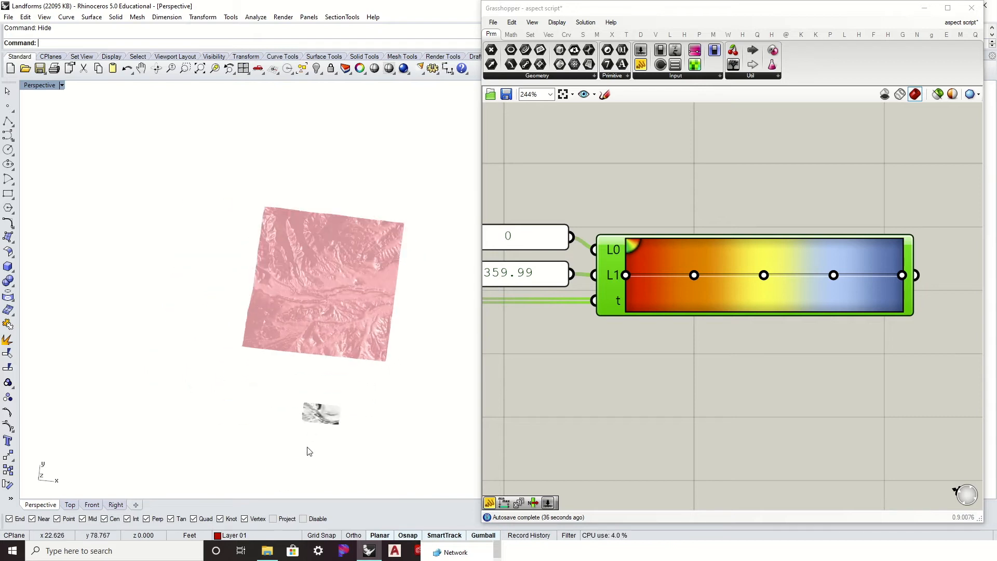
right_click_drag(319, 274, 270, 325, "shift")
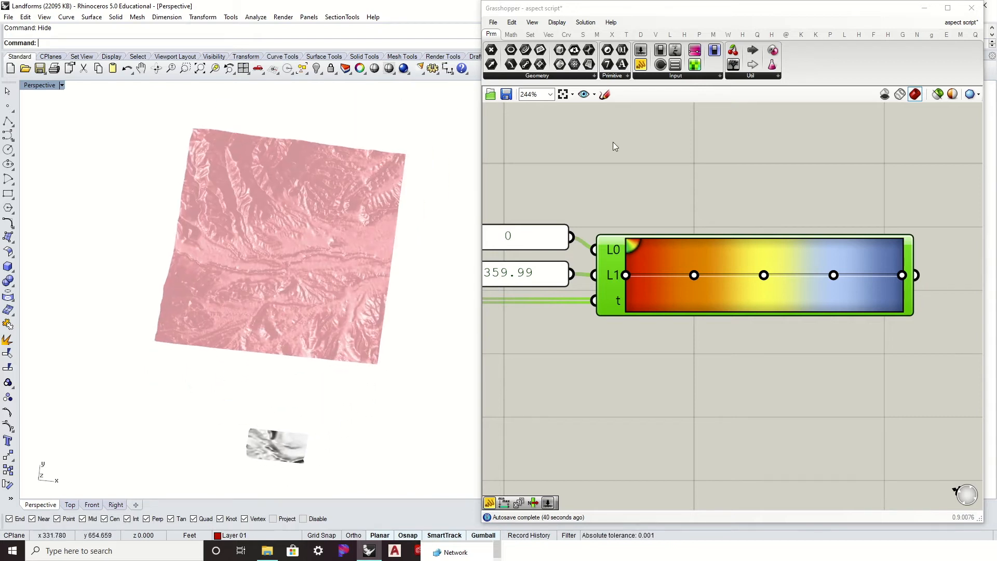
scroll(338, 218, "down", 3)
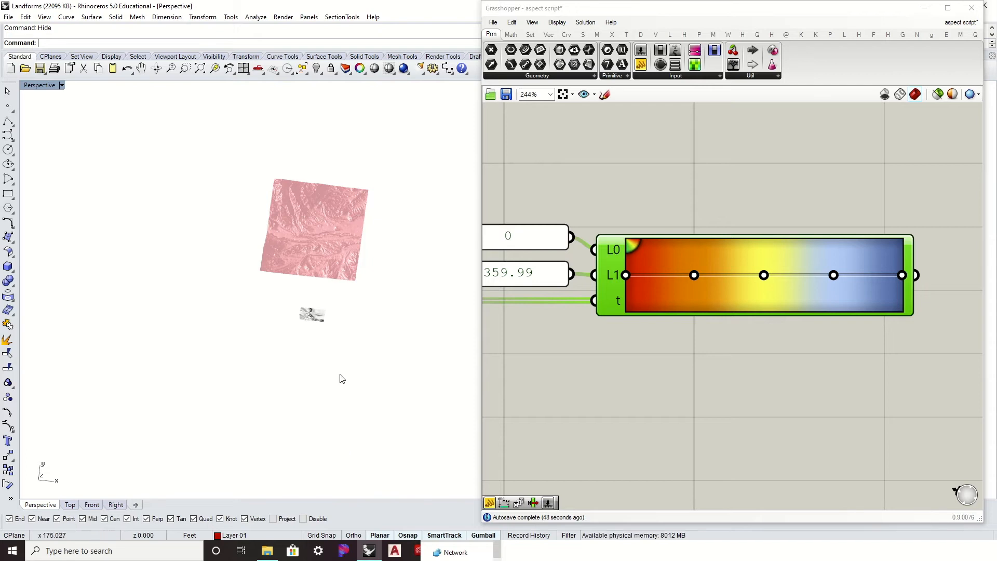
Place a magenta stop at 0% of the gradient and the red stop at about 12%, before the orange stop.
right_click_drag(571, 340, 733, 351)
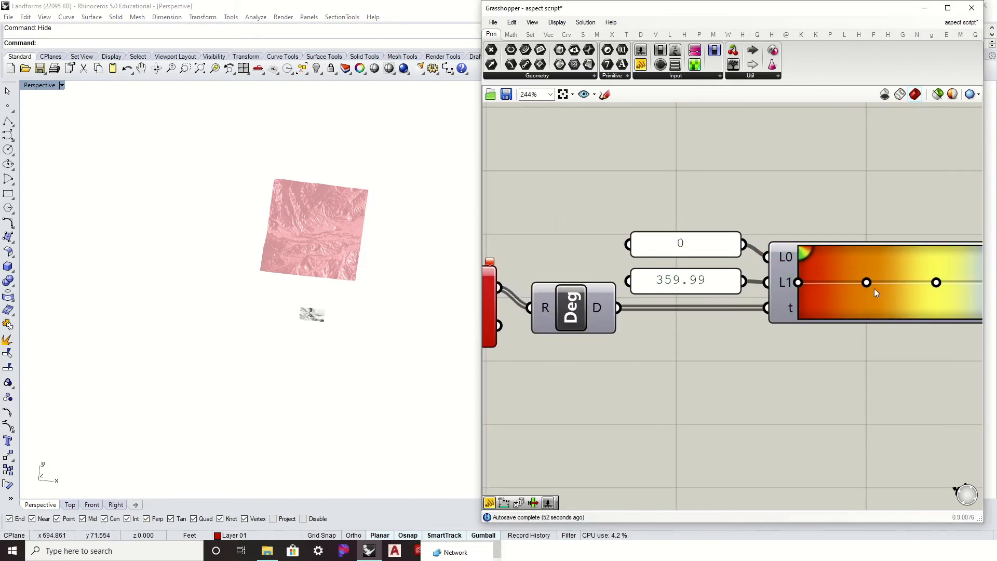
right_click_drag(873, 288, 758, 280)
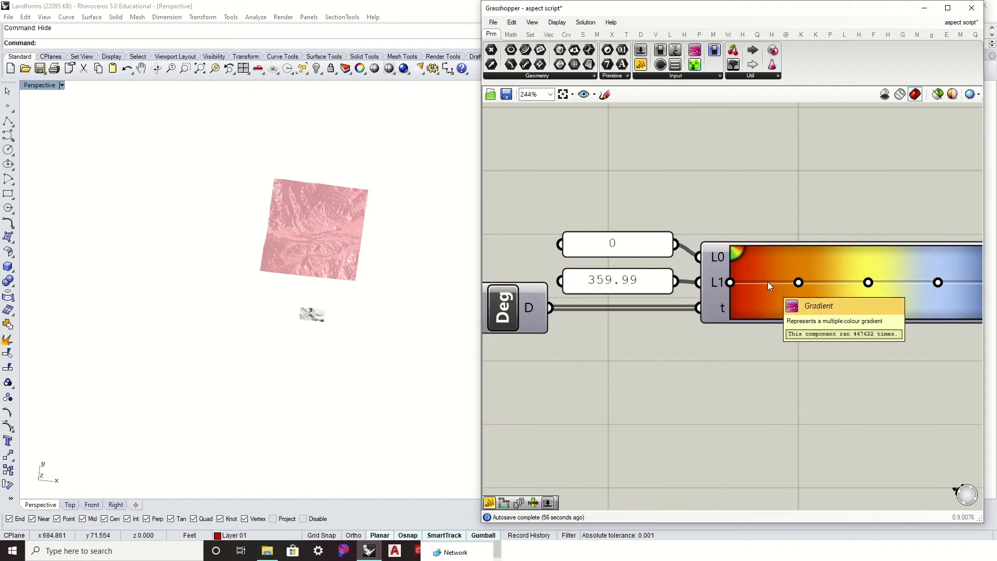
right_click_drag(778, 280, 685, 279)
left_click_drag(642, 254, 643, 273)
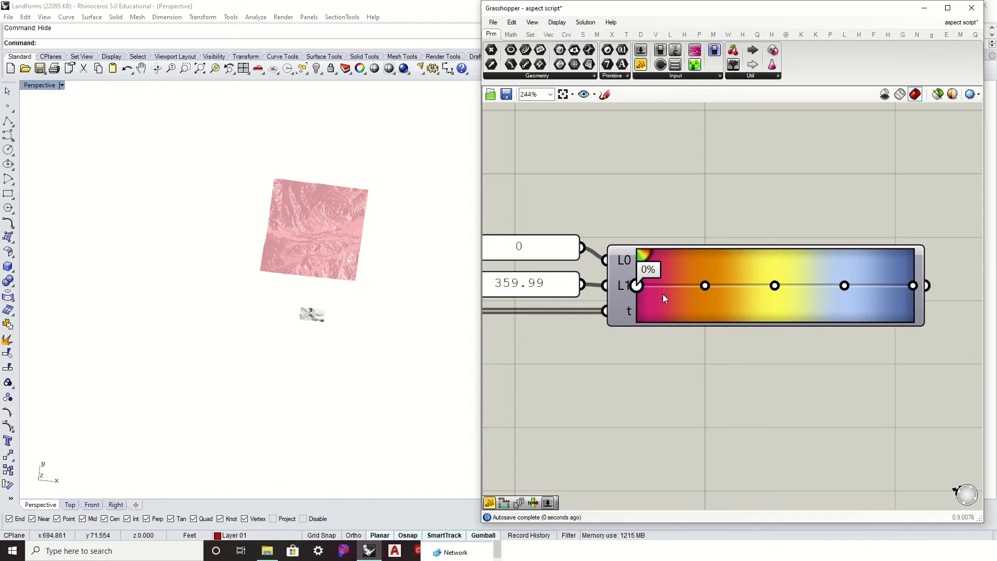
left_click_drag(664, 291, 670, 285)
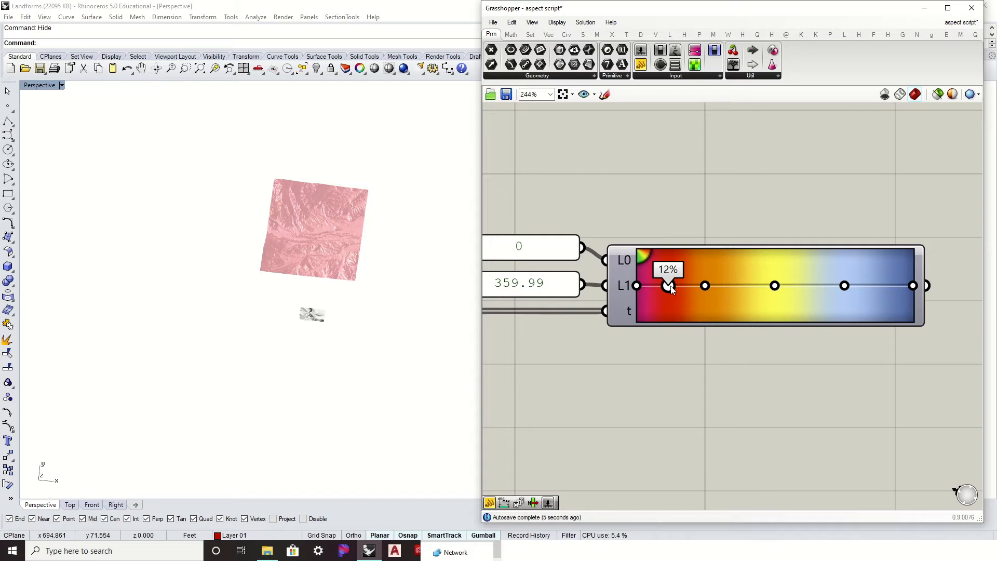
left_click(705, 286)
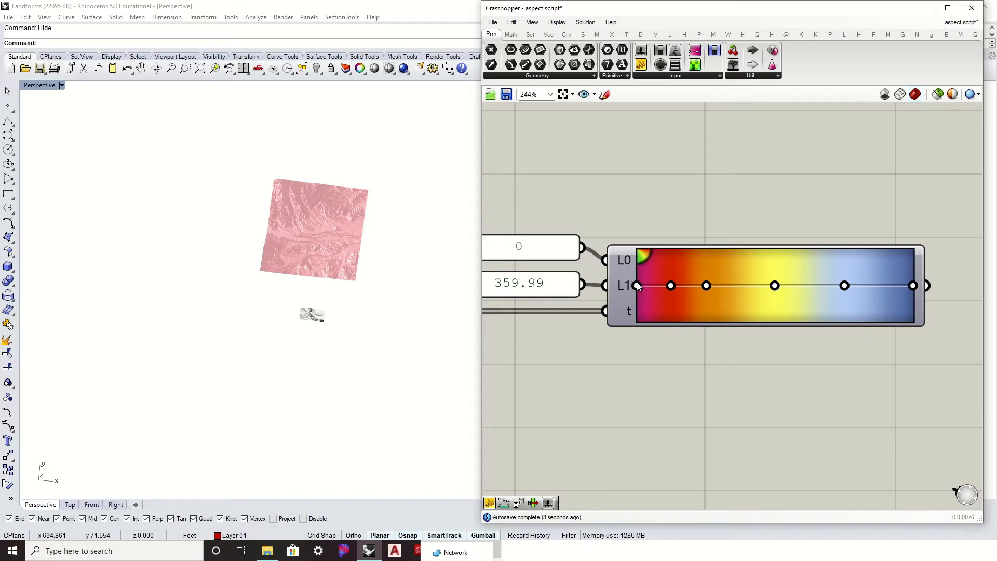
Add a muted reddish color stop to the gradient, midway between the orange and yellow stops.
left_click_drag(637, 283, 739, 289)
left_click(638, 254)
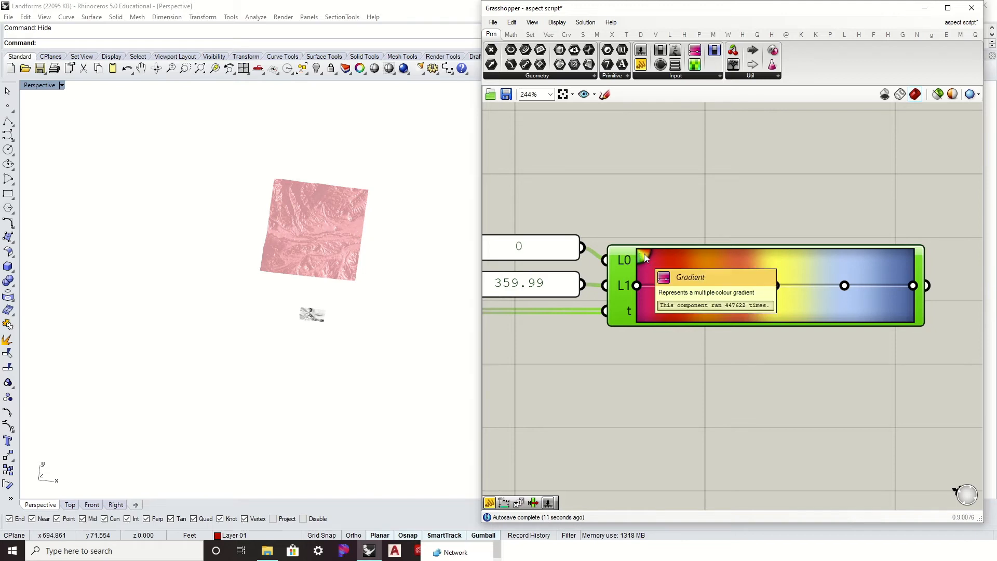
left_click_drag(638, 284, 613, 287)
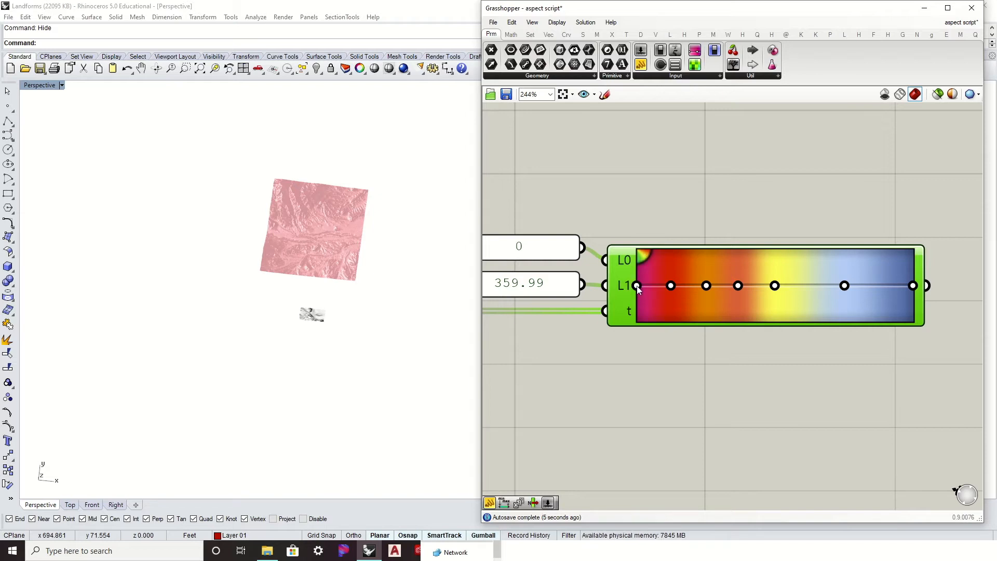
Add a dark brown stop between the gradient's yellow and light blue stops, and a dark blue stop at about 88%.
left_click_drag(636, 285, 676, 285)
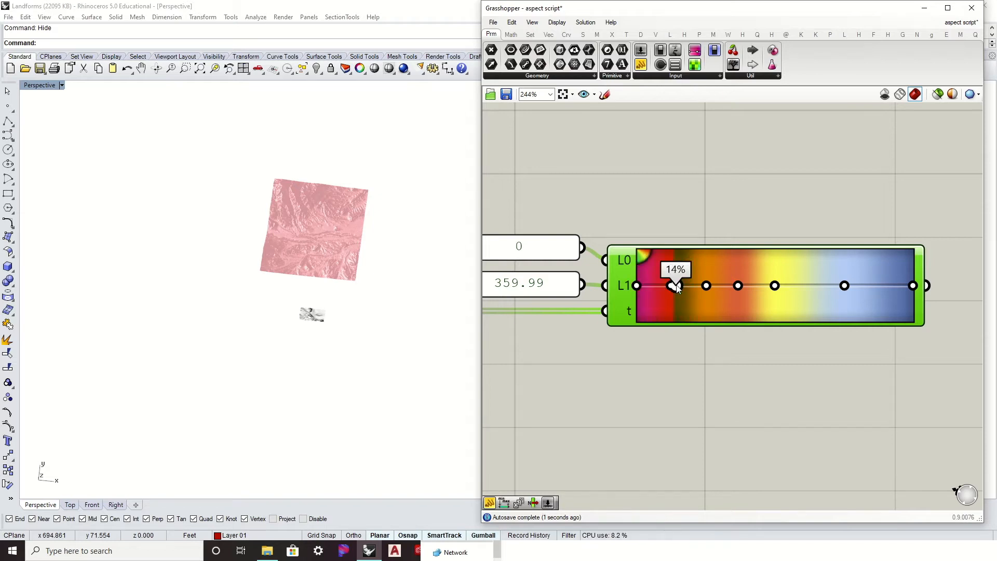
left_click_drag(792, 296, 805, 286)
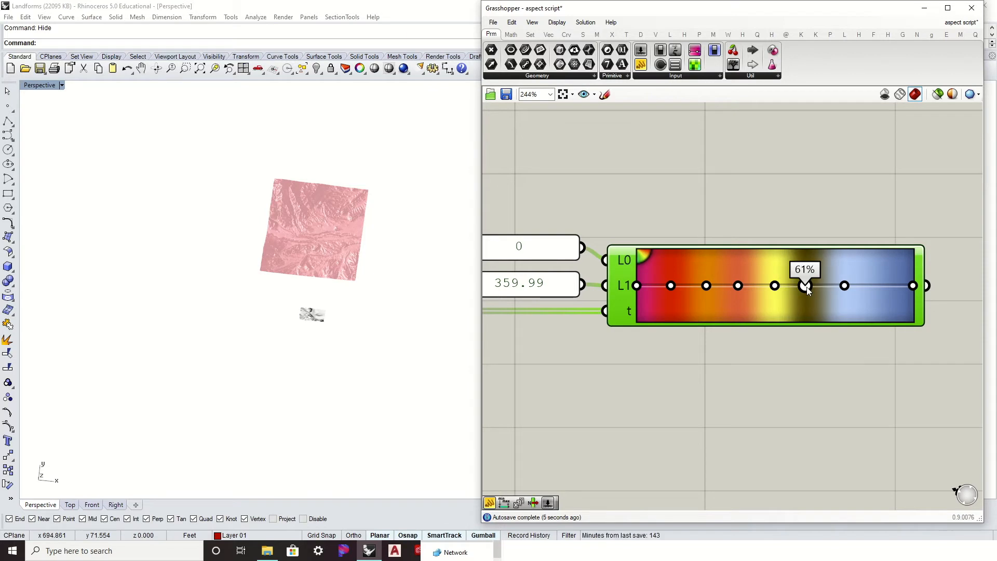
left_click_drag(807, 286, 811, 289)
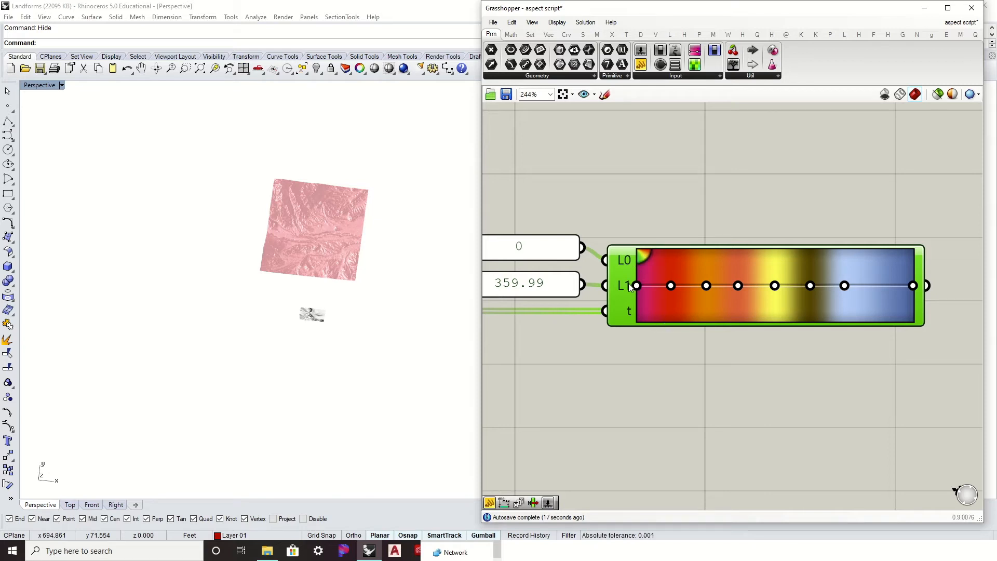
left_click_drag(712, 286, 880, 284)
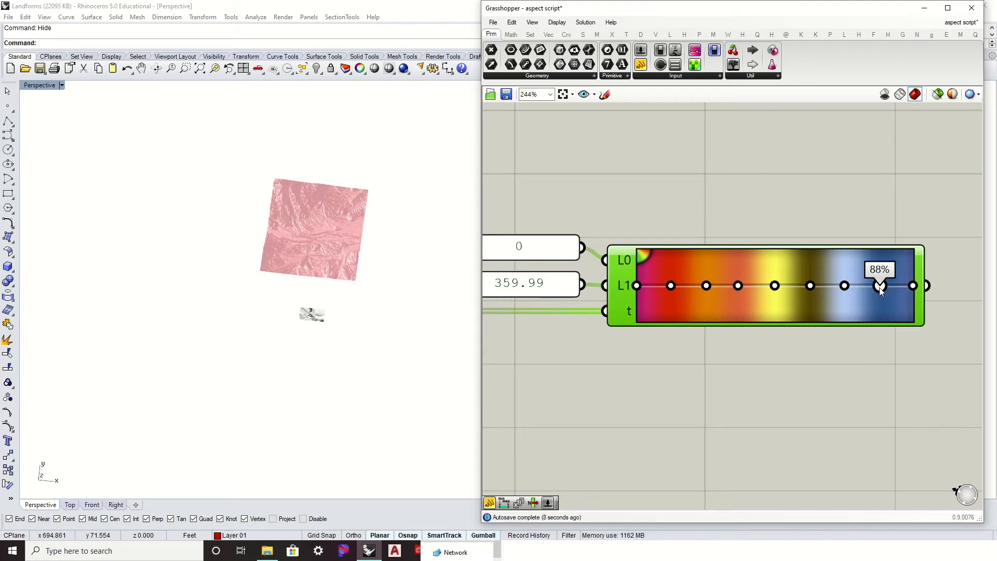
left_click_drag(881, 286, 878, 287)
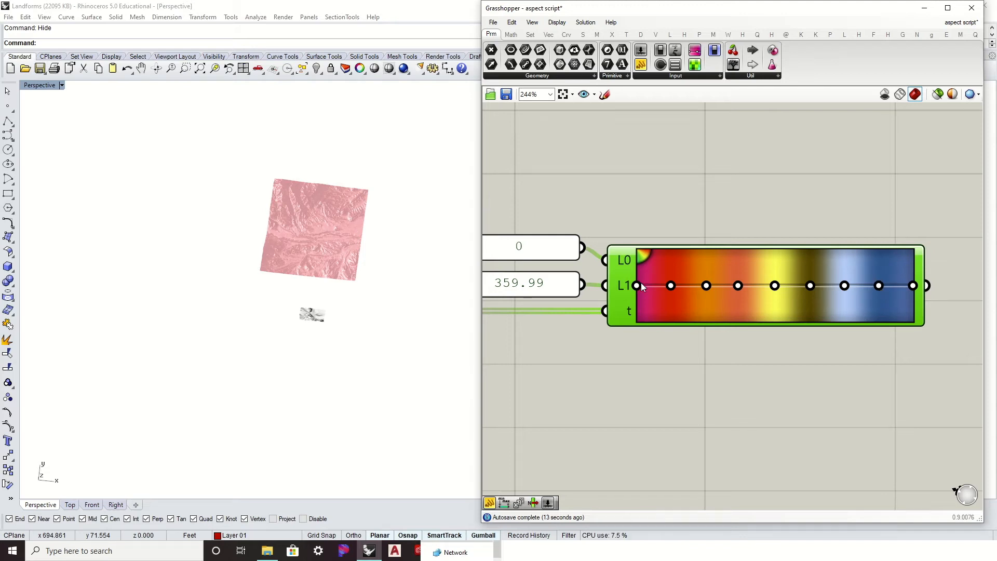
Open the color editor of the gradient's magenta stop at 0% to check its color, and close it.
left_click_drag(639, 285, 638, 285)
left_click(775, 286)
left_click(636, 286)
right_click(637, 287)
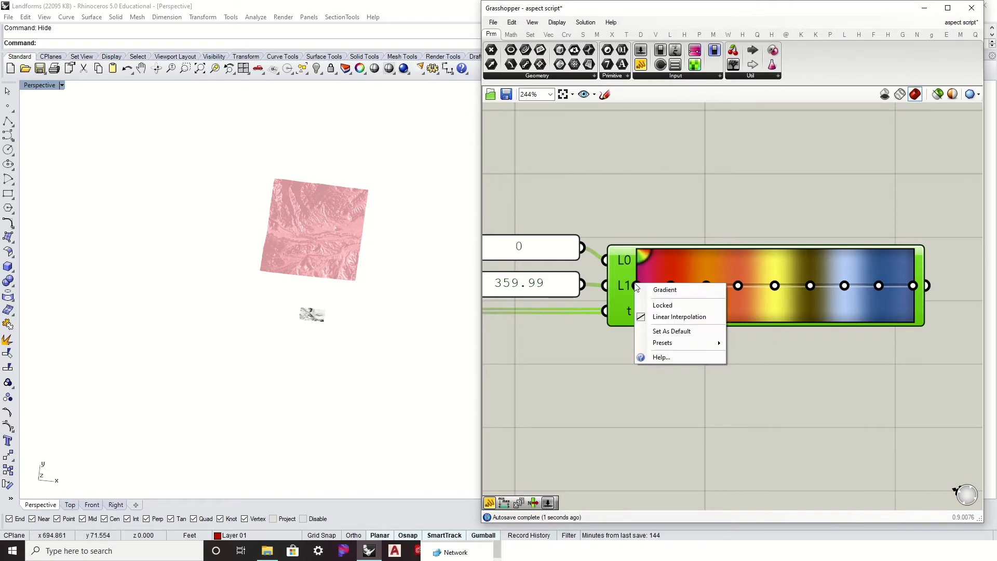
left_click(617, 273)
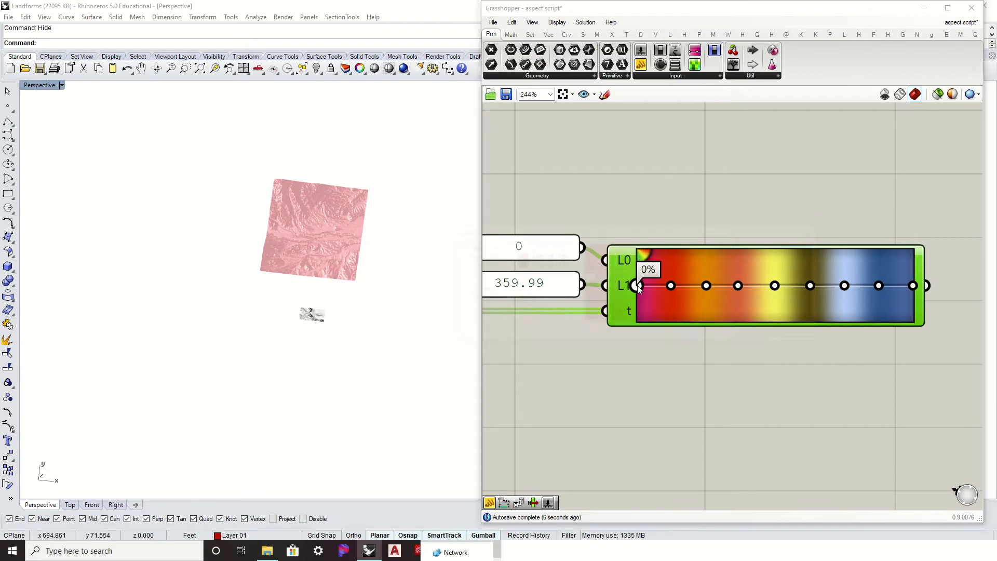
double_click(637, 286)
left_click(796, 334)
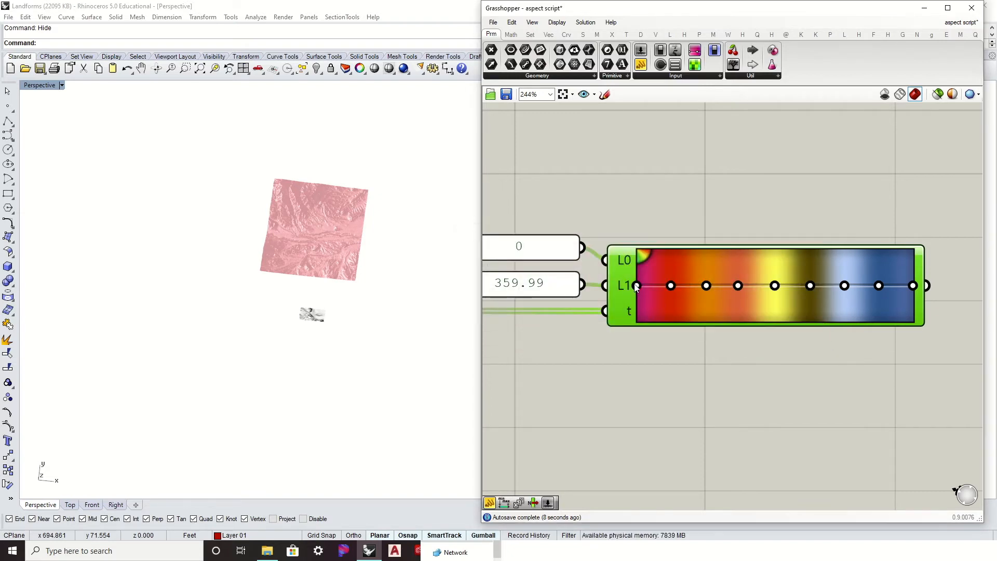
Change the gradient's magenta stop at 0% to white with saturation 0 and value 100.
right_click(636, 287)
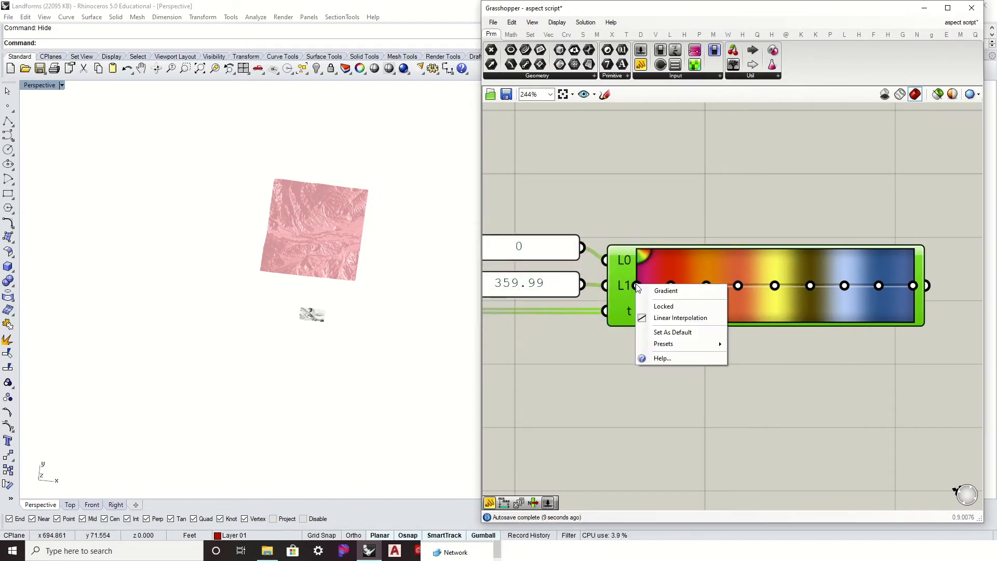
left_click(639, 275)
left_click(637, 287)
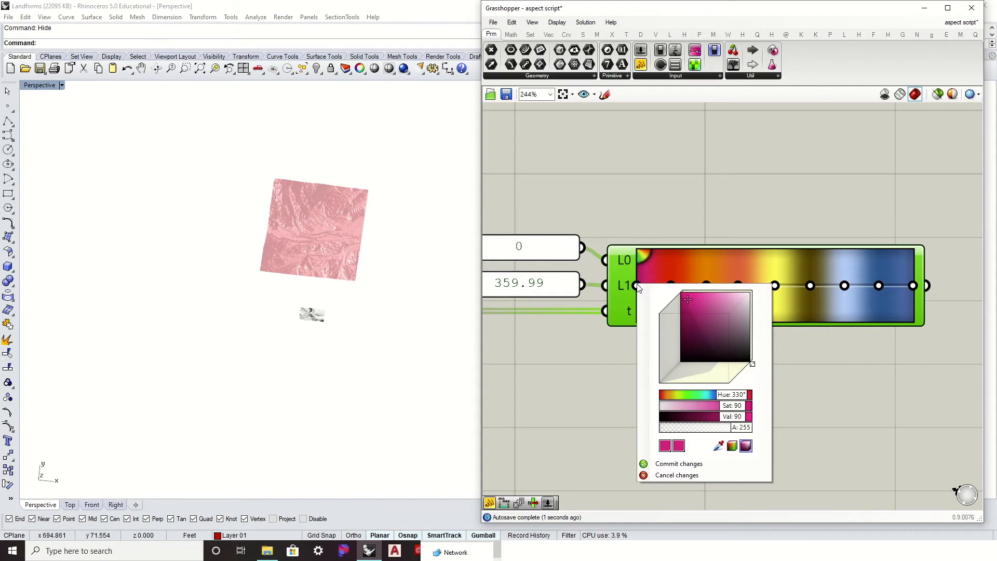
left_click_drag(685, 302, 762, 298)
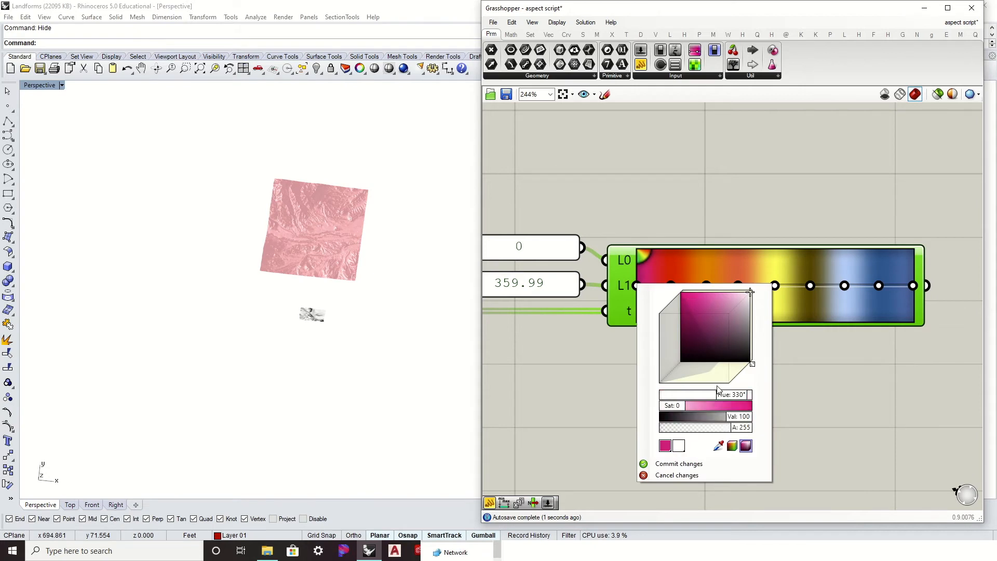
left_click(679, 464)
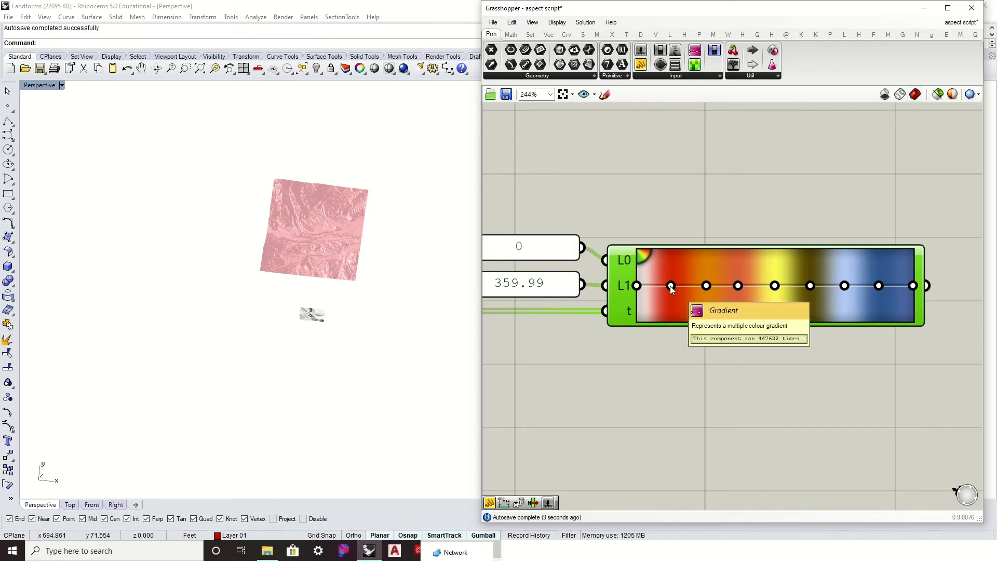
Recolor the gradient's red stop at about 12% to turquoise with a hue of 169°.
right_click(671, 285)
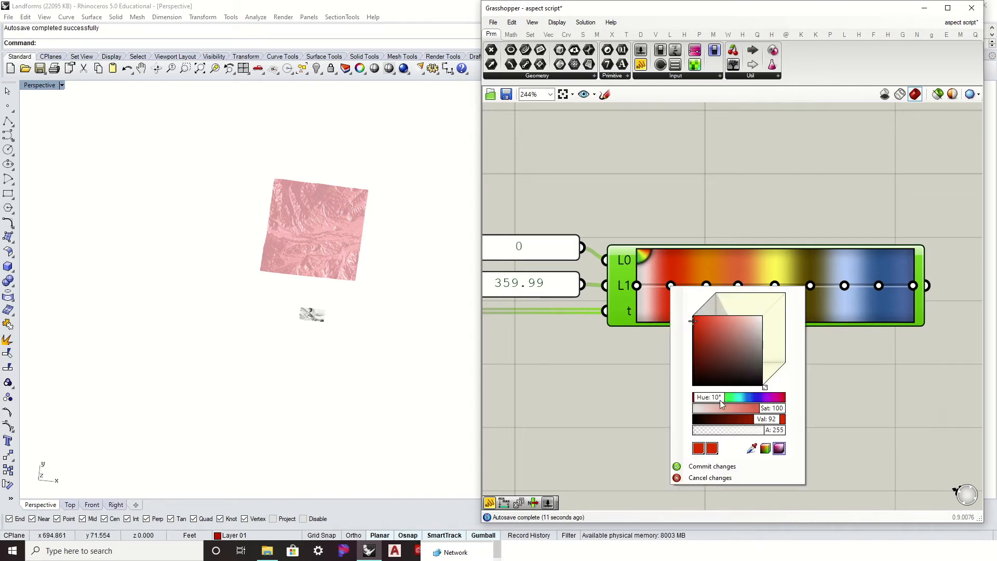
left_click(742, 398)
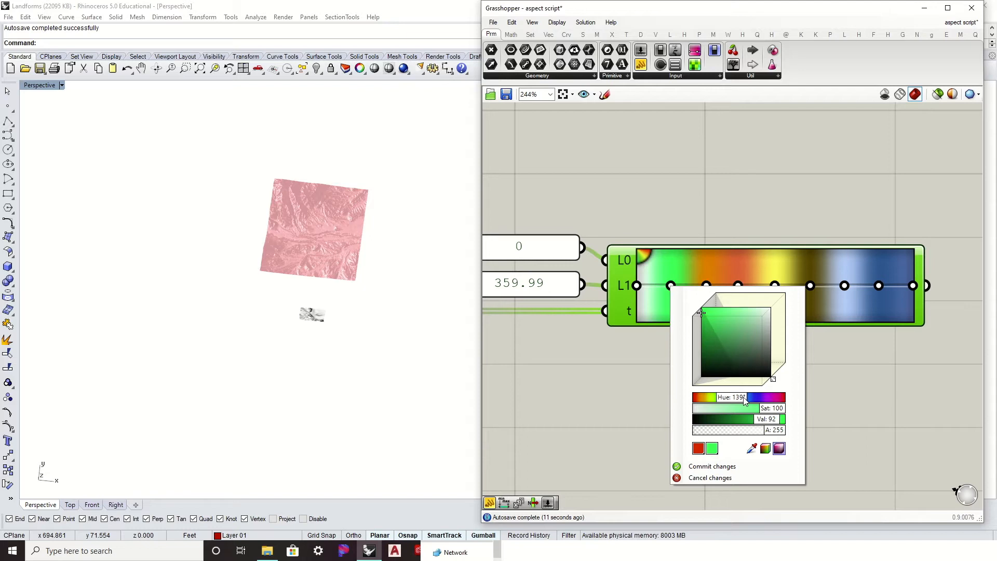
left_click_drag(746, 398, 748, 399)
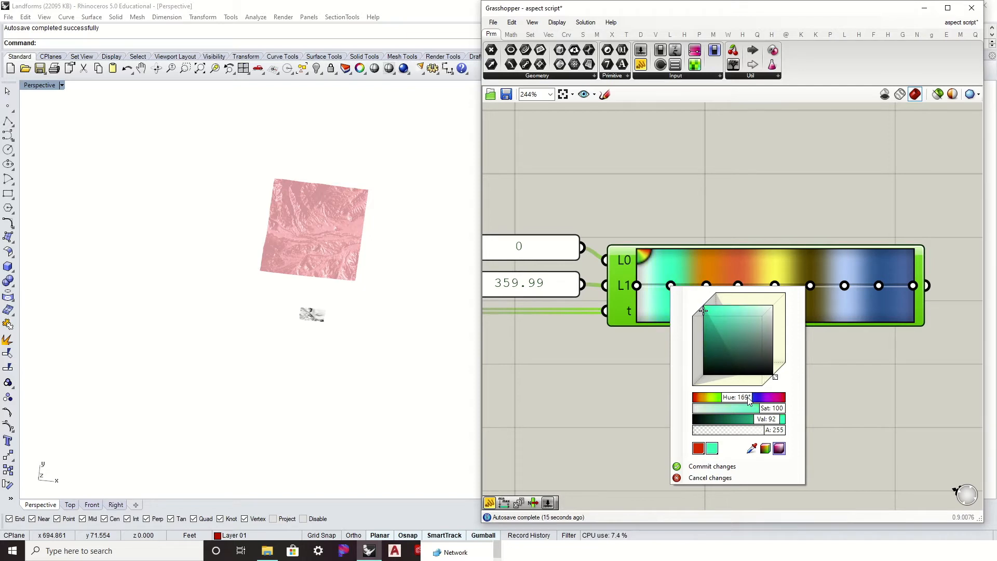
left_click(730, 467)
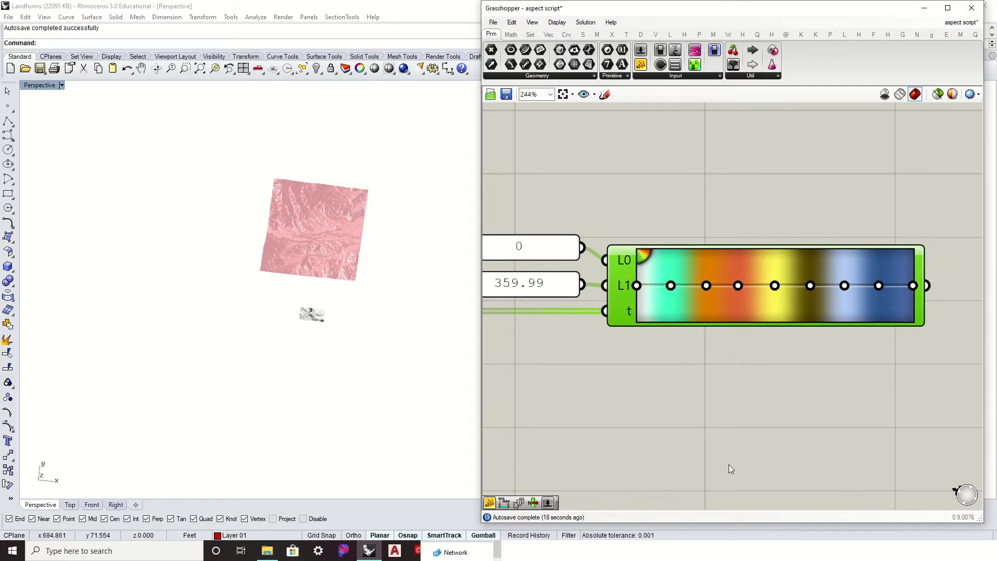
Recolor the gradient's orange stop to purple with a hue of 296°.
left_click(705, 286)
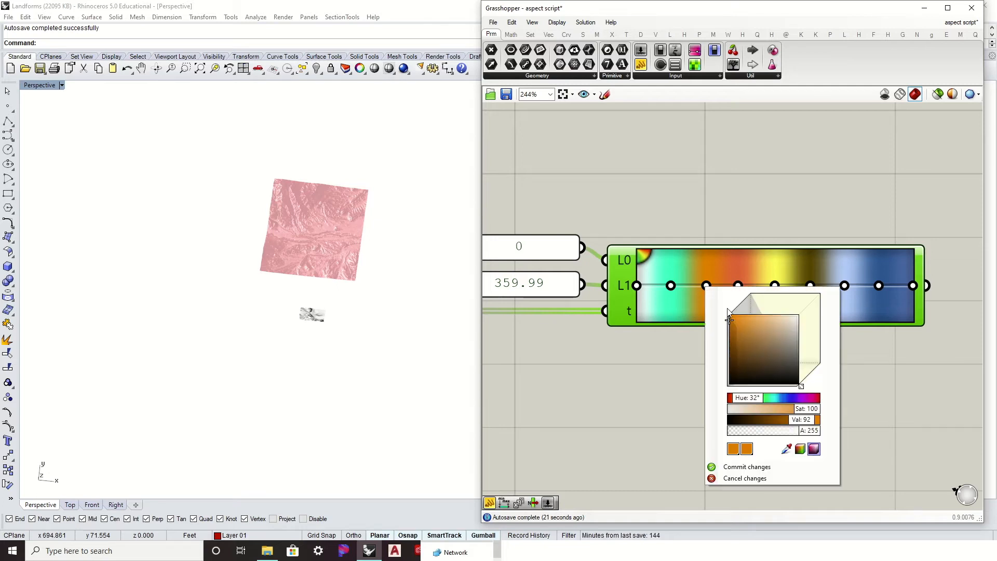
left_click_drag(759, 398, 801, 402)
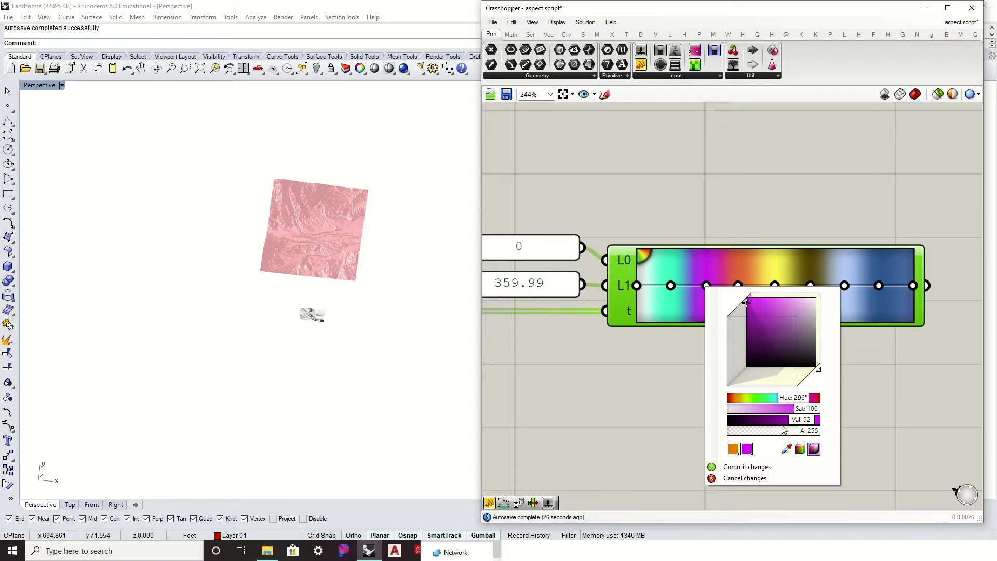
left_click(771, 468)
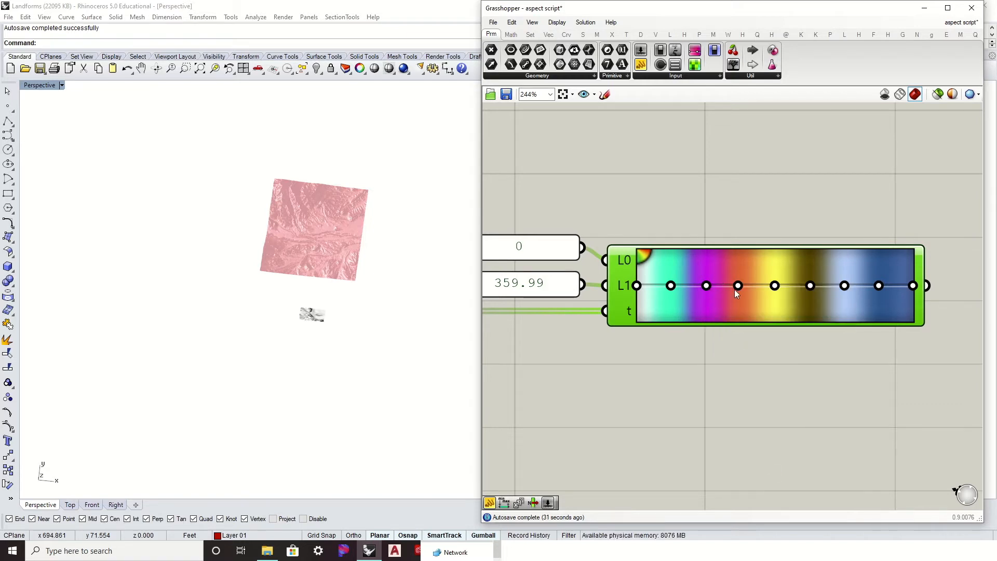
Change the gradient's purple stop to white and the neighboring muted red stop to magenta with a hue of 301°.
double_click(706, 287)
left_click_drag(755, 316, 832, 294)
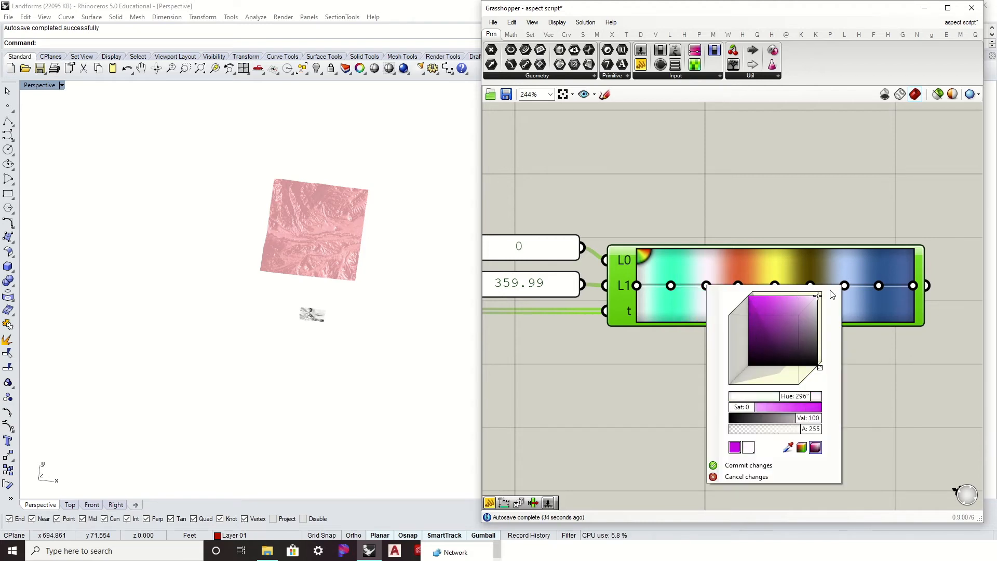
left_click(743, 466)
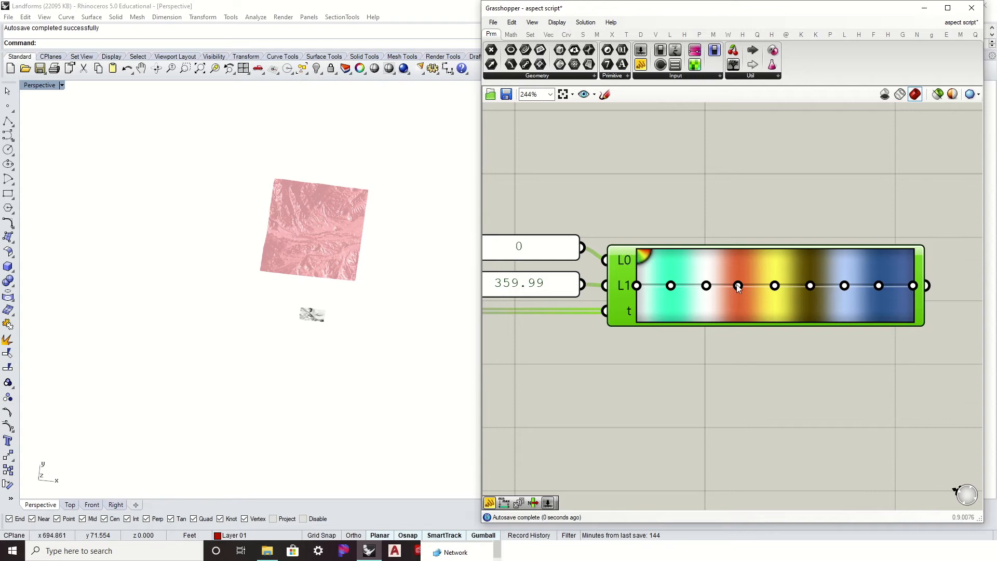
double_click(738, 286)
left_click_drag(780, 397, 831, 398)
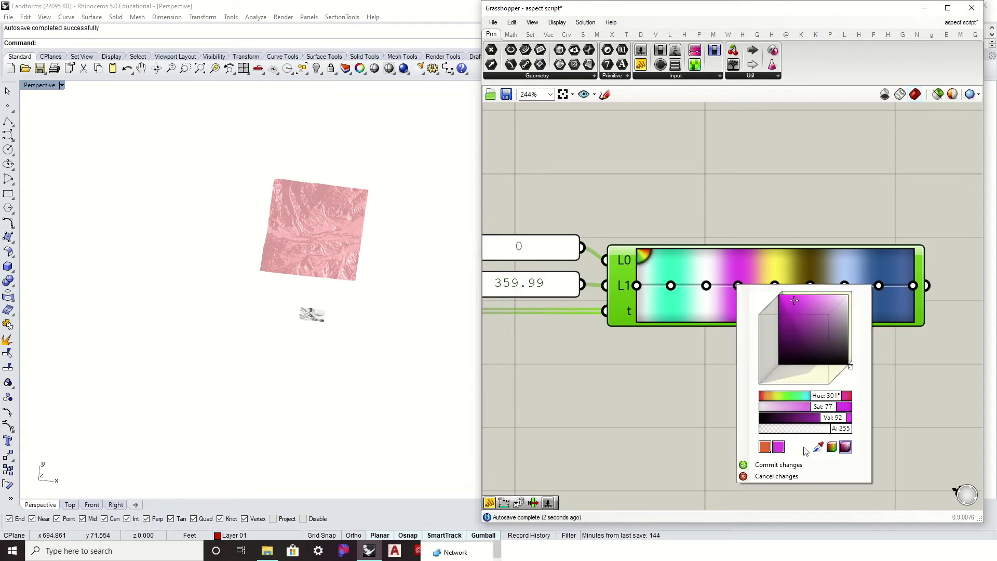
left_click(798, 466)
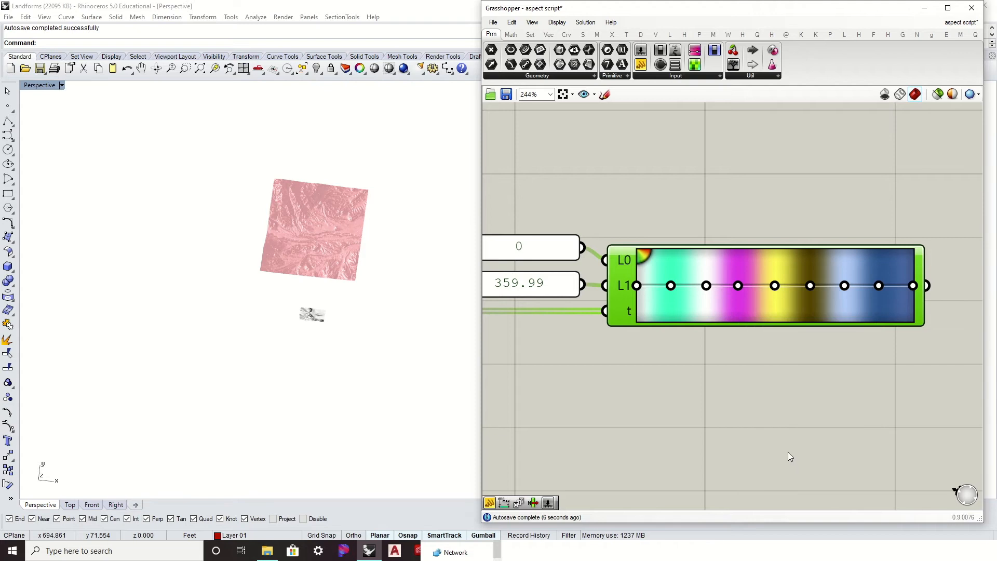
Change the gradient's yellow stop to white and the dark brown stop to bright orange-red with hue 19°, saturation 100 and value 100.
left_click(774, 285)
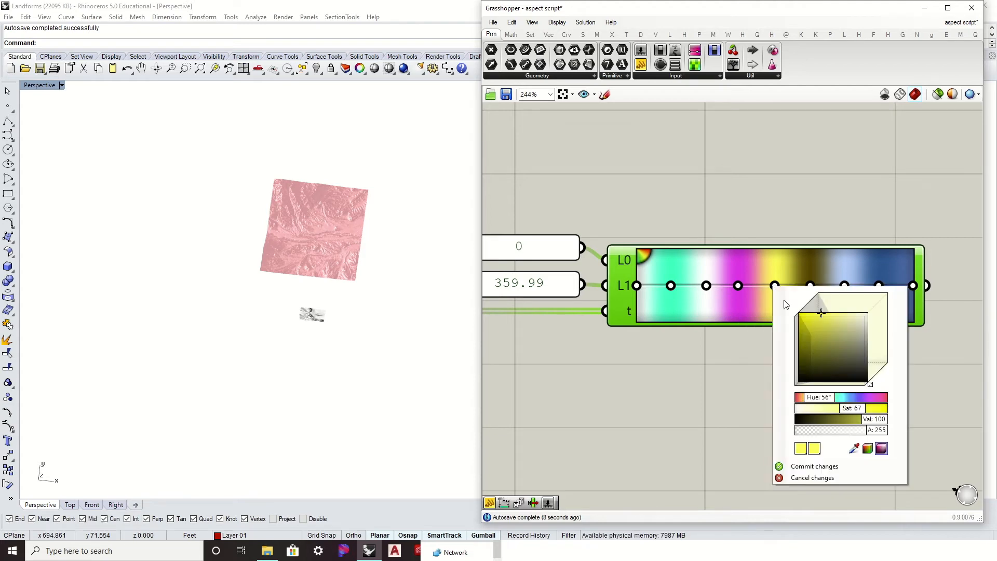
left_click_drag(867, 315, 868, 311)
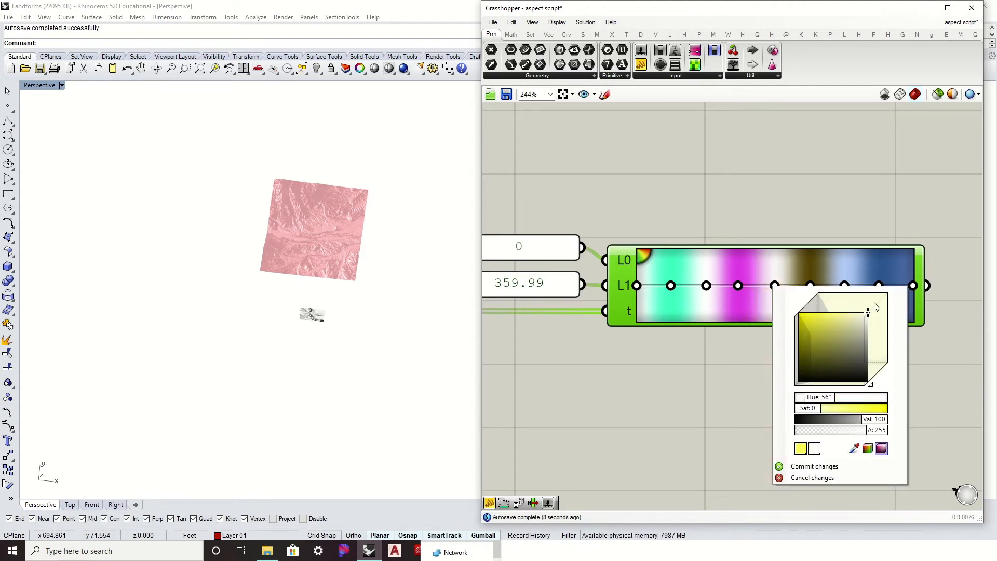
left_click(829, 466)
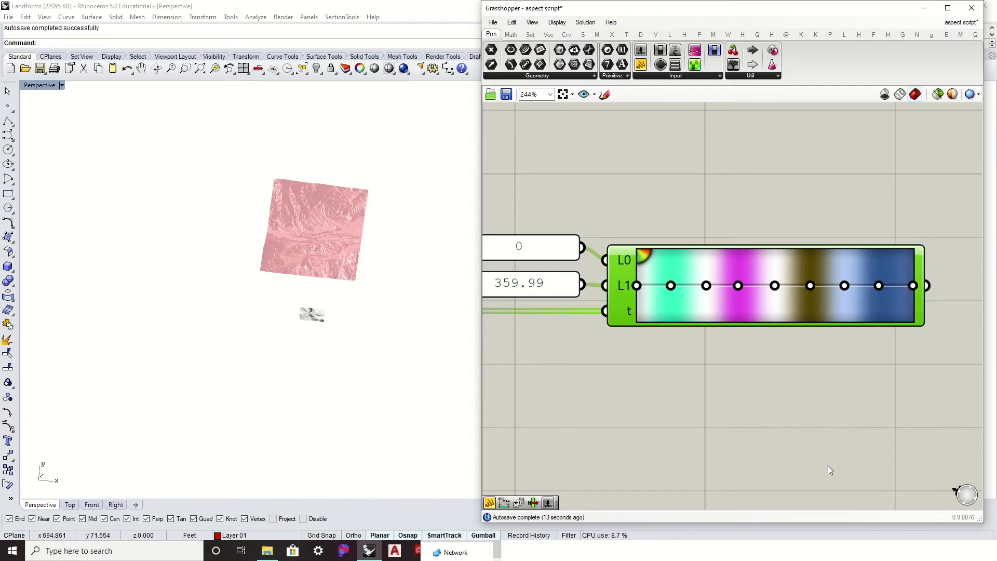
left_click(810, 286)
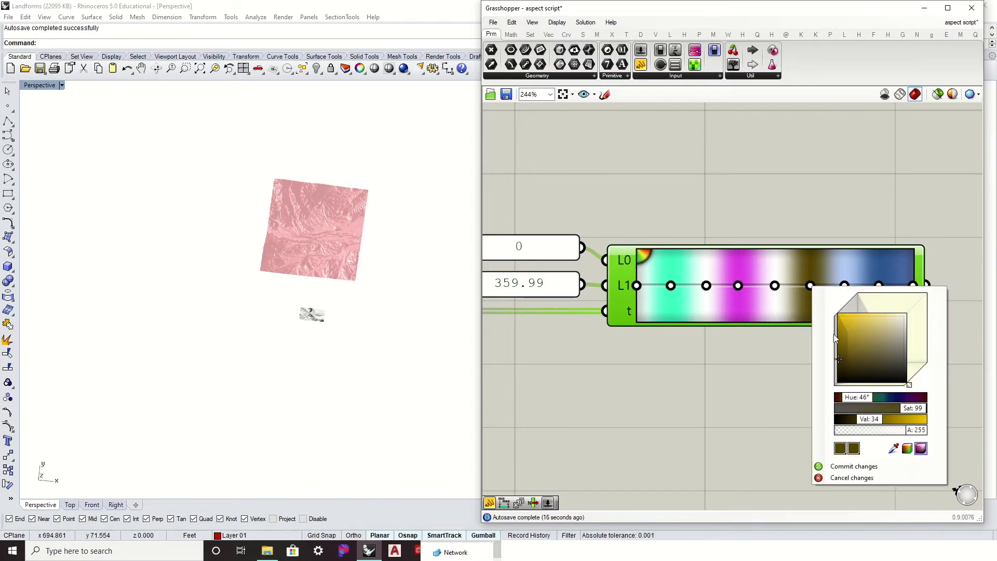
left_click_drag(866, 404, 860, 398)
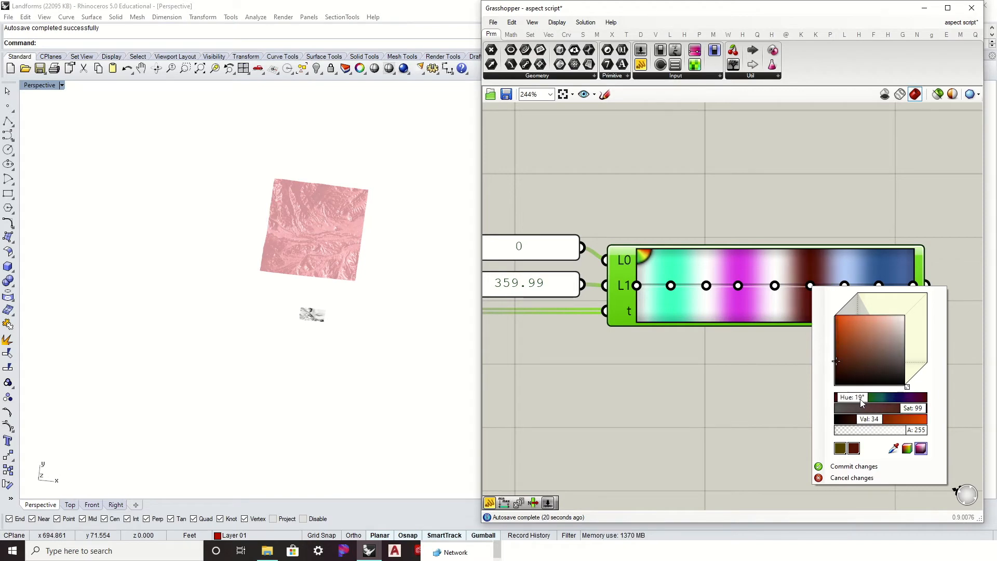
left_click(837, 310)
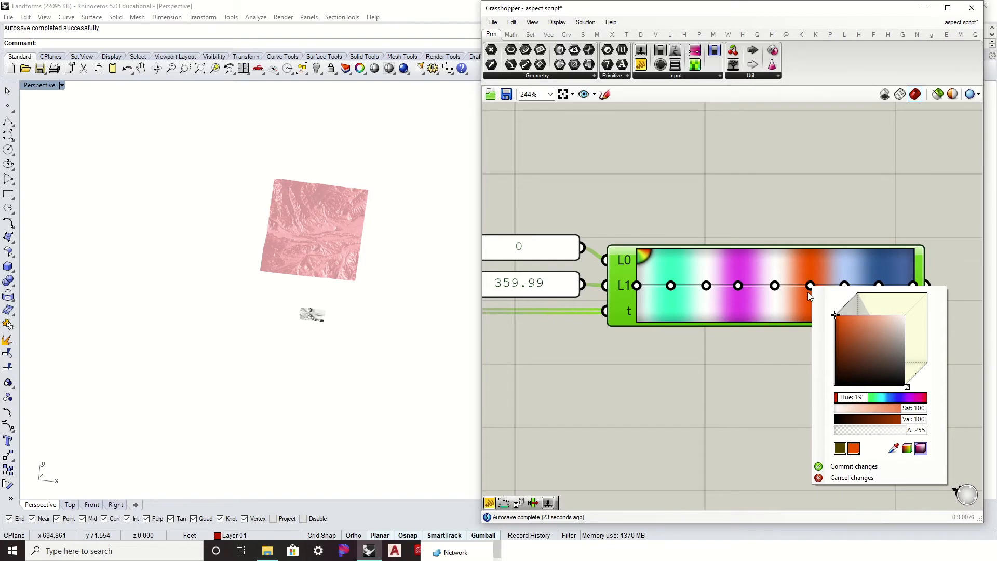
left_click(869, 468)
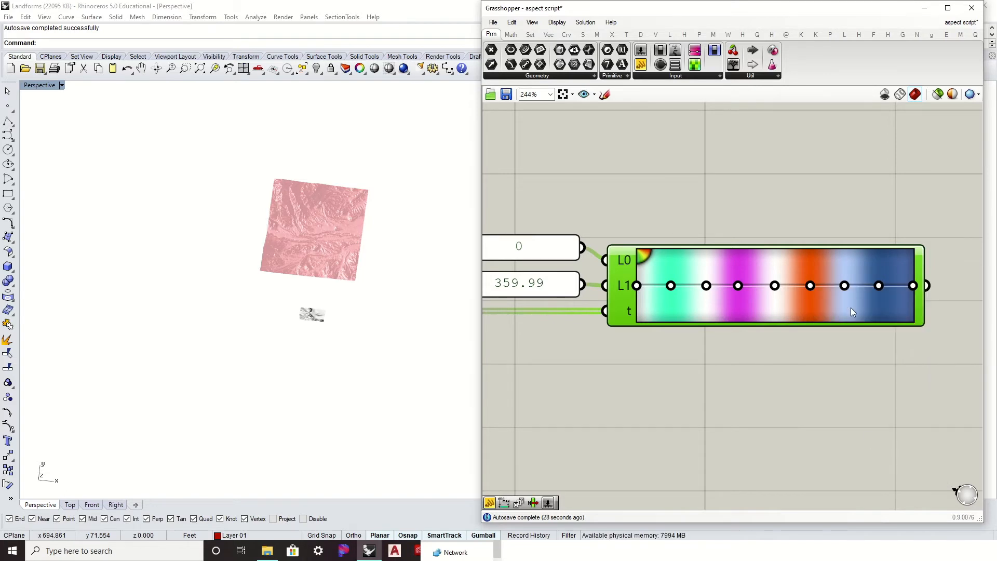
Change the gradient's light blue stop to white and the dark blue stop at about 88% to yellow with hue 51°, saturation 100 and value 100.
right_click(845, 286)
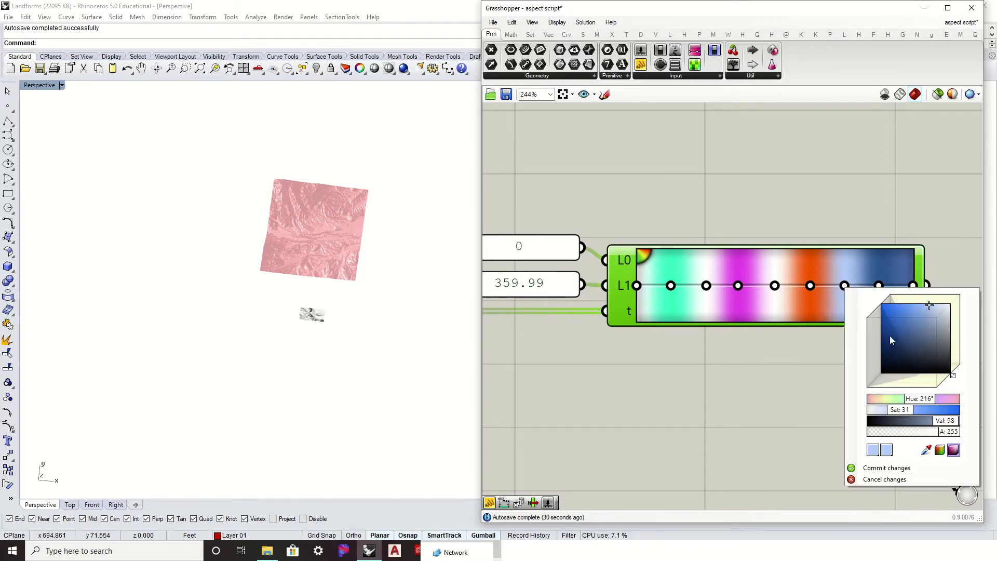
left_click(950, 303)
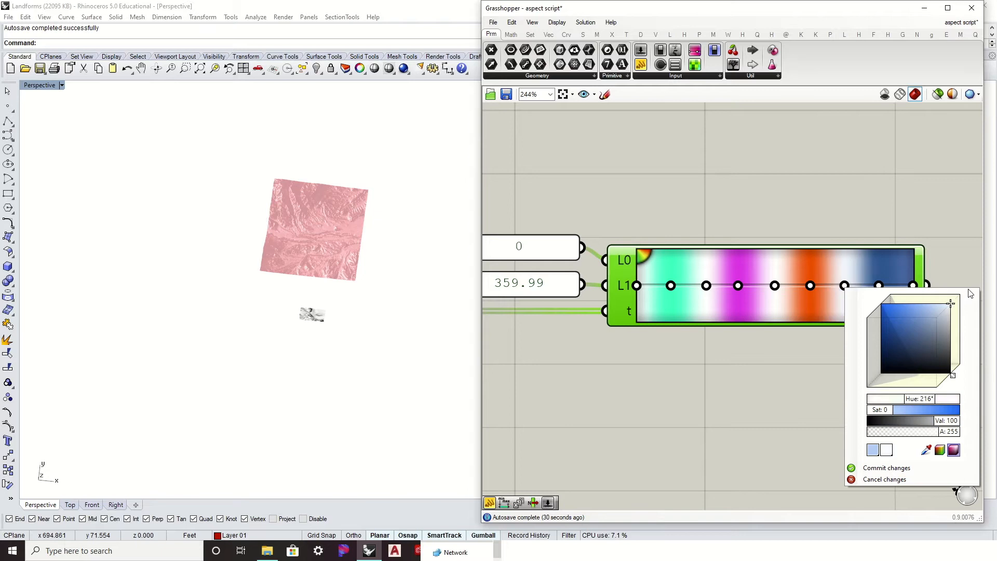
left_click(887, 468)
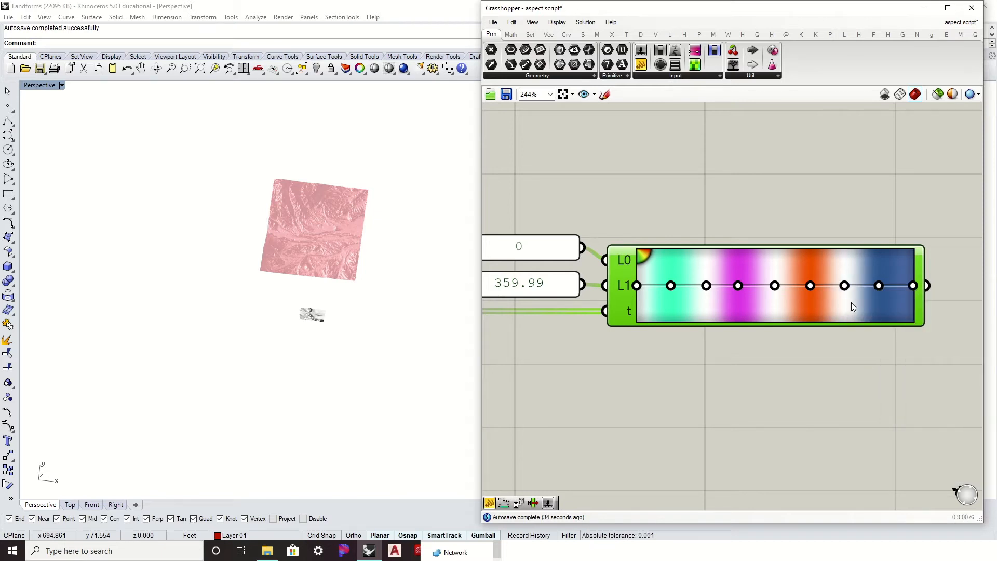
left_click(879, 286)
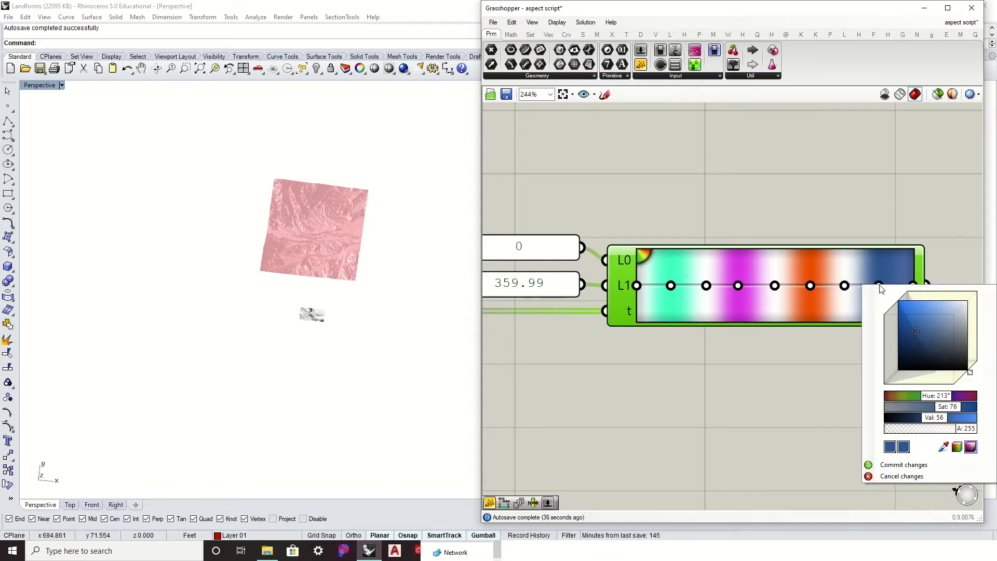
left_click_drag(933, 397, 905, 408)
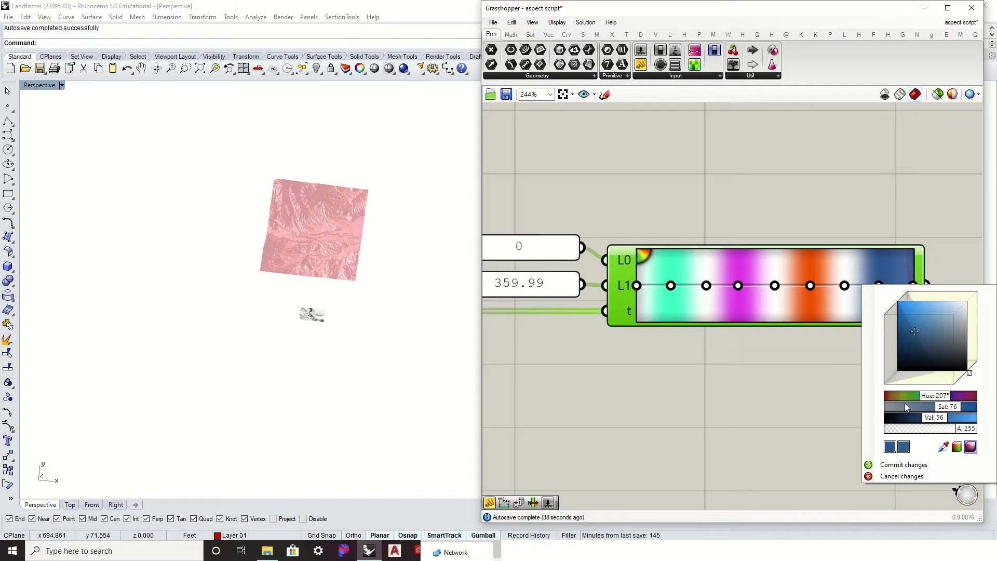
left_click(904, 397)
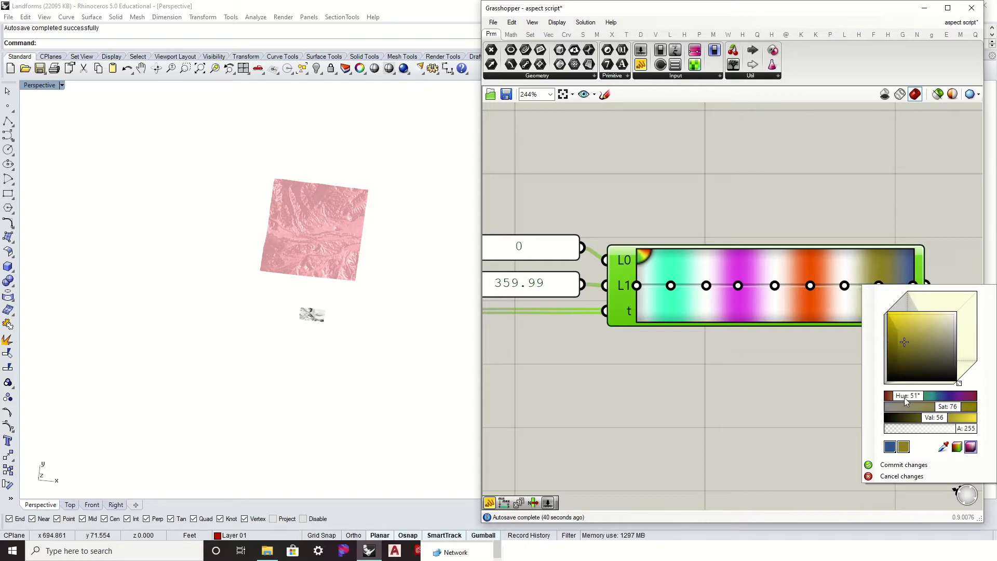
left_click_drag(889, 314, 881, 309)
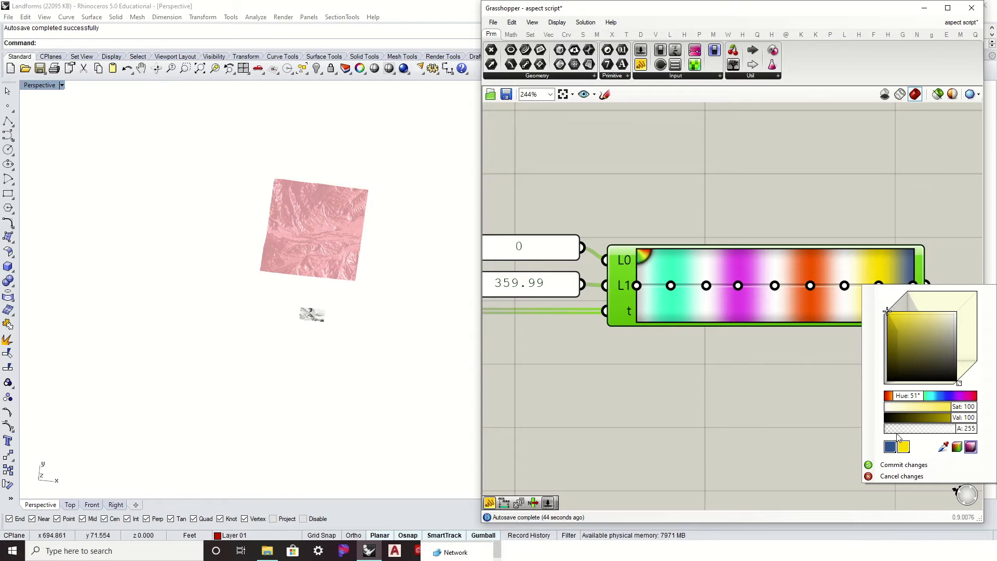
left_click(901, 465)
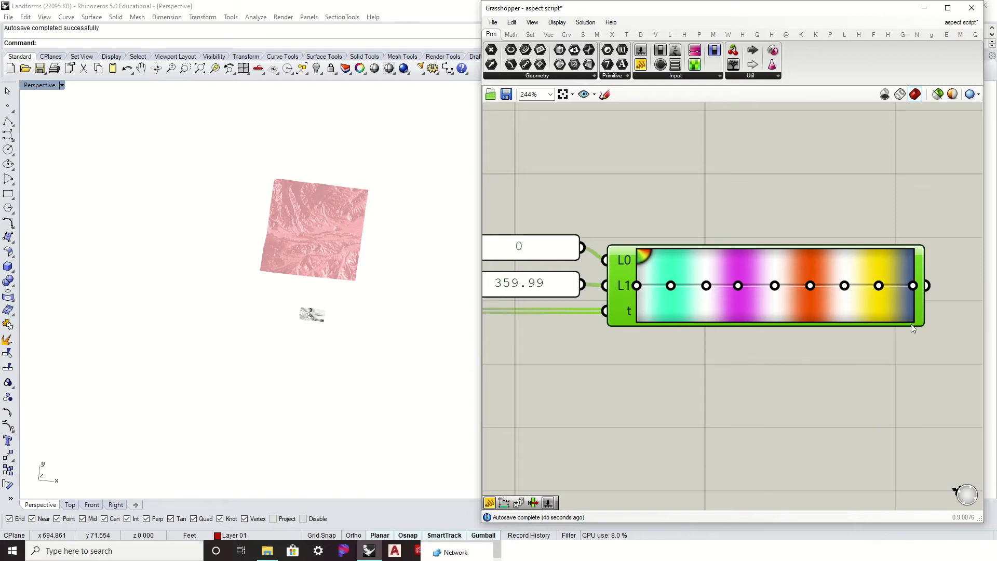
Change the gradient's last blue stop at 100% to white and deselect the Gradient component.
right_click(914, 288)
left_click(968, 300)
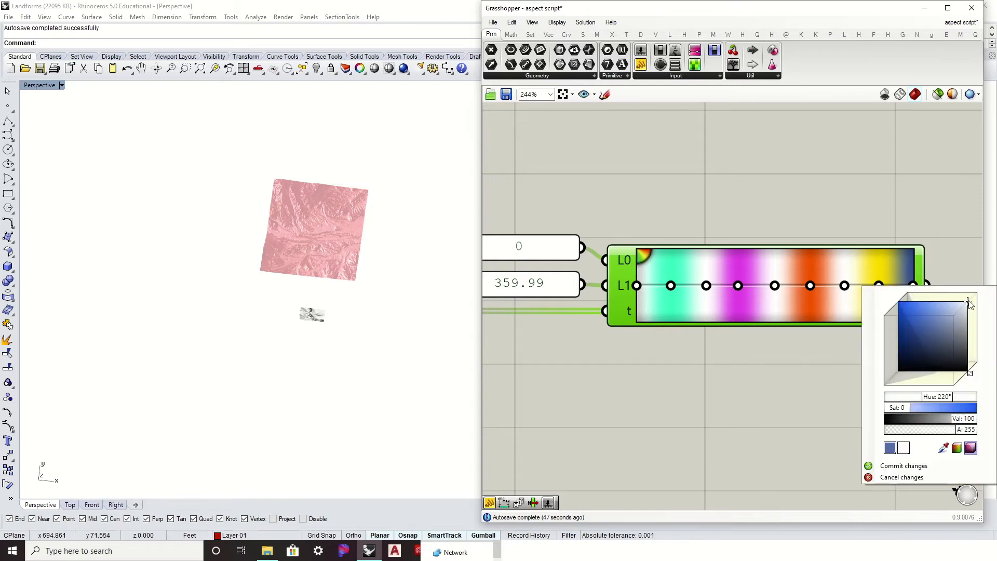
left_click(916, 465)
left_click(853, 429)
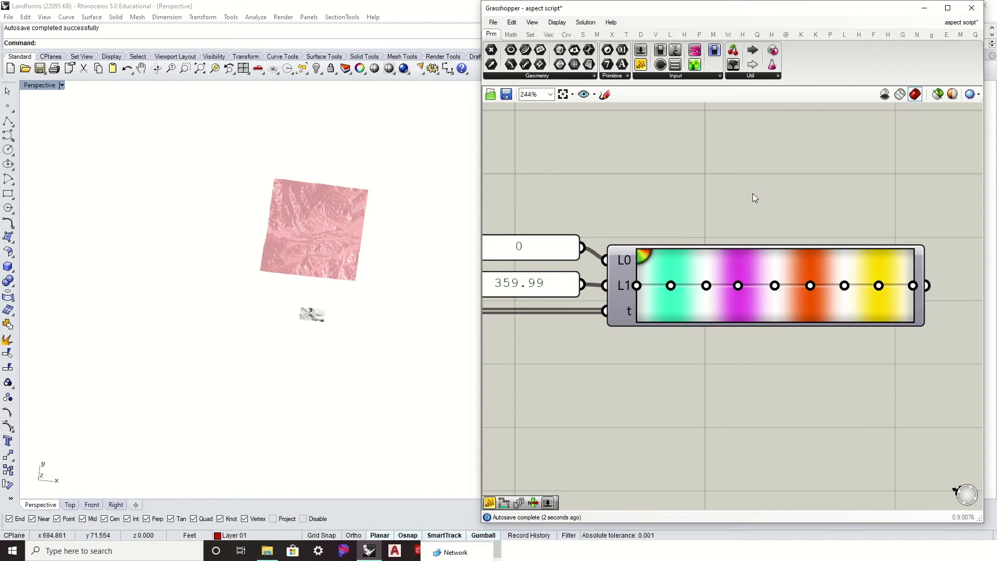
scroll(761, 200, "down", 1)
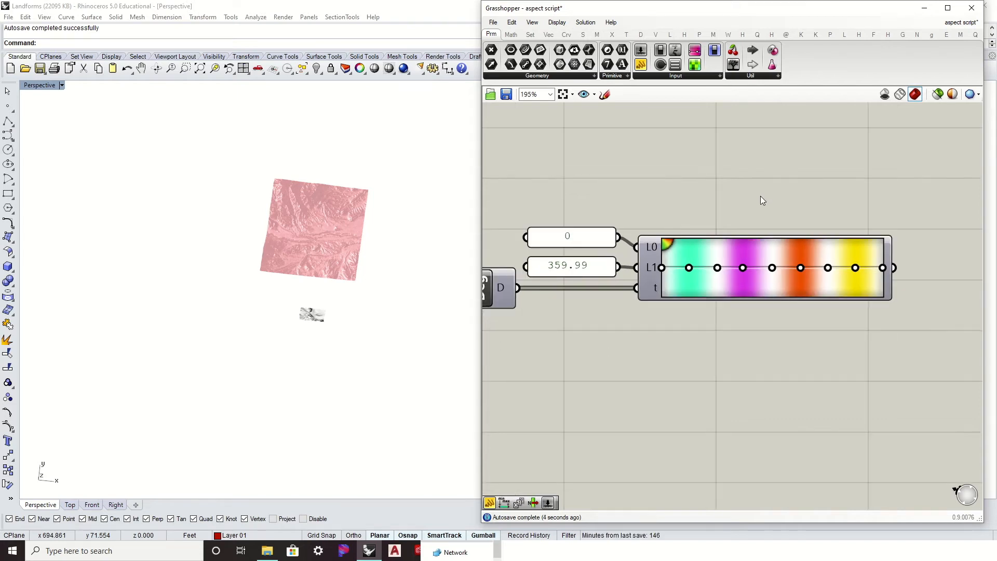
right_click_drag(759, 201, 838, 249)
scroll(790, 246, "down", 1)
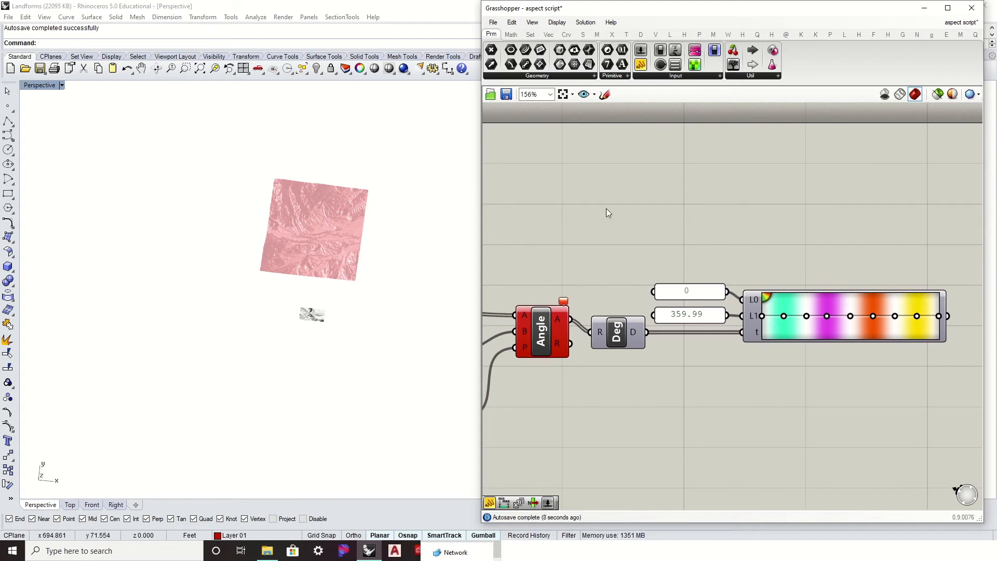
right_click_drag(219, 222, 207, 207)
right_click_drag(550, 248, 624, 245)
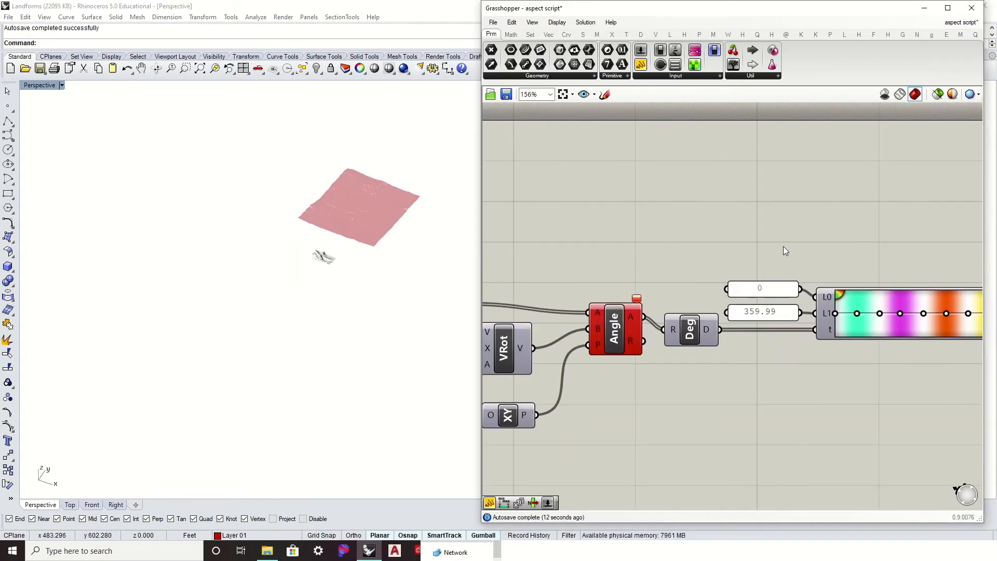
Add a Construct Mesh component beyond the gradient and connect the DeMesh vertices and faces outputs to its V and F inputs.
right_click_drag(784, 251, 848, 283)
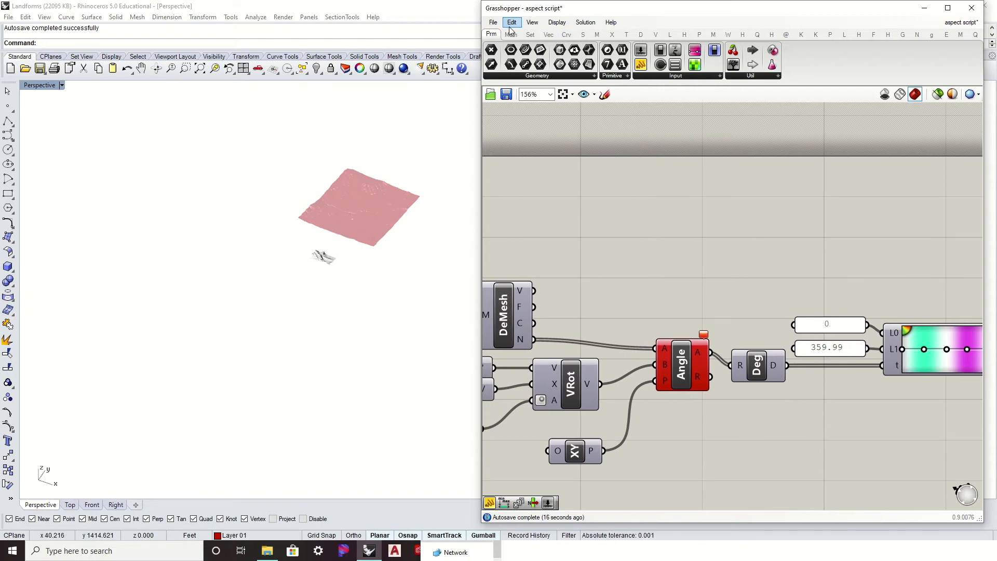
left_click(597, 34)
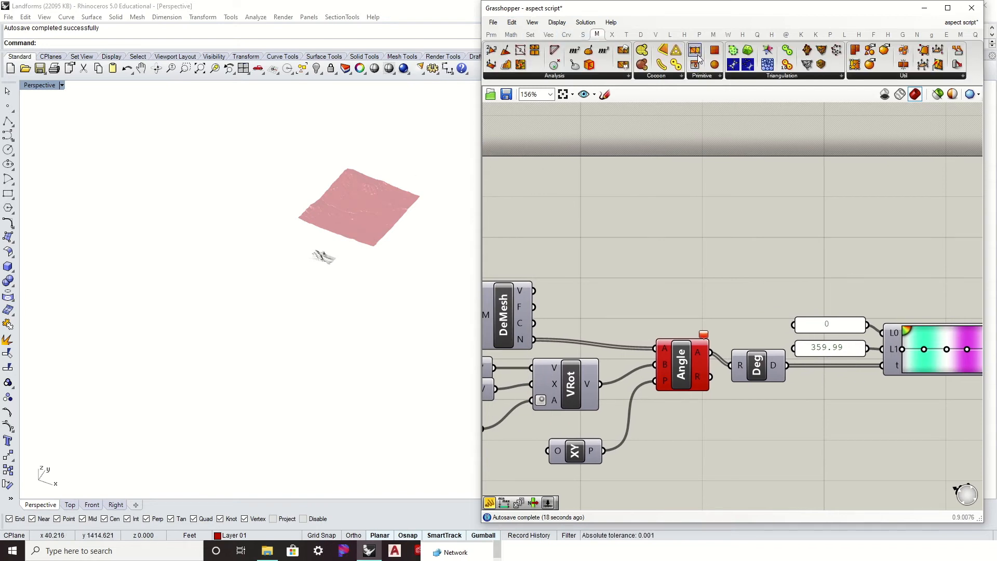
left_click_drag(697, 57, 710, 288)
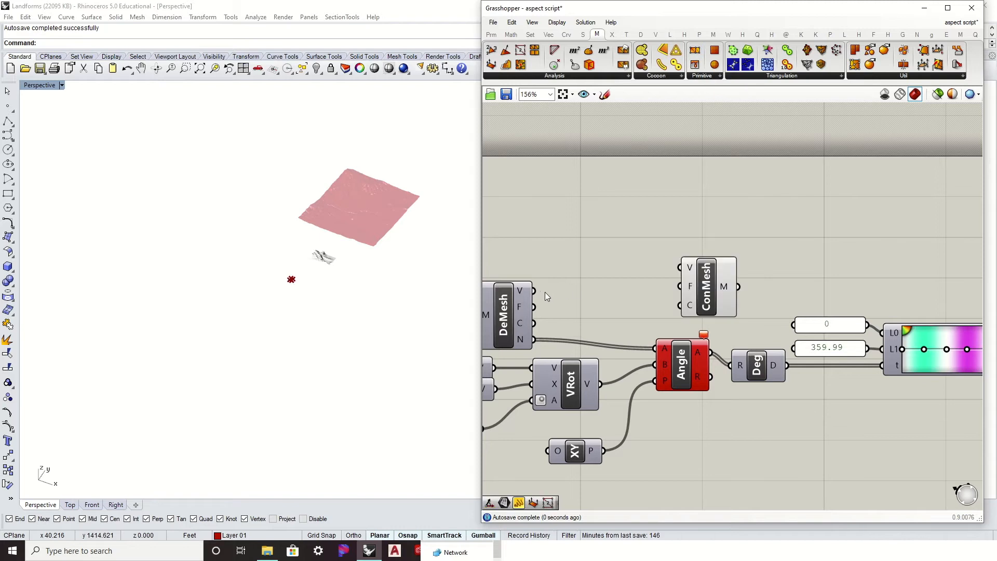
left_click_drag(532, 290, 682, 286)
right_click_drag(777, 283, 575, 301)
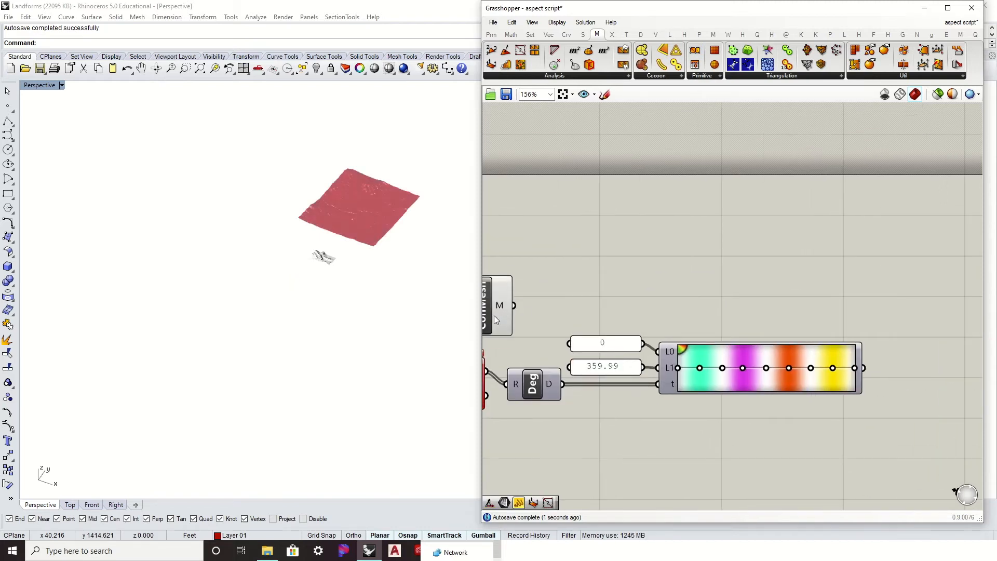
left_click_drag(494, 316, 911, 306)
scroll(781, 298, "down", 3)
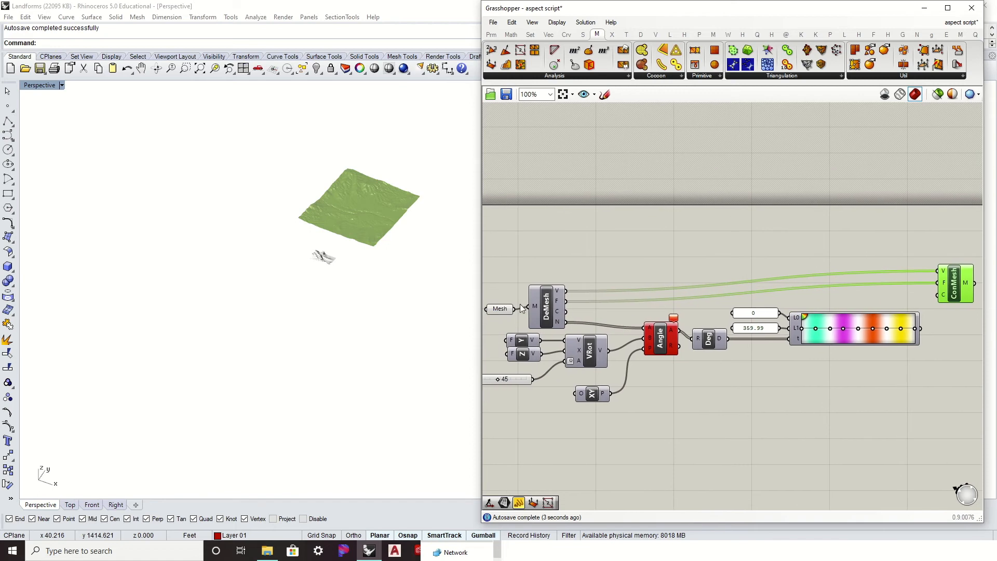
Turn off the viewport preview of the Mesh parameter that feeds the DeMesh component.
left_click(499, 308)
right_click(499, 308)
left_click(575, 314)
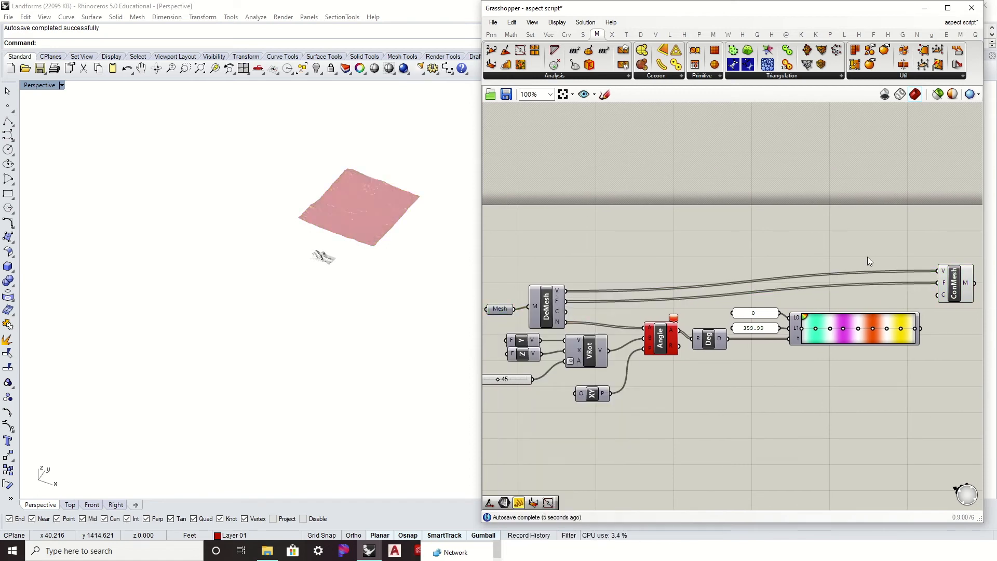
Try to color the constructed mesh by connecting the gradient's output to the Construct Mesh component's C input.
right_click_drag(868, 258, 704, 236)
scroll(786, 281, "up", 3)
left_click_drag(730, 334, 801, 285)
left_click(814, 338)
scroll(826, 346, "down", 1)
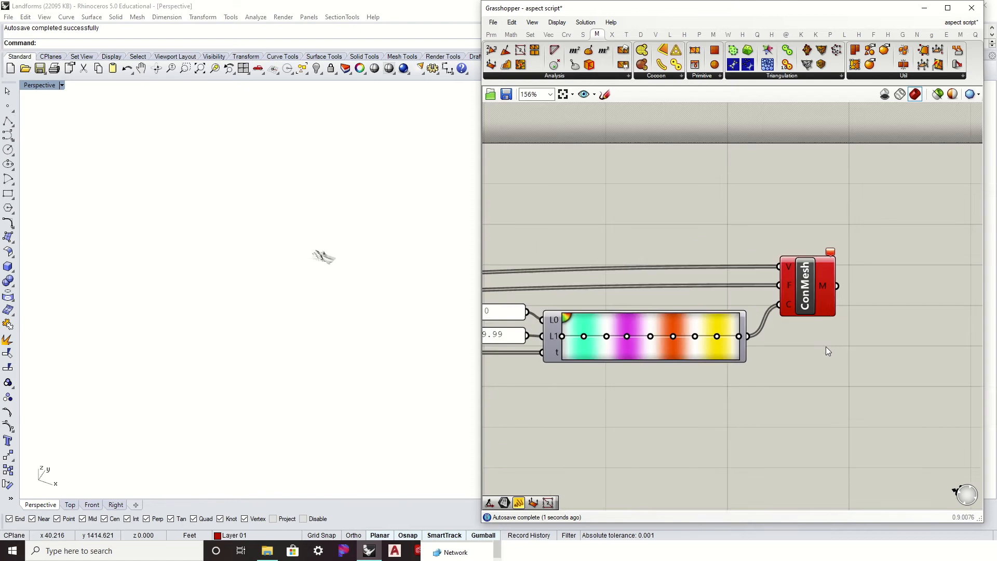
Inspect the connections between the gradient and the Construct Mesh component and delete that component.
scroll(825, 347, "down", 1)
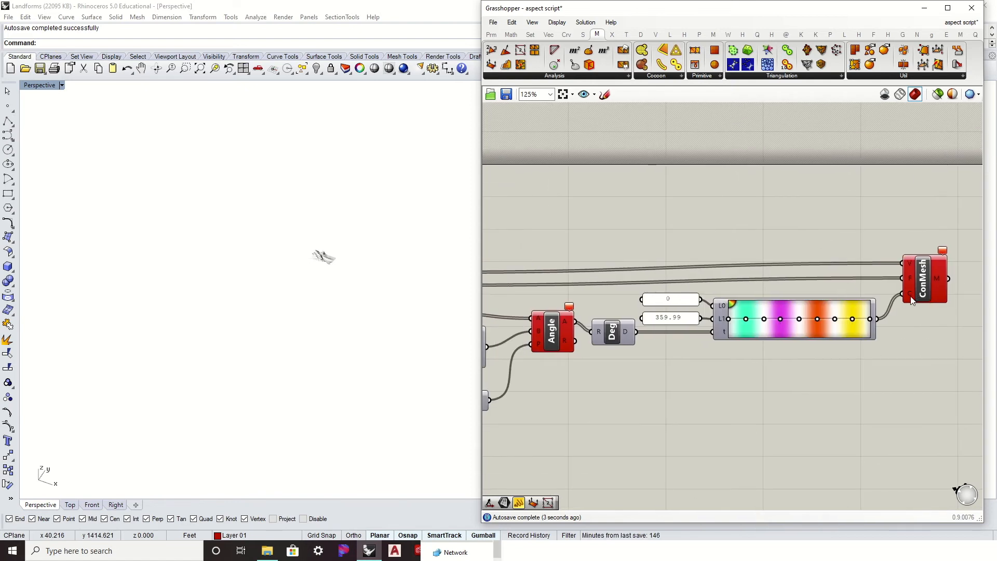
right_click_drag(618, 217, 575, 206)
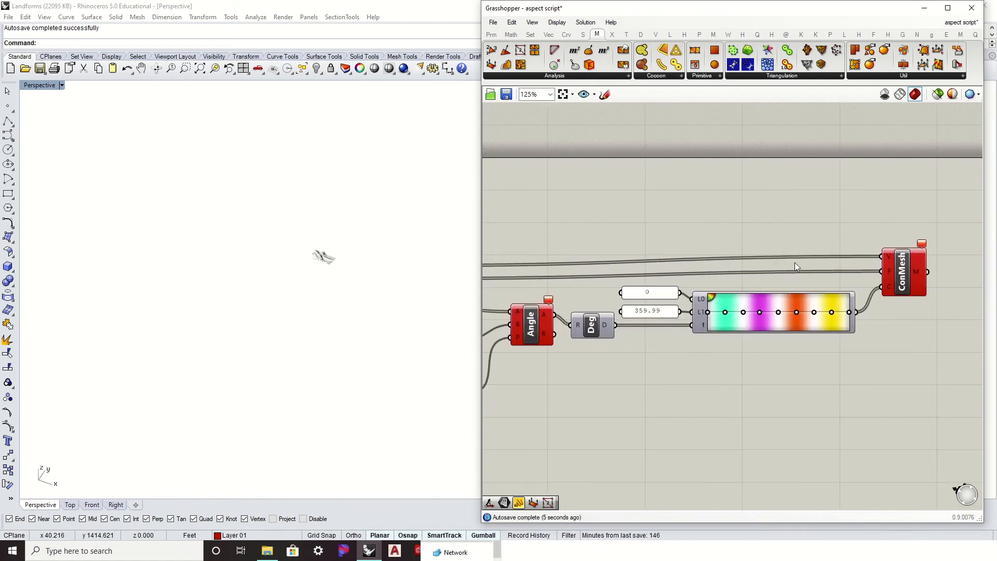
scroll(815, 272, "up", 2)
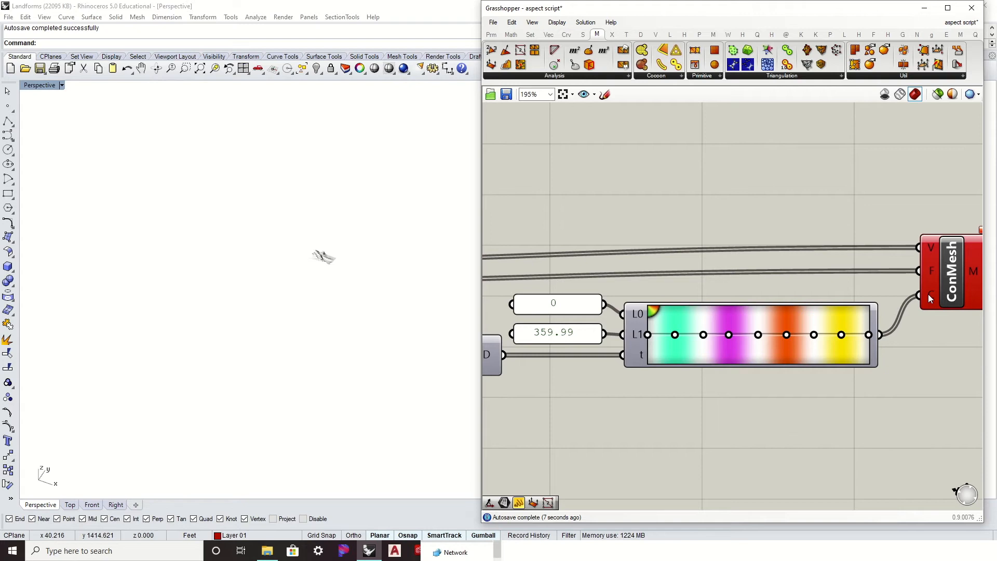
mouse_move(927, 294)
scroll(701, 227, "down", 2)
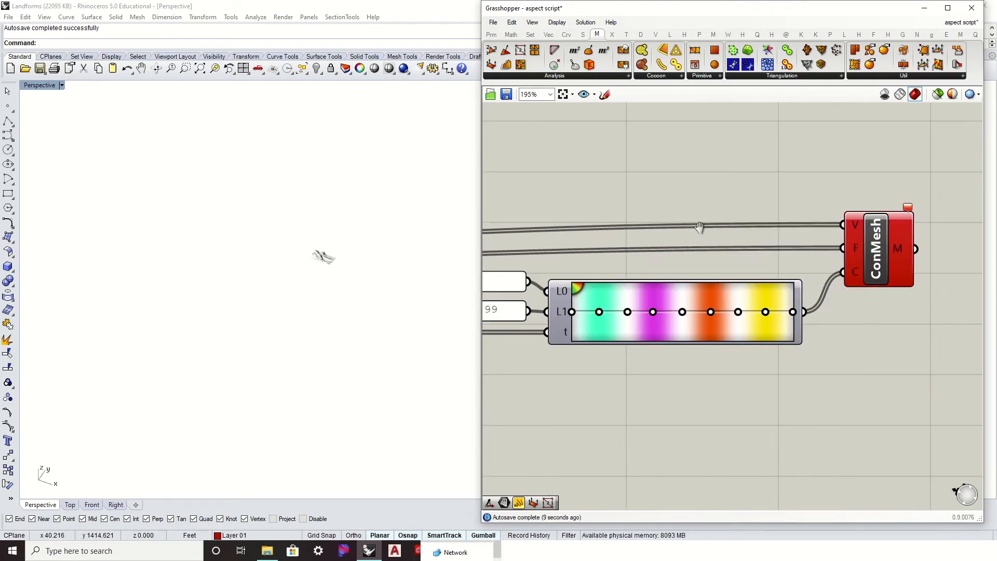
right_click_drag(681, 229, 716, 246)
left_click(871, 264)
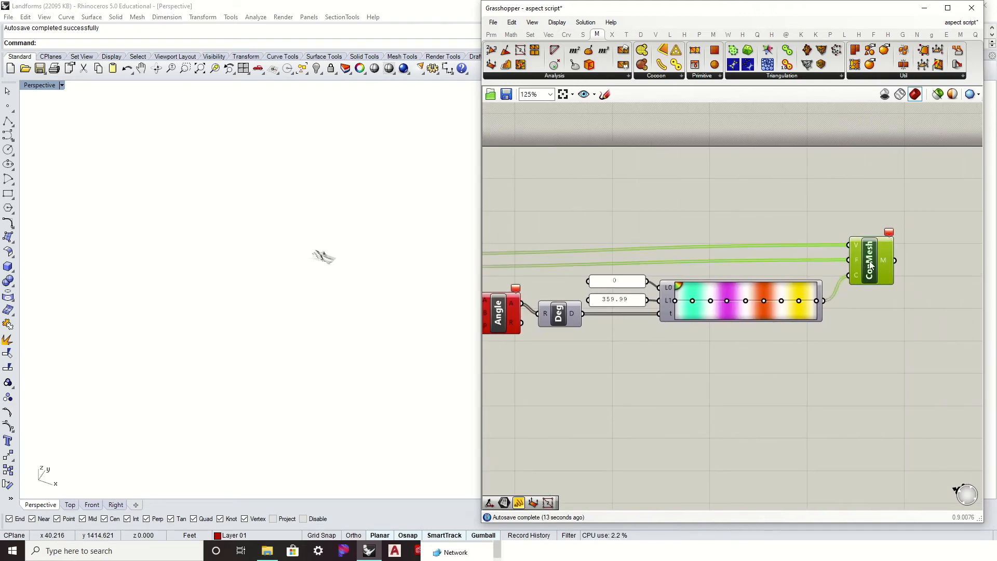
key("Delete")
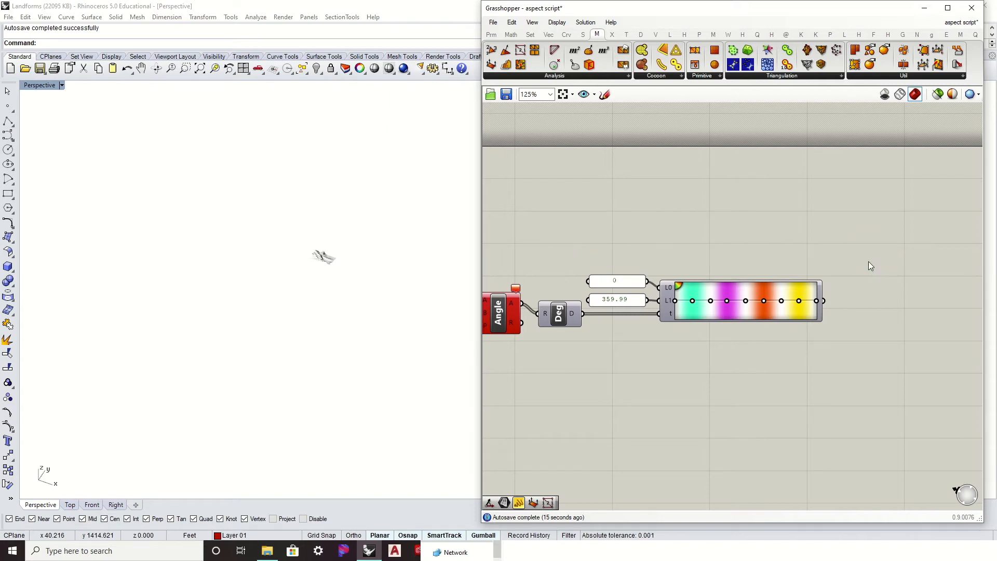
Add a Custom Preview component and connect the DeMesh vertices output to its geometry input.
right_click_drag(705, 241, 884, 256)
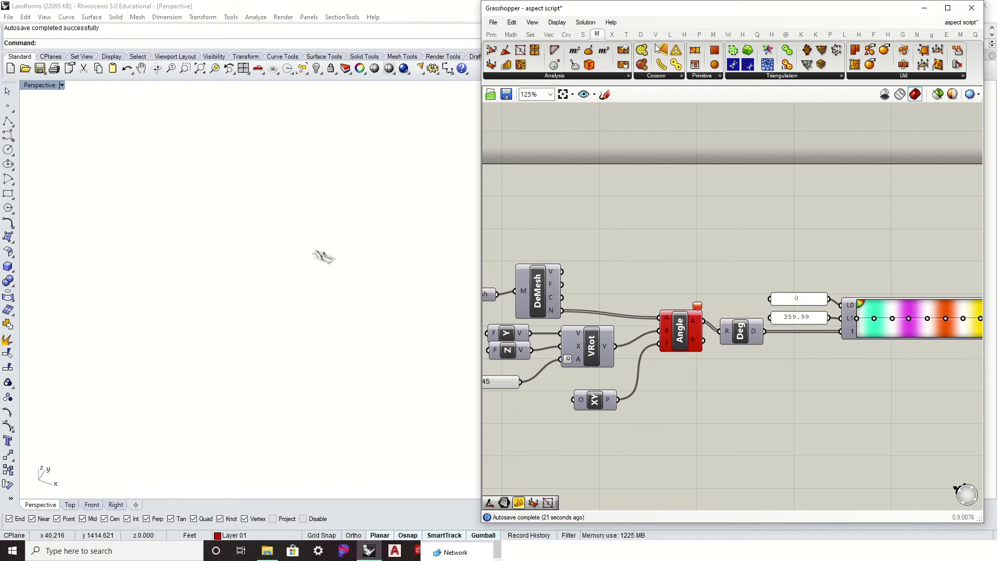
left_click(640, 36)
left_click_drag(650, 64, 776, 236)
left_click_drag(562, 271, 761, 228)
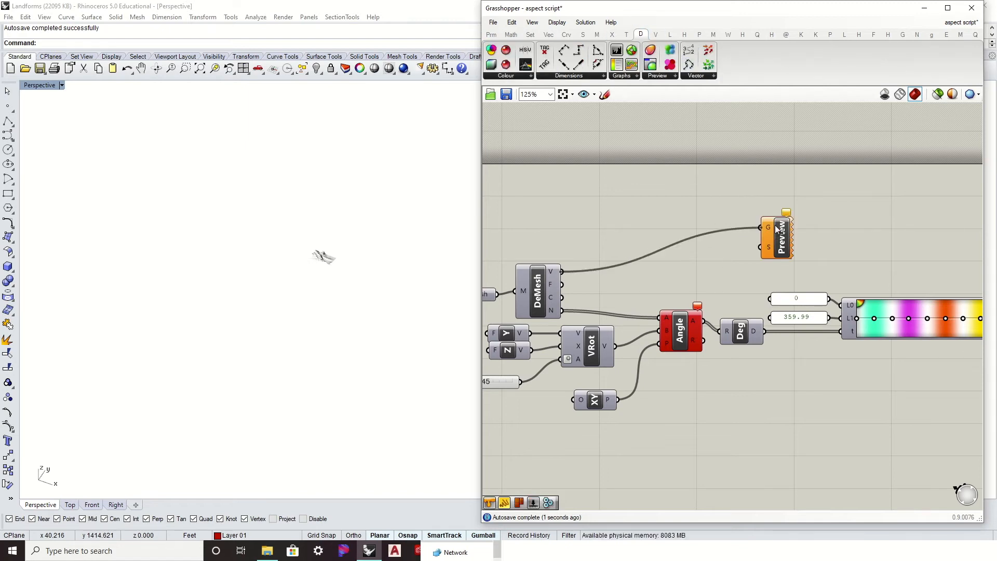
Move the Custom Preview component beyond the gradient and connect the gradient's output to its S input.
right_click_drag(864, 245, 642, 254)
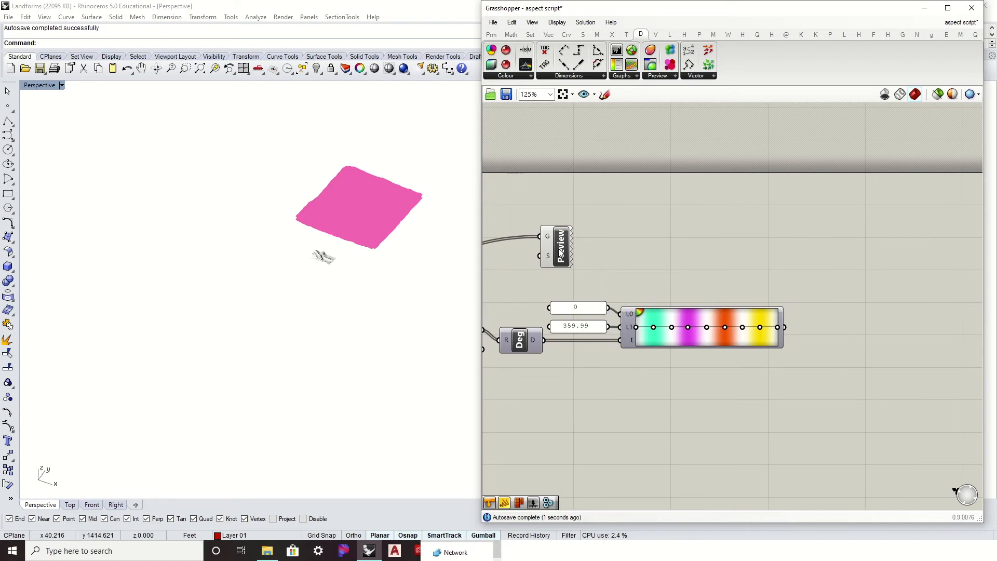
left_click_drag(557, 254, 820, 284)
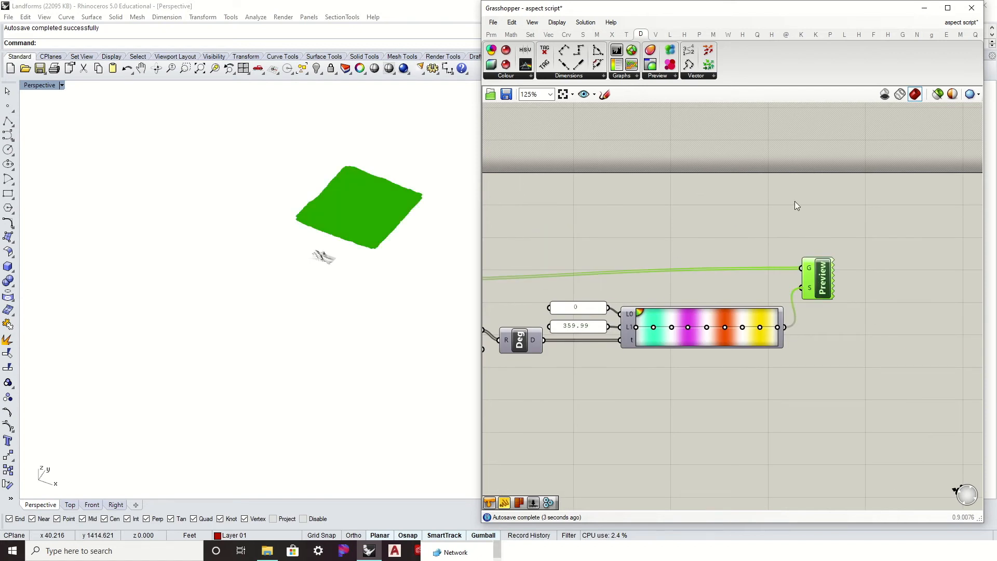
left_click(877, 248)
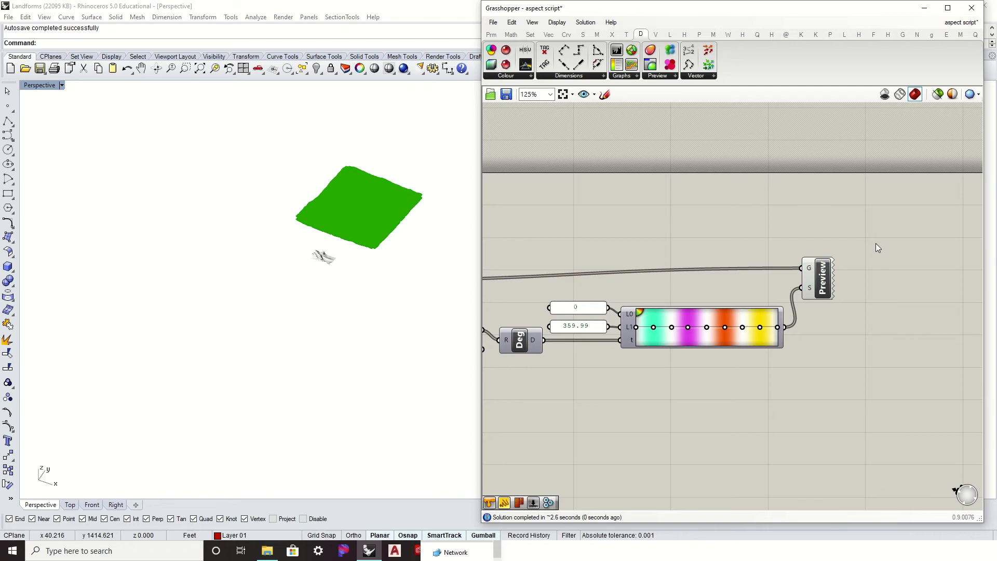
Examine the terrain's aspect coloring up close from several angles and compare it with the script's wiring.
right_click_drag(483, 273, 702, 258)
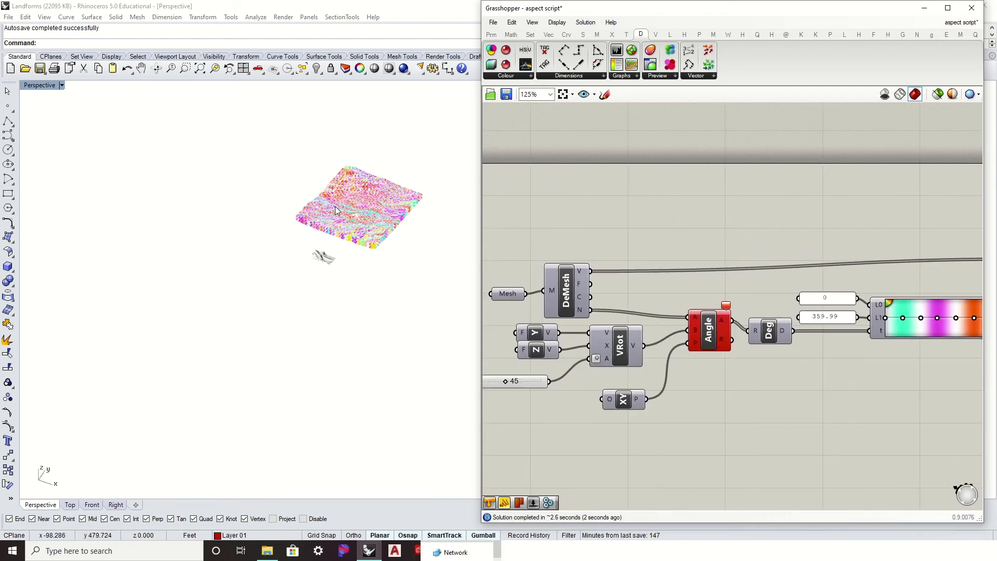
scroll(345, 210, "up", 5)
right_click_drag(365, 232, 202, 136)
scroll(240, 162, "up", 5)
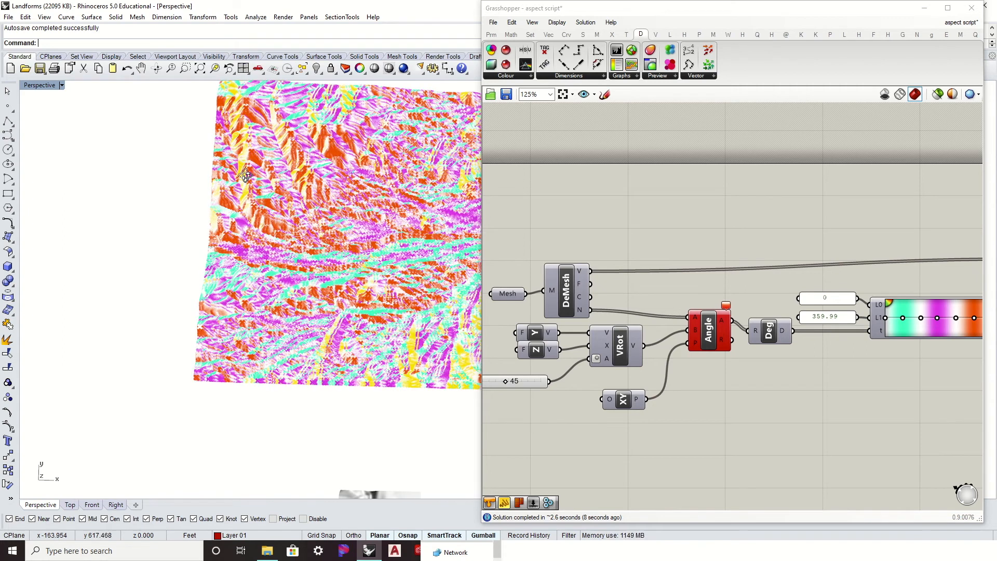
scroll(246, 175, "up", 2)
right_click_drag(247, 179, 254, 185)
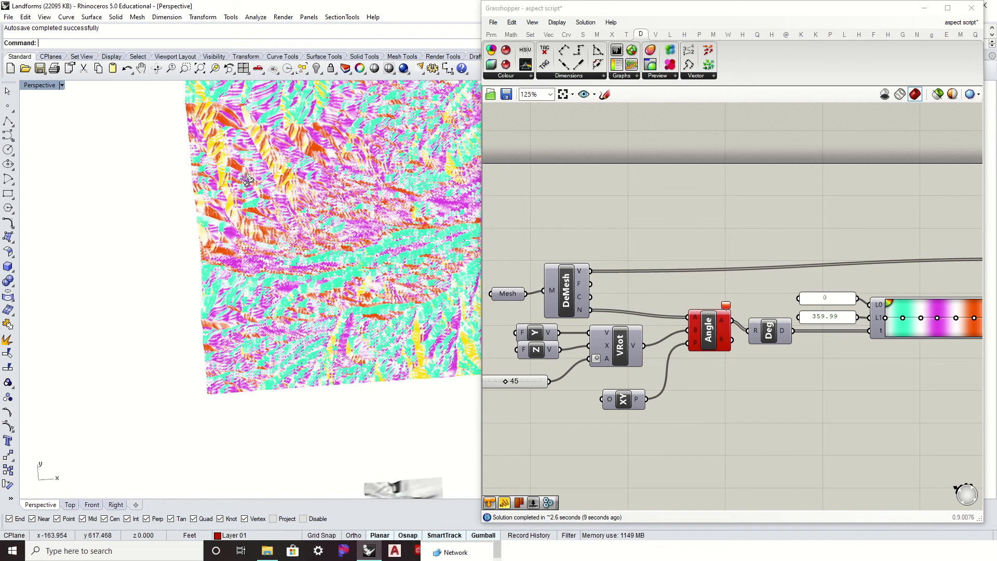
right_click_drag(961, 259, 752, 252)
mouse_move(849, 276)
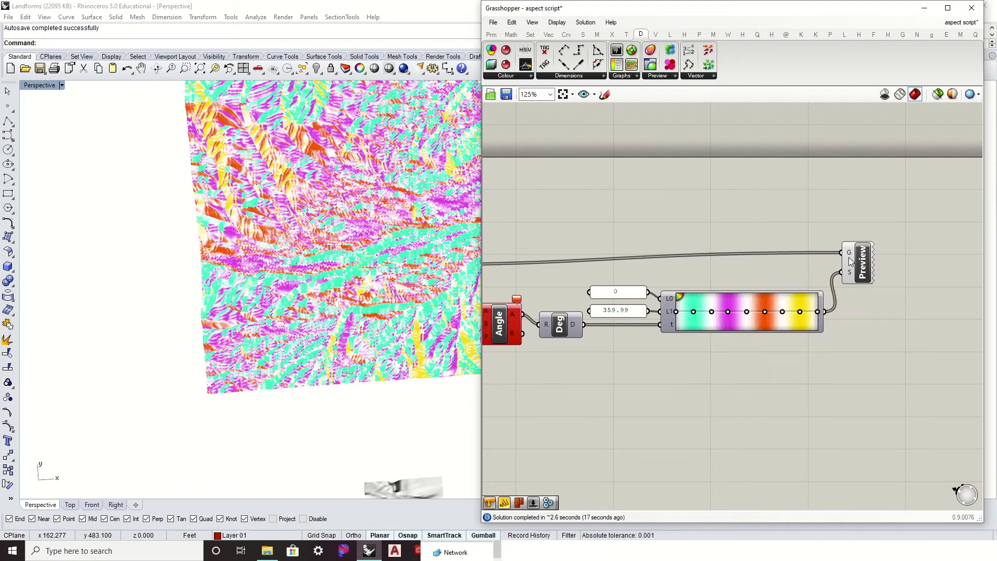
right_click_drag(356, 272, 310, 214)
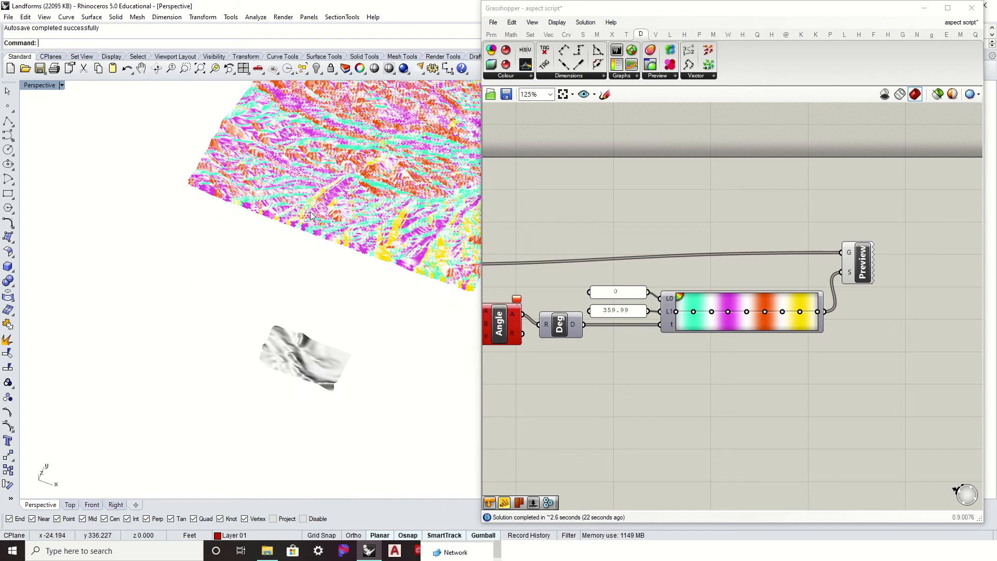
right_click_drag(634, 304, 877, 295)
scroll(787, 294, "down", 1)
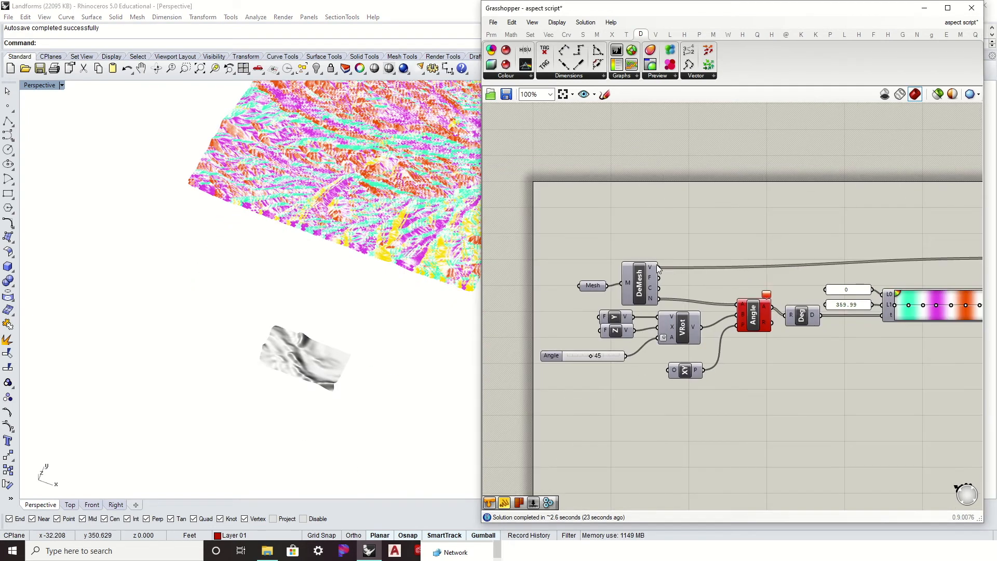
Select the small gray landform surface in the Rhino model and add a Surface parameter near the Mesh parameter.
right_click_drag(378, 374, 357, 274)
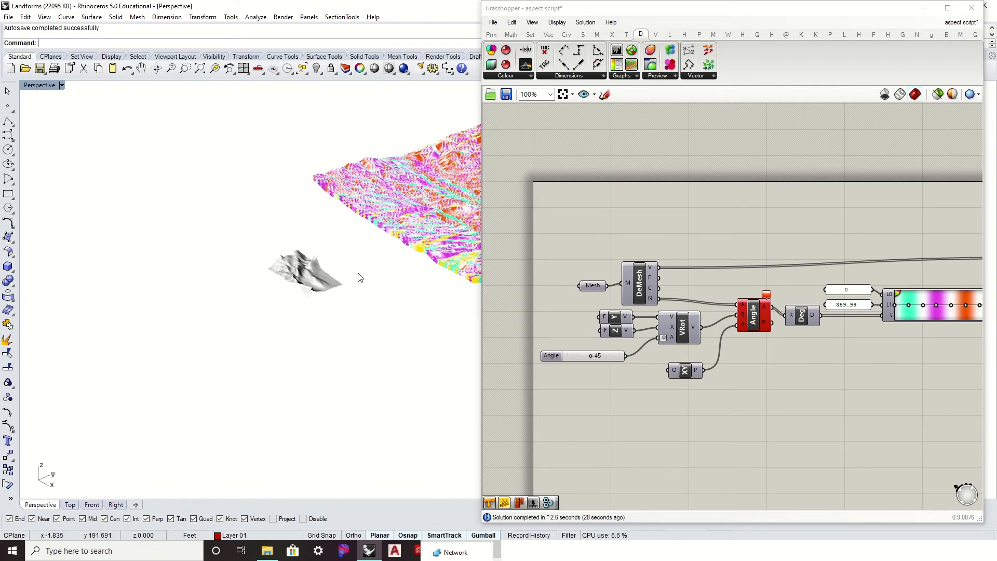
right_click_drag(292, 268, 379, 261)
left_click_drag(593, 286, 588, 274)
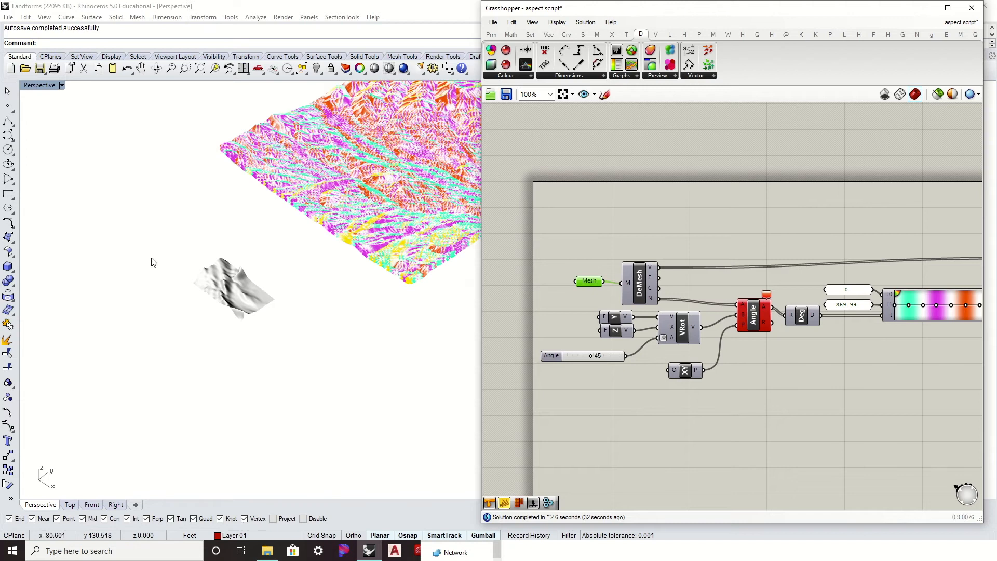
left_click(229, 277)
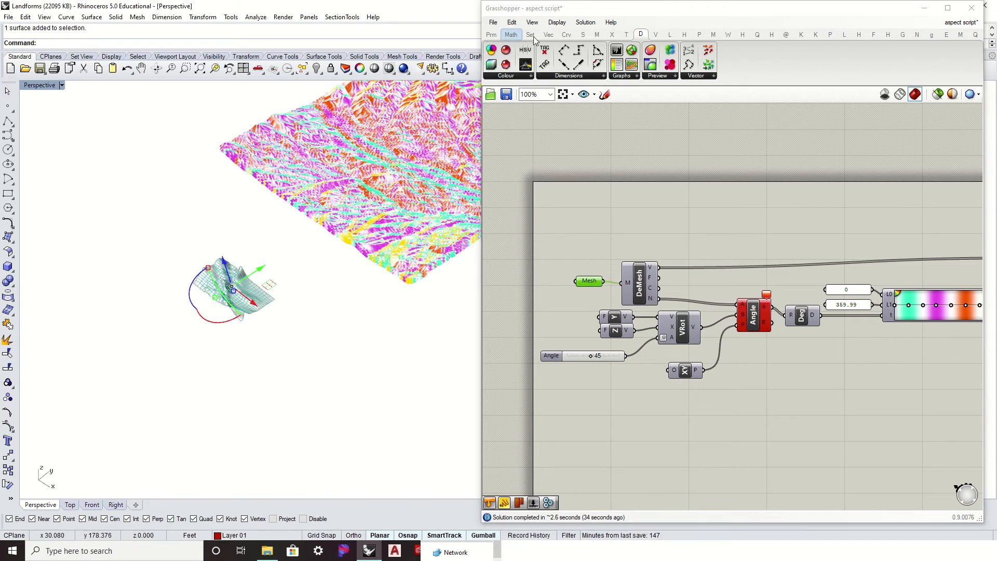
left_click(494, 35)
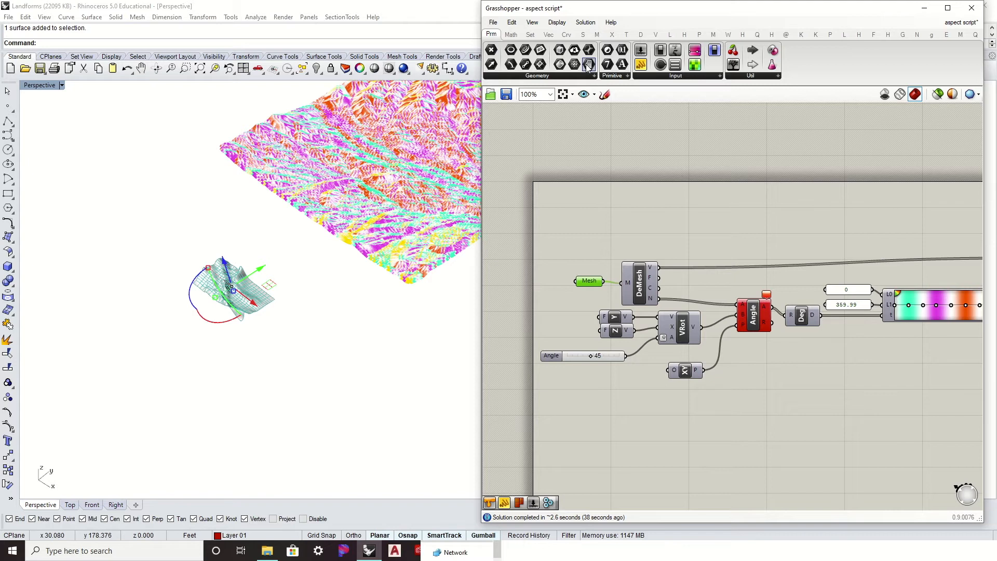
left_click_drag(606, 435, 589, 217)
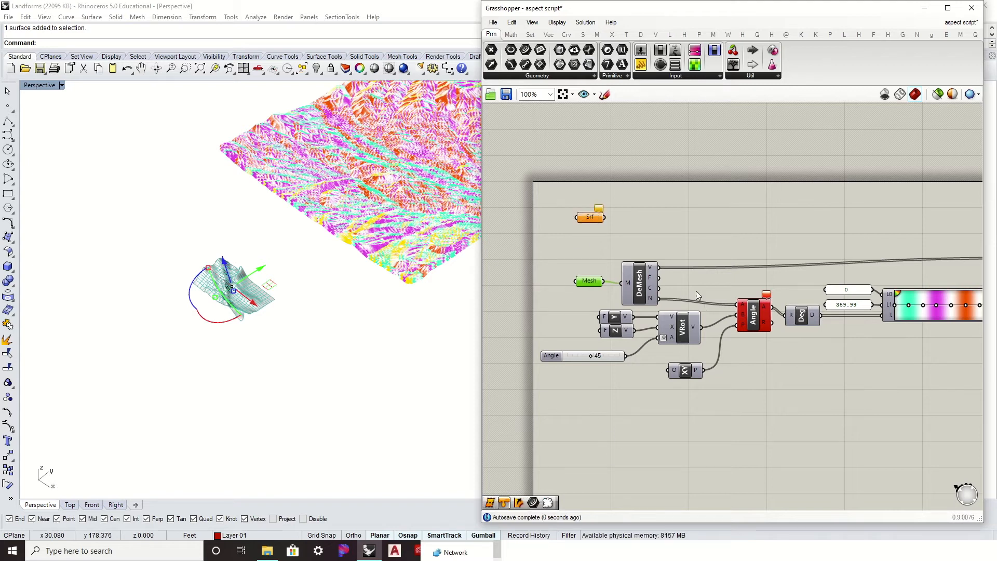
Rearrange the canvas with the Mesh, DeMesh and Custom Preview components higher up and the Surface parameter below the Mesh parameter.
left_click_drag(566, 258, 606, 269)
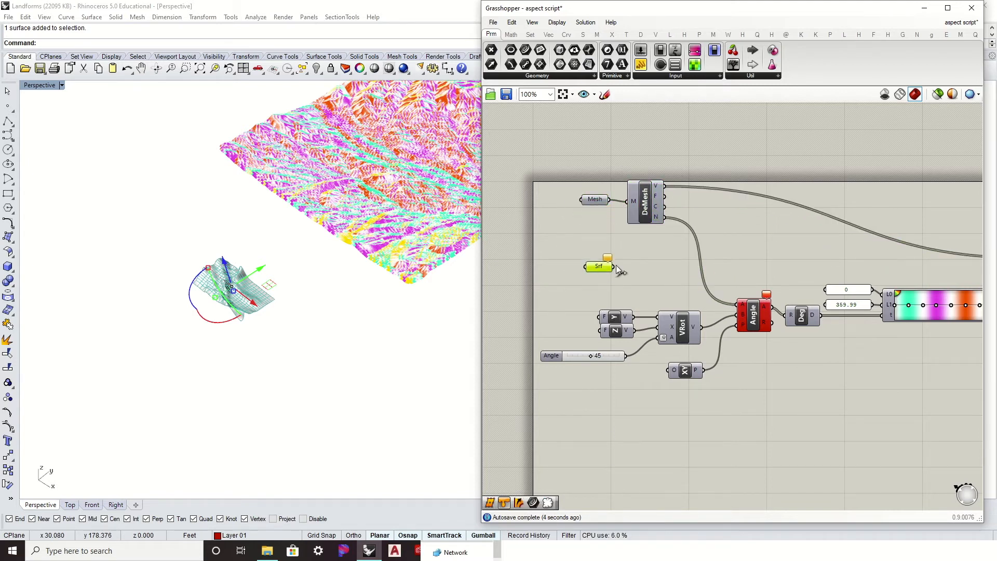
right_click_drag(758, 256, 598, 251)
left_click_drag(883, 264, 884, 195)
left_click(690, 225)
right_click_drag(690, 226, 836, 216)
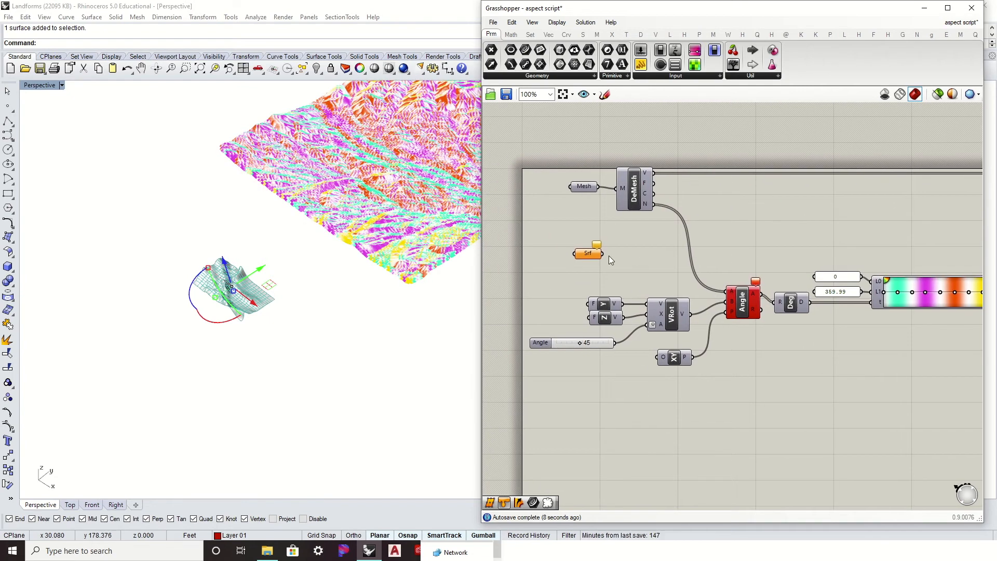
left_click_drag(587, 254, 557, 259)
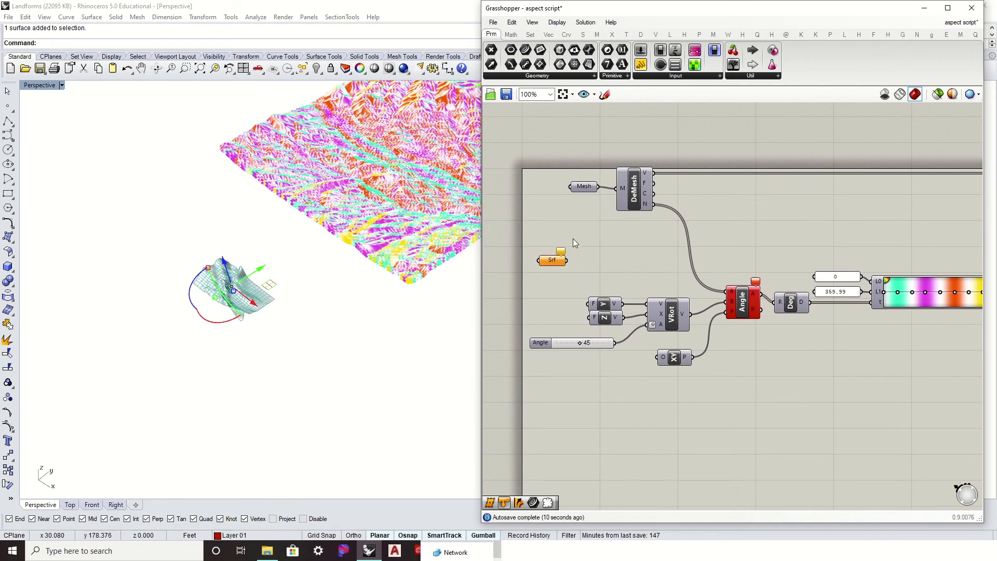
Assign the selected landform surface to the Surface parameter.
left_click(551, 261)
right_click(551, 263)
left_click(611, 422)
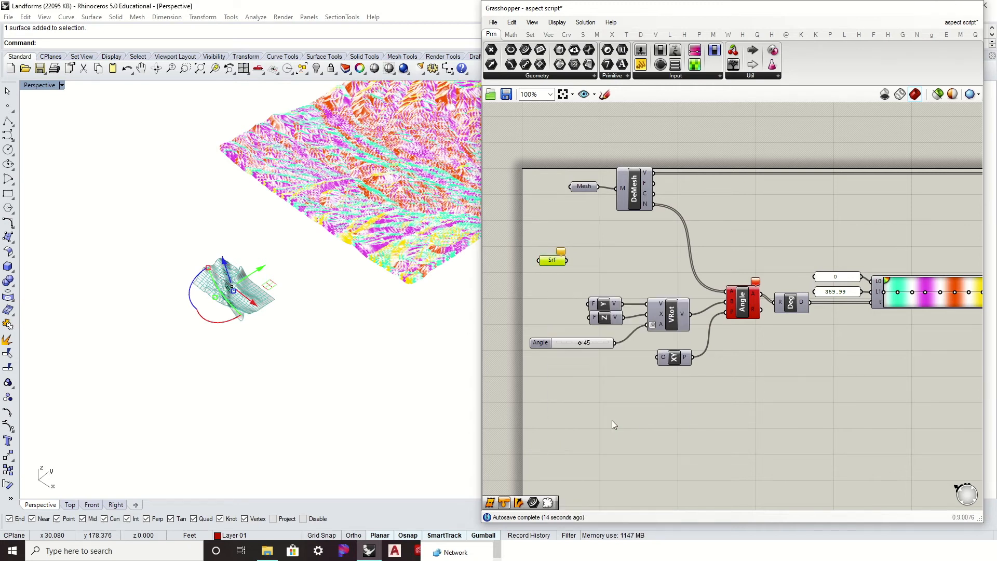
left_click(658, 223)
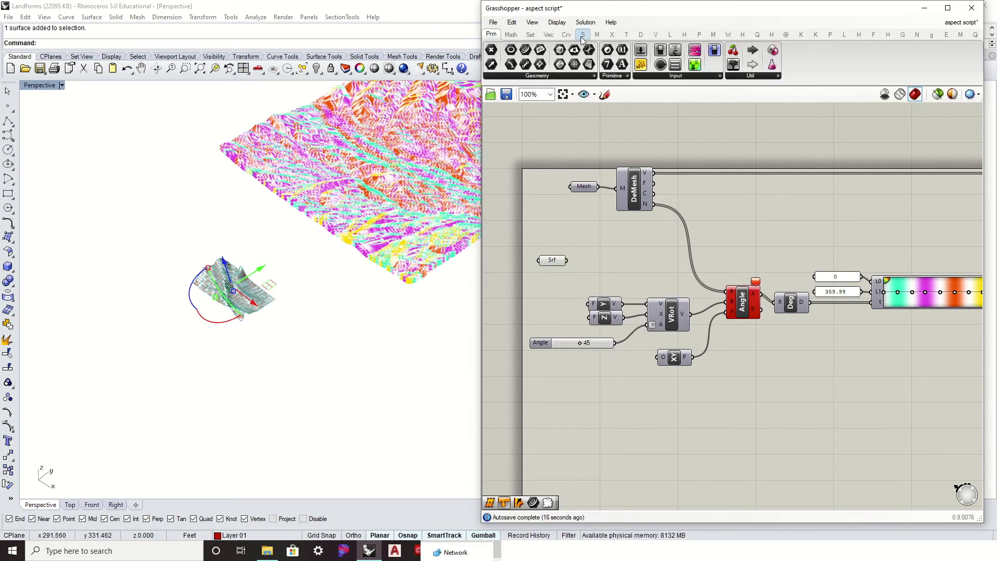
Add a Mesh Brep component beside the Surface parameter and connect the surface to its B input.
left_click(597, 35)
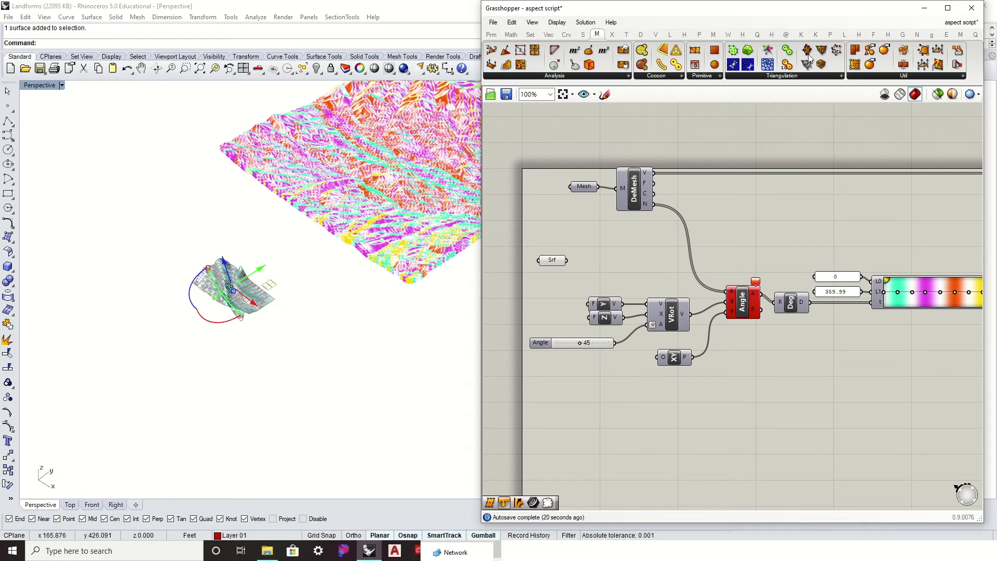
left_click_drag(594, 262, 594, 260)
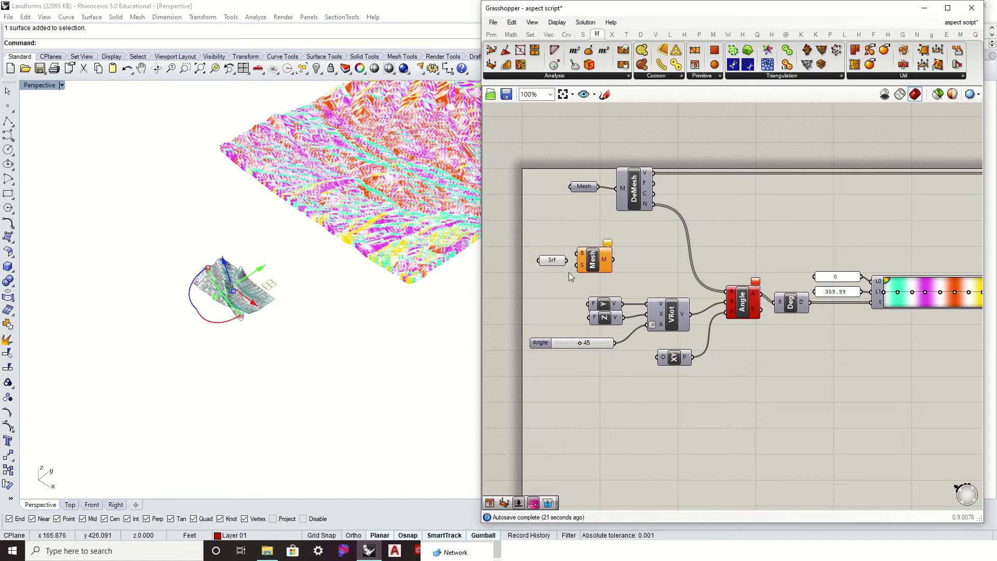
scroll(568, 272, "up", 3)
left_click(517, 243)
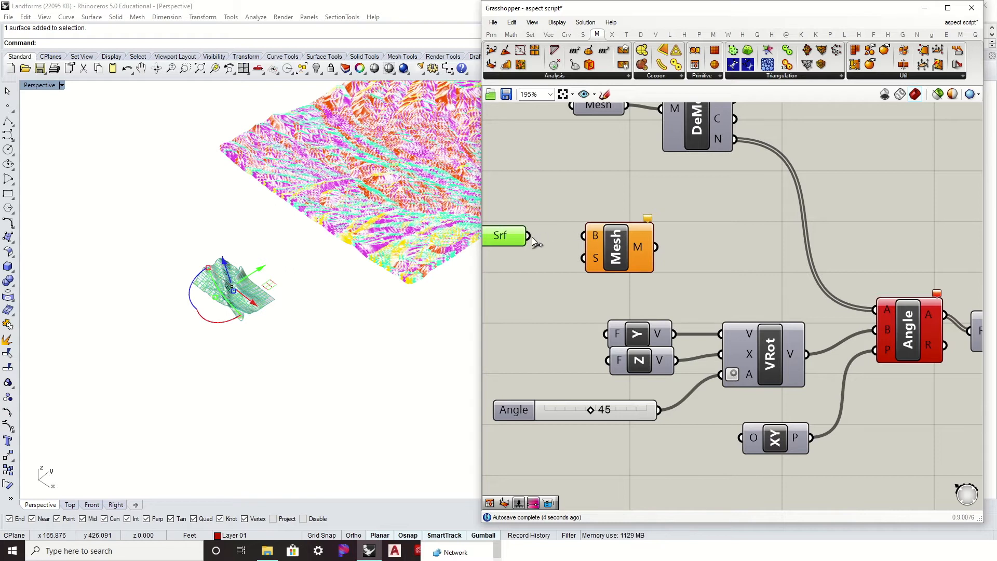
left_click_drag(528, 237, 583, 235)
Turn off the viewport preview of the Surface parameter and the Mesh Brep component.
right_click_drag(585, 210, 746, 259)
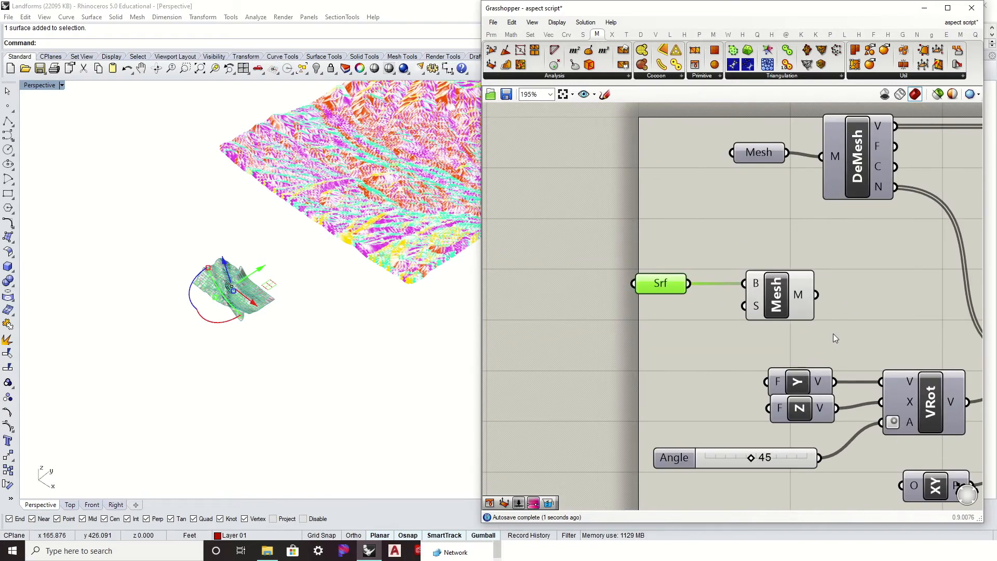
left_click_drag(628, 237, 624, 234)
middle_click(624, 235)
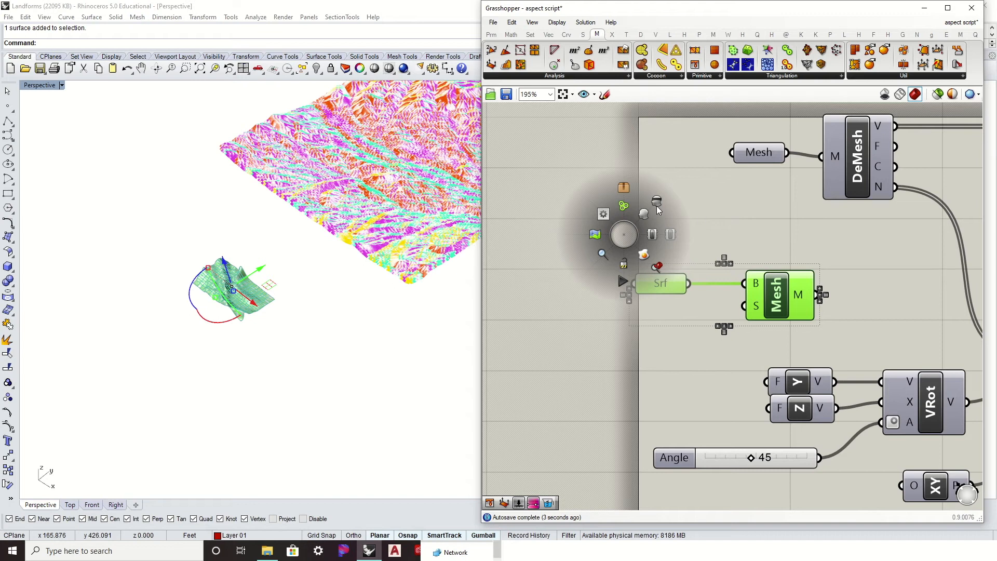
Connect the Mesh Brep component's output to the Mesh parameter so the selected surface drives the aspect script.
left_click(825, 304)
left_click_drag(816, 294, 741, 154)
scroll(271, 301, "up", 7)
left_click(378, 312)
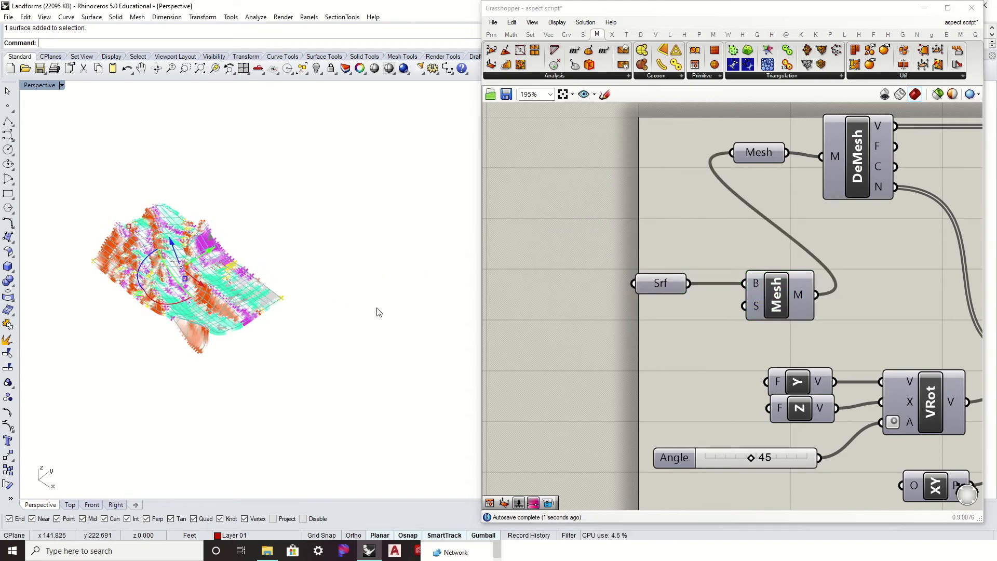
Examine the aspect-coloured points on the terrain surface up close and from several angles.
right_click_drag(287, 311, 338, 352)
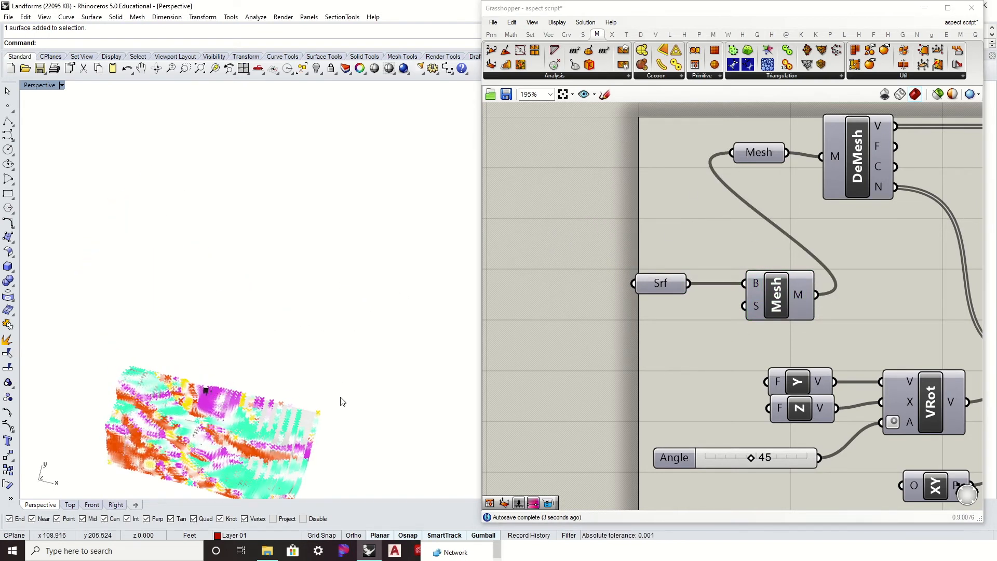
right_click_drag(300, 408, 403, 294)
scroll(351, 372, "up", 5)
scroll(343, 341, "down", 3)
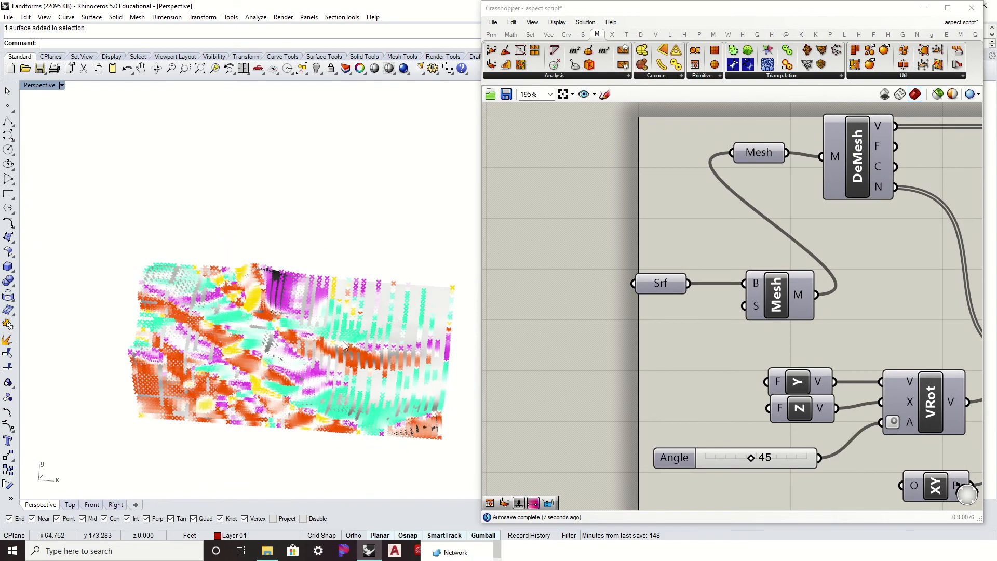
right_click_drag(378, 342, 330, 359)
right_click_drag(163, 231, 265, 283, "shift")
right_click_drag(303, 334, 430, 284)
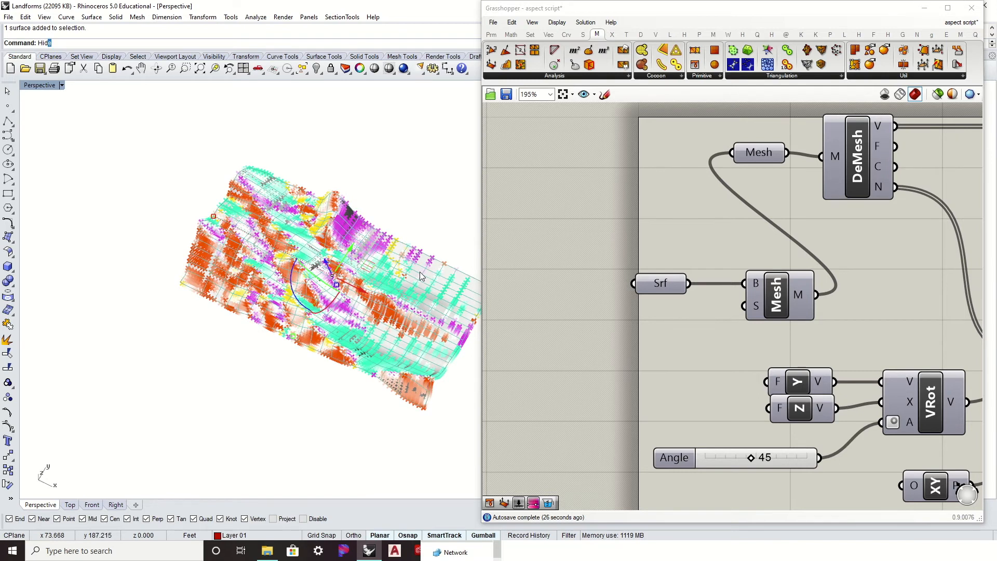
Hide the selected terrain surface so only the coloured preview points are displayed.
key("Return")
right_click_drag(242, 278, 278, 268)
right_click_drag(813, 329, 753, 299)
scroll(270, 278, "down", 5)
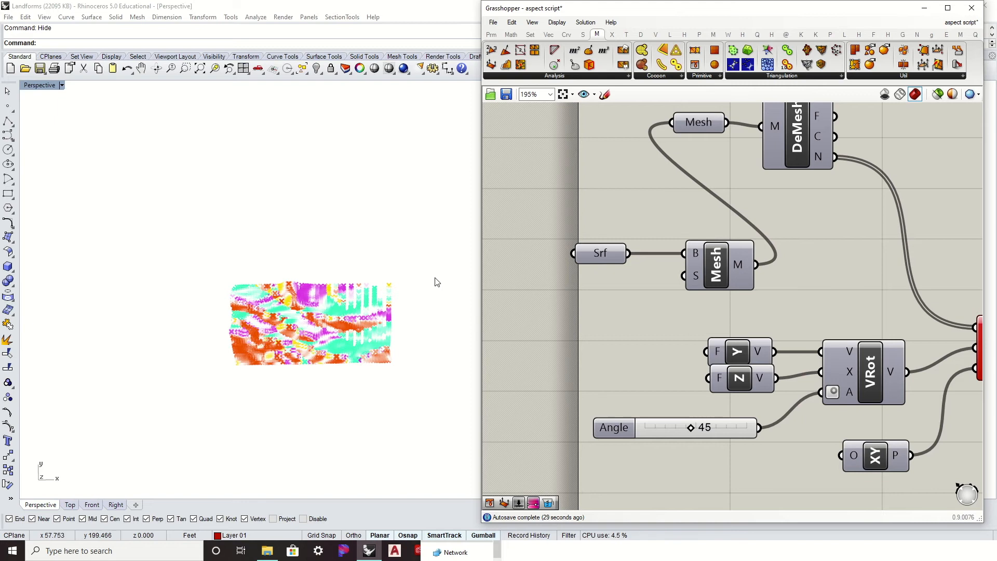
Add a Construct Mesh component and wire the DeMesh vertices and faces into its V and F inputs.
scroll(615, 241, "down", 3)
right_click_drag(848, 200, 836, 247)
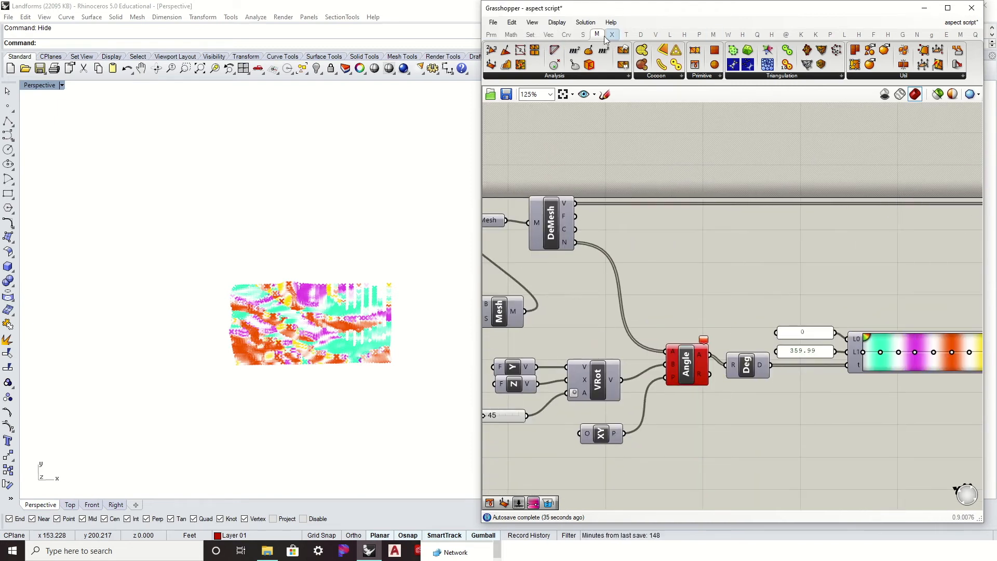
left_click_drag(758, 245, 757, 243)
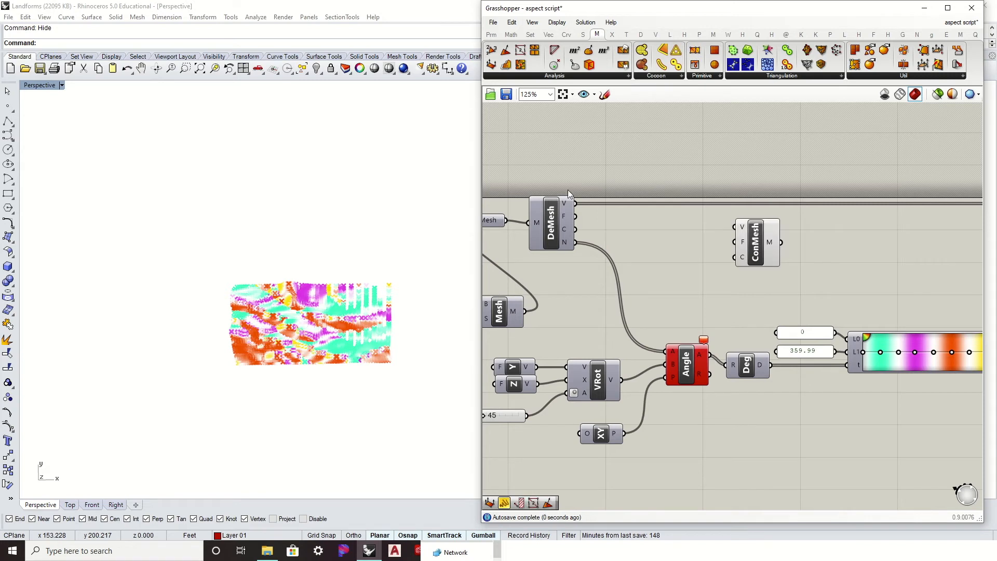
left_click_drag(571, 204, 734, 227)
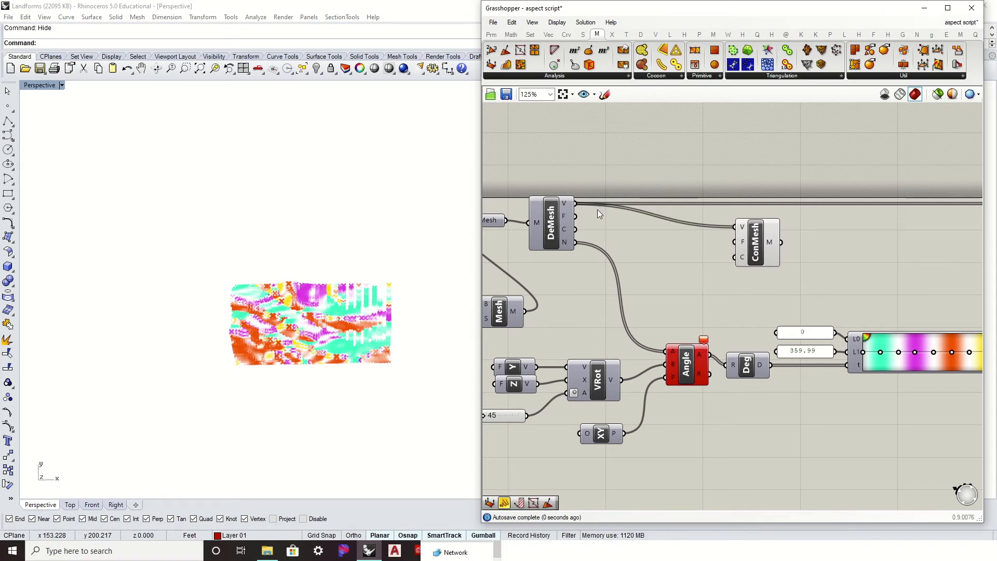
left_click_drag(577, 218, 733, 241)
Try feeding the gradient colours into the Construct Mesh component placed near the Preview component, and delete that component.
right_click_drag(840, 250, 685, 252)
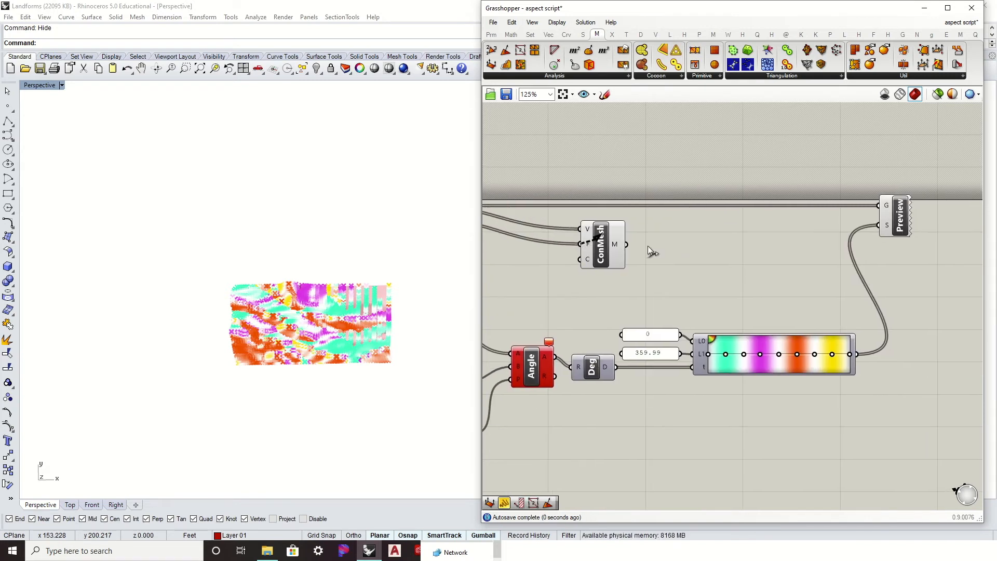
left_click_drag(580, 244, 894, 285)
left_click_drag(611, 243, 944, 287)
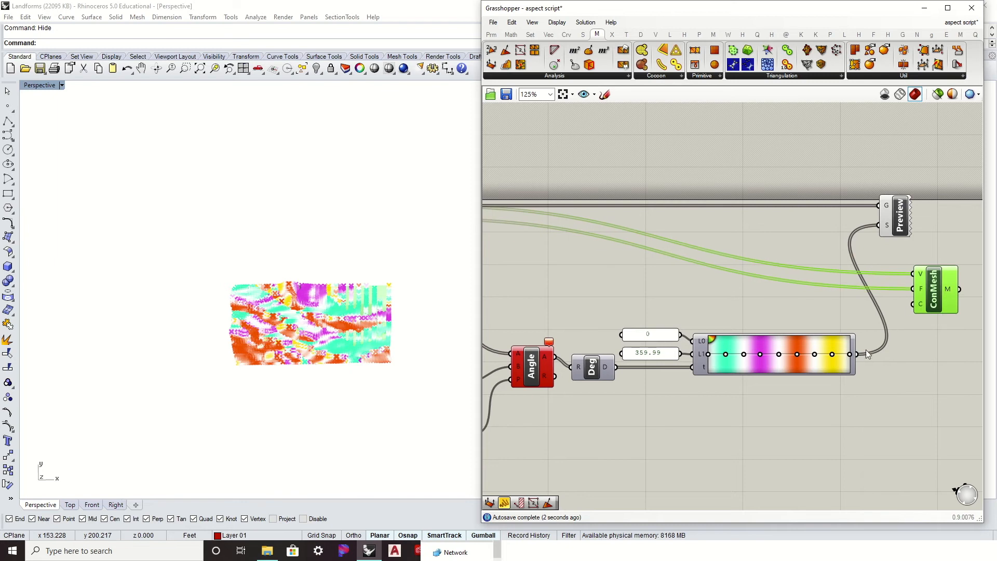
left_click_drag(861, 357, 913, 304)
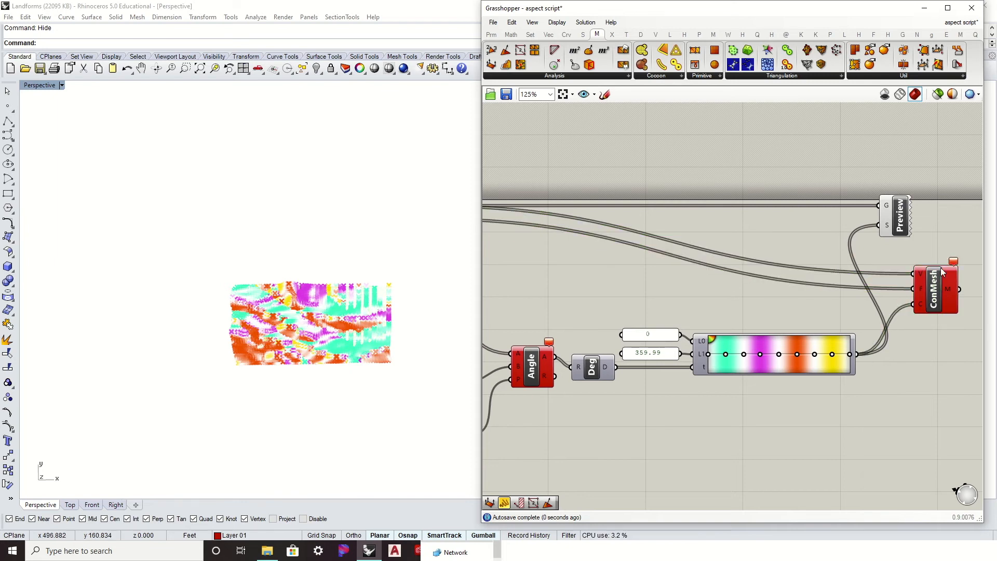
key("Delete")
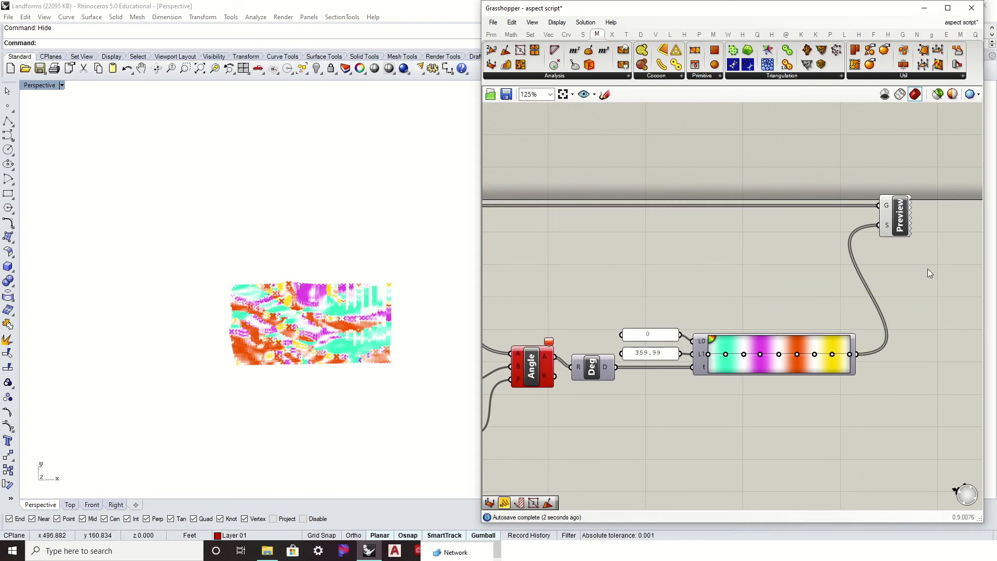
Move the Preview component slightly down, closer to the gradient, and deselect it.
right_click_drag(603, 248, 934, 260)
right_click_drag(350, 263, 281, 206)
scroll(396, 178, "up", 4)
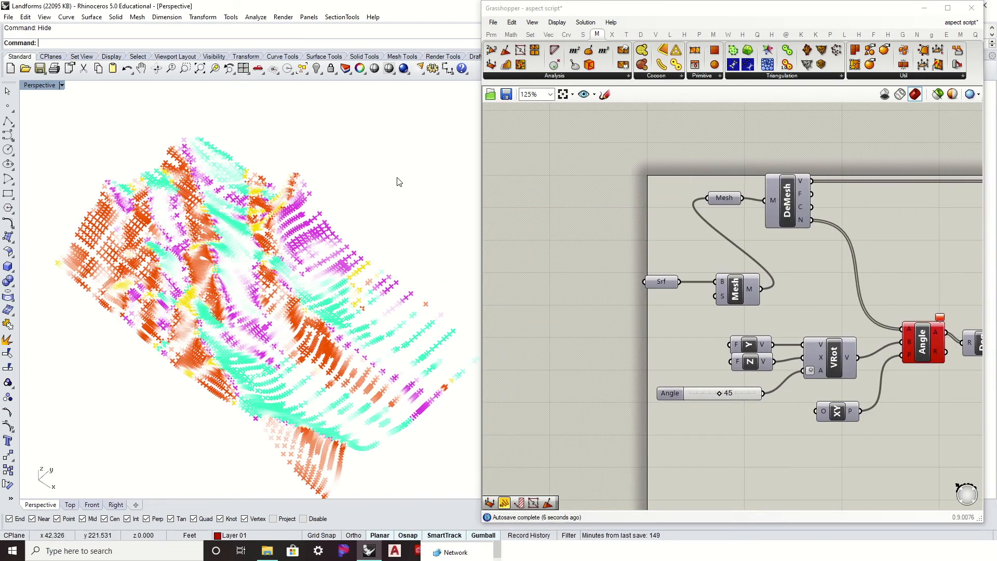
scroll(396, 178, "down", 1)
right_click_drag(848, 257, 816, 276)
scroll(775, 279, "down", 3)
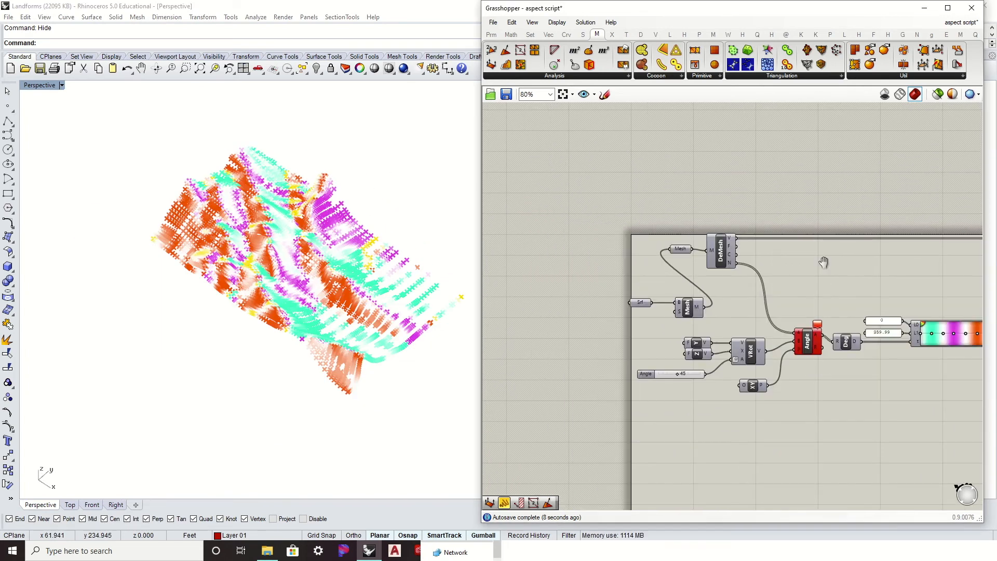
left_click_drag(966, 245, 964, 275)
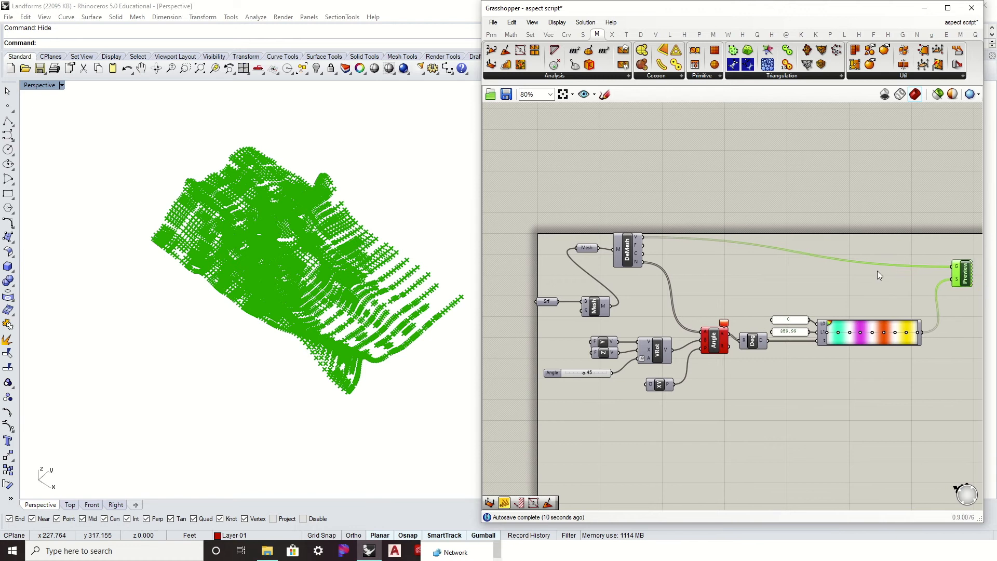
left_click(650, 273)
Show the hidden terrain surface again with the Show command.
left_click(320, 120)
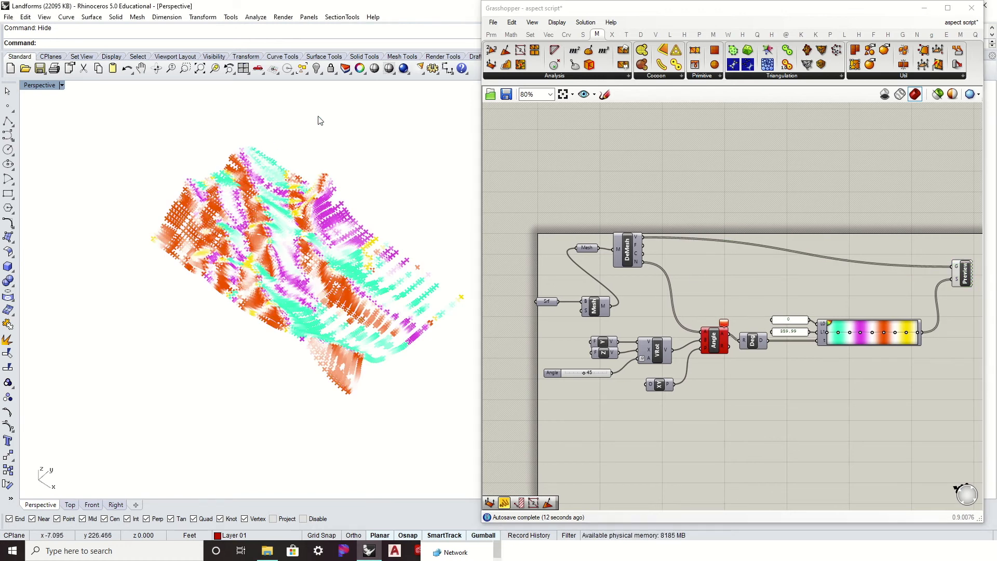
type("Show")
key("Return")
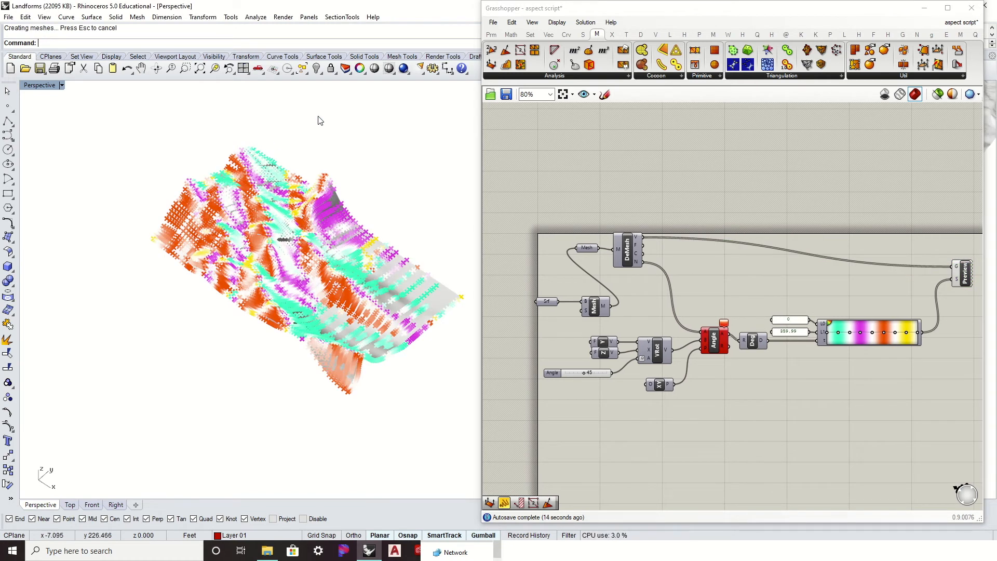
Inspect the values in the Angle component's A output.
scroll(715, 338, "up", 5)
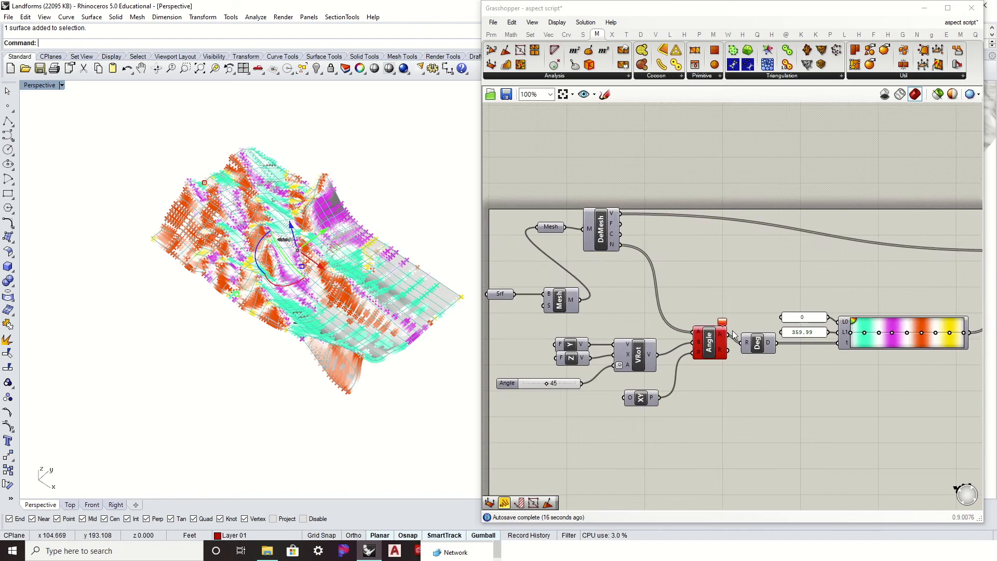
mouse_move(715, 338)
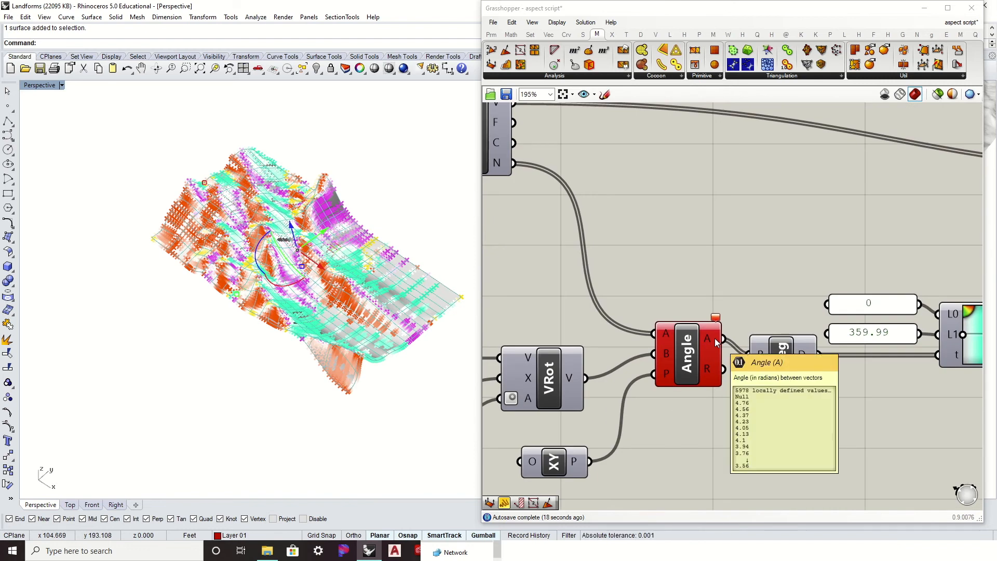
scroll(715, 338, "down", 5)
Turn on the terrain surface's control points, nudge the corner point, and turn the points off.
scroll(173, 232, "up", 5)
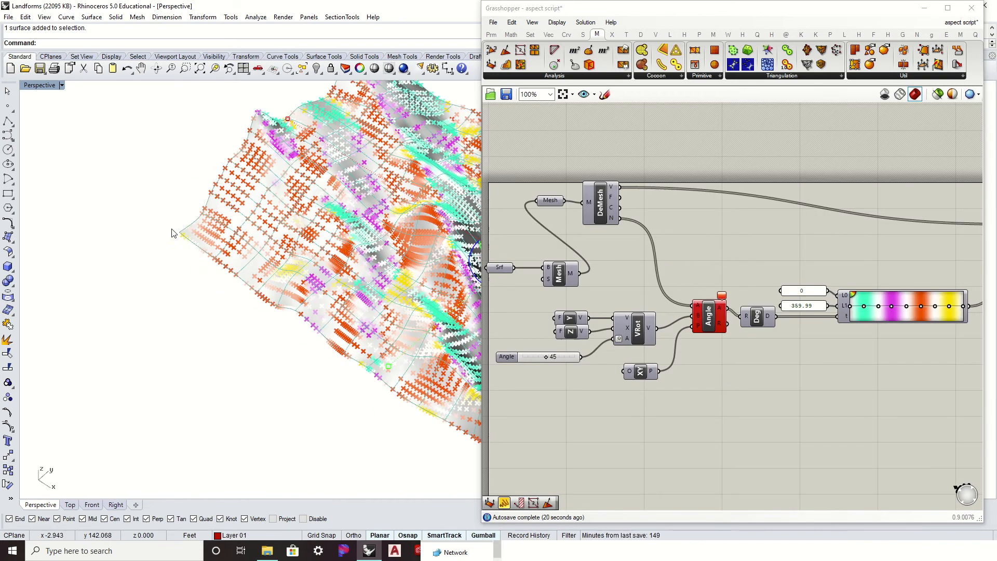
scroll(175, 232, "up", 2)
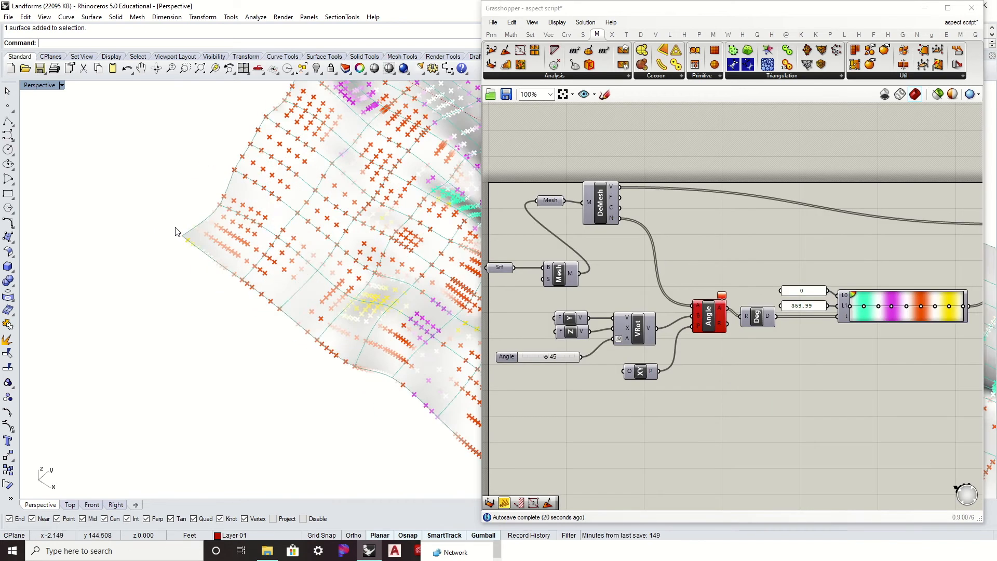
left_click(7, 427)
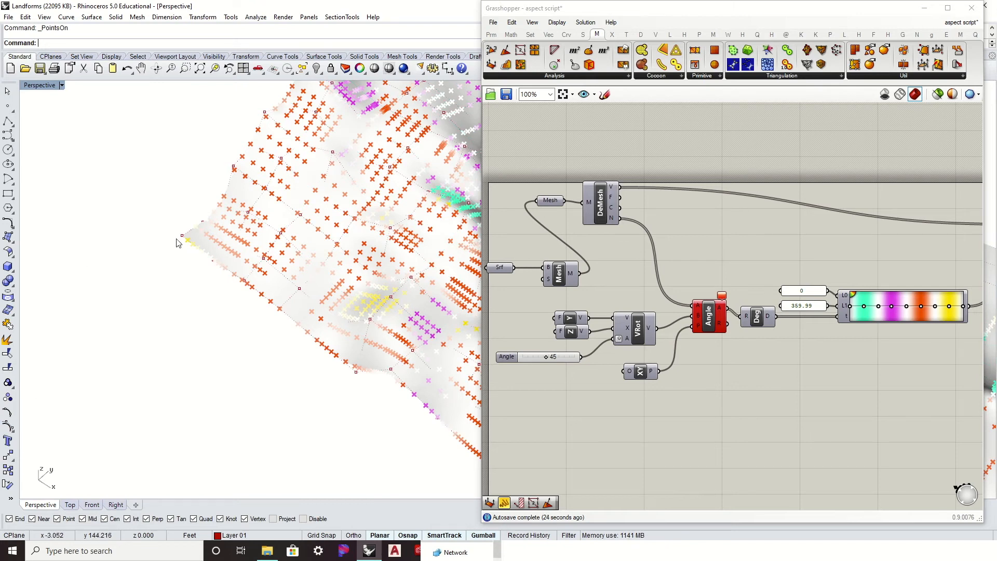
left_click_drag(188, 253, 189, 253)
left_click_drag(175, 218, 152, 179)
left_click(751, 248)
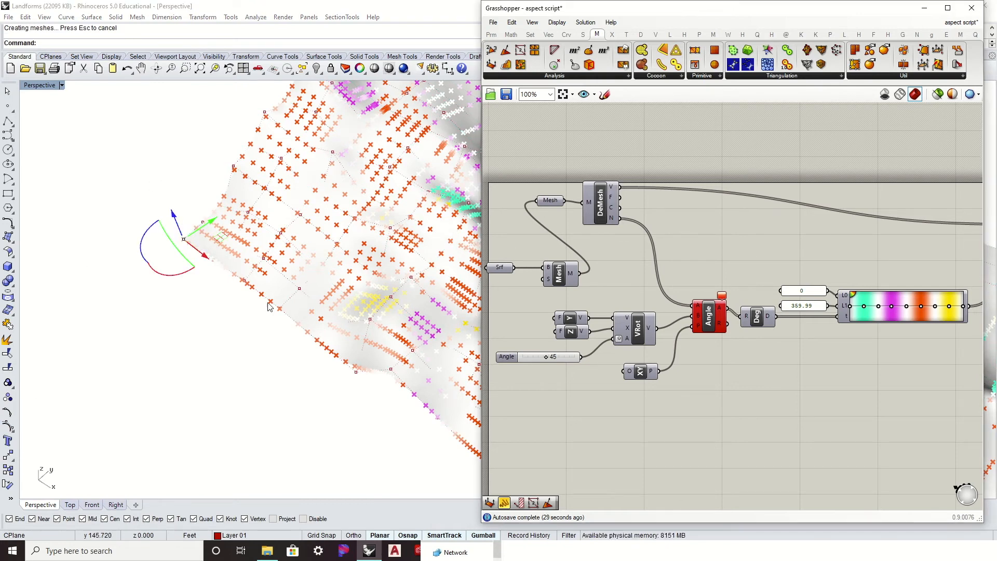
left_click(233, 352)
key("Escape")
Delete the Mesh Brep component and move the Srf parameter into the space it leaves.
right_click_drag(748, 253, 794, 274)
mouse_move(400, 312)
right_mouse_down()
mouse_move(364, 272)
mouse_move(389, 319)
right_mouse_up()
scroll(363, 272, "down", 7)
scroll(770, 257, "down", 2)
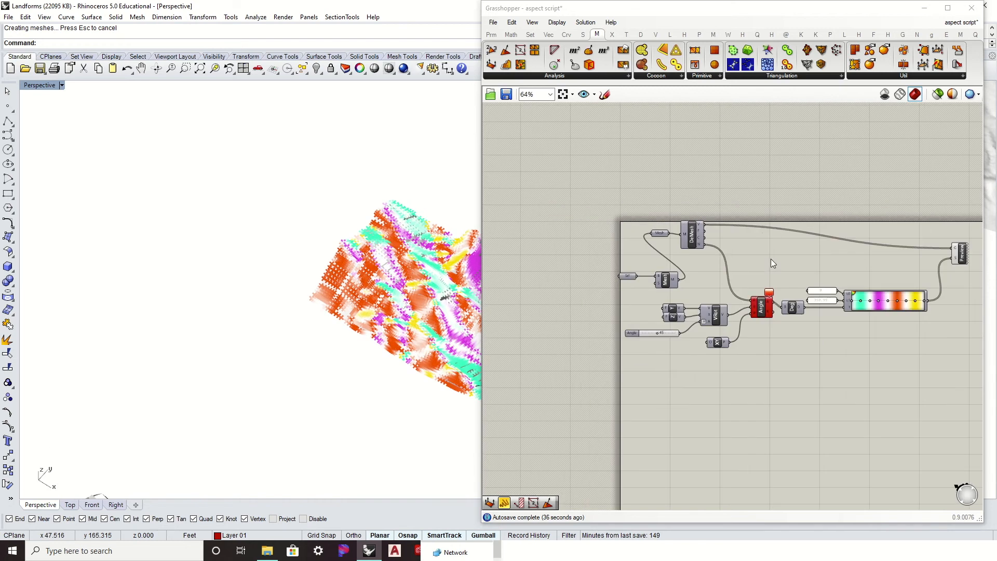
right_click_drag(748, 257, 775, 256)
scroll(698, 277, "up", 3)
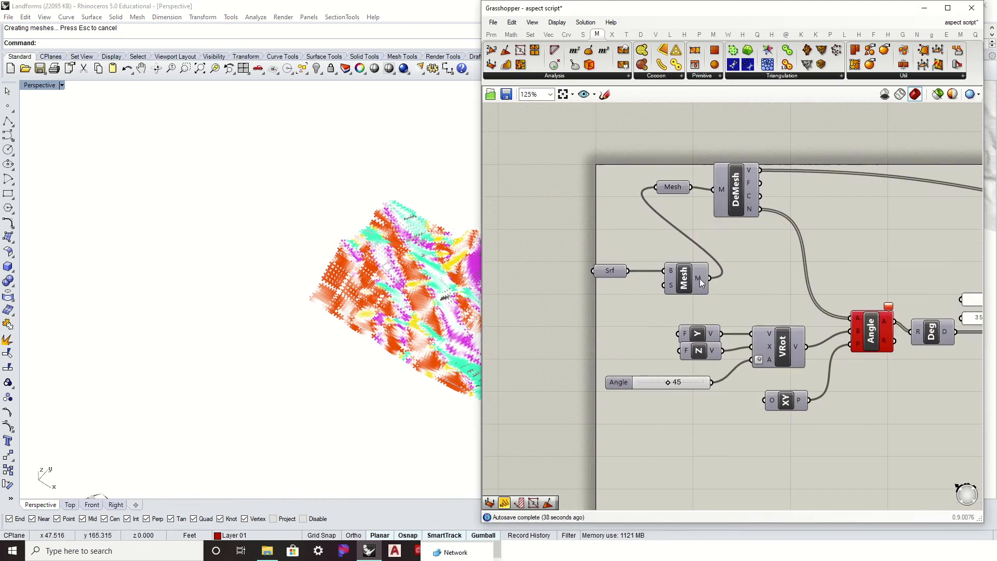
left_click(684, 280)
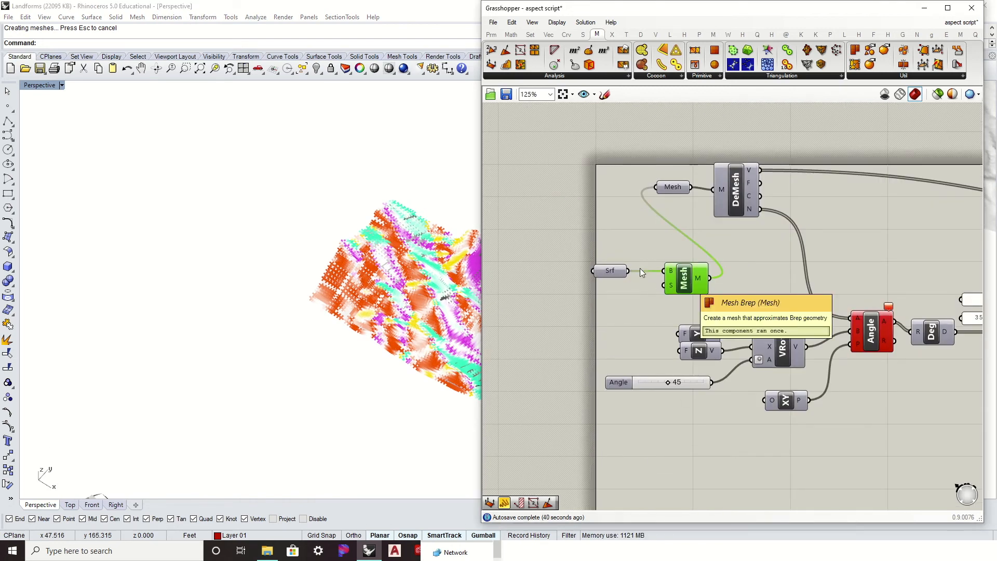
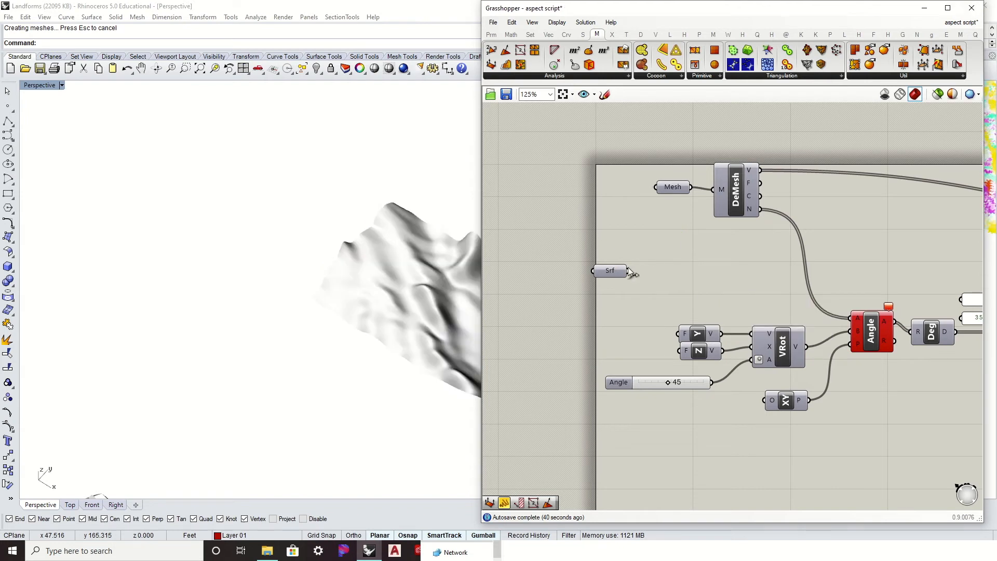
left_click_drag(608, 274, 646, 283)
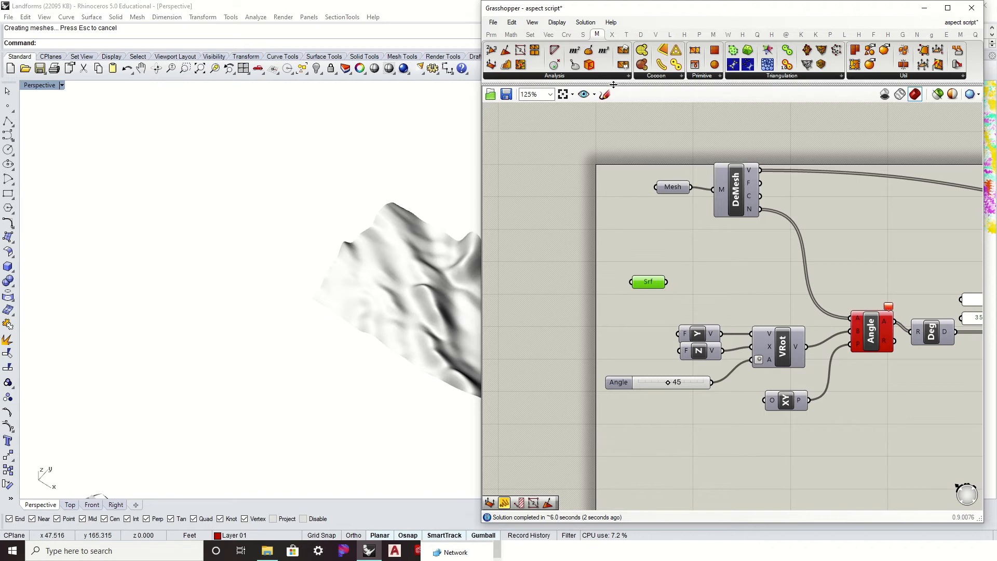
Add a Quads paneling component beside the Srf parameter and connect Srf to its Srf input.
left_click(582, 35)
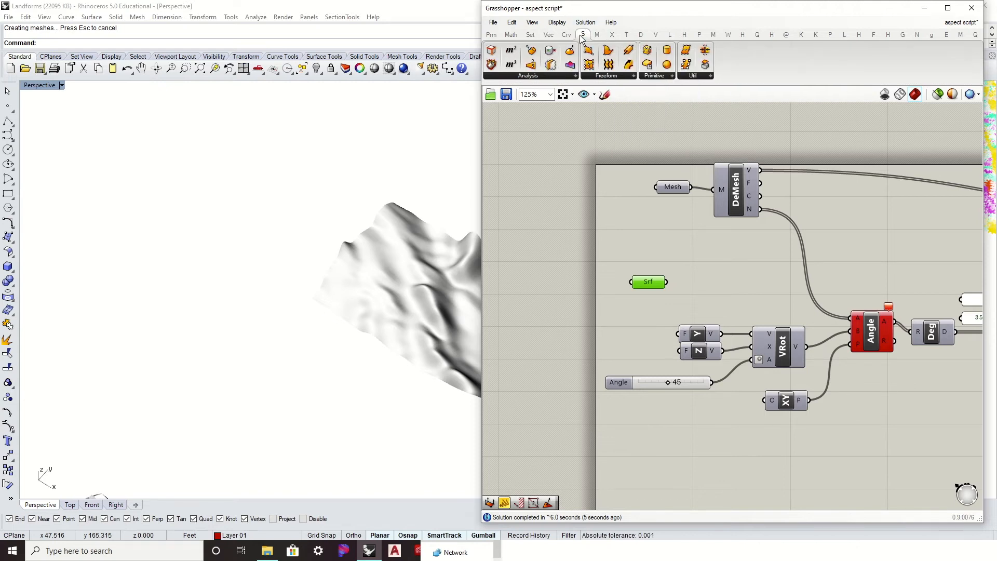
left_click(690, 75)
left_click(638, 178)
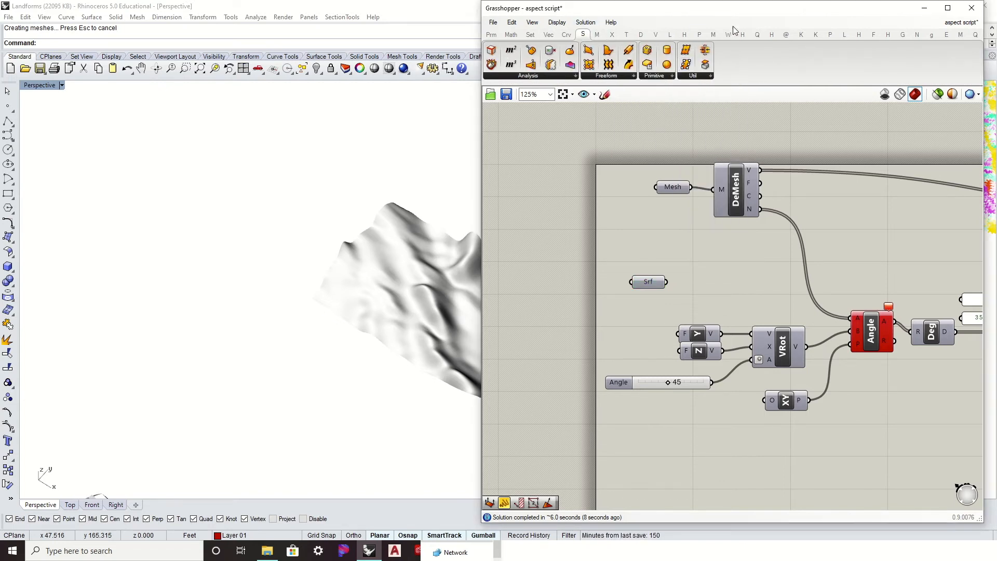
left_click(844, 34)
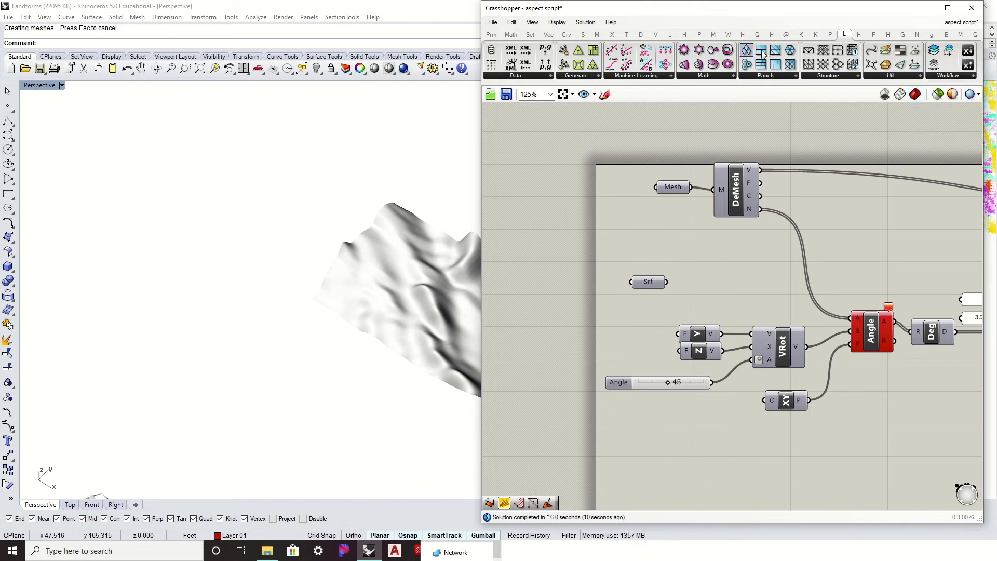
left_click_drag(761, 53, 738, 273)
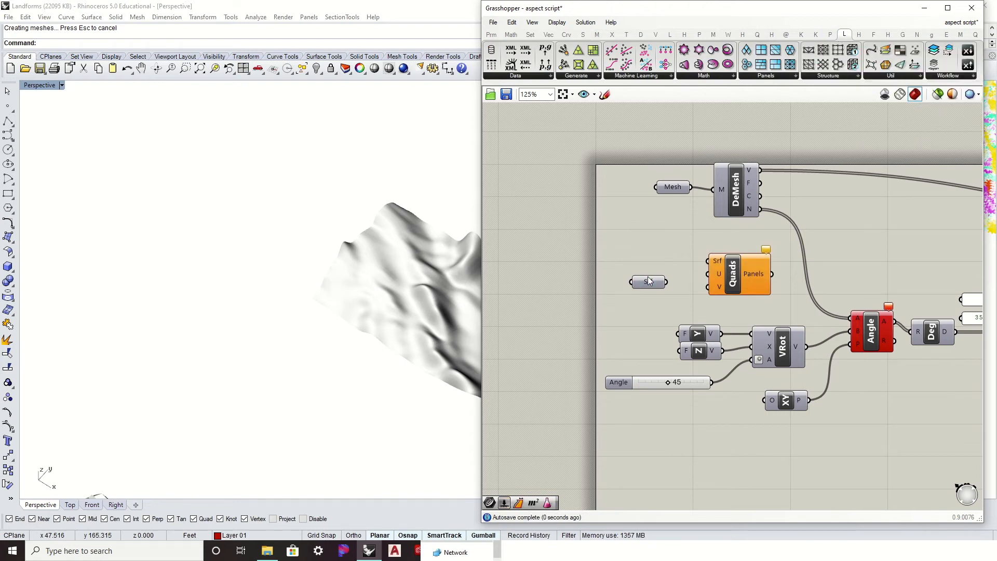
left_click_drag(648, 282, 719, 274)
right_click_drag(381, 274, 306, 276)
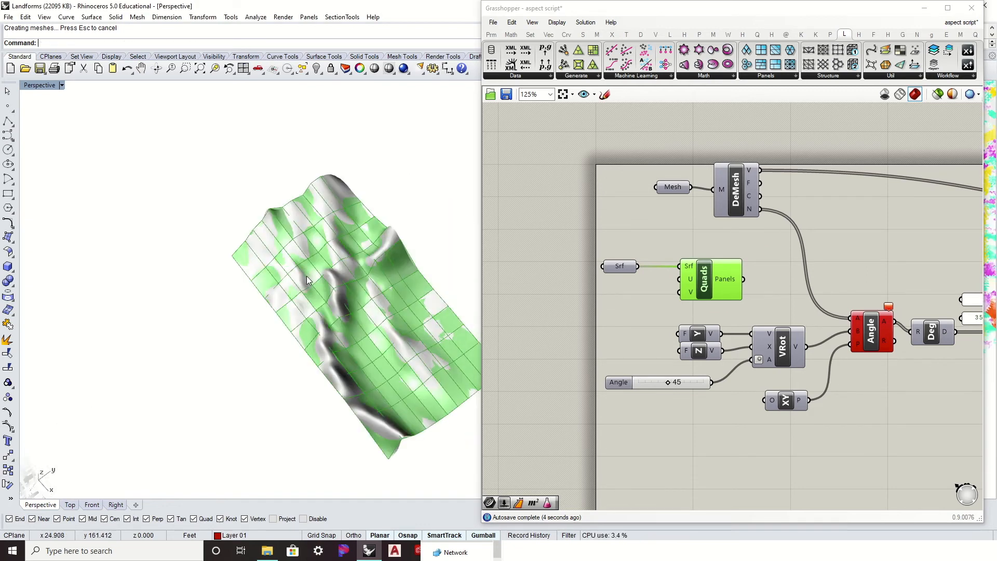
Add a number slider with the value 50 below the Quads component.
double_click(627, 316)
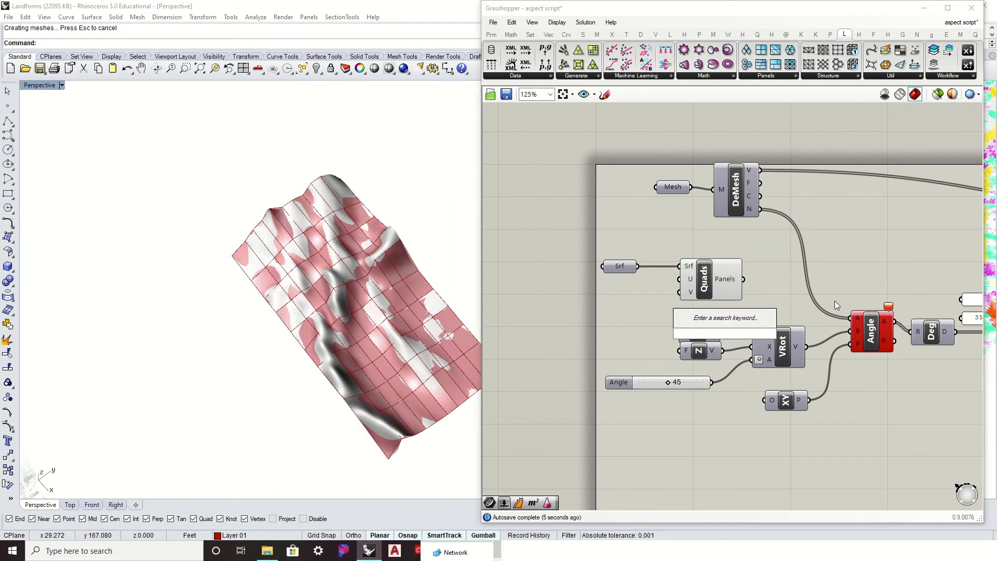
type("50")
key("Return")
scroll(693, 285, "up", 3)
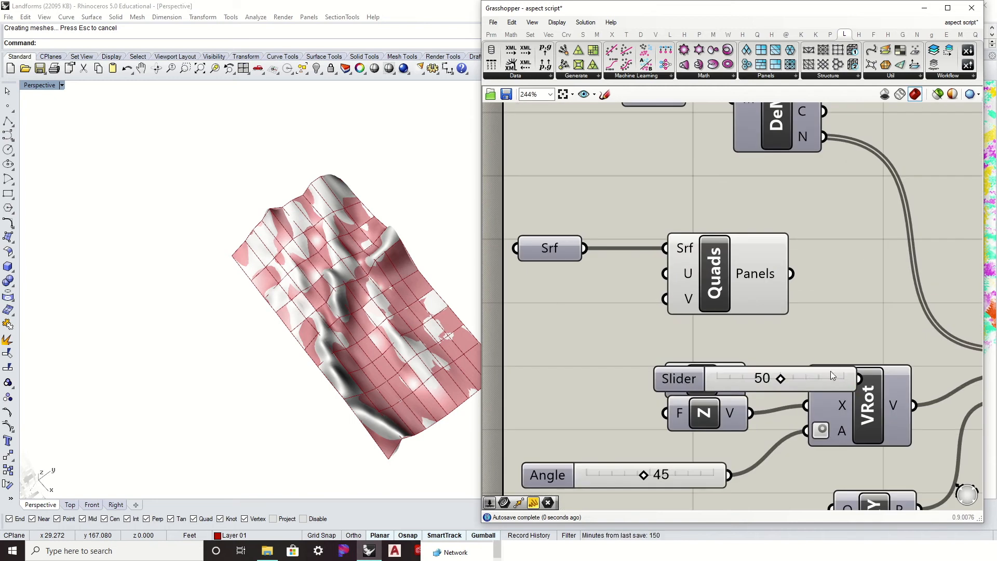
Place the slider beneath the Srf parameter and connect it to both the U and V inputs of Quads.
left_click_drag(619, 308, 665, 300)
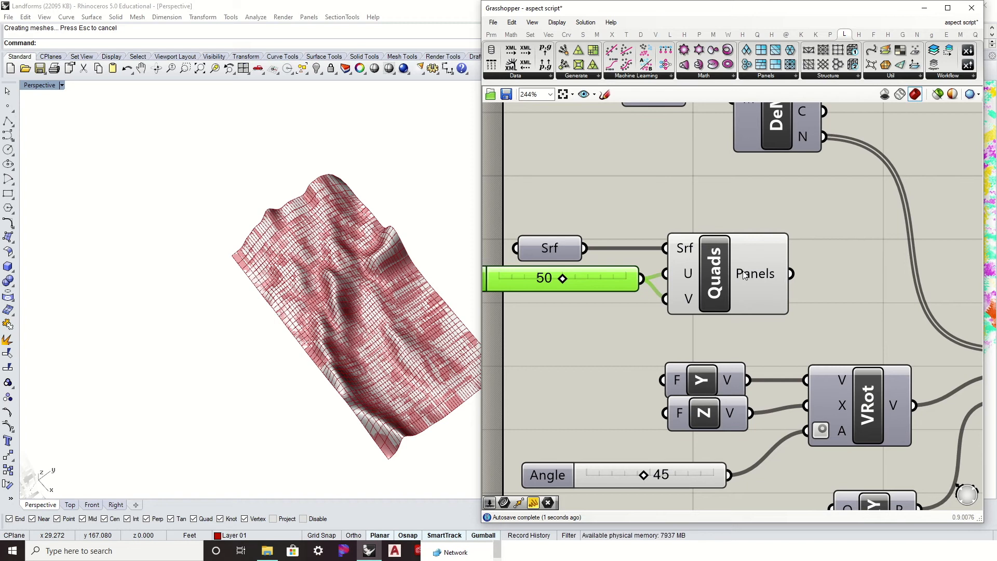
left_click(711, 276)
left_click(718, 196)
right_click_drag(825, 243, 753, 261)
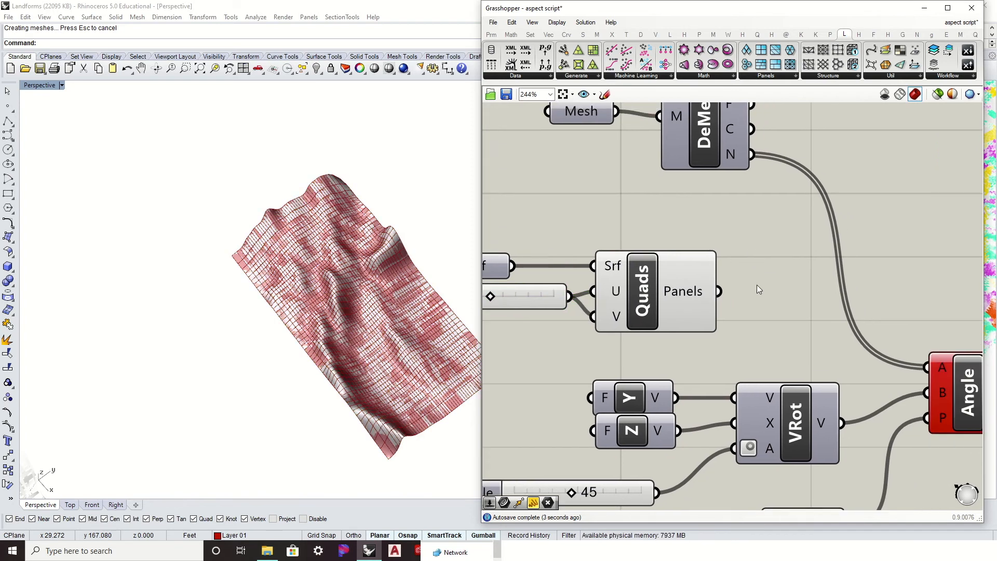
Shift the whole definition on the canvas, then move Srf, the U Divisions slider and Quads away from the Angle component to free space.
scroll(703, 270, "down", 5)
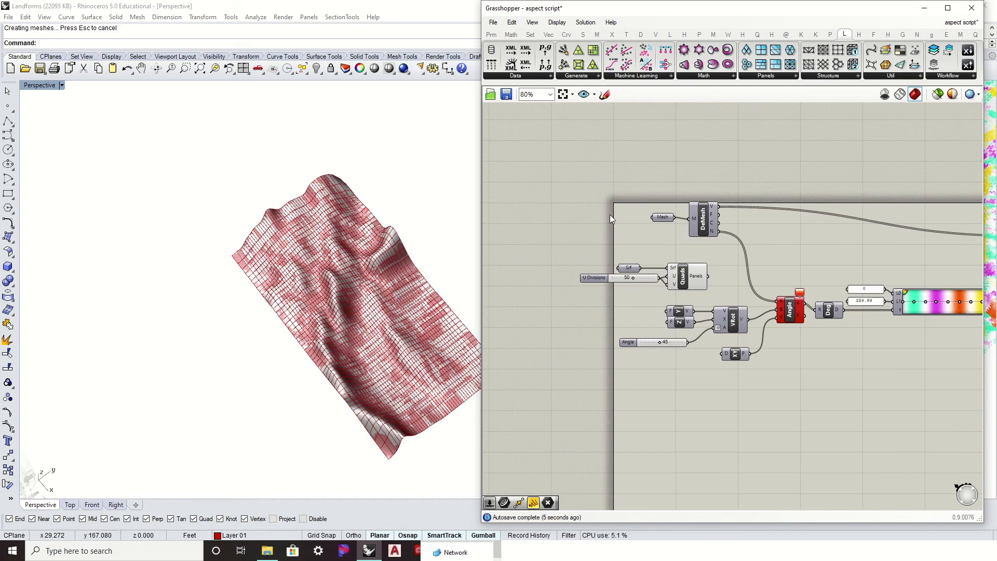
scroll(611, 218, "down", 1)
left_click_drag(970, 359, 592, 171)
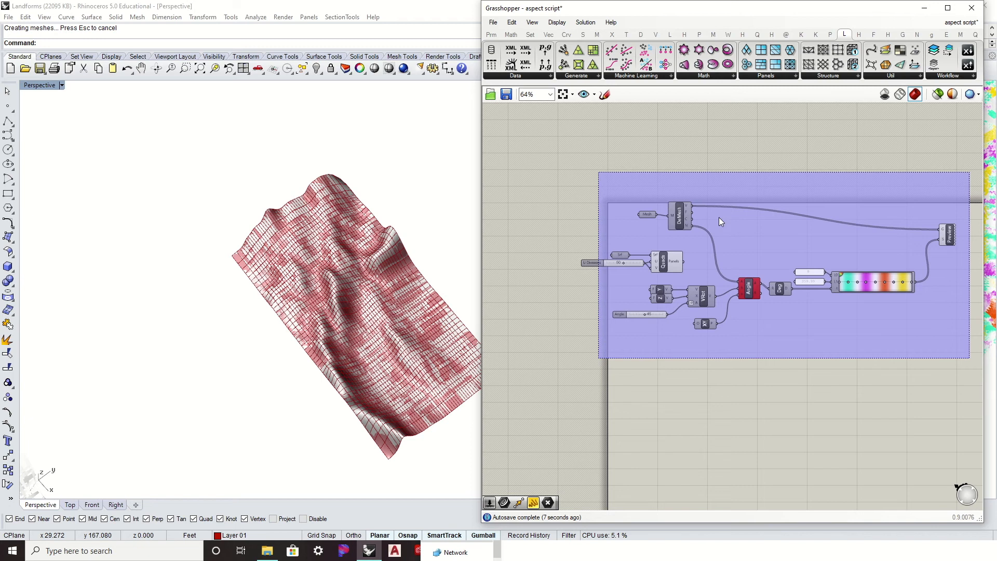
left_click_drag(679, 219, 694, 250)
scroll(642, 290, "up", 3)
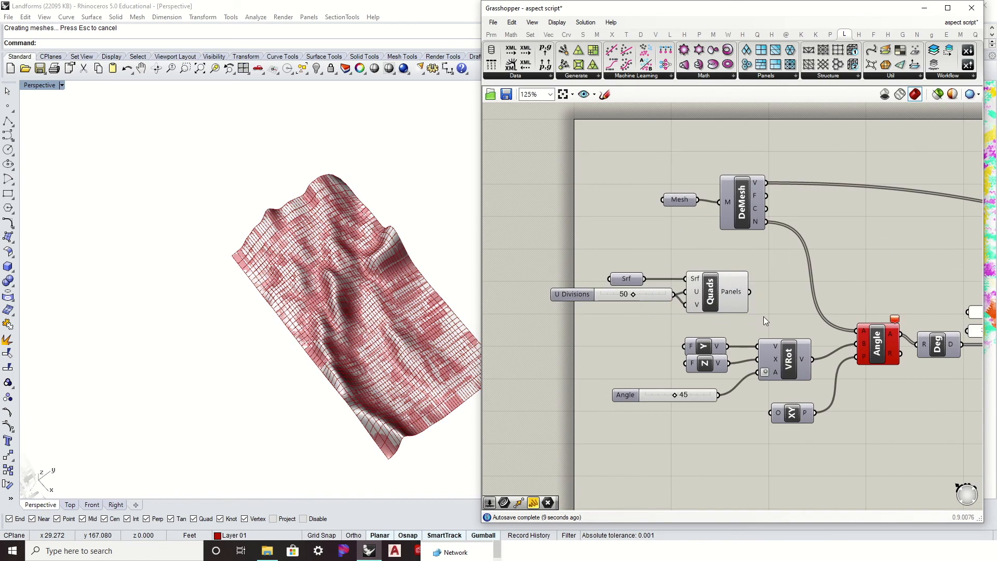
left_click_drag(763, 316, 608, 257)
left_click_drag(724, 292, 696, 275)
Add an Area component beside Quads and connect the Panels output to its G input.
double_click(765, 270)
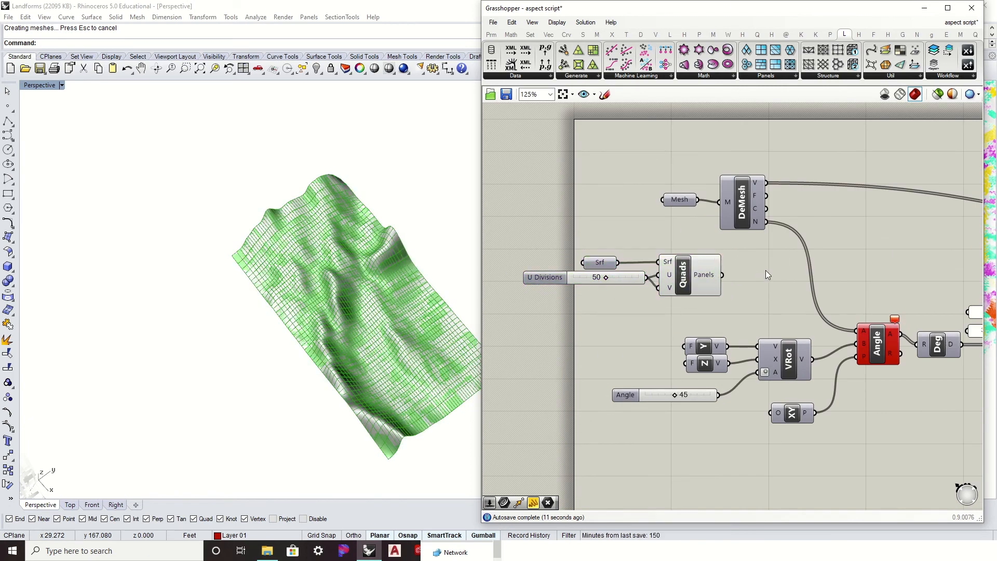
type("area")
left_click(778, 263)
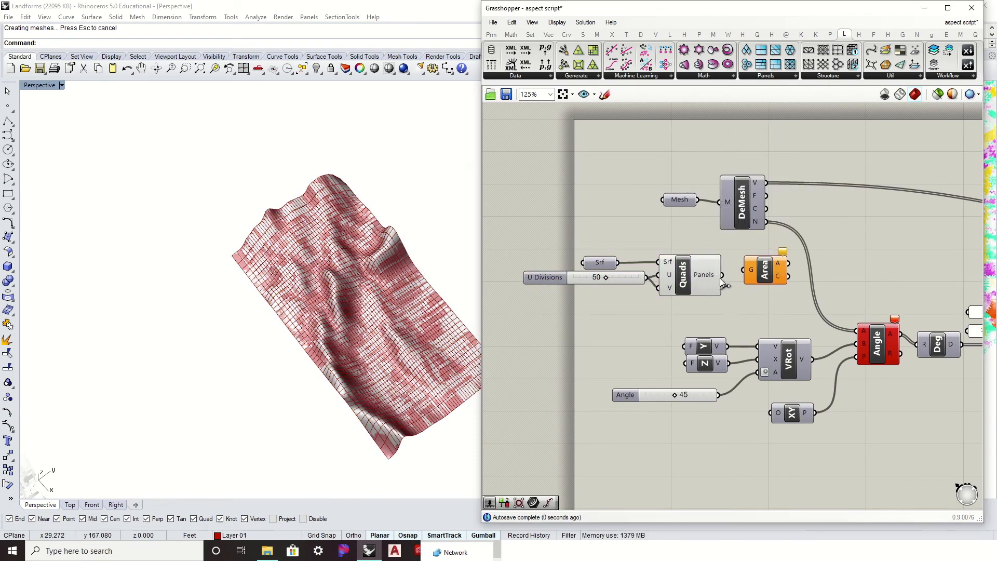
left_click_drag(721, 275, 767, 286)
left_click(780, 248)
right_click_drag(780, 247, 770, 257)
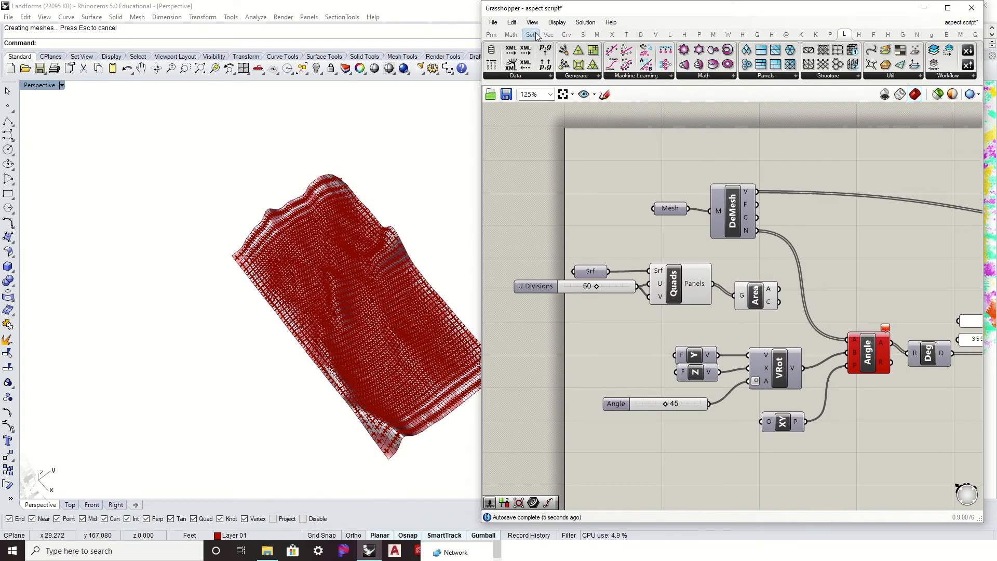
Add a Surface Closest Point component, feeding Area's C output into P and the Quads Panels output into S.
left_click(583, 34)
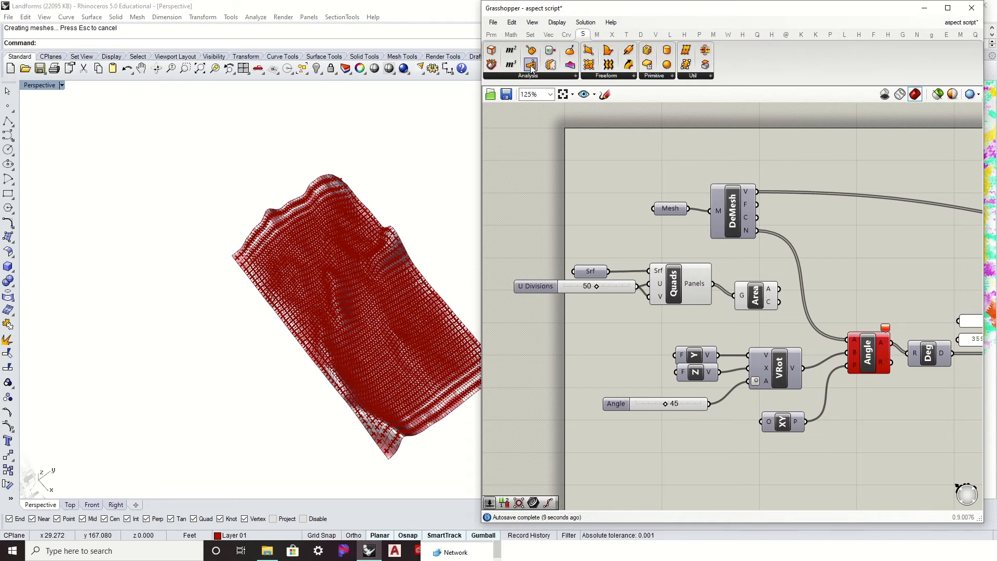
left_click_drag(530, 64, 830, 255)
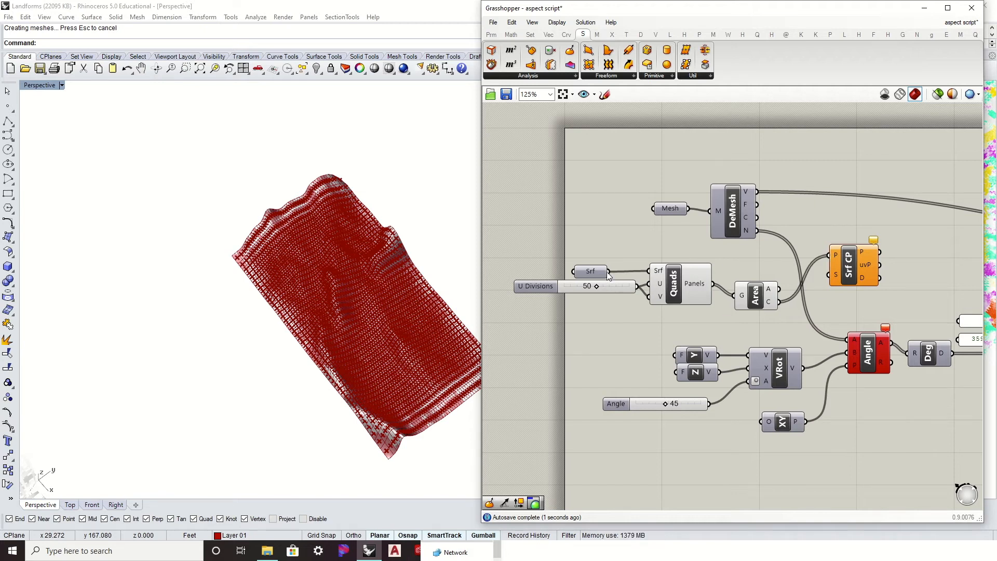
left_click_drag(713, 283, 839, 280)
left_click(748, 290)
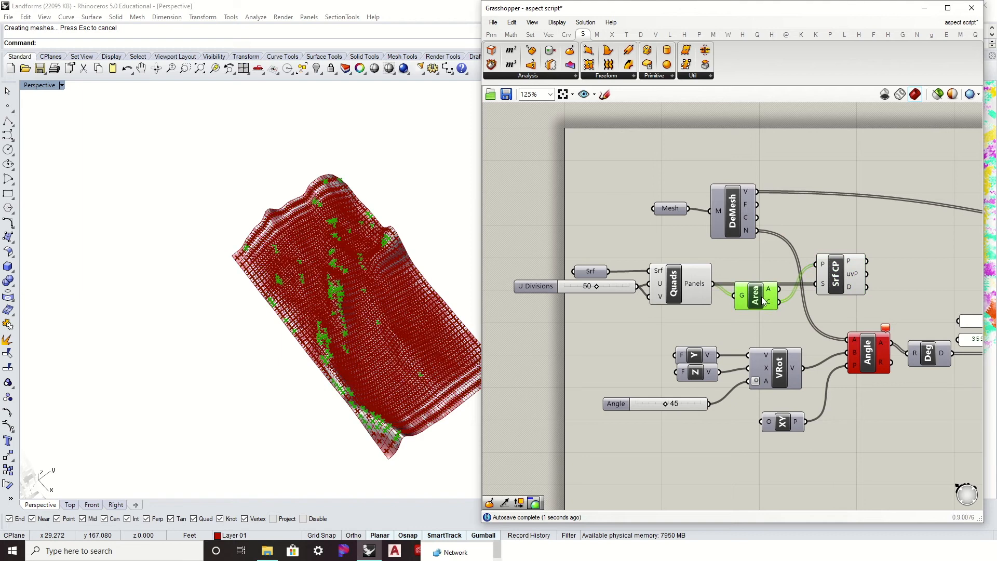
Turn off the preview of the Srf, Quads, Area and Srf CP components.
left_click_drag(801, 322, 634, 247)
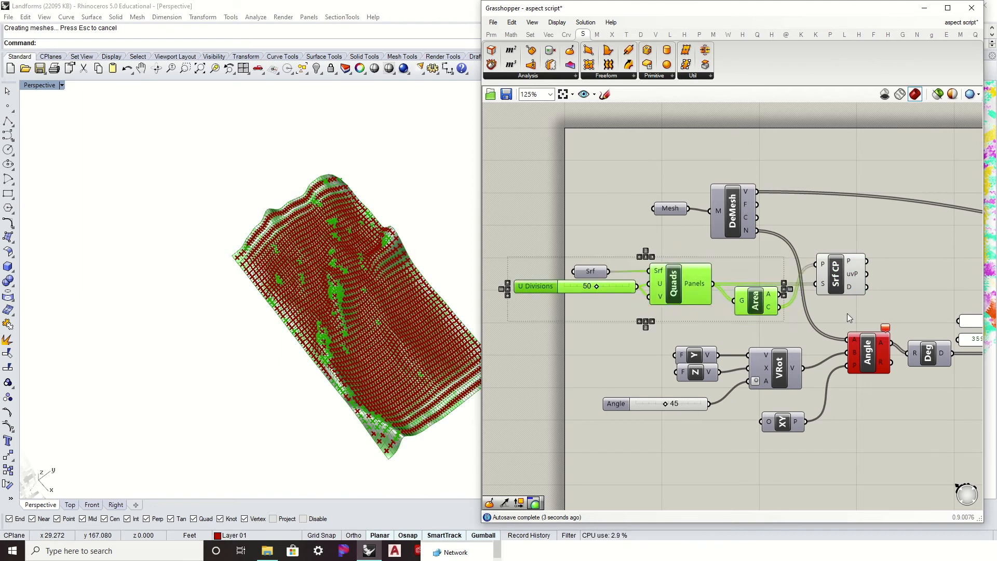
left_click_drag(846, 313, 593, 261)
middle_click(593, 261)
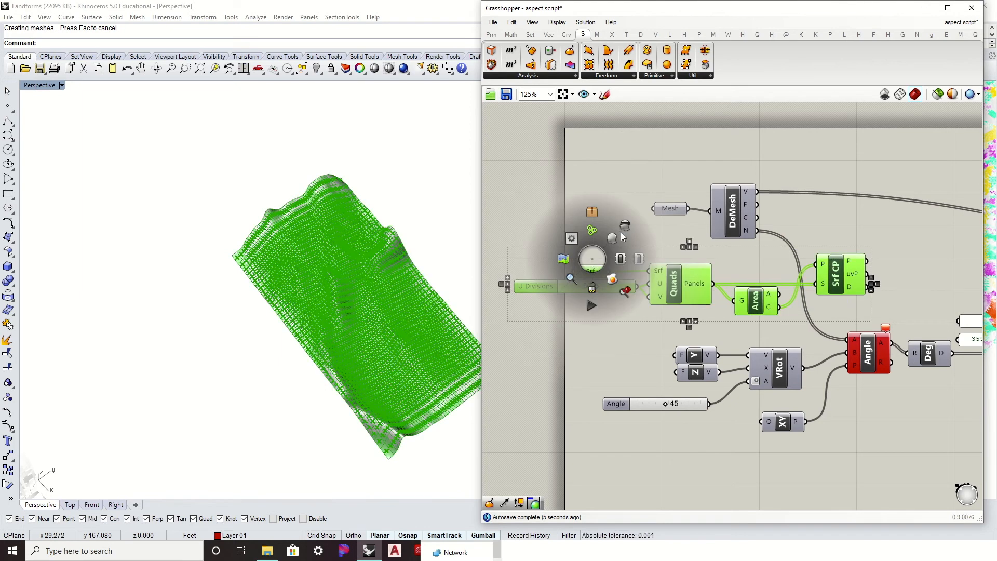
left_click(597, 216)
left_click(779, 257)
Move the Mesh and DeMesh components higher above the Quads group, then shift the entire definition down the canvas.
left_click_drag(724, 238, 647, 175)
left_click_drag(730, 217, 705, 159)
scroll(666, 170, "down", 3)
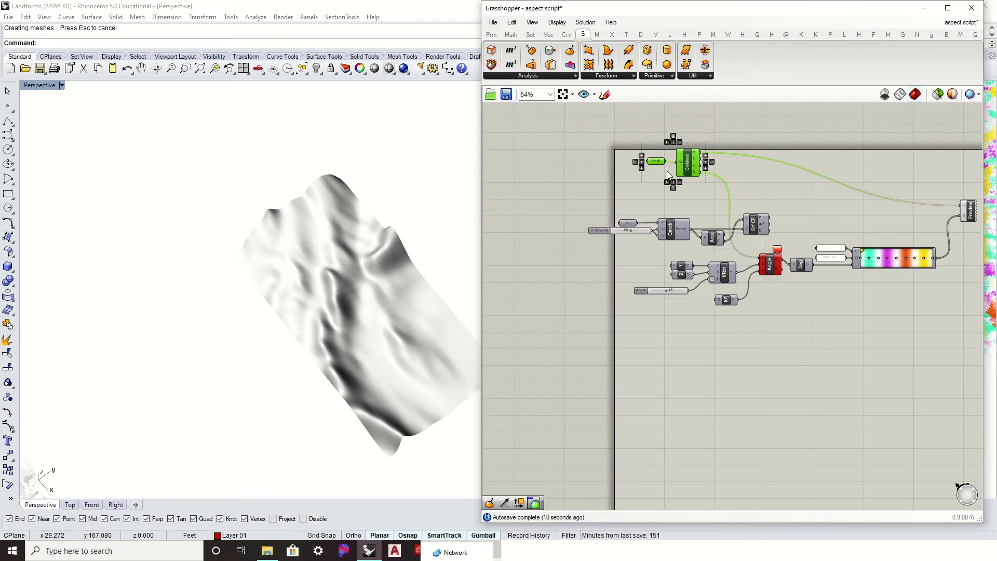
scroll(706, 221, "down", 3)
left_click_drag(869, 312, 589, 144)
left_click_drag(668, 181, 670, 205)
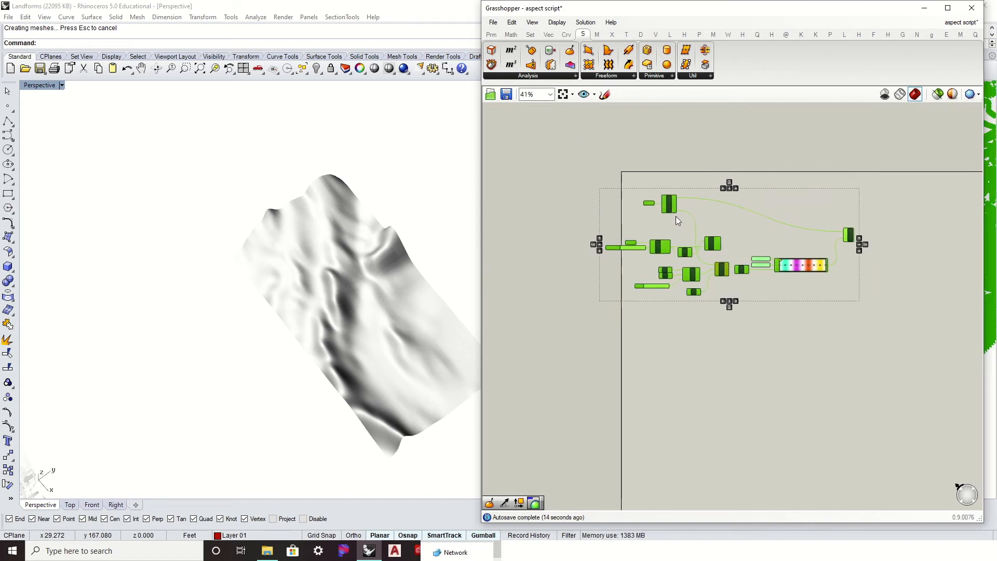
Raise the Preview component and move the Quads, Area and Srf CP group away from the Angle component to make room.
scroll(676, 217, "up", 5)
left_click(755, 227)
right_click_drag(760, 227, 652, 213)
scroll(670, 218, "down", 2)
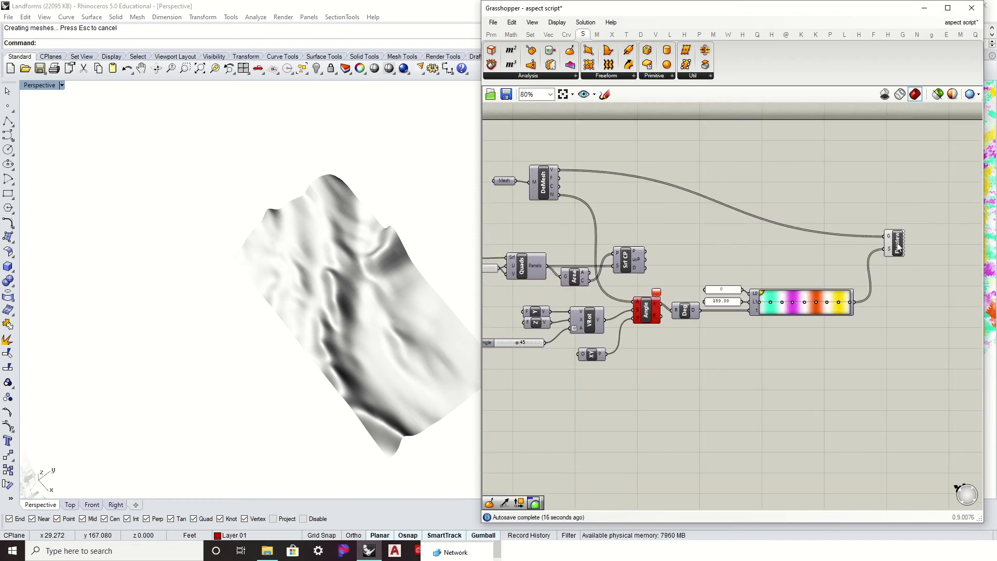
left_click_drag(899, 248, 907, 185)
left_click(761, 226)
right_click_drag(716, 232, 829, 218)
scroll(731, 276, "up", 1)
left_click_drag(741, 282, 470, 198)
left_click_drag(724, 216, 659, 204)
left_click(643, 167)
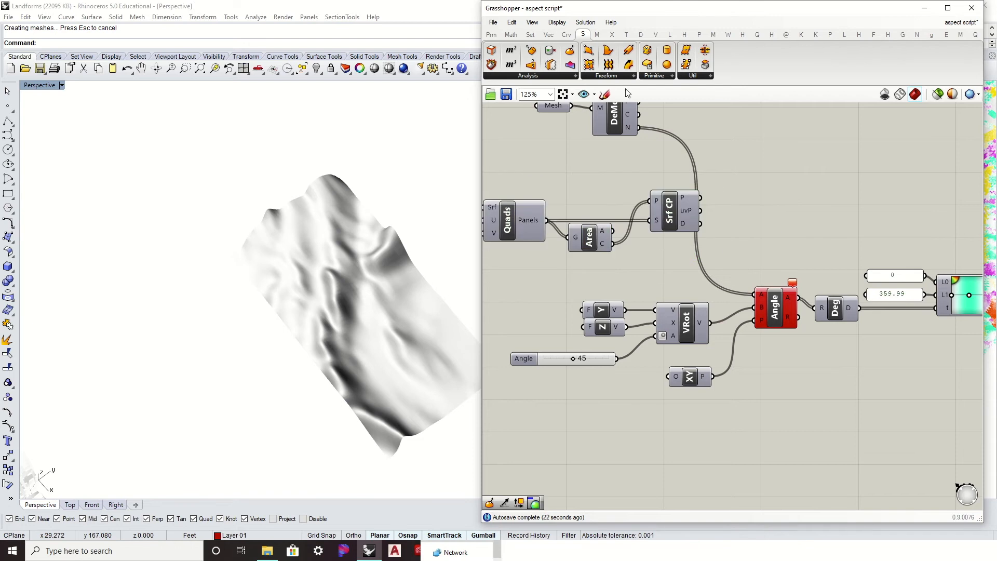
Add an Evaluate Surface component, connecting the Quads Panels output to S and Srf CP's uvP output to uv.
left_click_drag(570, 51, 822, 196)
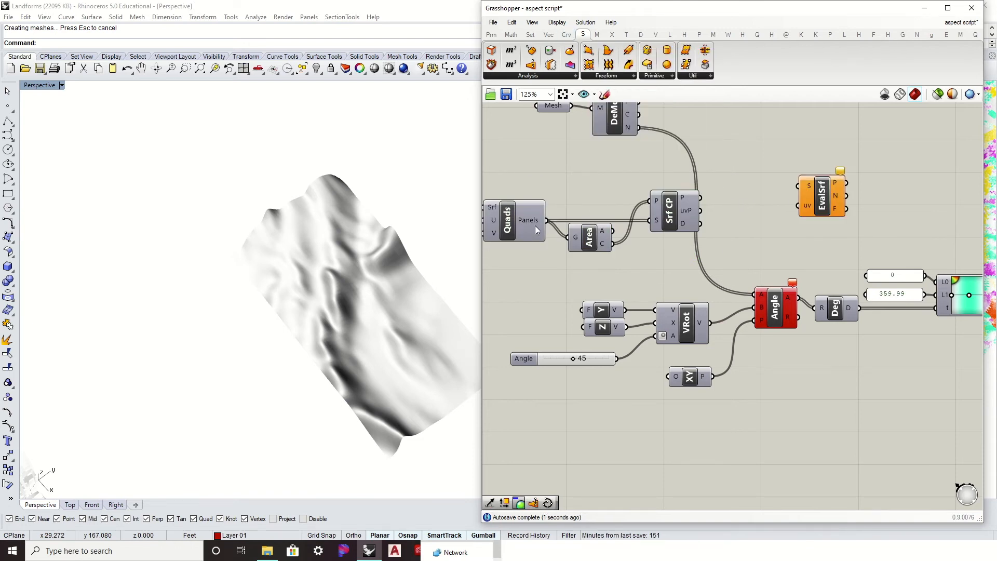
left_click_drag(712, 185, 798, 186)
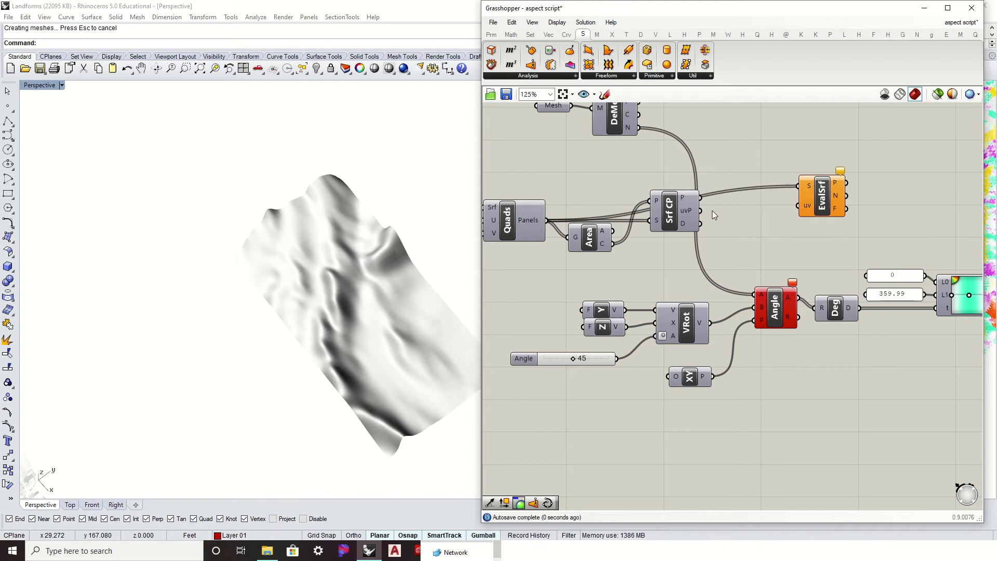
left_click_drag(701, 210, 763, 217)
Turn off the EvalSrf preview and move Srf CP and EvalSrf closer to the Area component.
right_click(768, 206)
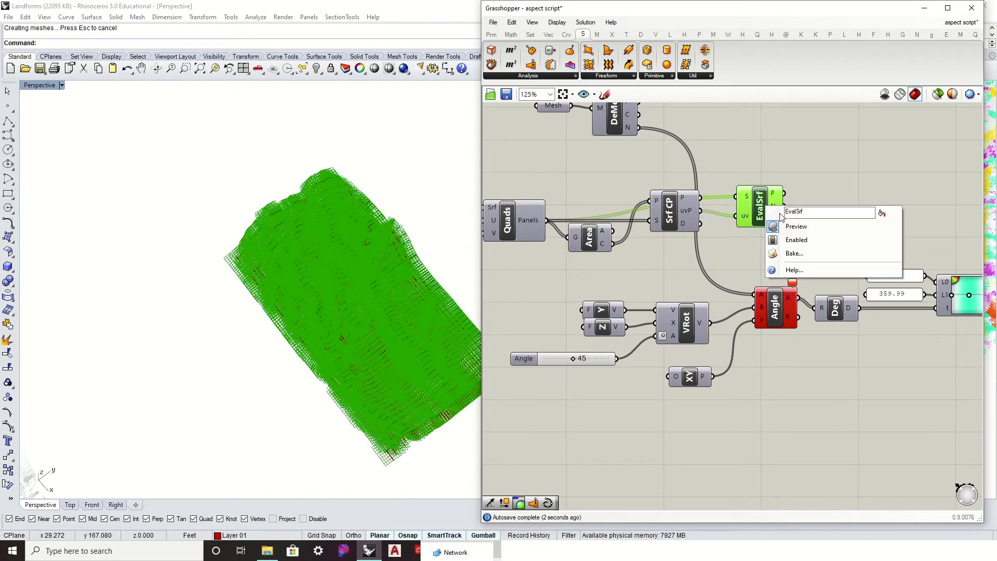
left_click(789, 224)
left_click_drag(680, 223, 650, 223)
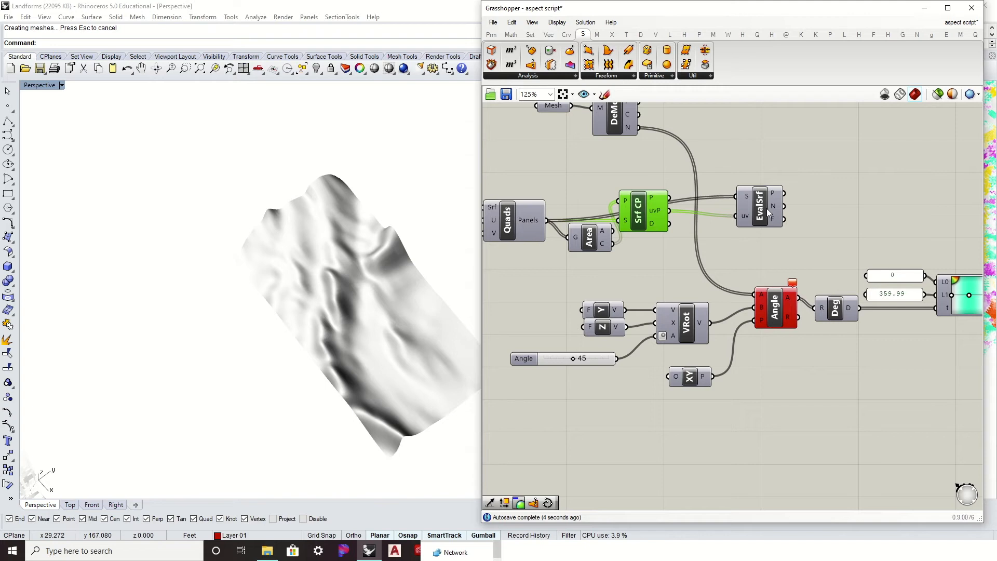
left_click_drag(759, 207, 707, 208)
right_click_drag(673, 162, 699, 189)
Connect EvalSrf's N output to the Angle component's A input, replacing the DeMesh normals connection.
mouse_move(654, 154)
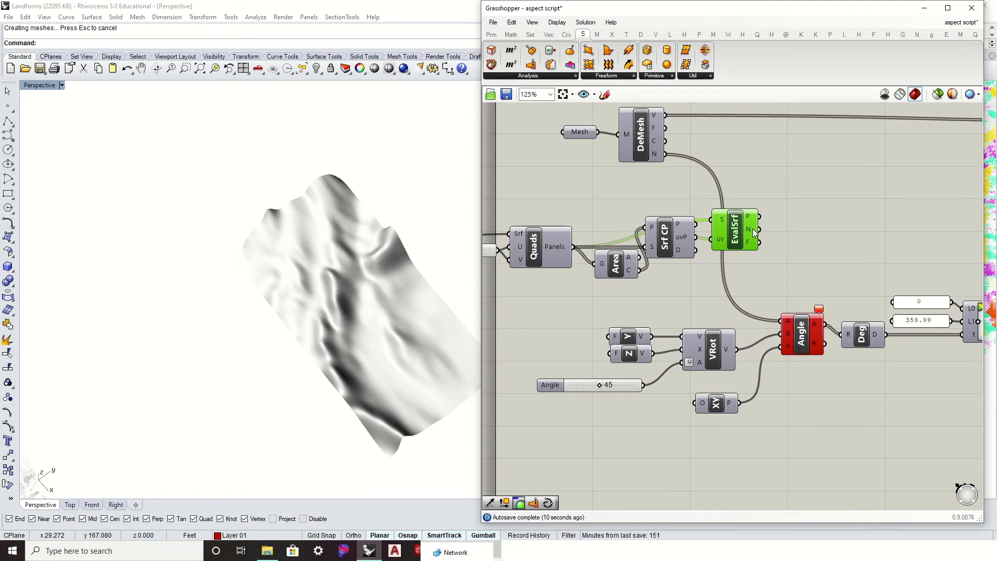
left_click_drag(759, 229, 780, 326)
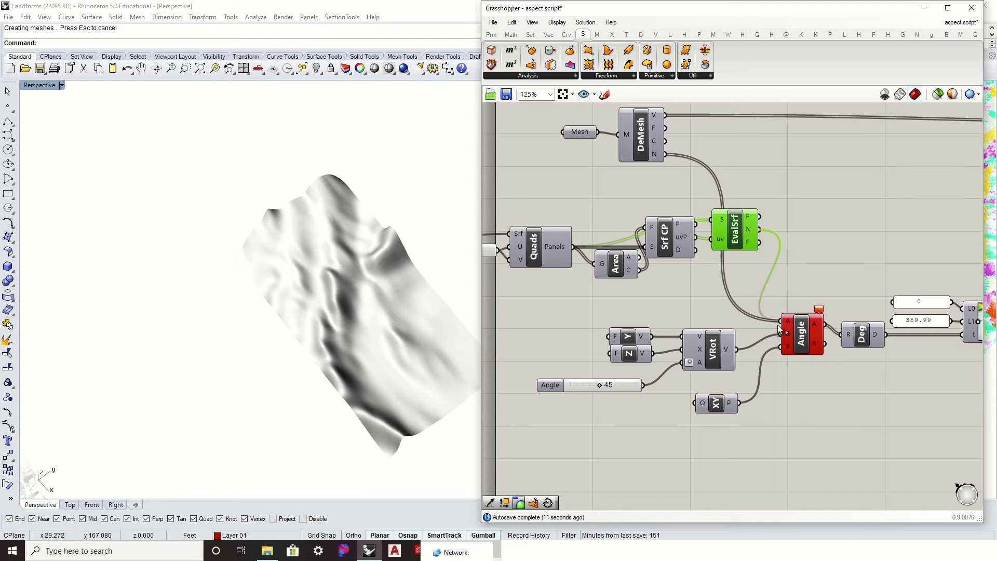
left_click(851, 271)
right_click_drag(748, 291, 796, 271)
right_click_drag(335, 294, 335, 245)
right_click_drag(769, 239, 638, 262)
scroll(637, 262, "down", 2)
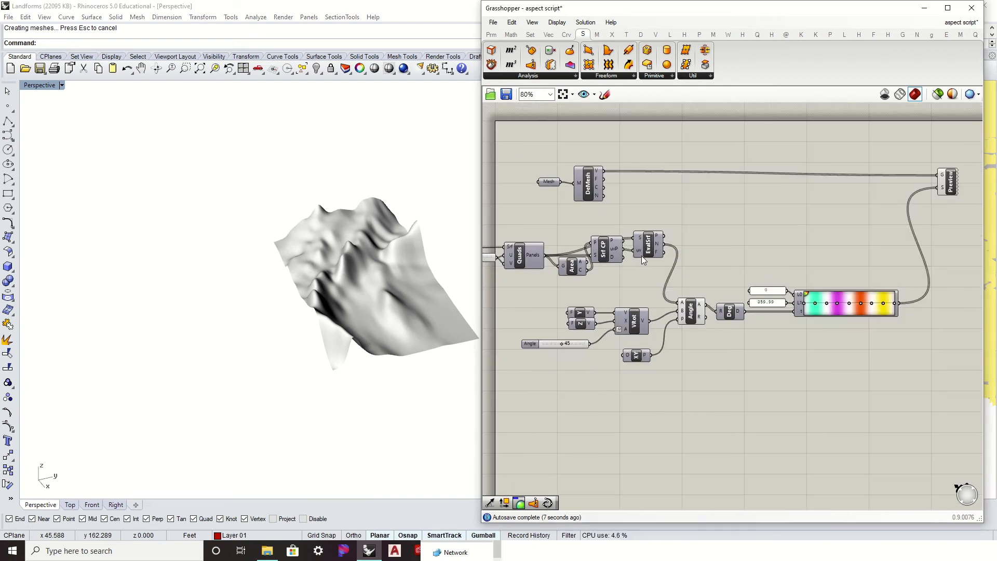
scroll(712, 259, "up", 2)
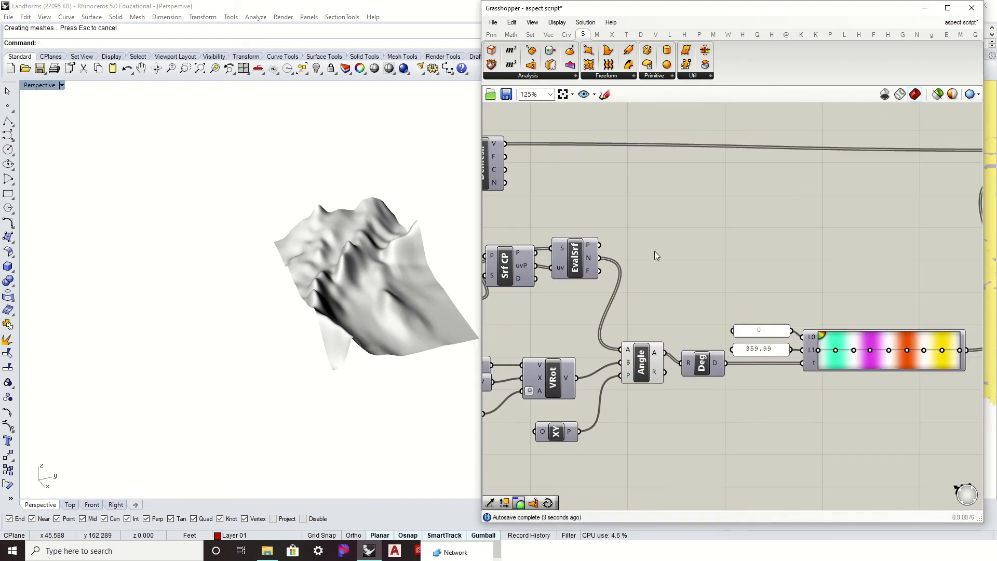
Lower the Preview component on the canvas and hide the terrain surface in the Rhino viewport.
right_click_drag(653, 250, 600, 236)
right_click_drag(812, 209, 771, 229)
left_click_drag(956, 167, 956, 205)
left_click(660, 222)
left_click(353, 280)
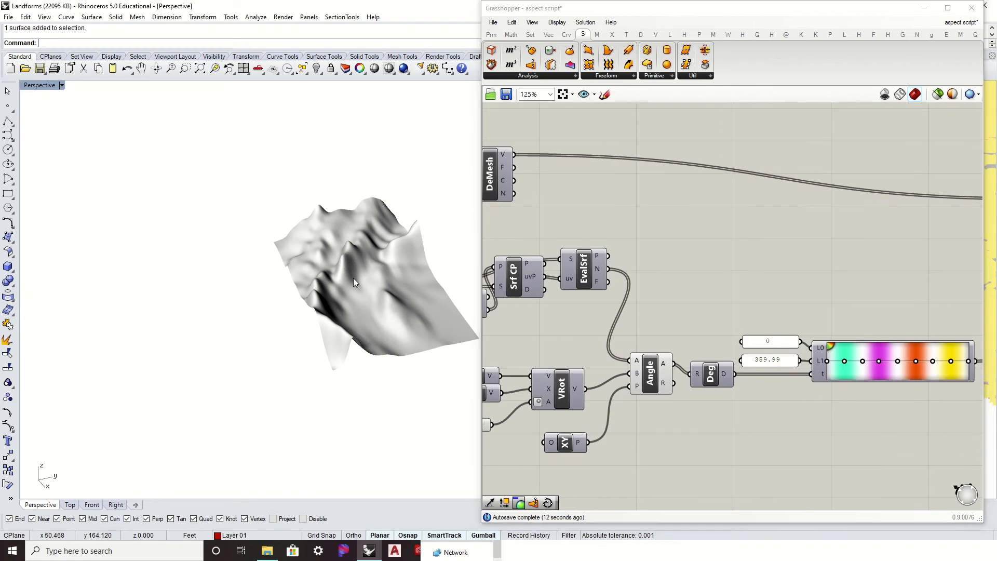
key("Return")
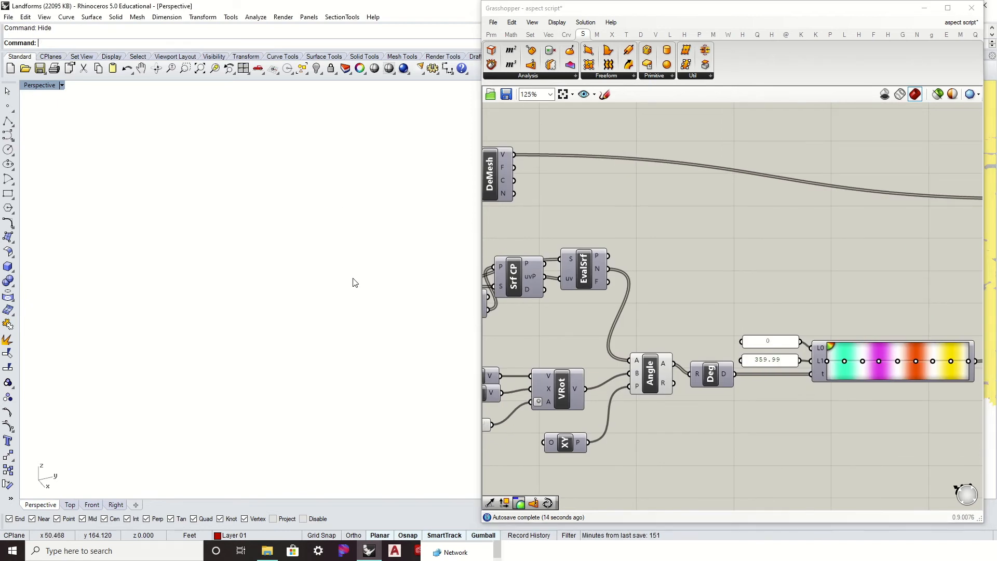
Move Area, Srf CP and EvalSrf lower, and connect the Quads Panels output to Preview's G input in place of the DeMesh vertices.
scroll(657, 260, "down", 2)
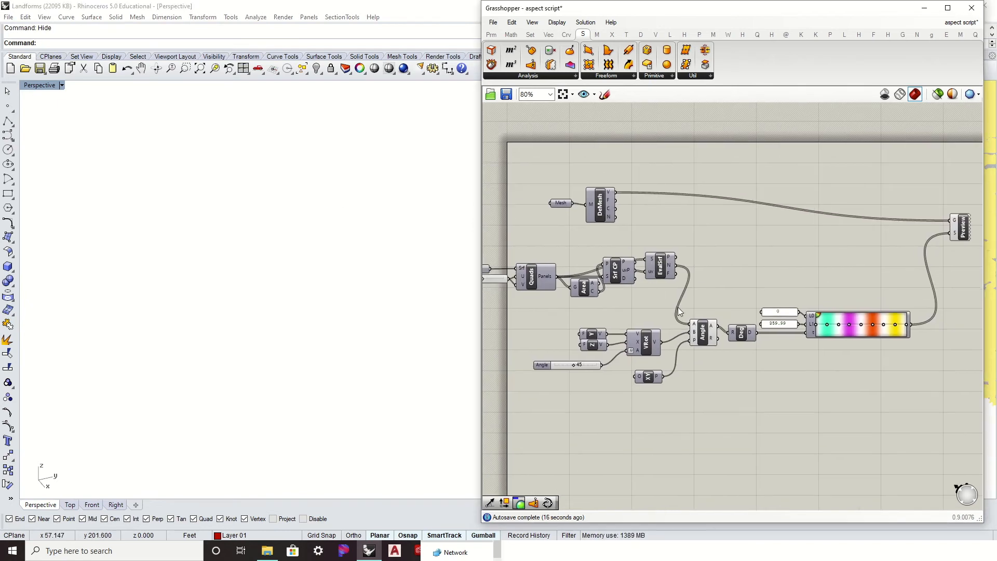
left_click_drag(677, 307, 561, 249)
left_click_drag(619, 279, 625, 302)
left_click(629, 264)
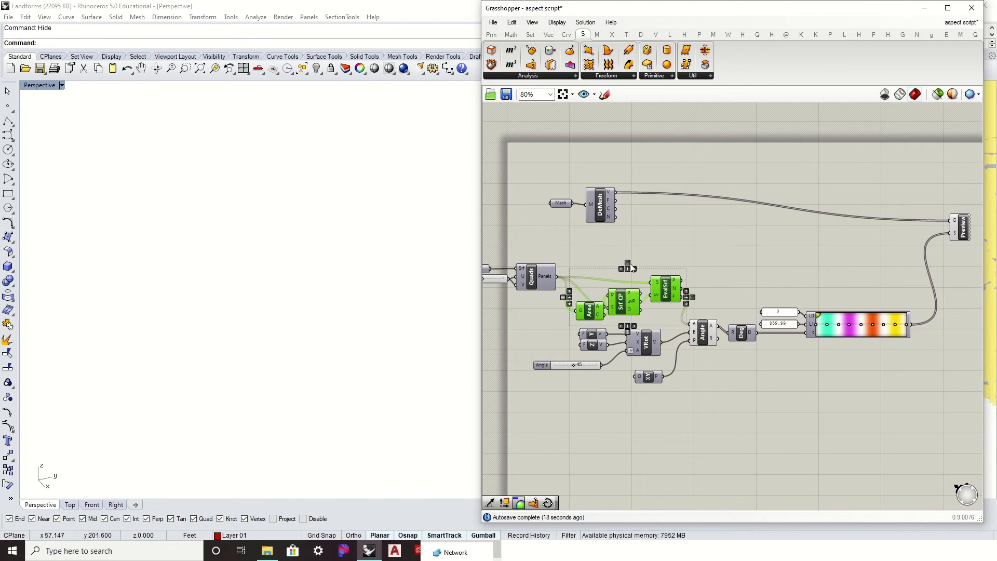
left_click(582, 259)
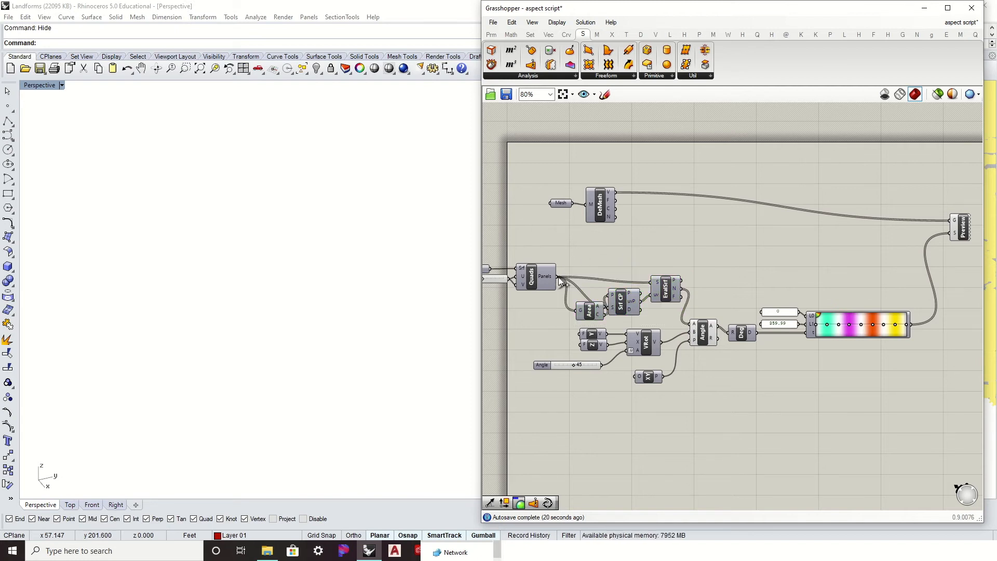
left_click_drag(559, 276, 955, 287)
left_click(636, 248)
Examine the aspect-coloured quad panels and the separate grey panelled terrain in the Rhino viewport.
right_click_drag(316, 302, 386, 327)
right_click_drag(429, 388, 413, 249)
scroll(335, 349, "down", 5)
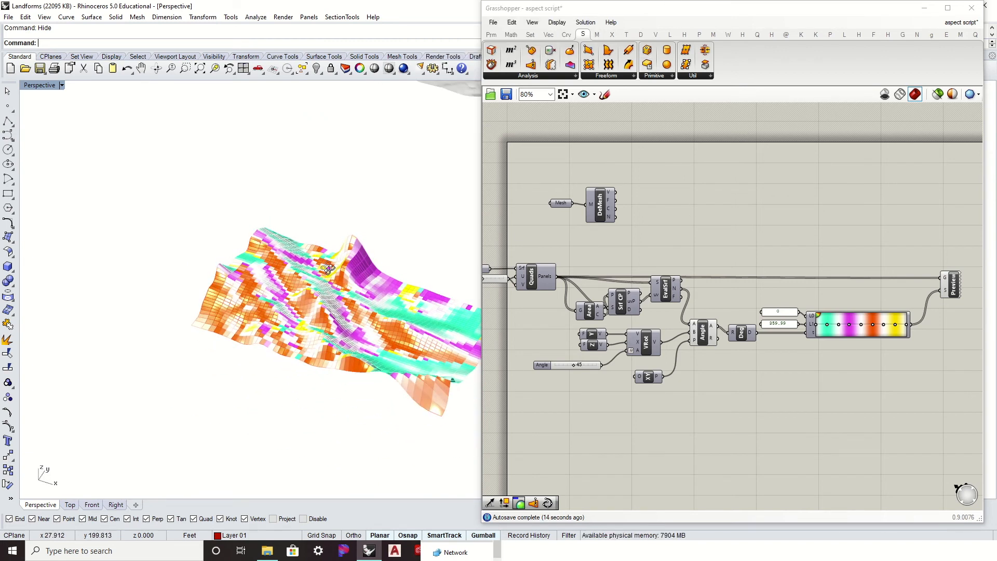
mouse_move(328, 268)
right_mouse_down()
mouse_move(258, 212)
mouse_move(342, 257)
mouse_move(299, 306)
mouse_move(311, 265)
right_mouse_up()
scroll(359, 235, "down", 3)
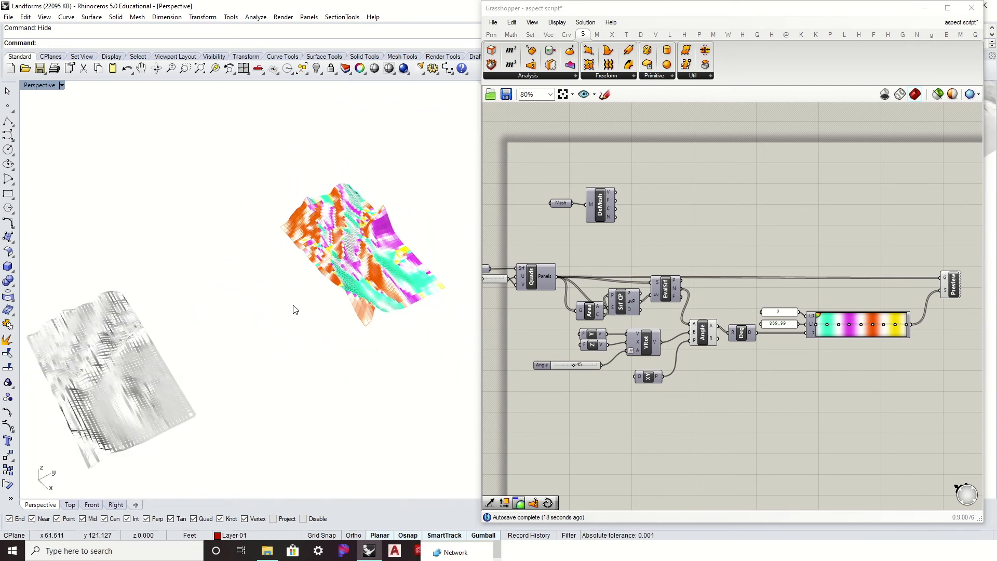
right_click_drag(237, 305, 383, 202)
scroll(191, 316, "up", 5)
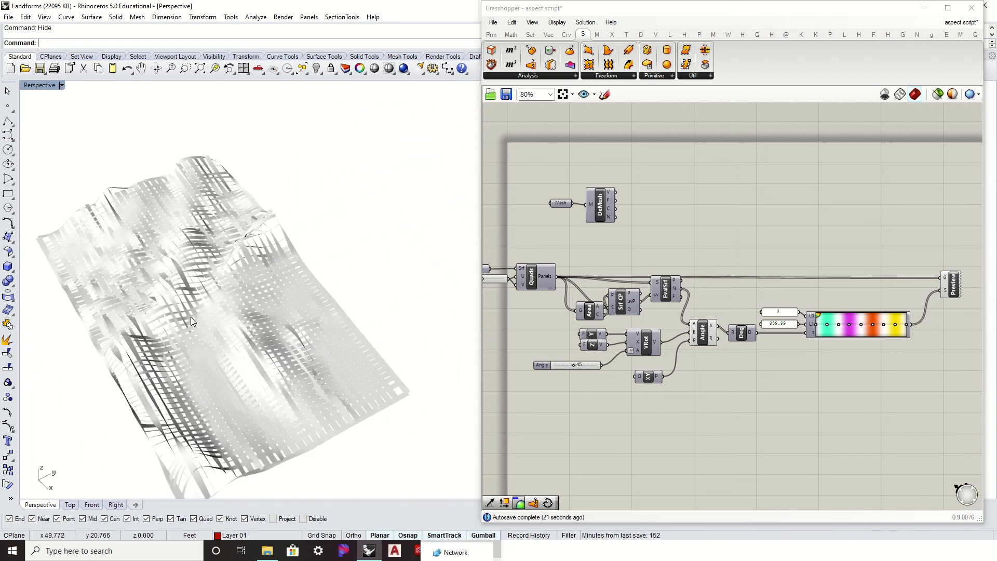
Move the whole Grasshopper definition over and slightly down on the canvas to free space ahead of the DeMesh branch.
right_click_drag(195, 314, 272, 254, "shift")
scroll(272, 255, "down", 3)
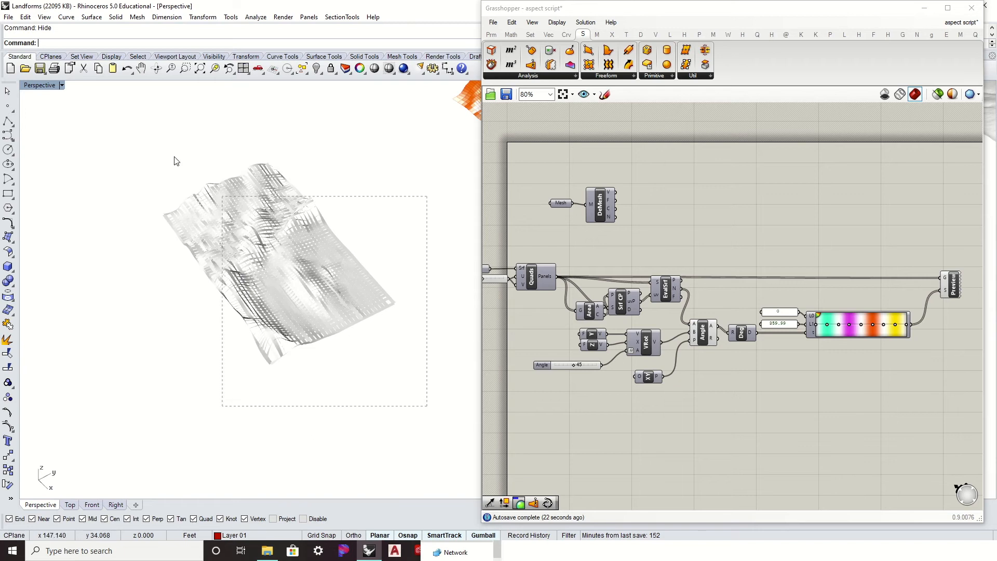
left_click_drag(90, 119, 89, 116)
right_click_drag(550, 262, 672, 260)
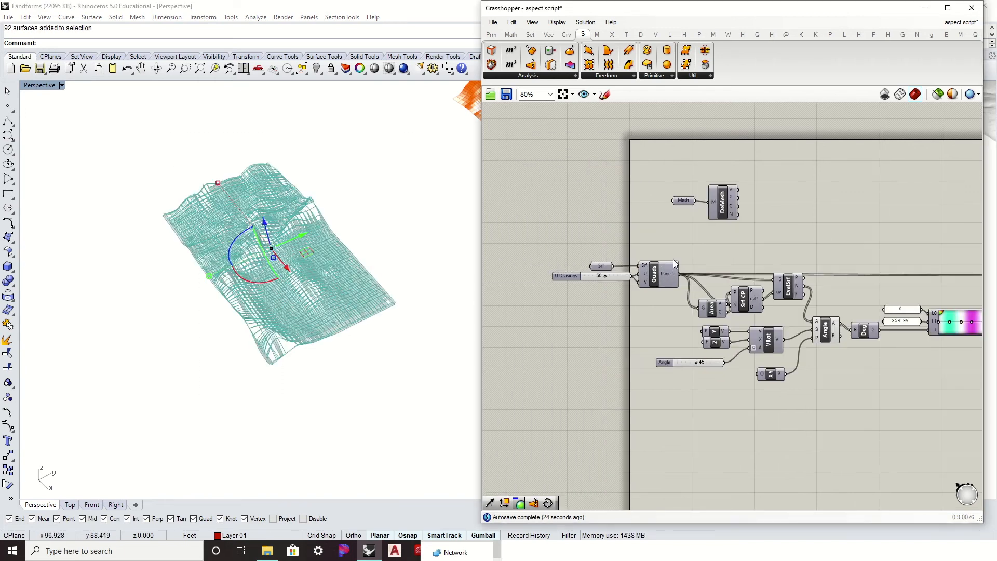
scroll(675, 260, "down", 4)
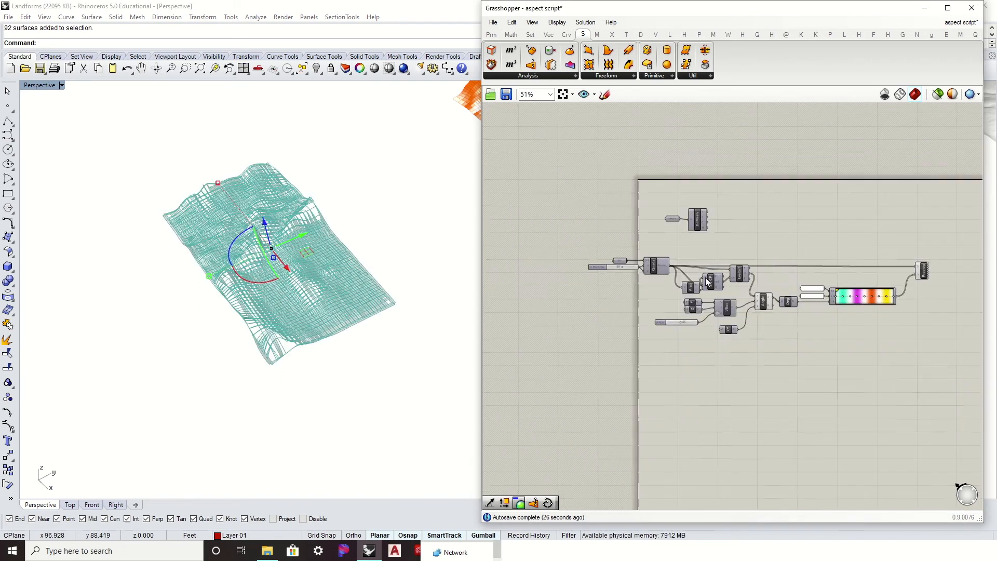
key("Escape")
left_click_drag(938, 367, 501, 167)
left_click_drag(698, 217, 786, 251)
left_click(726, 239)
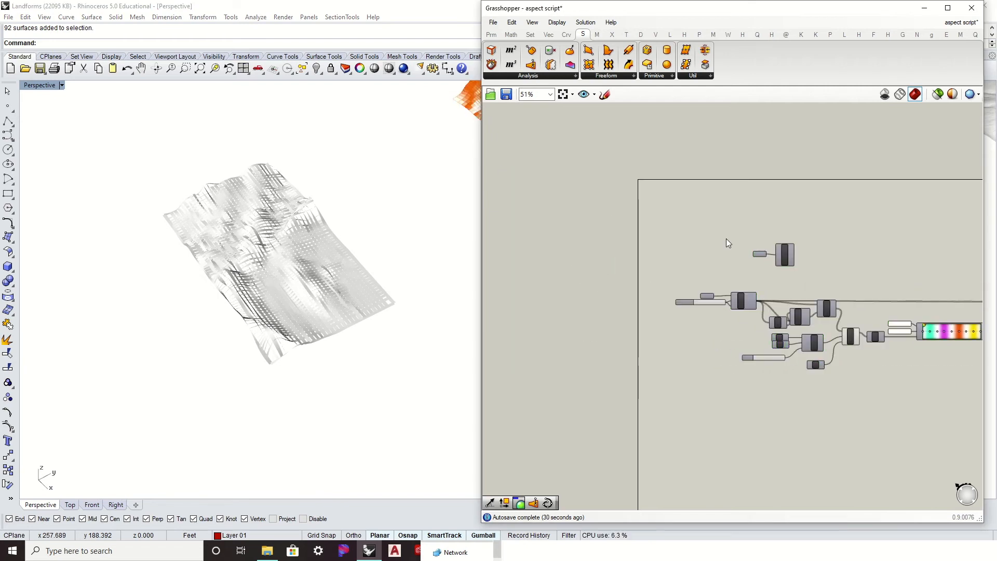
Select all the grey terrain panels in Rhino and reference them as multiple surfaces in a new Surface parameter near the Mesh parameter.
scroll(737, 280, "up", 2)
left_click_drag(423, 400, 119, 138)
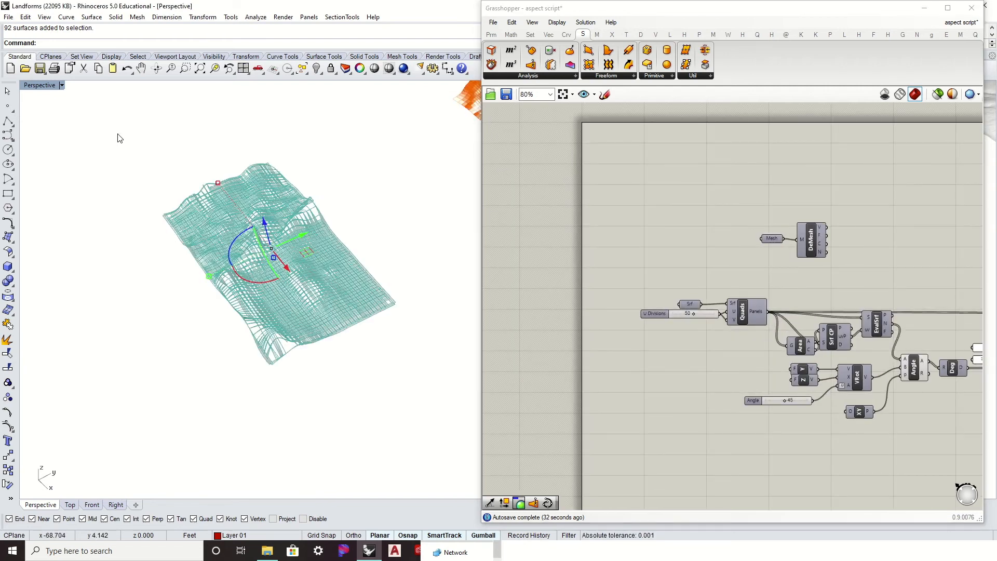
left_click(492, 34)
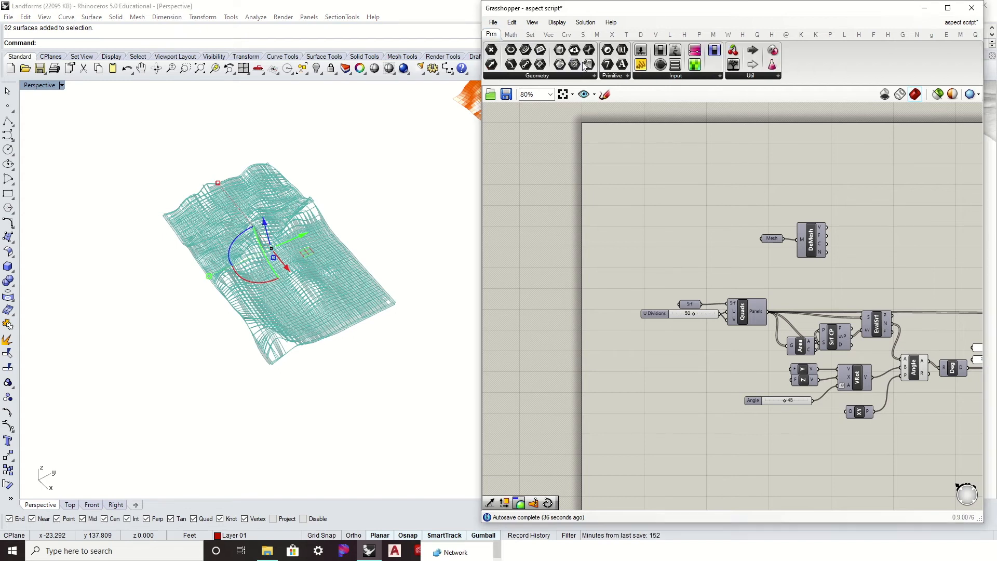
left_click_drag(588, 64, 646, 256)
right_click(648, 258)
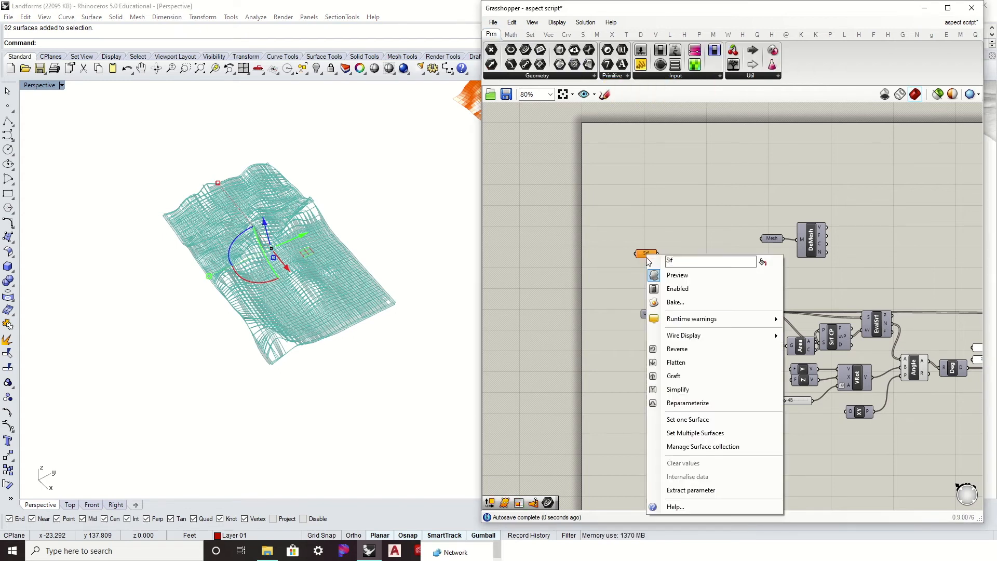
left_click(696, 431)
key("Return")
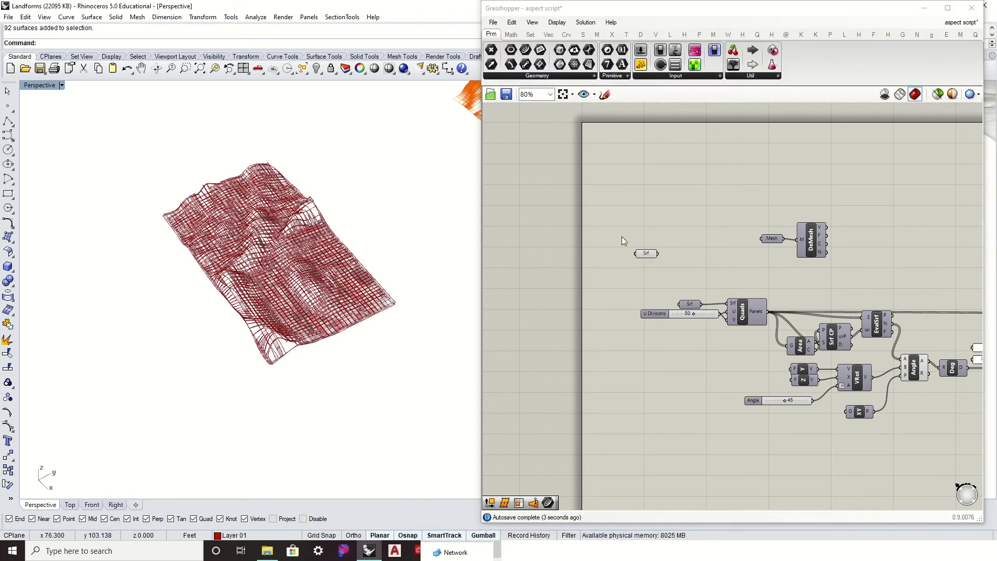
Turn off the new Surface parameter's preview and hide the source terrain panels in the Rhino viewport.
scroll(623, 236, "up", 2)
left_click_drag(661, 264, 673, 235)
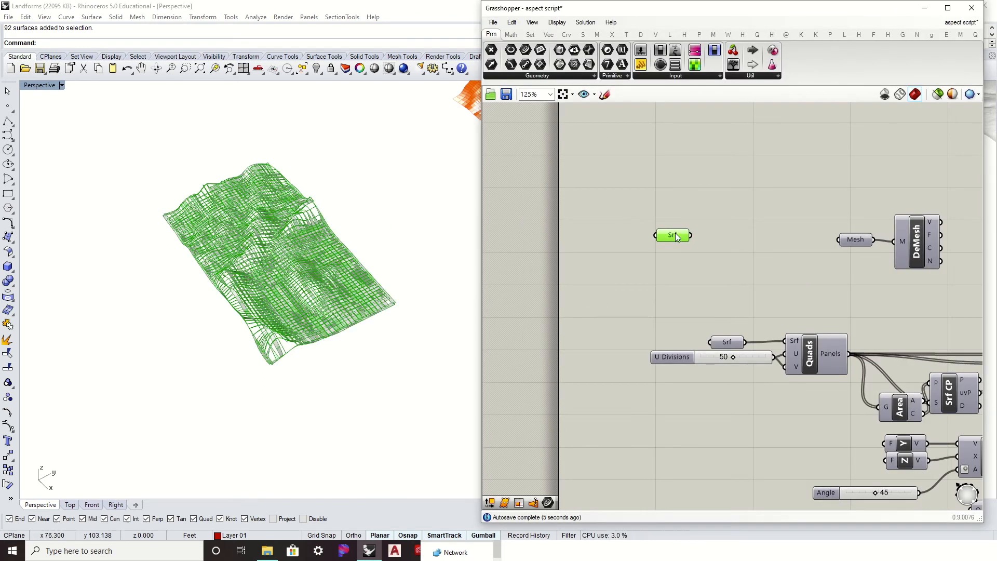
right_click(673, 236)
left_click(726, 255)
left_click(61, 132)
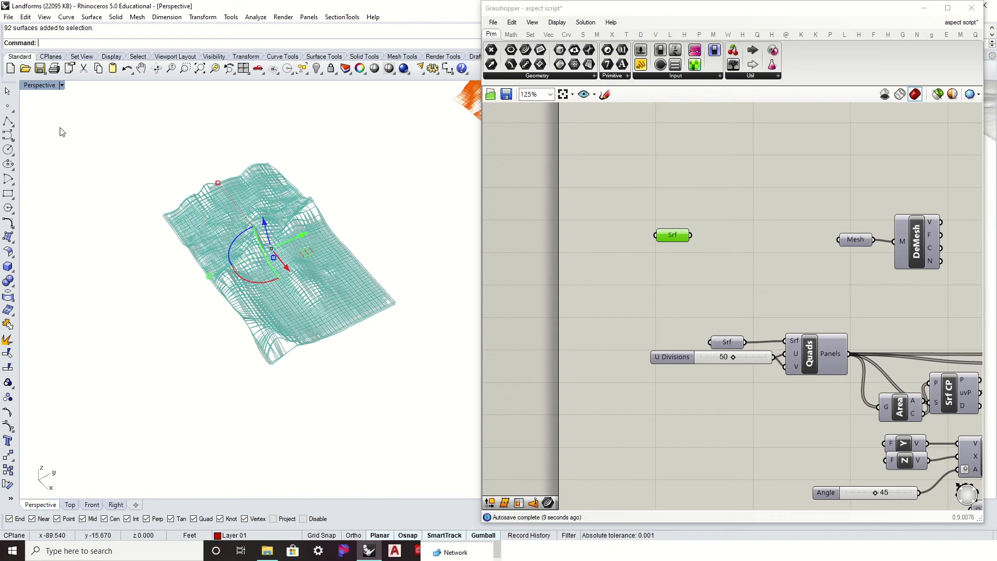
key("Return")
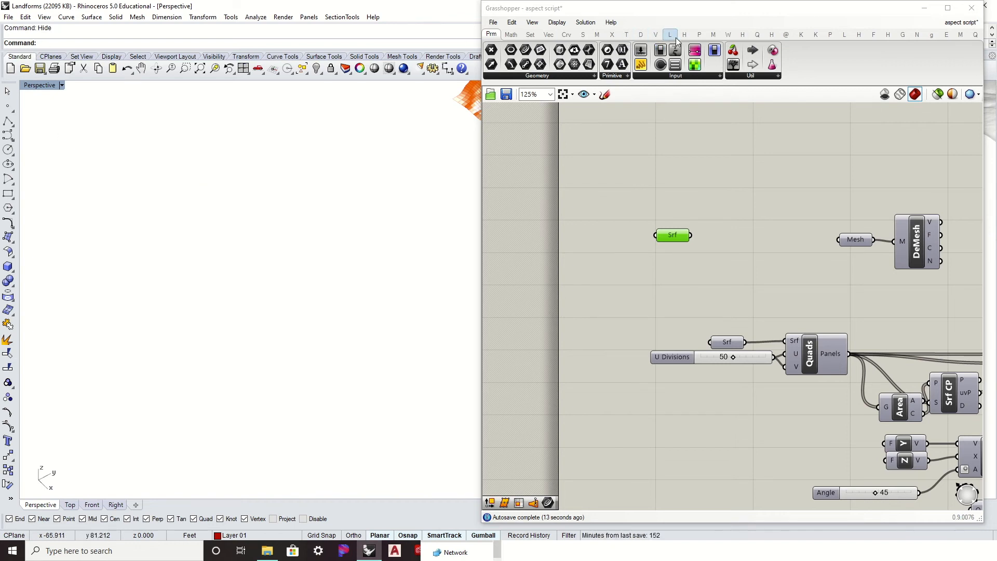
Insert a Mesh Brep component between the new Surface parameter and the Mesh parameter, and turn off its preview.
left_click(713, 35)
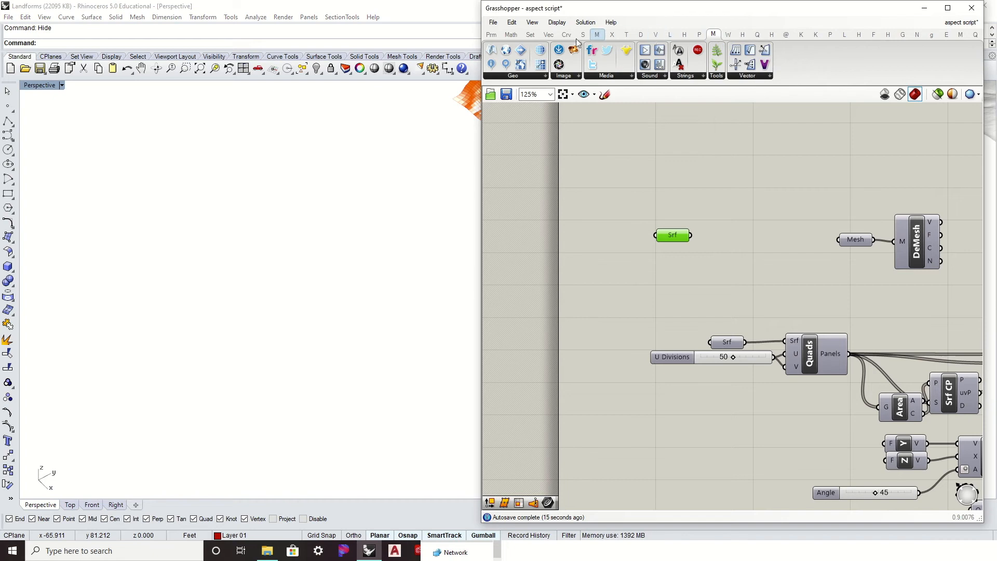
left_click(597, 36)
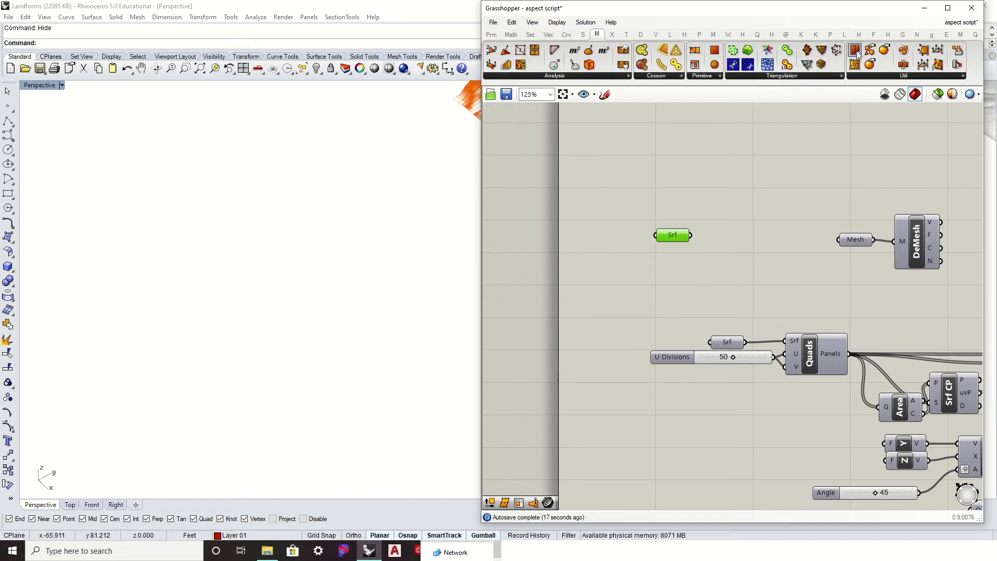
left_click_drag(787, 50, 857, 241)
left_click(801, 227)
scroll(800, 240, "up", 2)
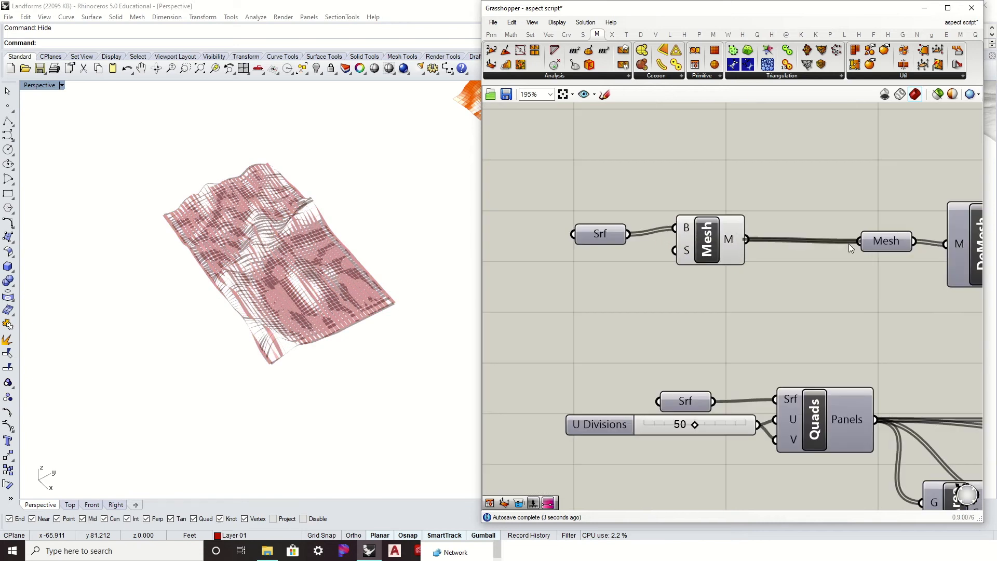
left_click(712, 247)
right_click(707, 244)
left_click(756, 266)
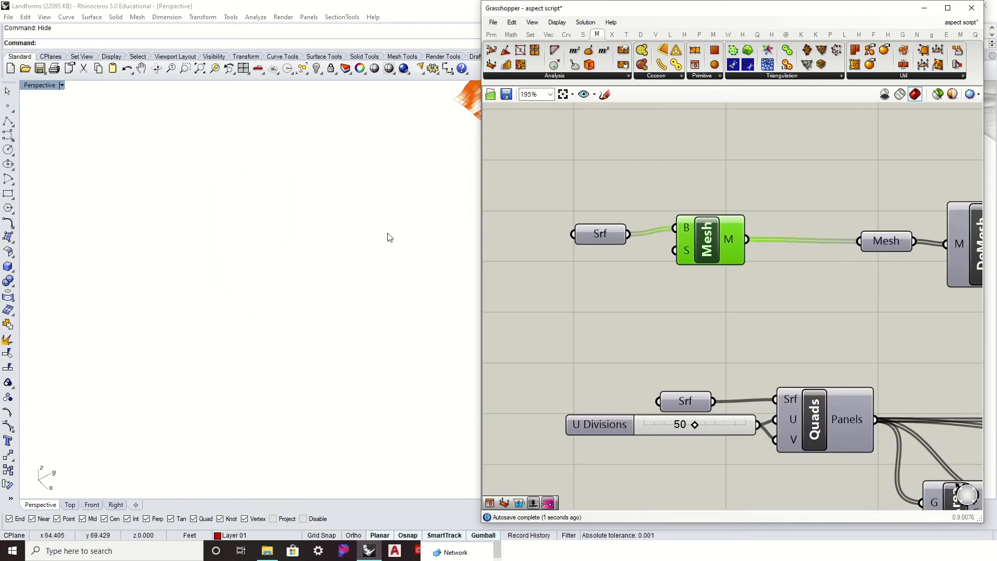
Connect DeMesh's N output to the Angle component's A input, replacing the EvalSrf normals.
right_click_drag(873, 248, 637, 227)
scroll(636, 227, "down", 2)
scroll(754, 257, "up", 1)
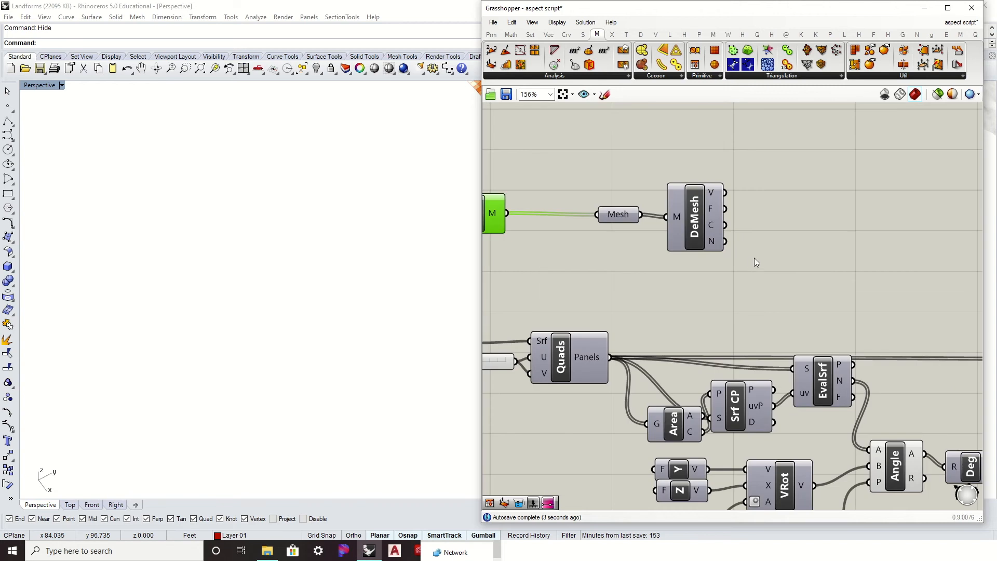
left_click_drag(725, 242, 871, 450)
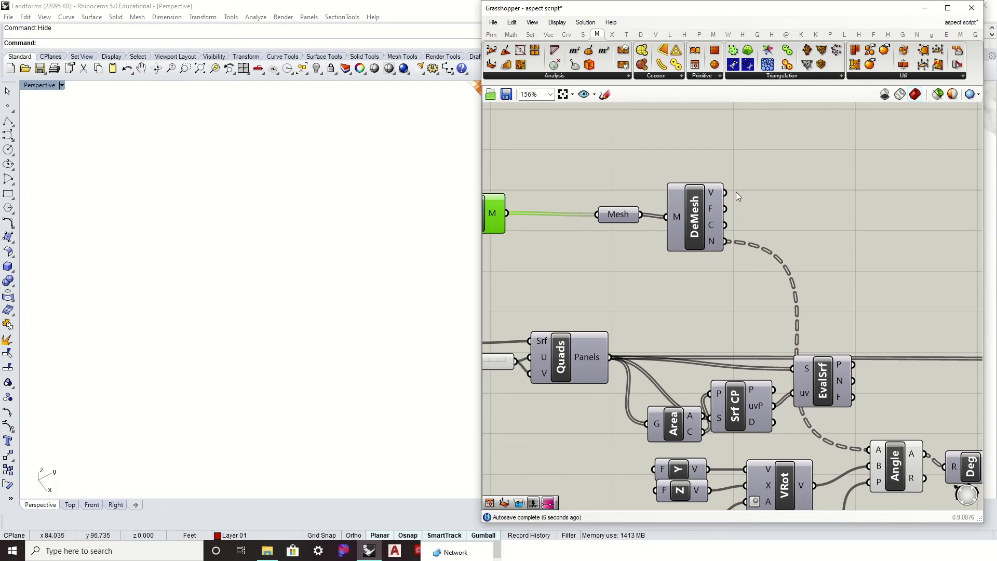
Flatten DeMesh's N output.
right_click_drag(727, 257, 671, 213)
right_click(655, 197)
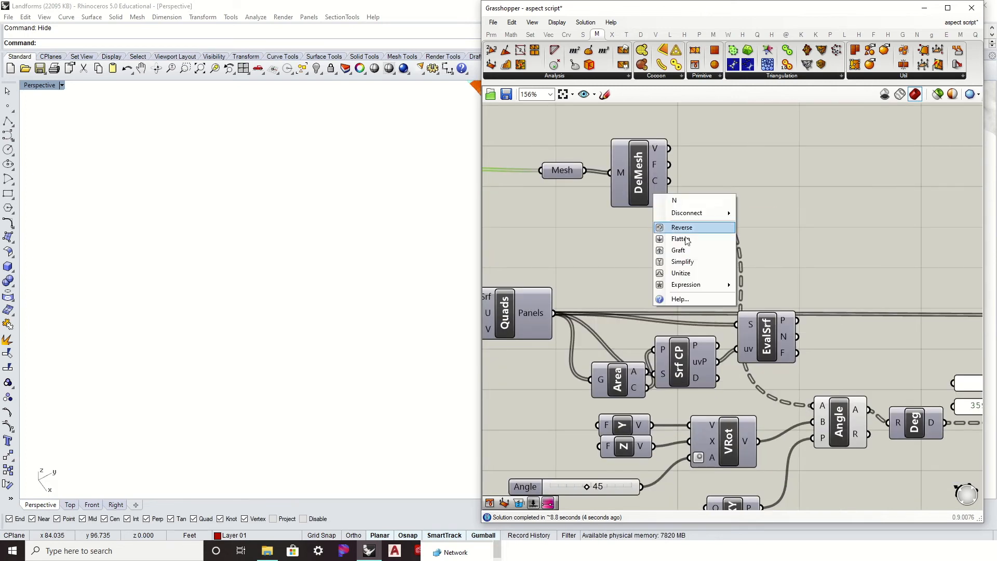
left_click(689, 240)
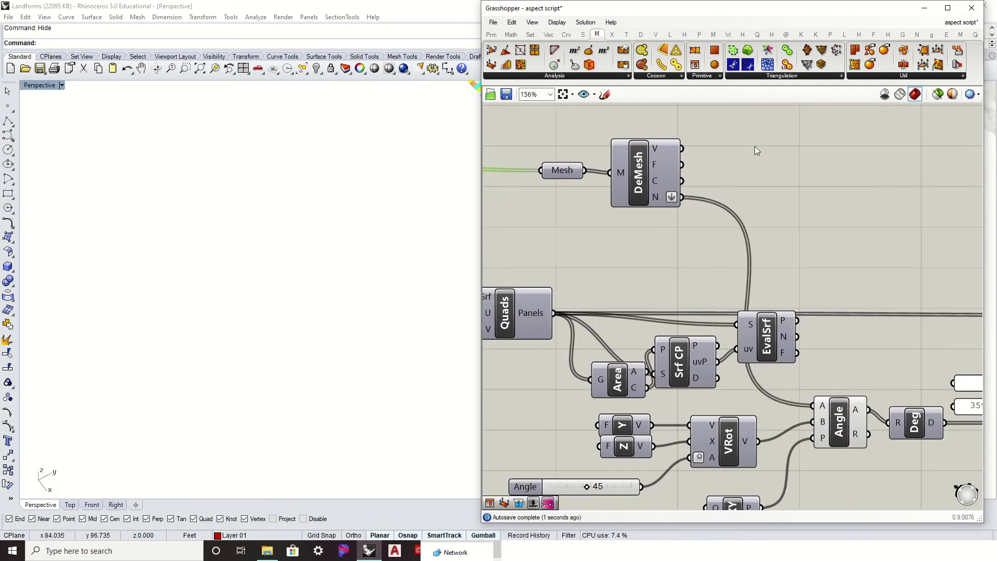
Add a Construct Mesh component beyond DeMesh and connect DeMesh's V and F outputs to its V and F inputs.
right_click_drag(824, 134, 789, 179)
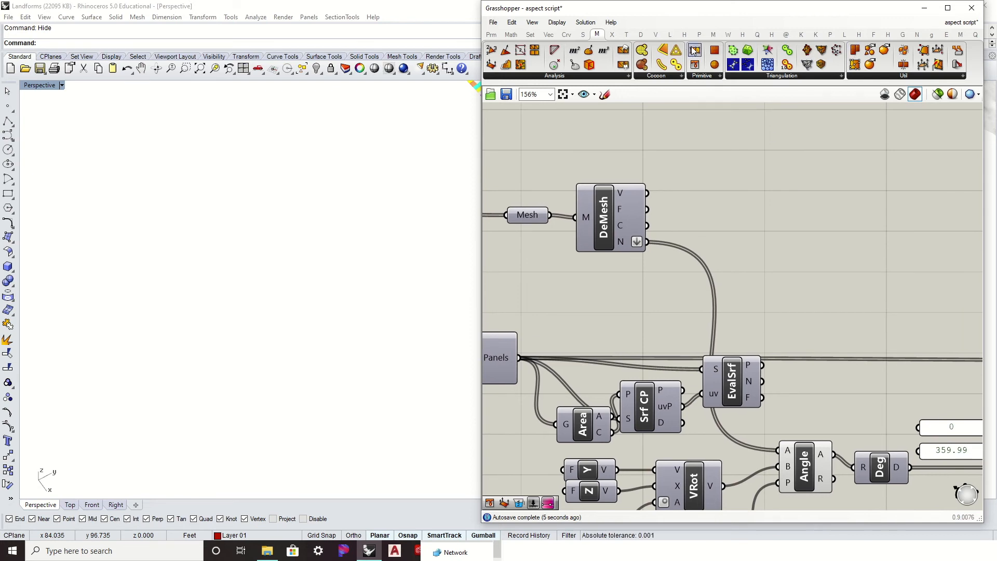
left_click_drag(694, 50, 871, 299)
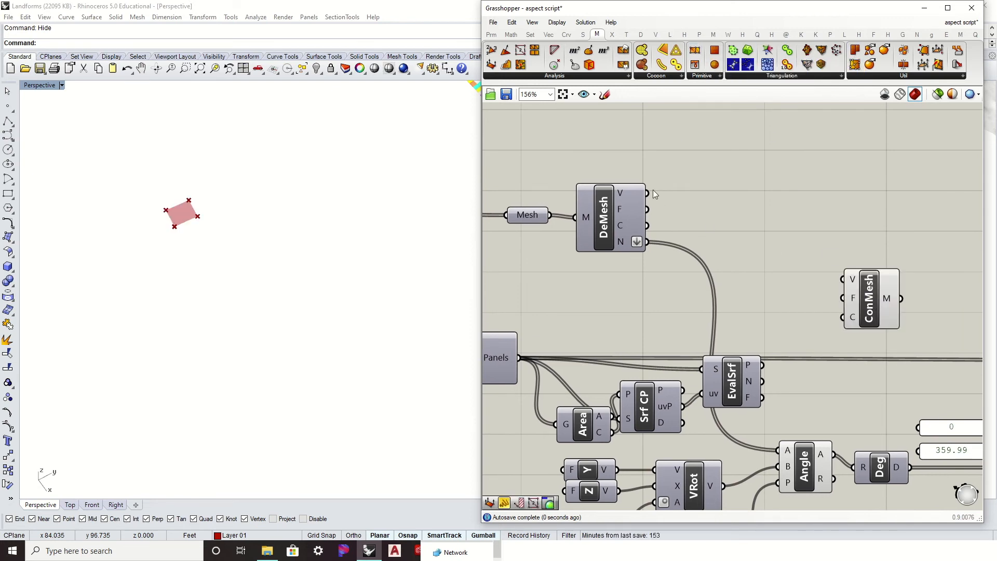
left_click_drag(648, 193, 843, 280)
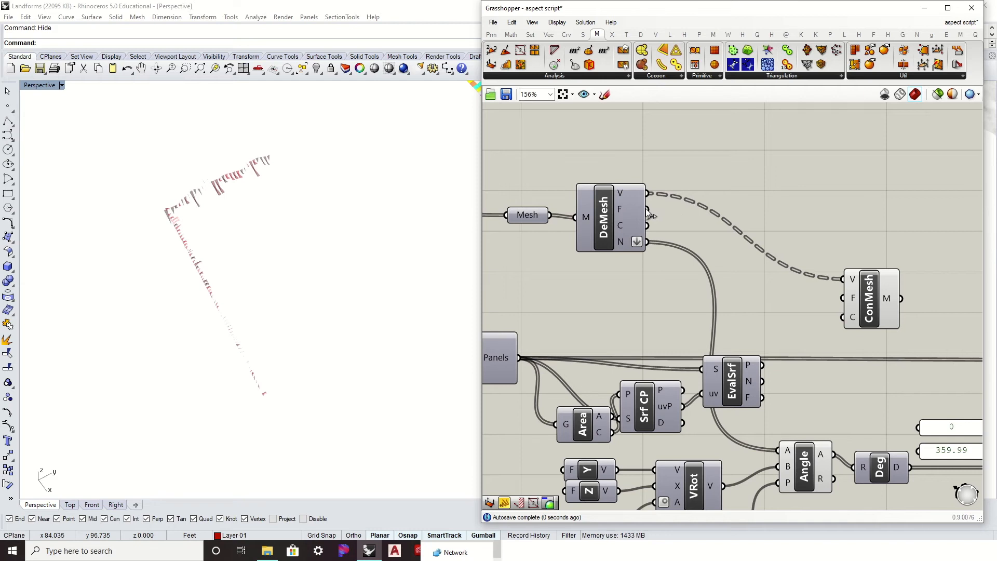
left_click_drag(648, 210, 842, 297)
left_click_drag(872, 311, 899, 232)
Try flattening the Construct Mesh component's V input and undo that flattening.
right_click(877, 203)
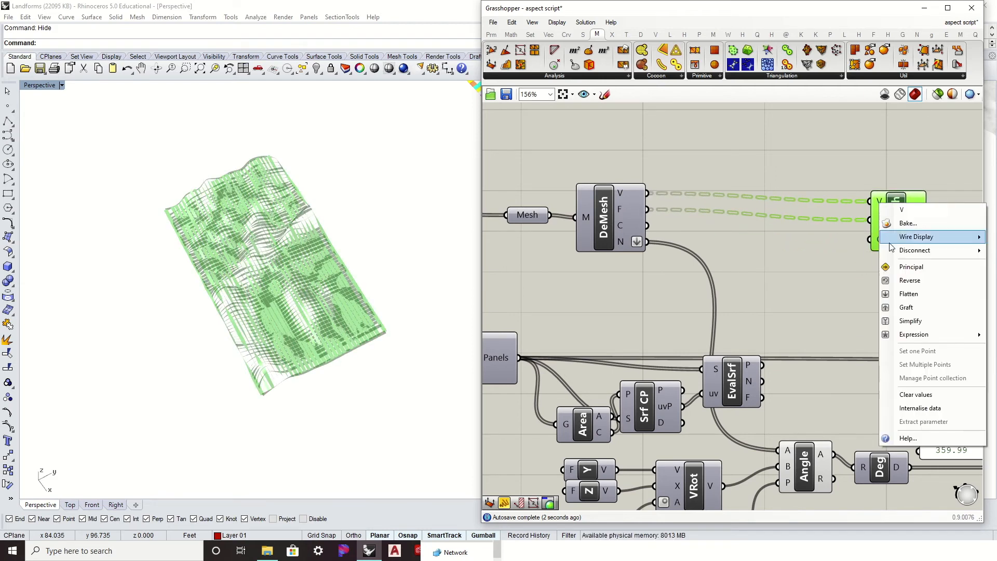
left_click(909, 294)
right_click(857, 219)
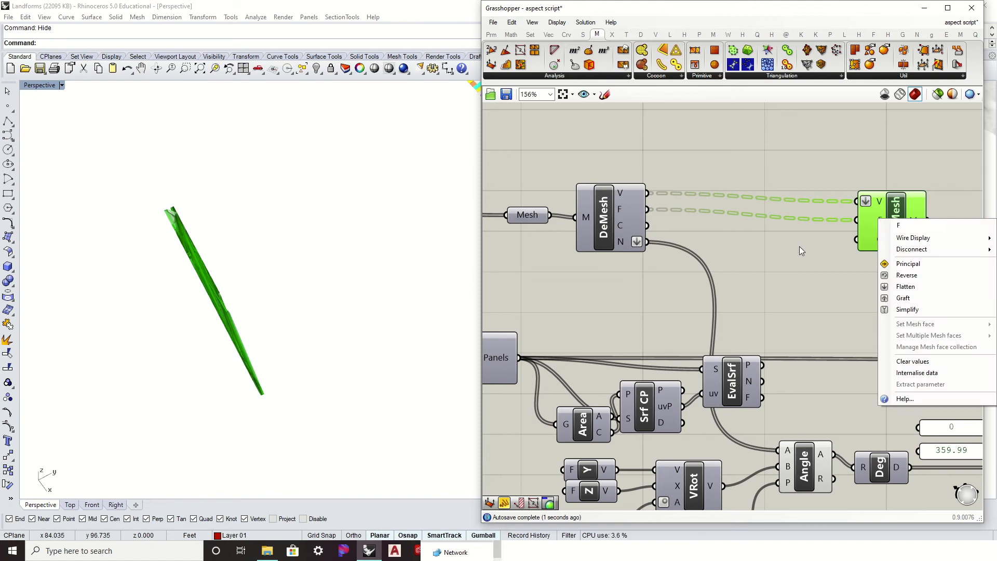
left_click(799, 246)
right_click(876, 200)
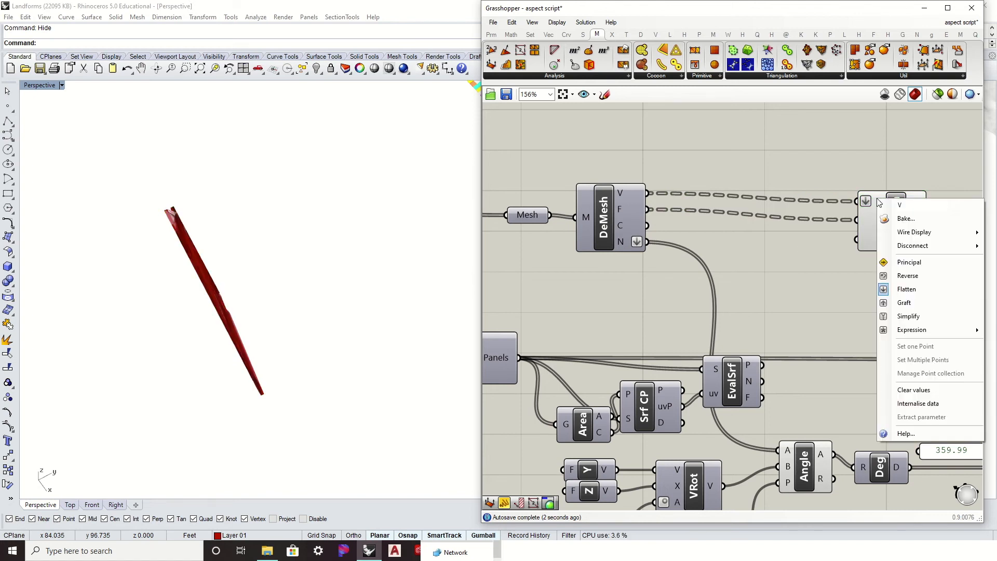
left_click(906, 289)
Remove the flattening from DeMesh's N output and inspect the data structure of the Degrees component's D output.
left_click_drag(883, 236, 909, 216)
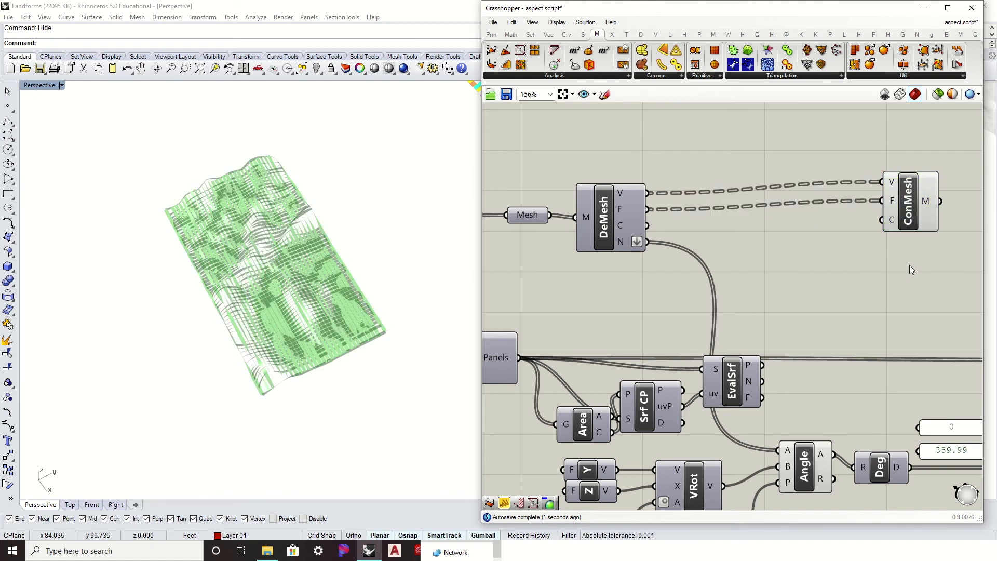
right_click_drag(909, 266, 712, 255)
scroll(712, 255, "down", 1)
right_click_drag(832, 269, 706, 268)
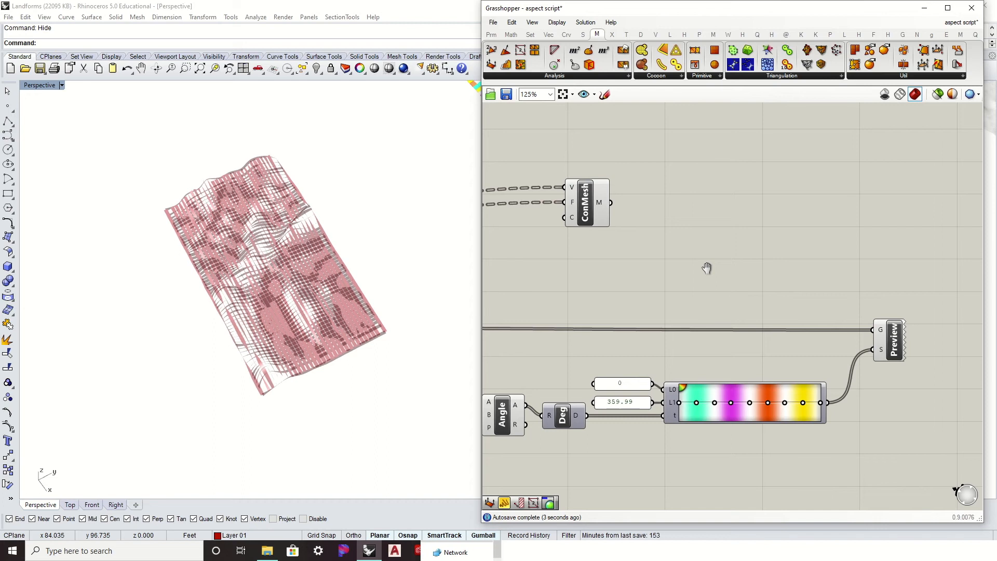
right_click_drag(767, 354, 817, 290)
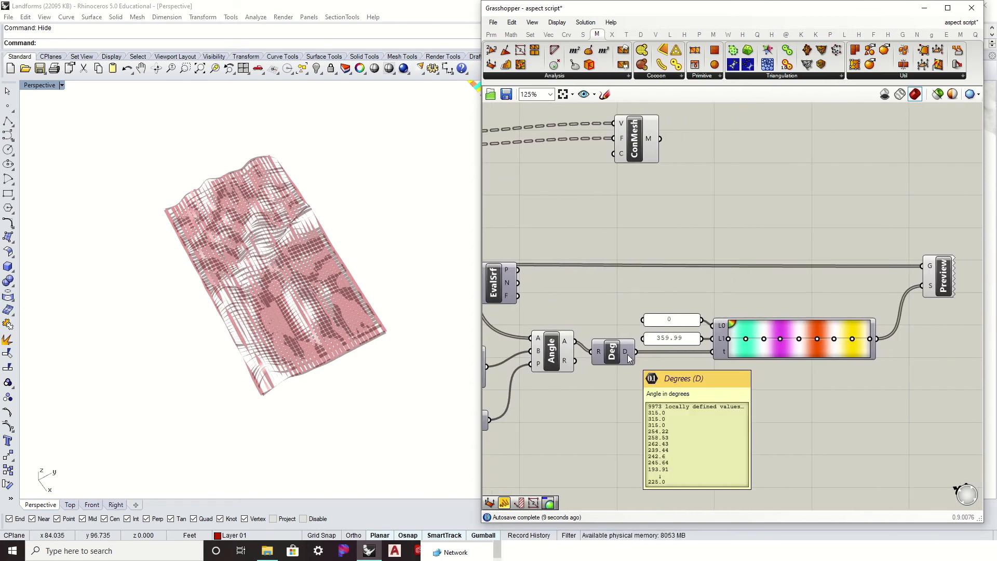
right_click_drag(614, 332, 803, 240)
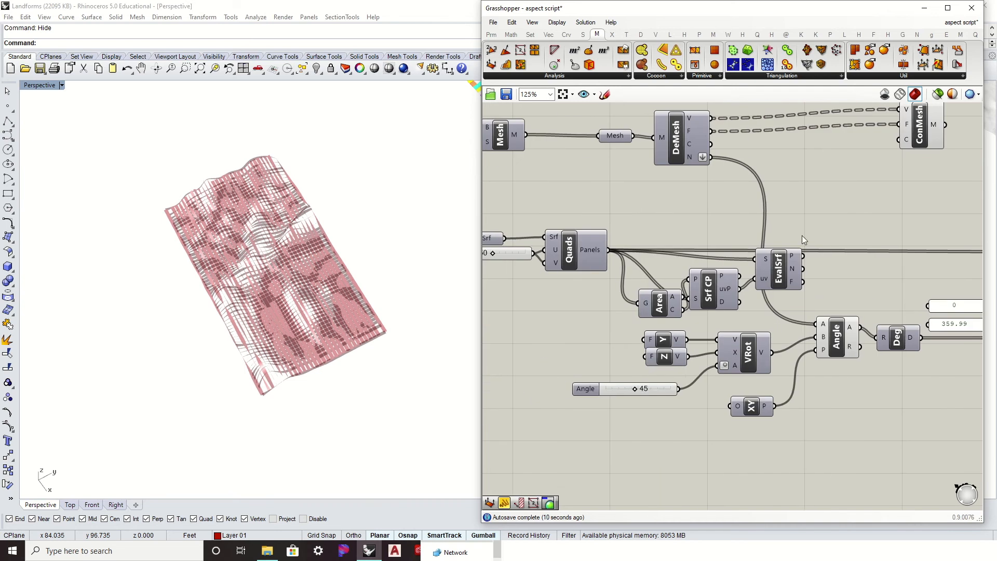
right_click(689, 160)
left_click(733, 208)
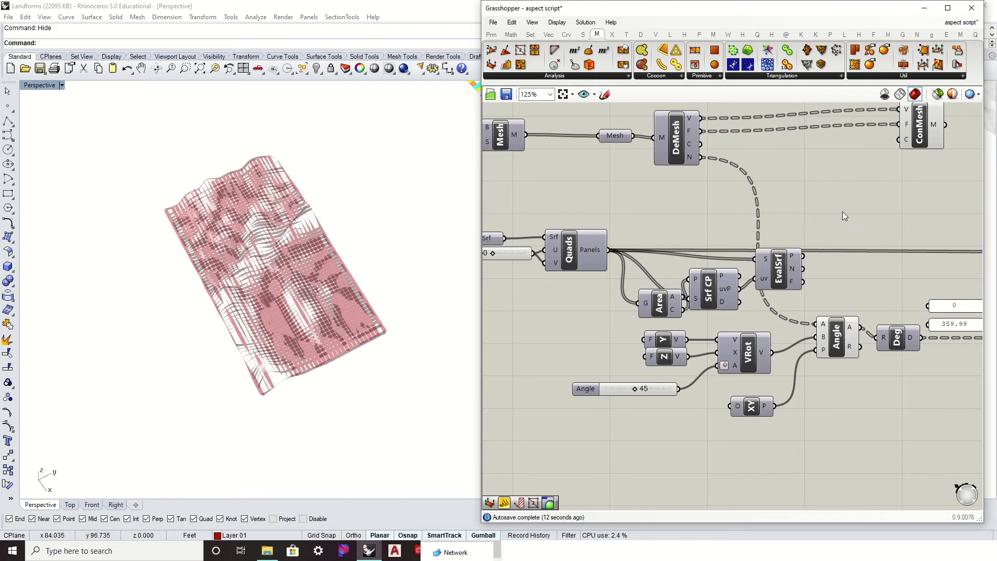
mouse_move(912, 340)
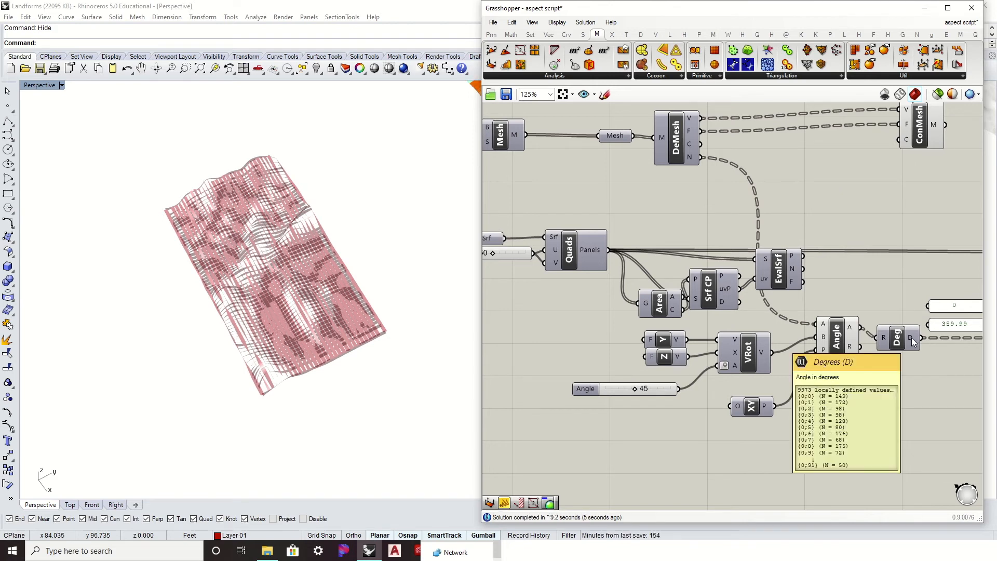
Move Construct Mesh above the Preview component and connect the Gradient output to its C input.
scroll(915, 225, "right", 6)
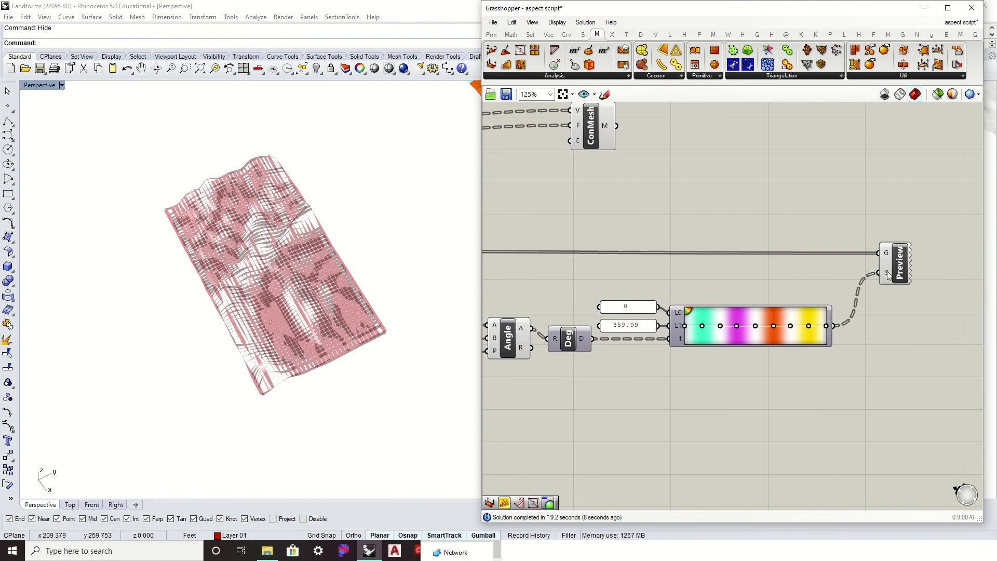
left_click(590, 139)
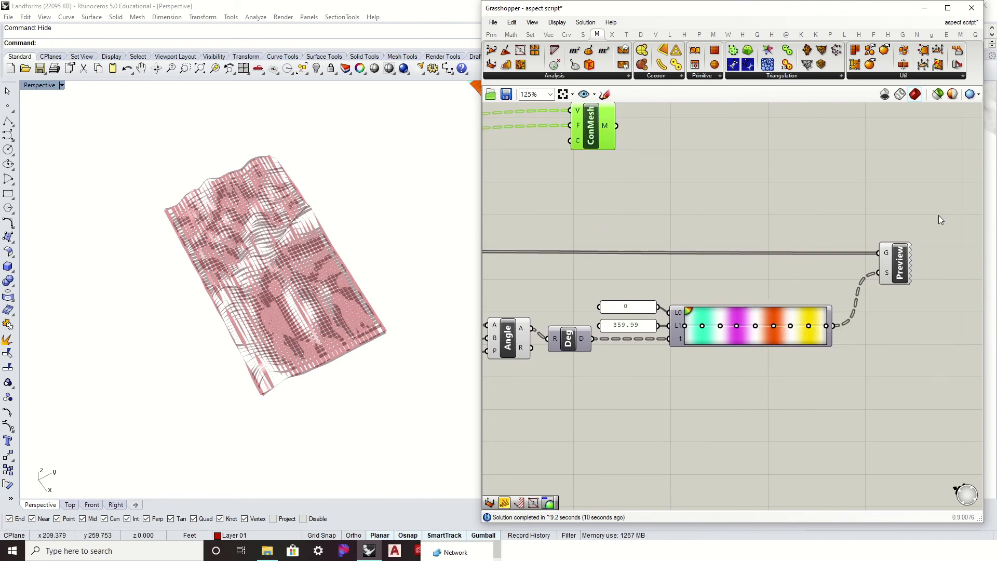
mouse_move(590, 140)
left_mouse_down()
mouse_move(875, 200)
mouse_move(859, 203)
left_mouse_up()
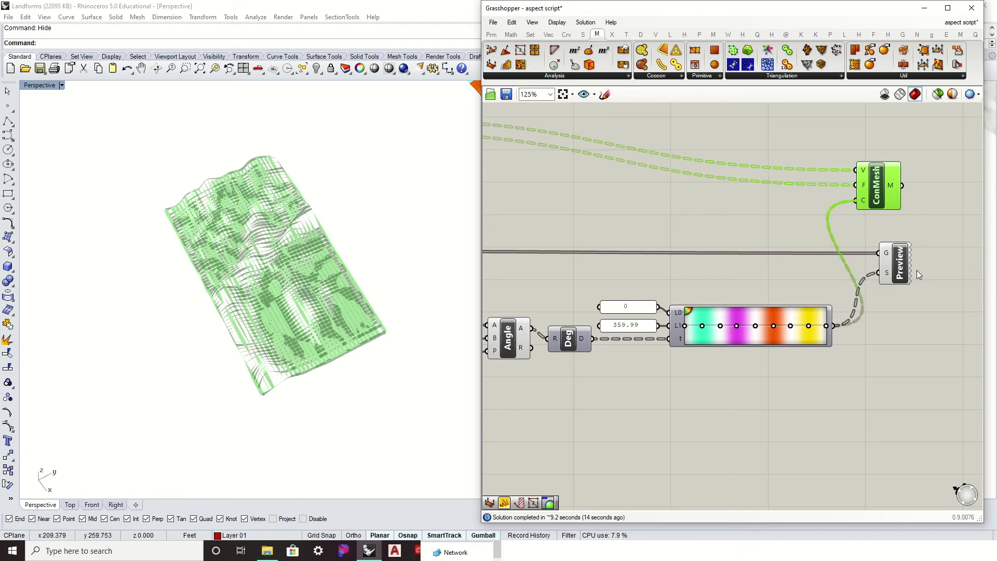
left_click(939, 214)
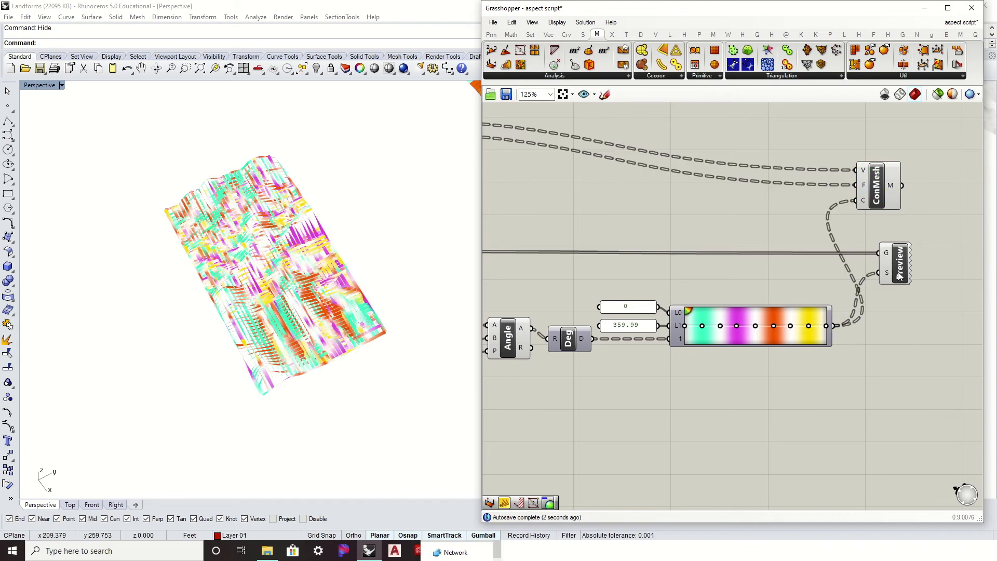
Delete the Preview component beside the Gradient.
left_click(900, 274)
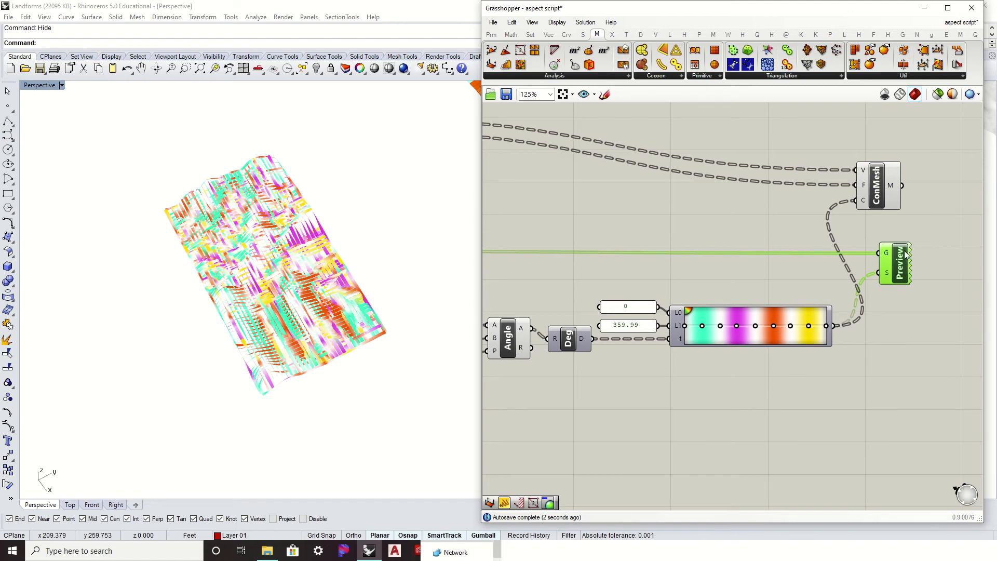
key("Delete")
Examine the coloured mesh strips on the terrain from several angles and review the component chain that produces them.
right_click_drag(399, 249, 363, 301)
scroll(355, 384, "up", 5)
right_click_drag(355, 380, 340, 272)
scroll(316, 220, "up", 8)
scroll(343, 219, "down", 4)
scroll(317, 116, "up", 10)
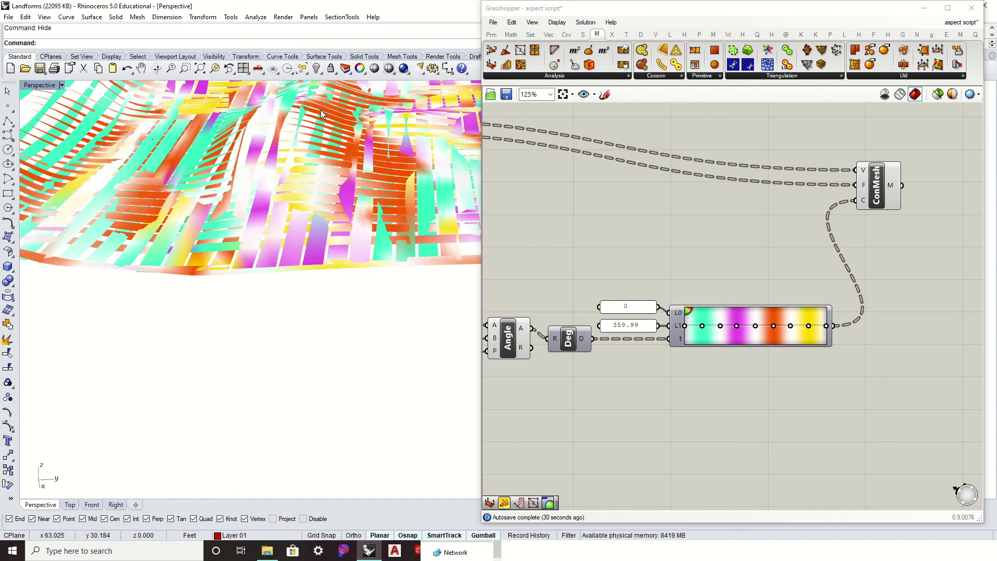
mouse_move(376, 176)
right_mouse_down()
mouse_move(358, 186)
mouse_move(385, 187)
right_mouse_up()
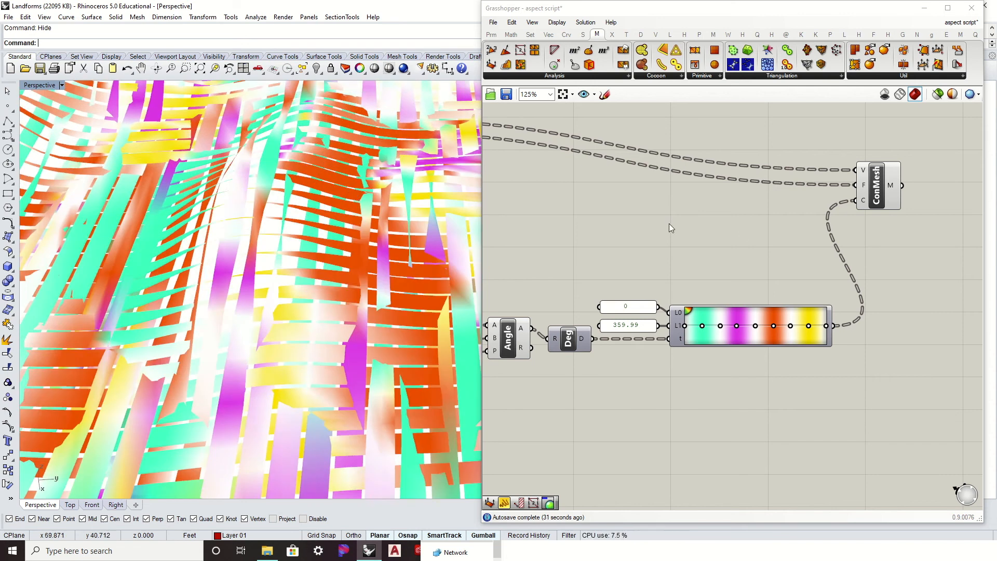
right_click_drag(669, 223, 835, 231)
right_click_drag(738, 208, 675, 208)
right_click_drag(353, 228, 298, 260)
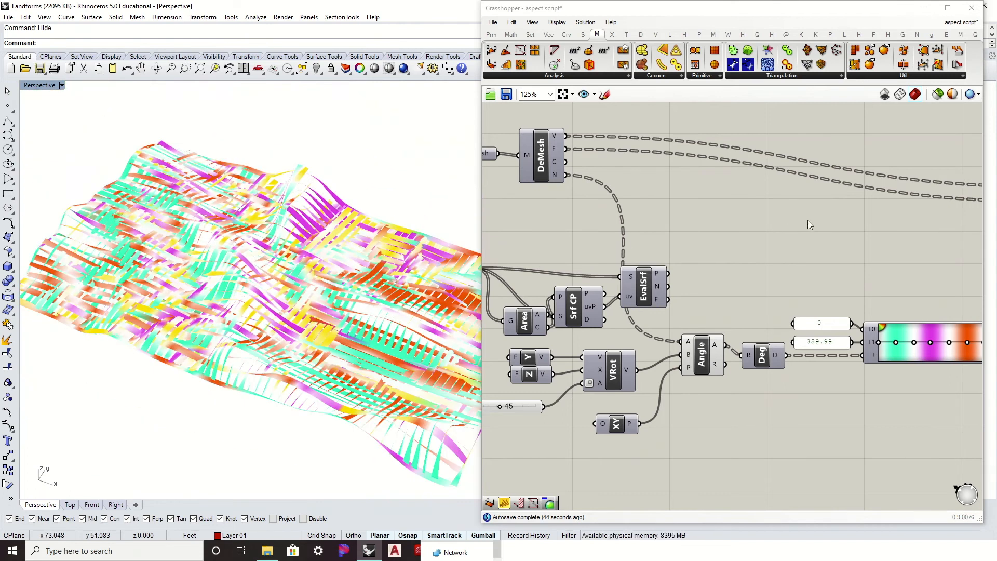
right_click_drag(333, 232, 264, 295)
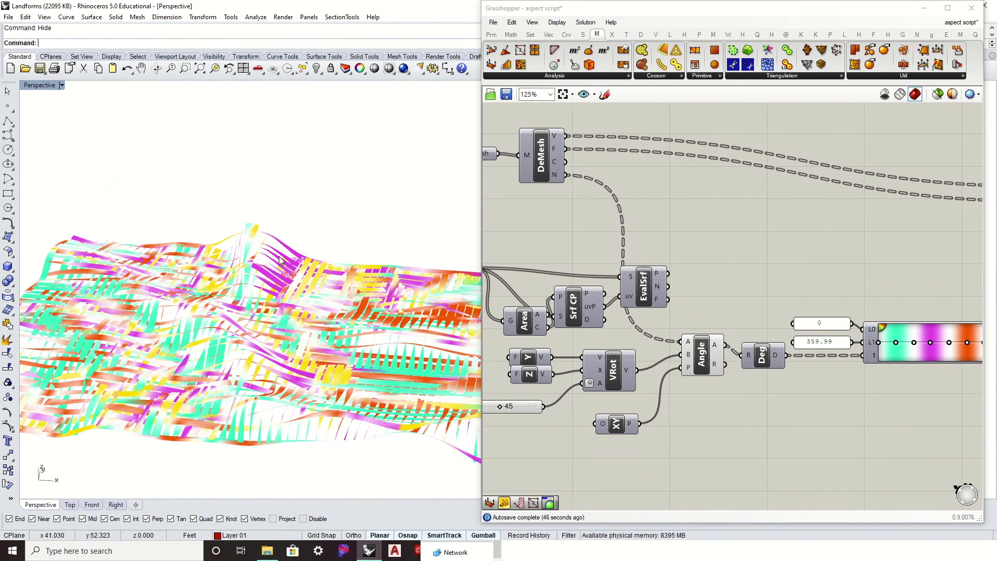
right_click_drag(284, 250, 270, 275)
scroll(187, 214, "up", 2)
scroll(187, 214, "up", 3)
right_click_drag(324, 313, 405, 207)
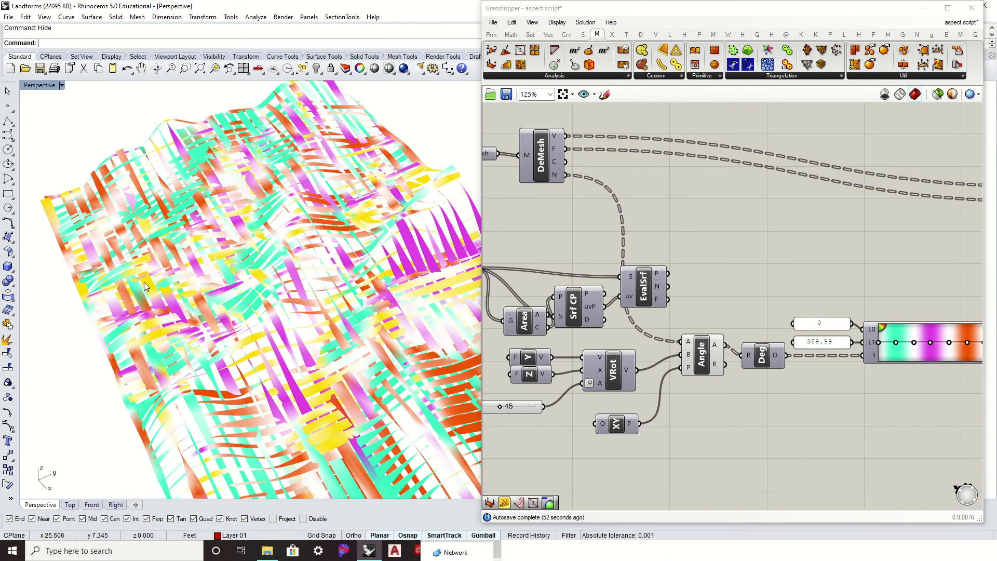
right_click_drag(287, 240, 264, 296)
scroll(264, 296, "down", 3)
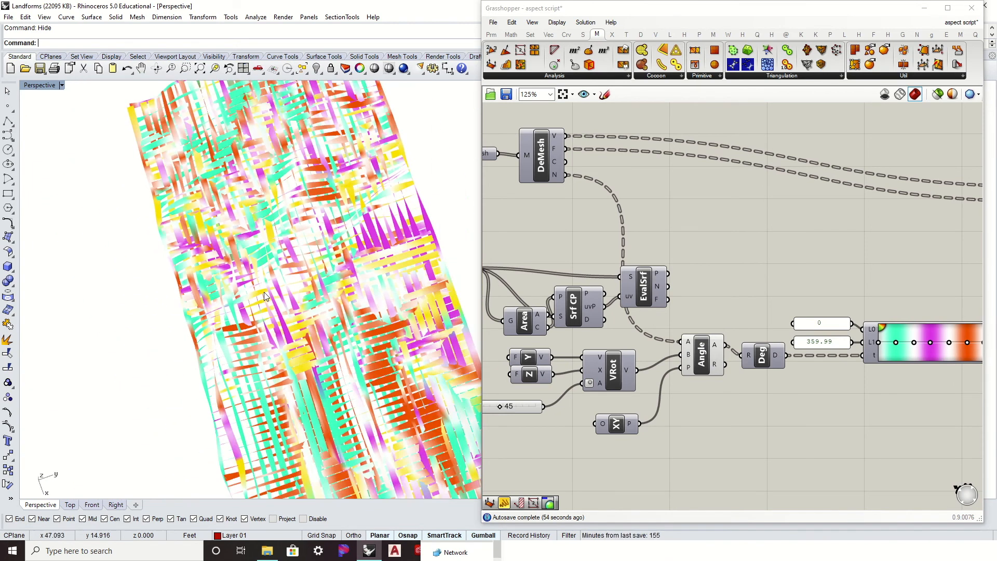
right_click_drag(319, 338, 329, 381)
scroll(350, 378, "up", 3)
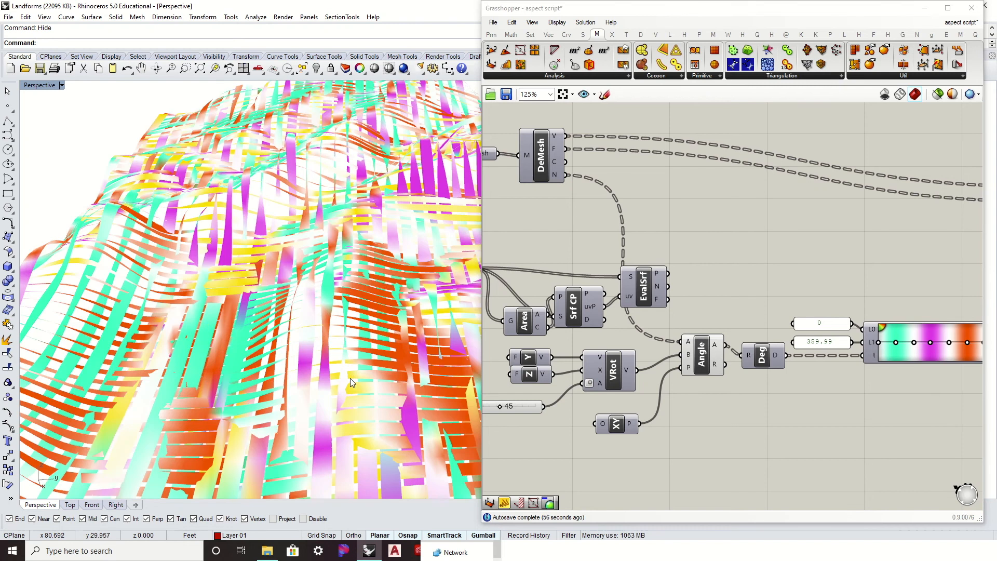
right_click_drag(338, 285, 341, 318)
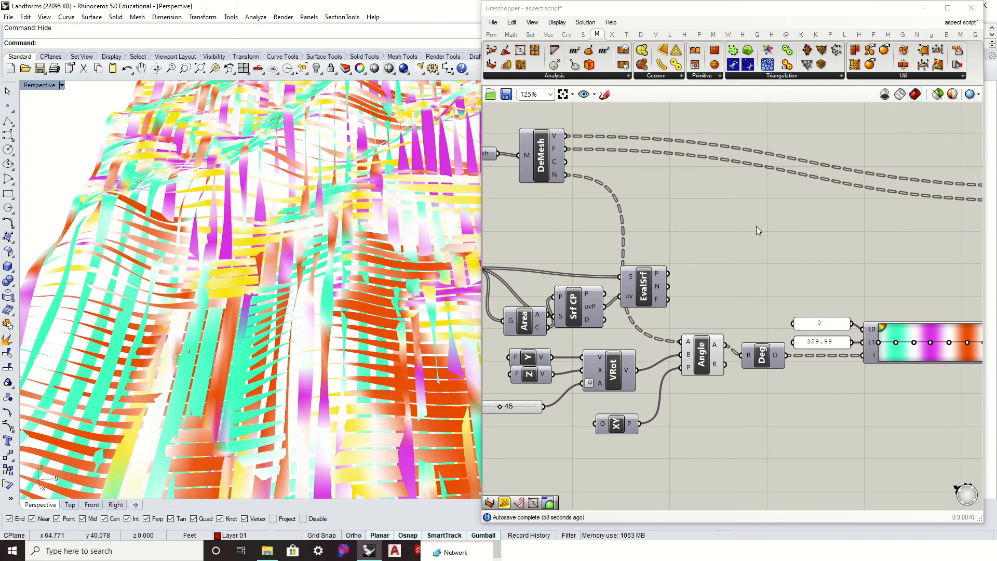
right_click_drag(597, 216, 787, 235)
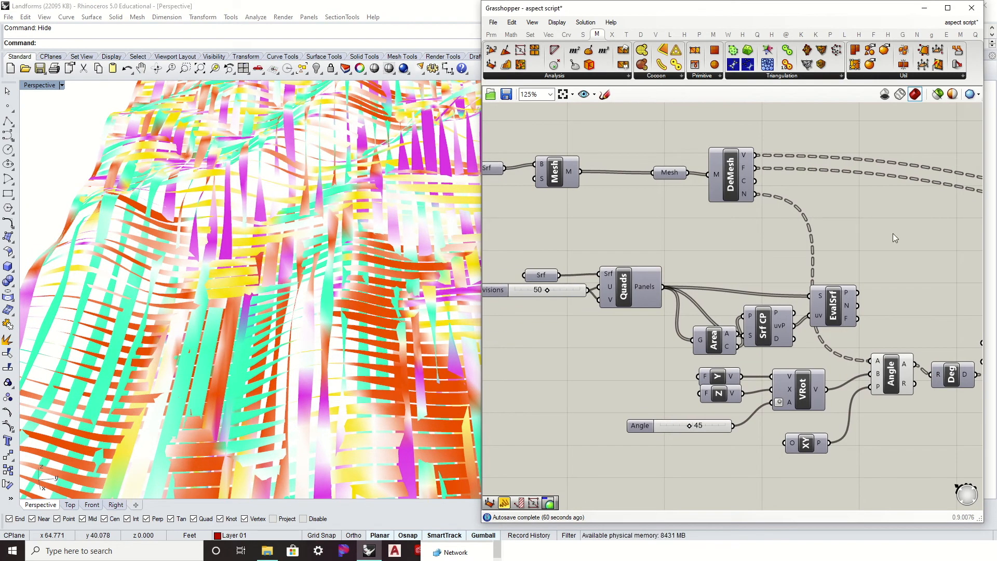
right_click_drag(892, 238, 716, 245)
scroll(714, 241, "down", 2)
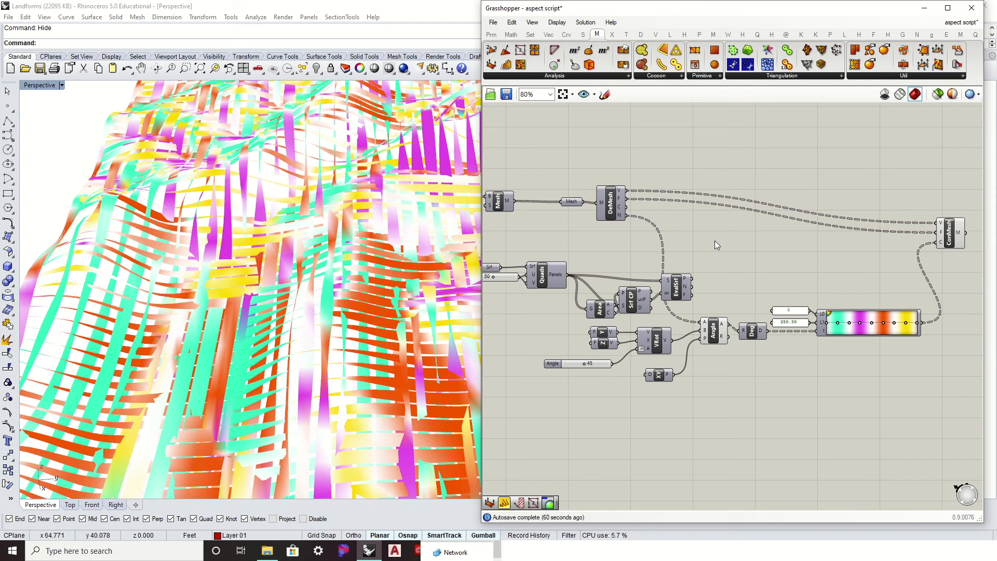
left_click(332, 213)
scroll(339, 252, "down", 5)
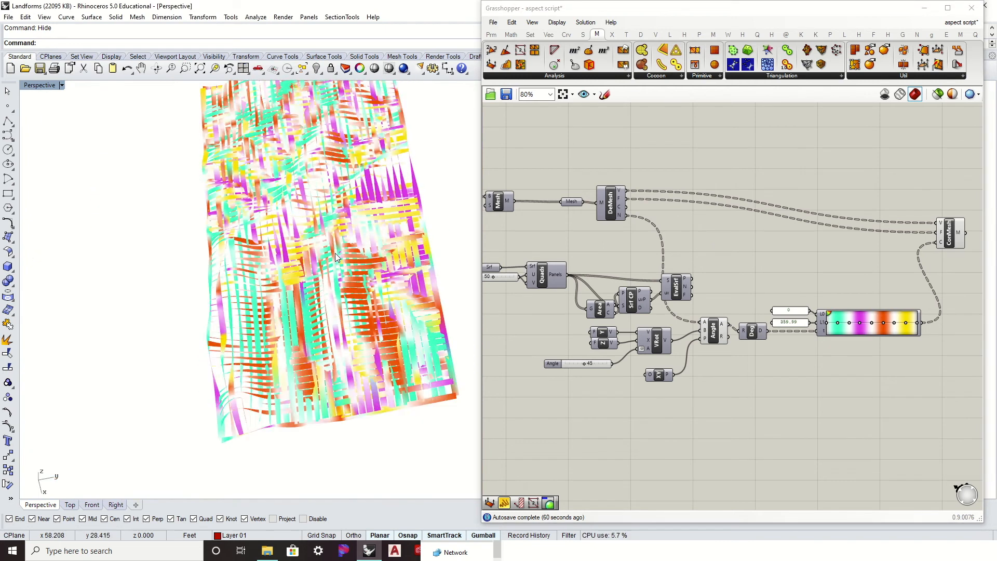
right_click_drag(367, 236, 267, 227)
scroll(346, 224, "down", 2)
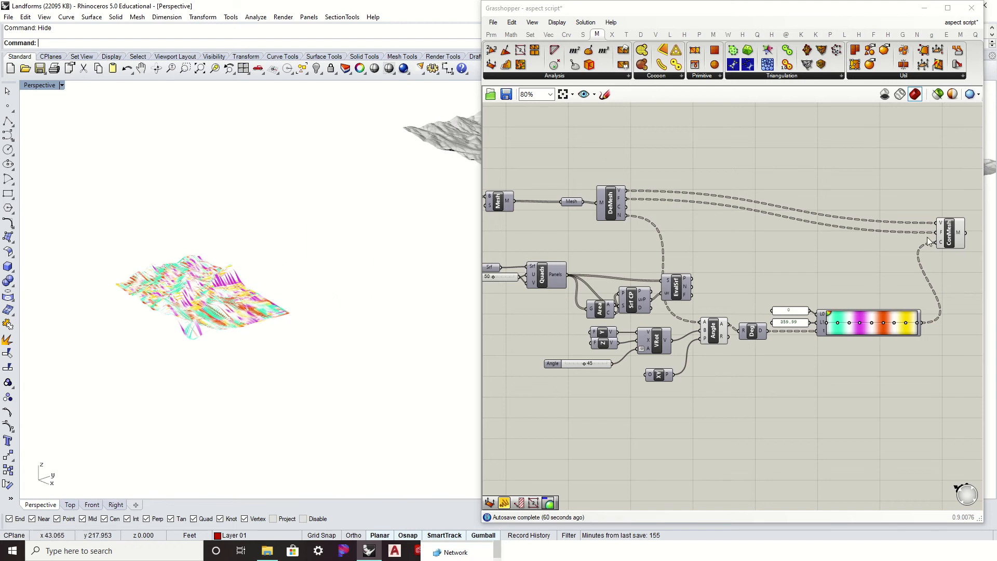
Delete the whole mesh branch above the Quads chain, from its surface input through Mesh and DeMesh to Construct Mesh.
left_click_drag(957, 237, 950, 210)
left_click(838, 249)
right_click_drag(302, 256, 298, 278)
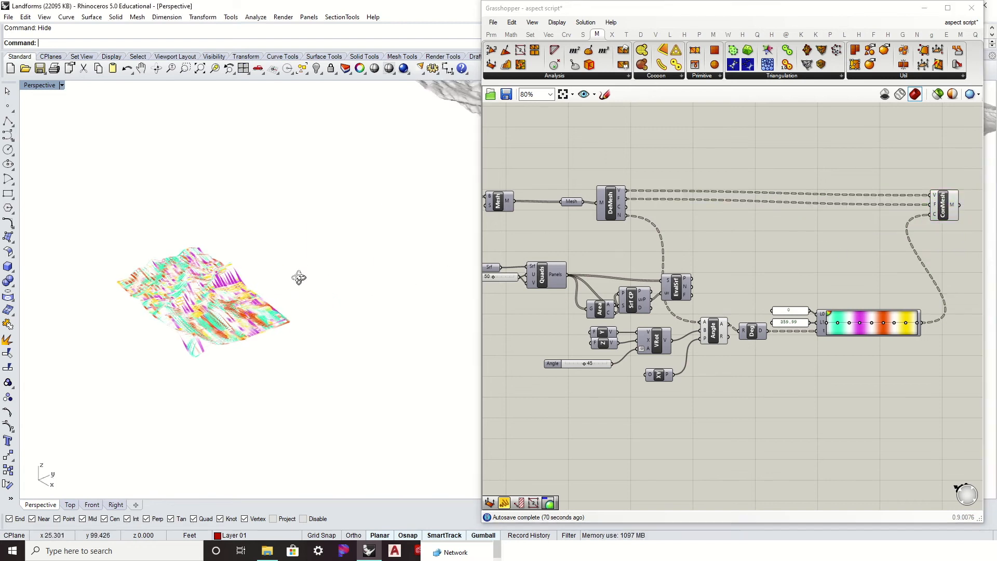
right_click_drag(654, 182, 709, 227)
scroll(588, 295, "up", 2)
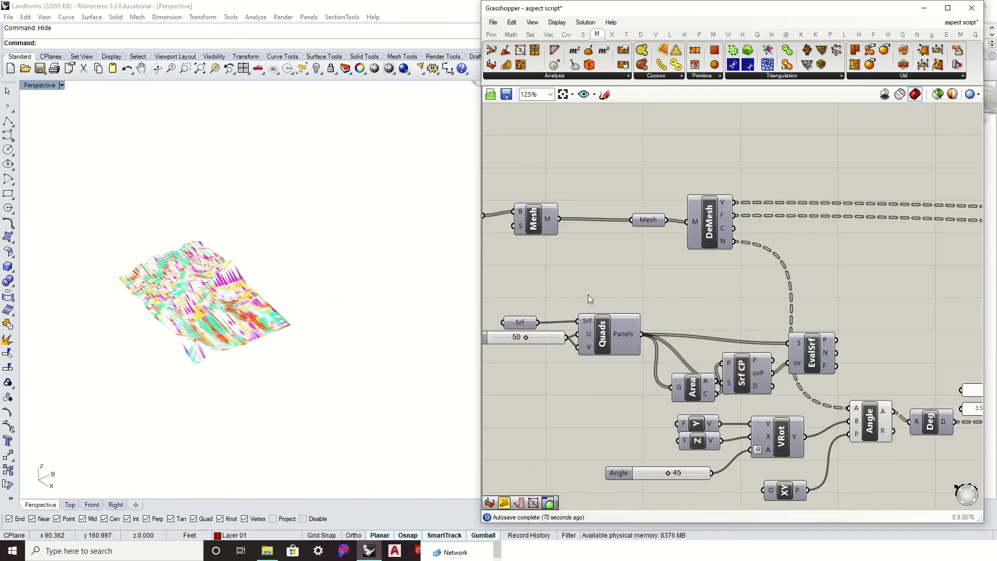
right_click_drag(786, 290, 702, 295)
scroll(702, 294, "down", 1)
scroll(751, 294, "down", 3)
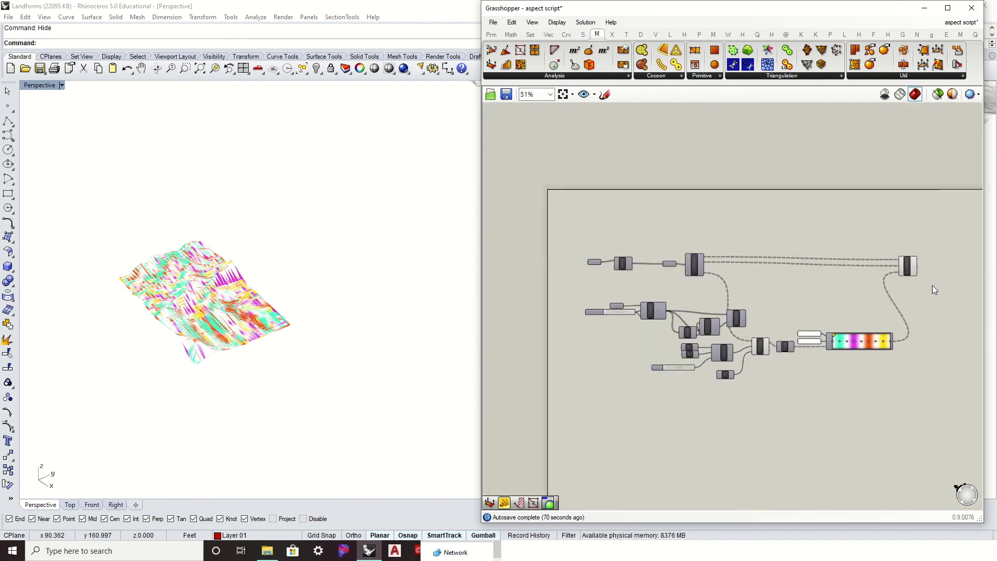
left_click_drag(946, 290, 539, 217)
key("Delete")
scroll(684, 320, "up", 4)
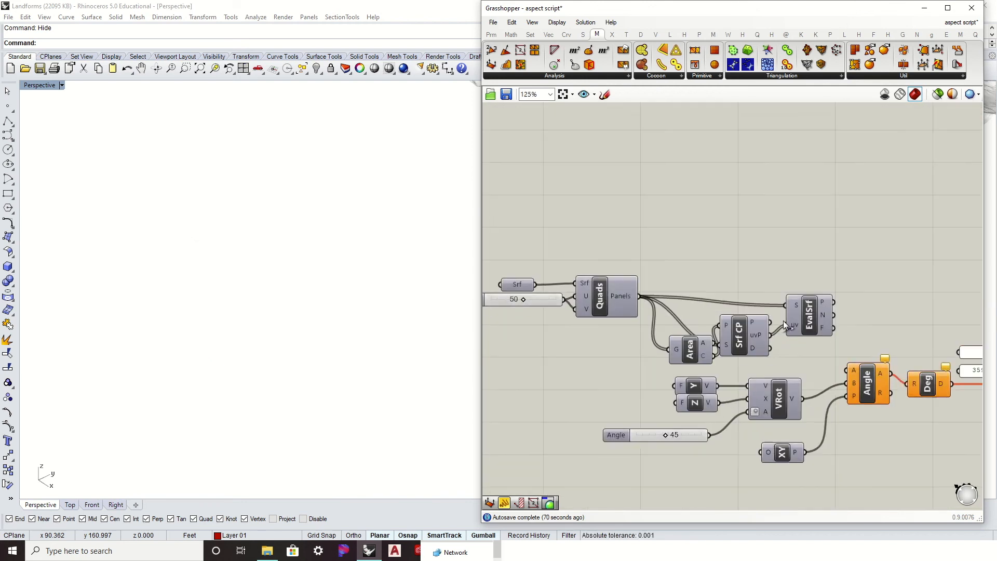
Move the Quads-to-EvalSrf component group upward and connect EvalSrf's N output to the Angle component's A input.
left_click_drag(696, 322, 487, 225)
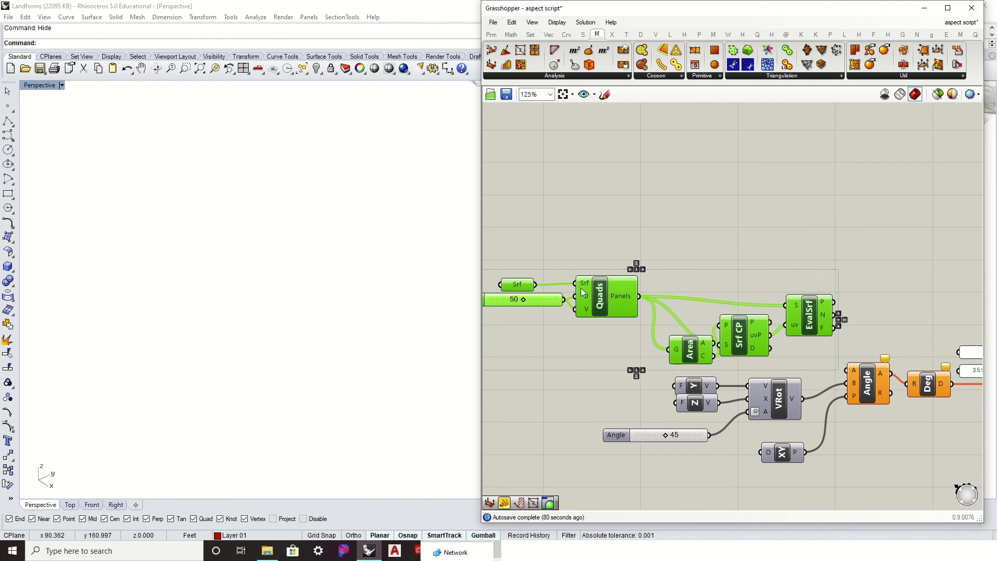
left_click_drag(581, 288, 567, 247)
left_click(678, 205)
right_click_drag(762, 210, 625, 215)
left_click_drag(683, 280, 709, 375)
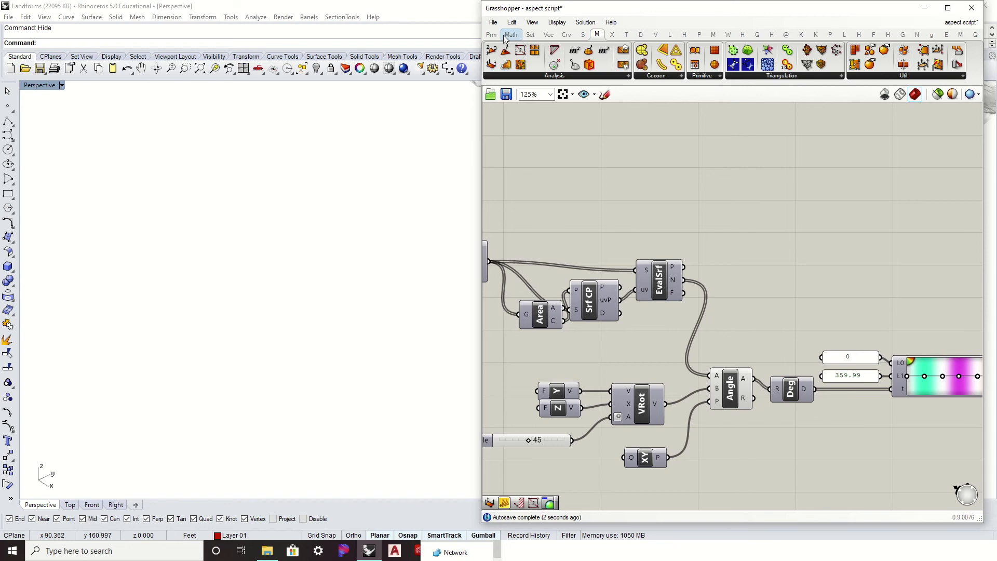
Add a Custom Preview component beyond the Gradient, connecting the Quads Panels output to G and the Gradient output to S.
left_click(639, 35)
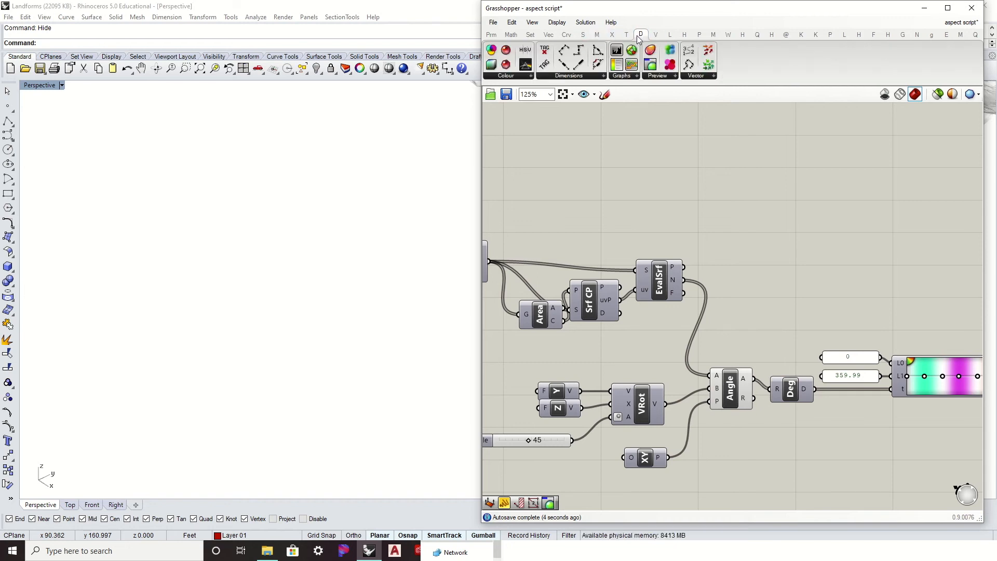
left_click_drag(650, 50, 785, 217)
right_click_drag(544, 244, 615, 241)
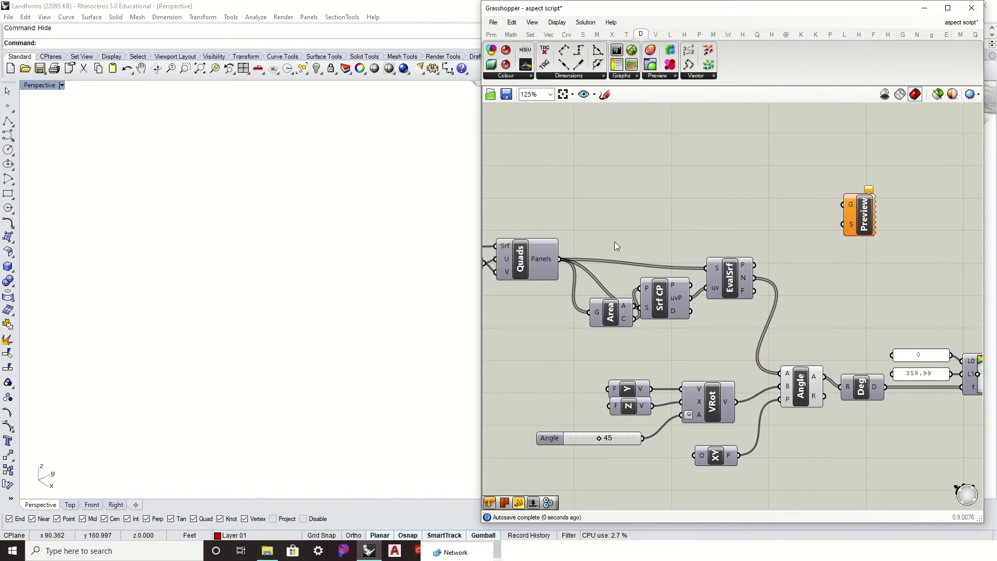
left_click_drag(583, 259, 843, 204)
right_click_drag(815, 246, 564, 262)
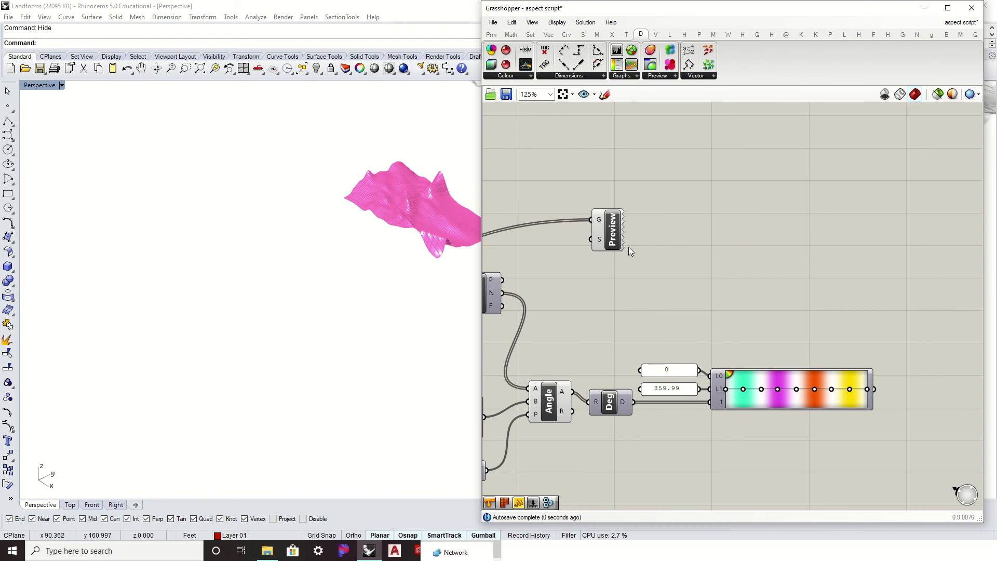
left_click_drag(618, 240, 928, 281)
left_click_drag(878, 401, 920, 273)
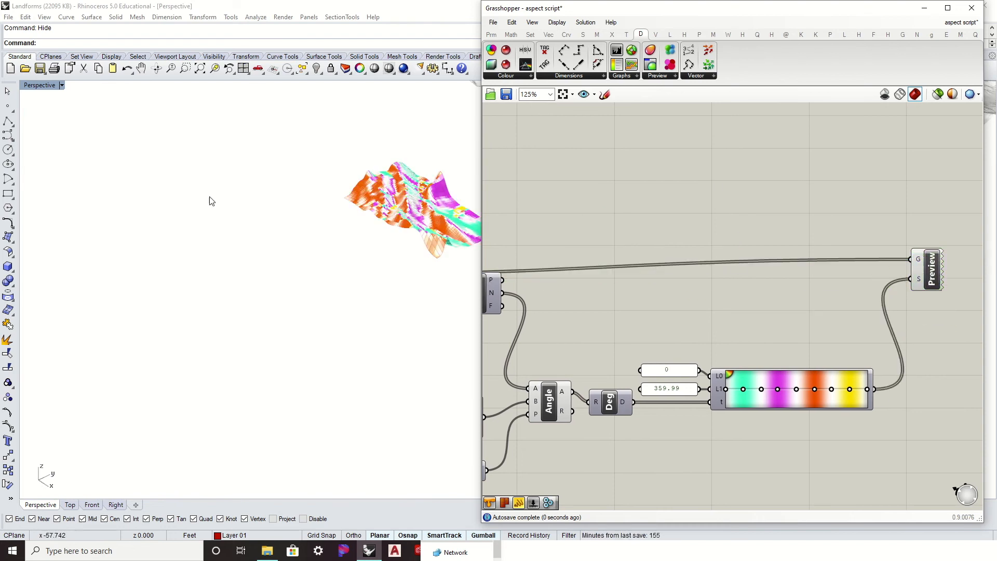
right_click_drag(334, 232, 296, 210)
scroll(283, 235, "up", 6)
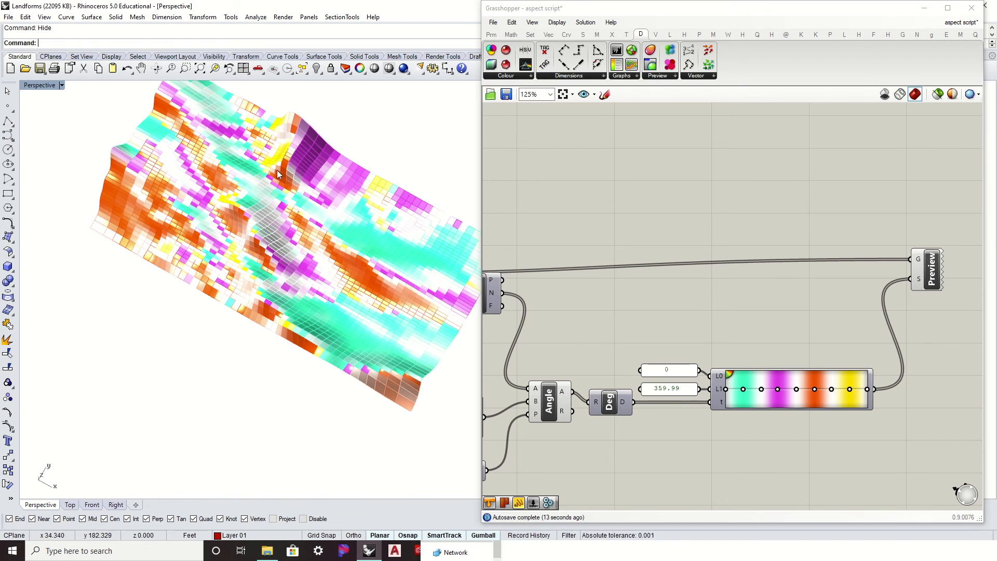
scroll(276, 170, "down", 2)
Shift the Preview component slightly farther from the Gradient.
right_click_drag(761, 314, 702, 278)
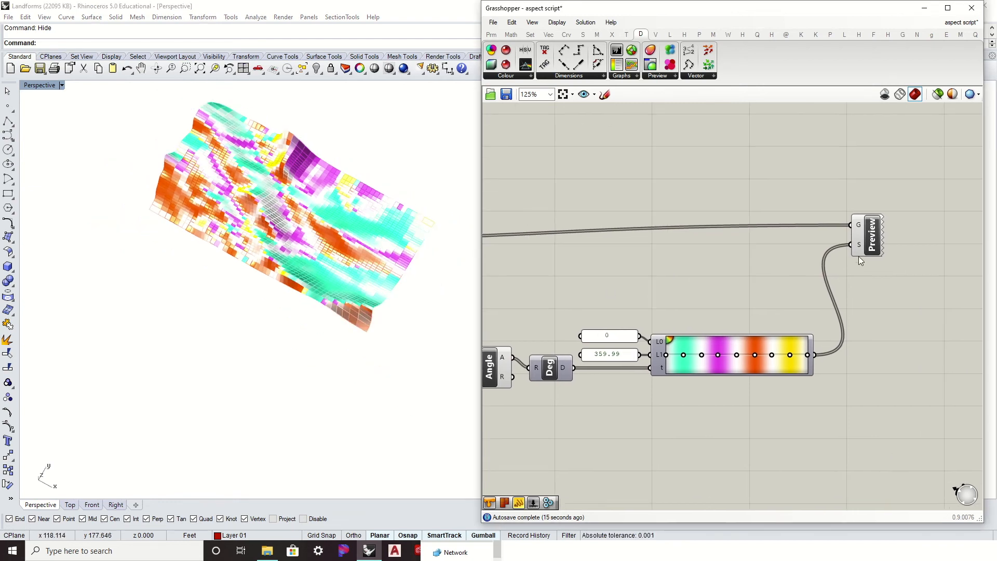
left_click_drag(873, 238, 899, 240)
left_click(817, 264)
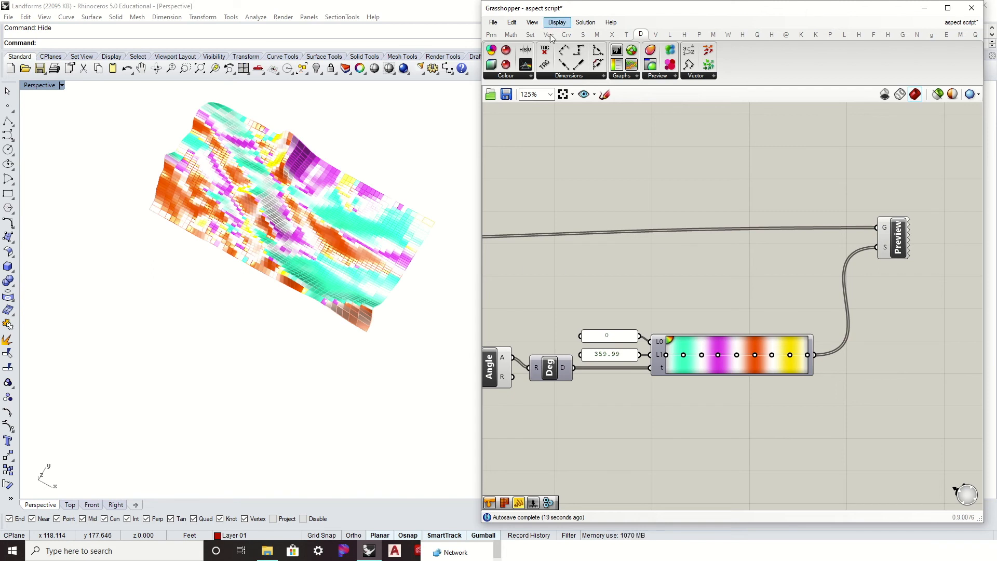
Add an Includes component below the Gradient and connect the Degrees component's D output to its V input.
left_click(511, 35)
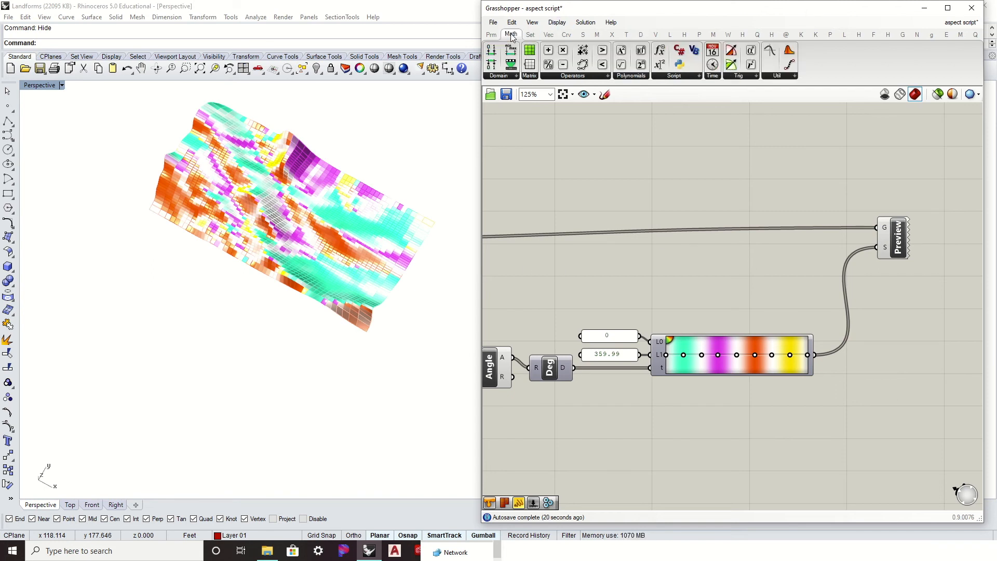
left_click(508, 77)
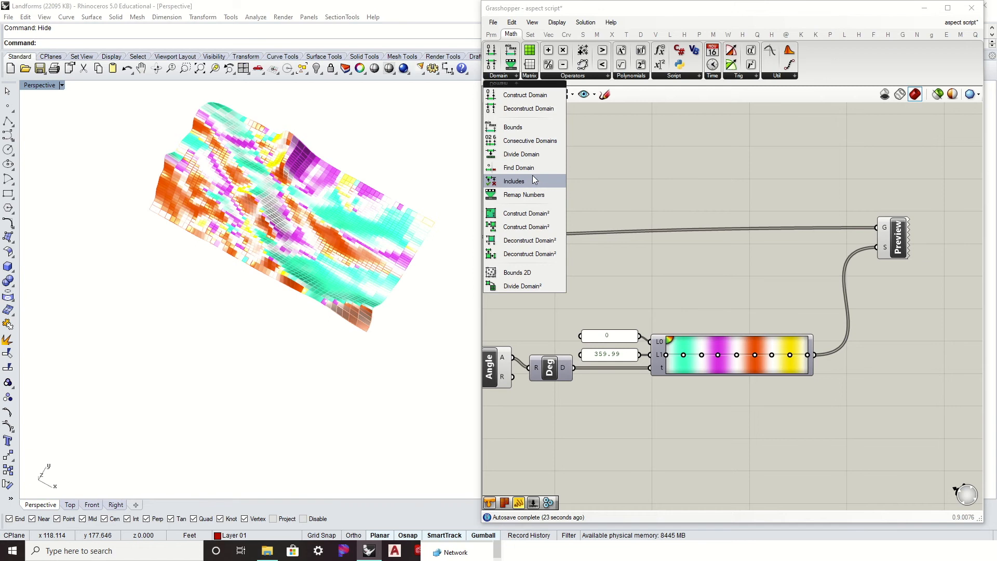
left_click_drag(531, 176, 663, 216)
right_click_drag(662, 213, 783, 118)
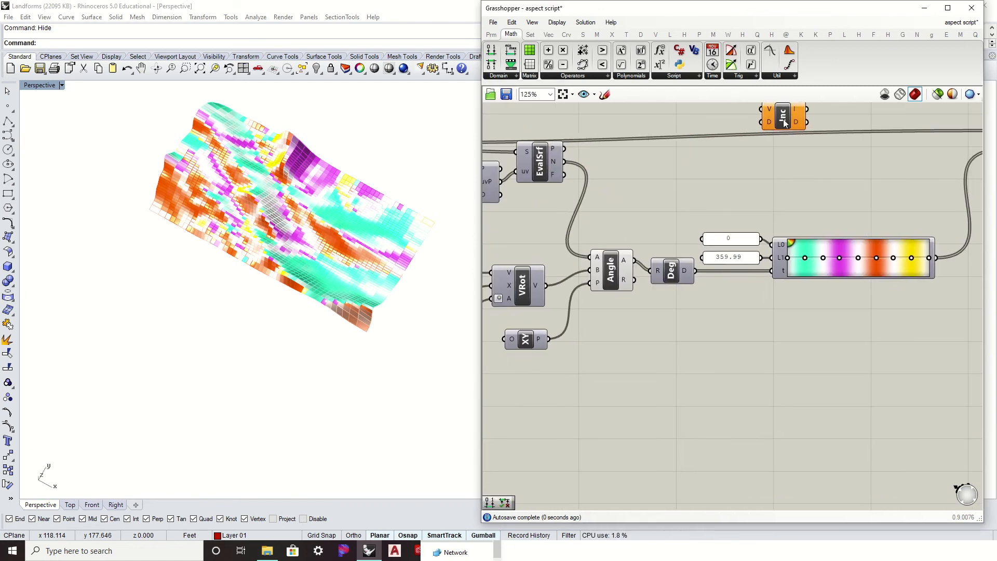
left_click_drag(783, 117, 786, 344)
left_click_drag(695, 271, 763, 336)
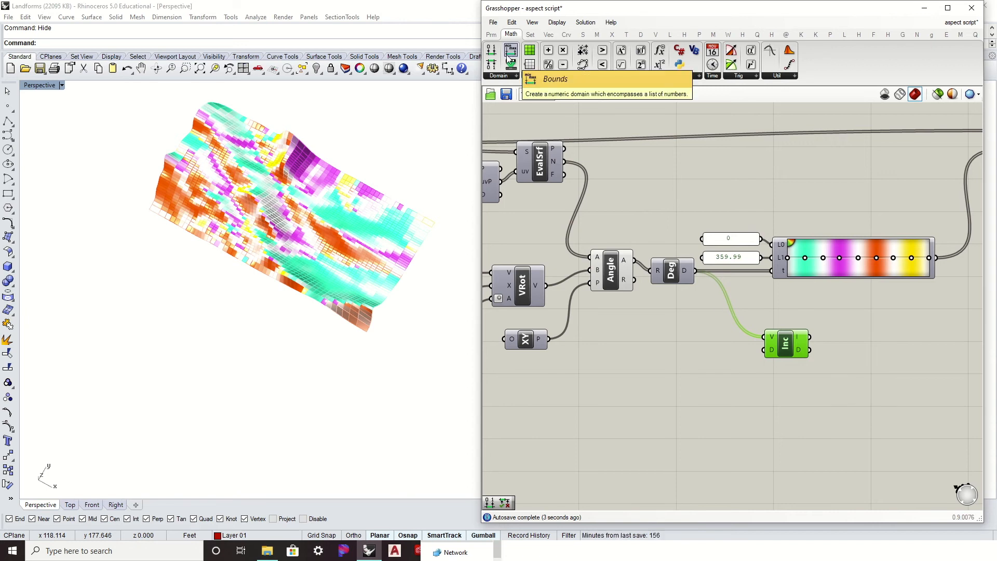
Add a Construct Domain component, connect its output to the Includes component's D input, and space the two components apart.
left_click_drag(491, 52, 764, 350)
right_click_drag(800, 368, 785, 328)
left_click(707, 332)
right_click_drag(778, 254, 727, 274)
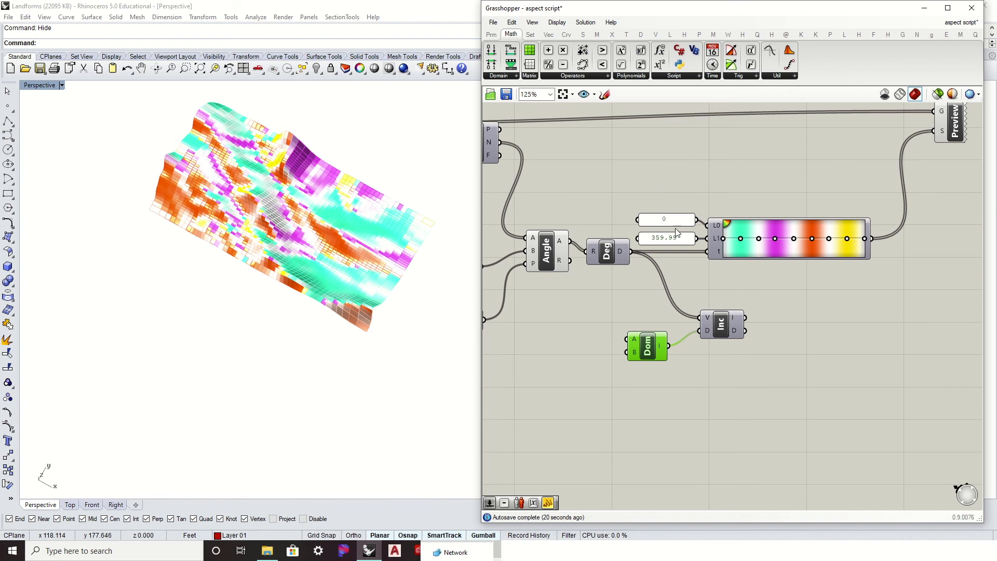
right_click_drag(687, 251, 796, 197)
left_click_drag(828, 275, 858, 292)
mouse_move(759, 300)
left_mouse_down()
mouse_move(799, 300)
mouse_move(774, 301)
left_mouse_up()
Add a number slider starting at 0 with an upper limit of 359 beside the Construct Domain component.
double_click(672, 291)
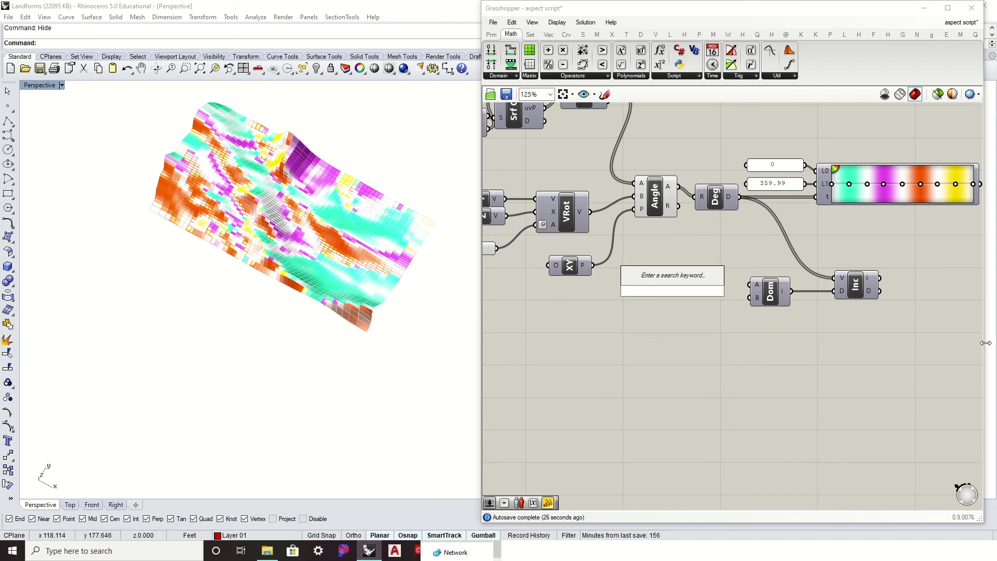
type("0<")
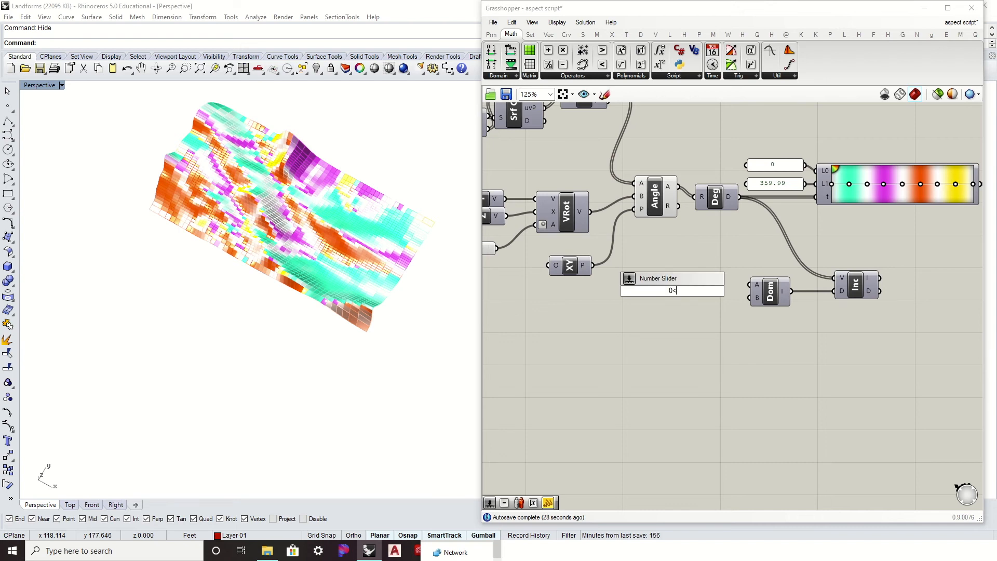
type("359.99")
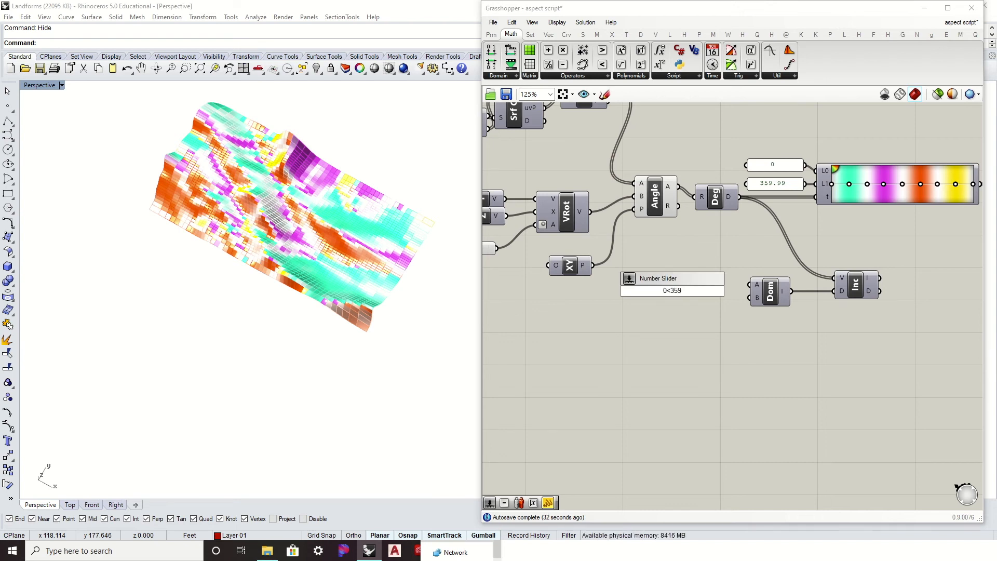
key("Return")
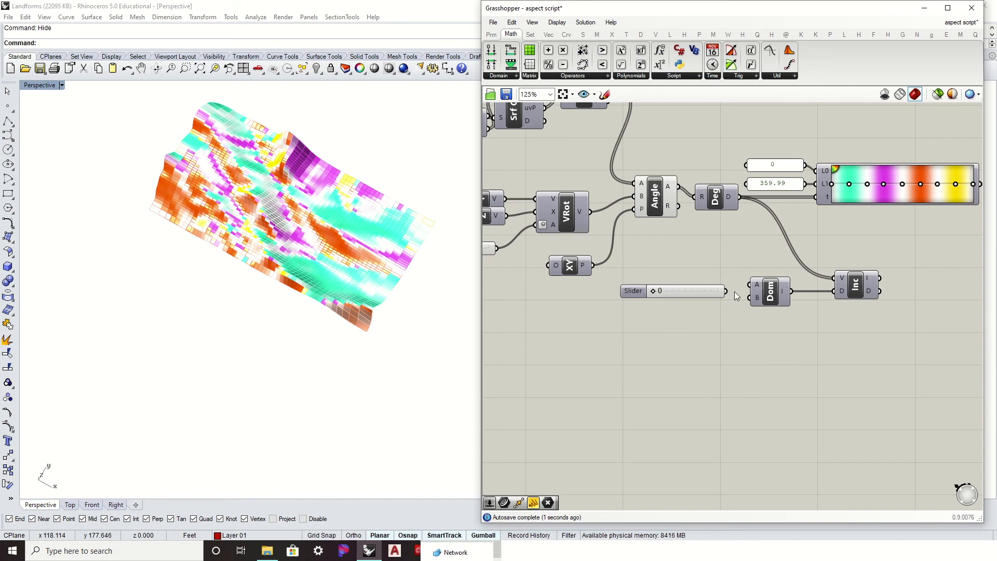
Connect the number slider to the Construct Domain component's A input and line it up with that input.
left_click_drag(727, 290, 749, 285)
left_click(704, 294)
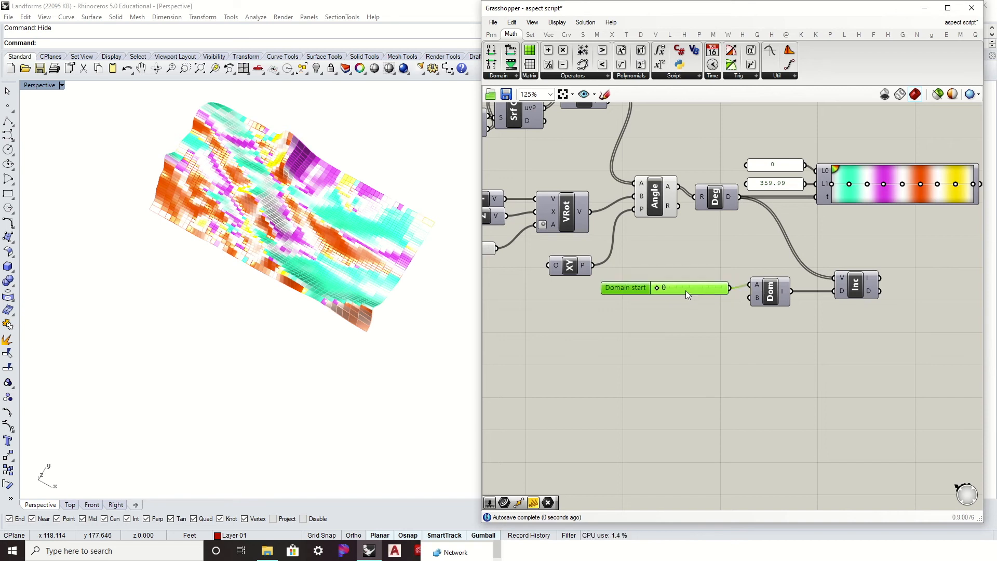
left_click_drag(686, 291, 686, 288)
double_click(674, 325)
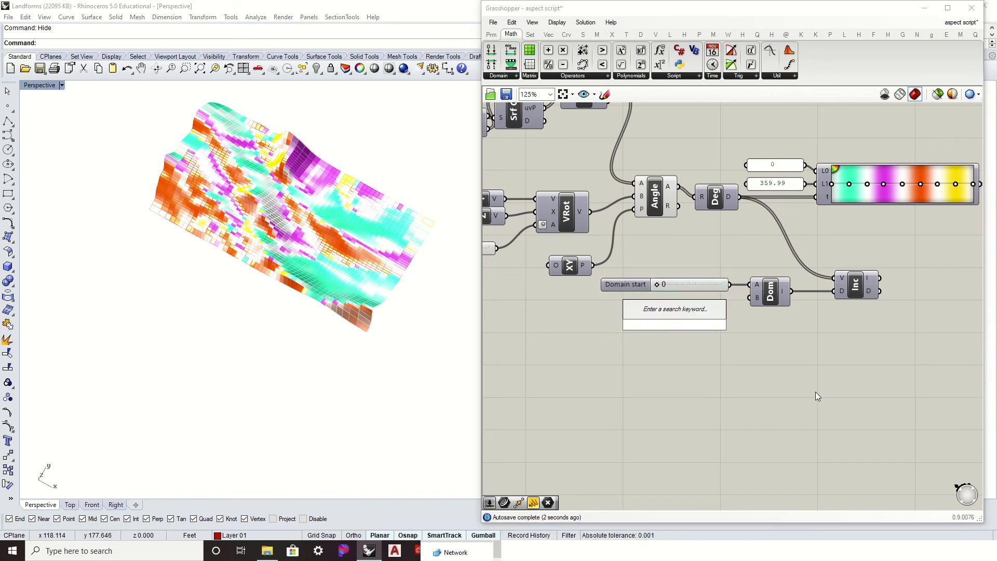
Duplicate the Domain start slider, connect the copy to the Construct Domain component's B input, and set it to 89.
left_click(690, 288)
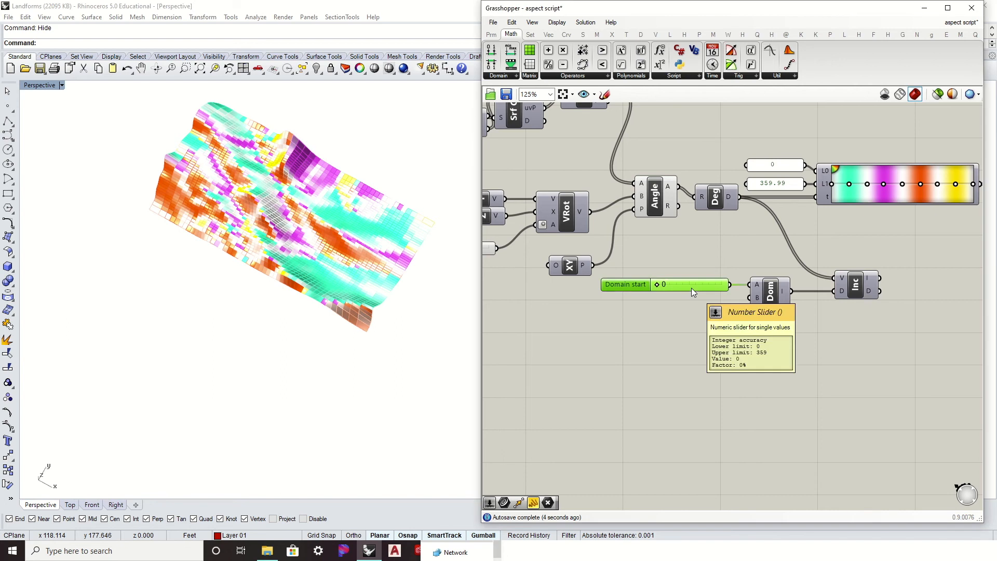
key("ctrl+c")
key("ctrl+v")
left_click_drag(685, 298, 749, 298)
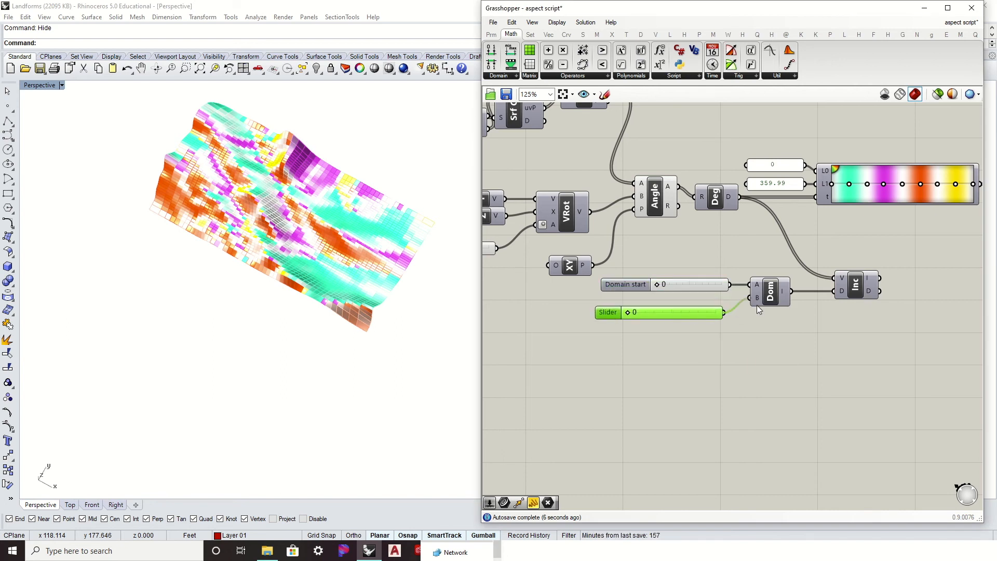
double_click(690, 313)
type("89")
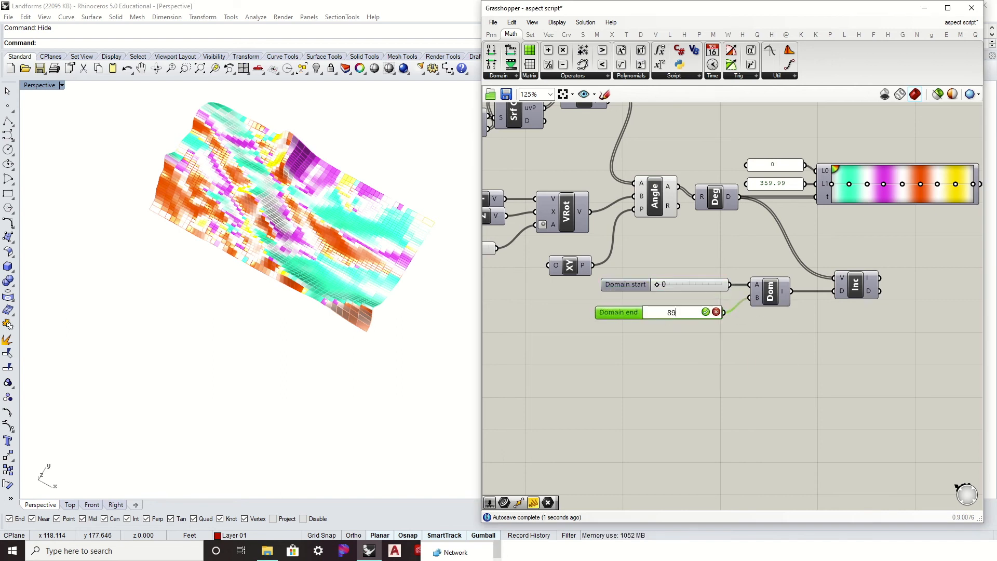
key("Return")
Move the two domain sliders, Construct Domain and Includes components together to a lower spot below the Gradient.
right_click_drag(799, 325, 712, 366)
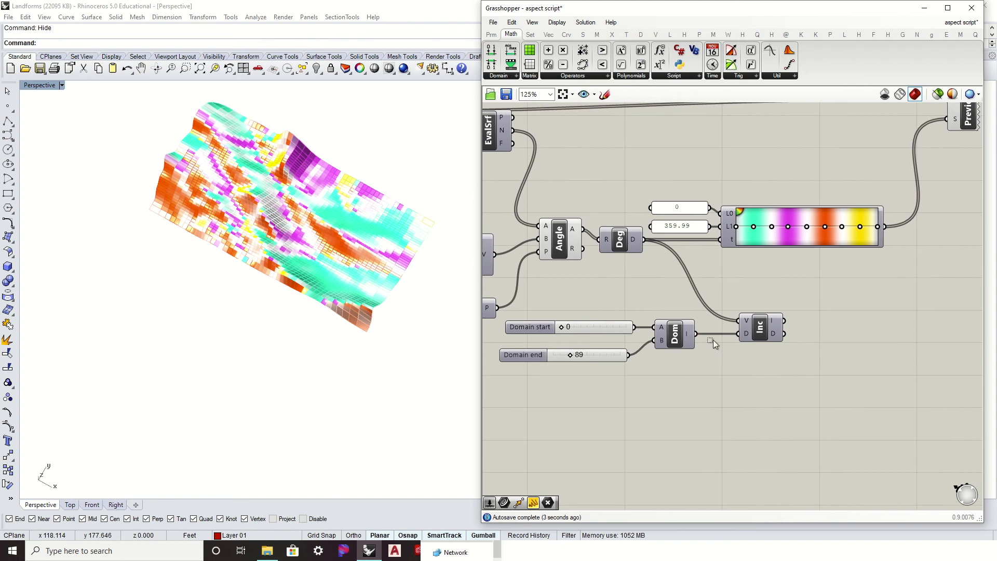
left_click_drag(796, 382, 597, 296)
left_click_drag(767, 334, 780, 363)
left_click(812, 322)
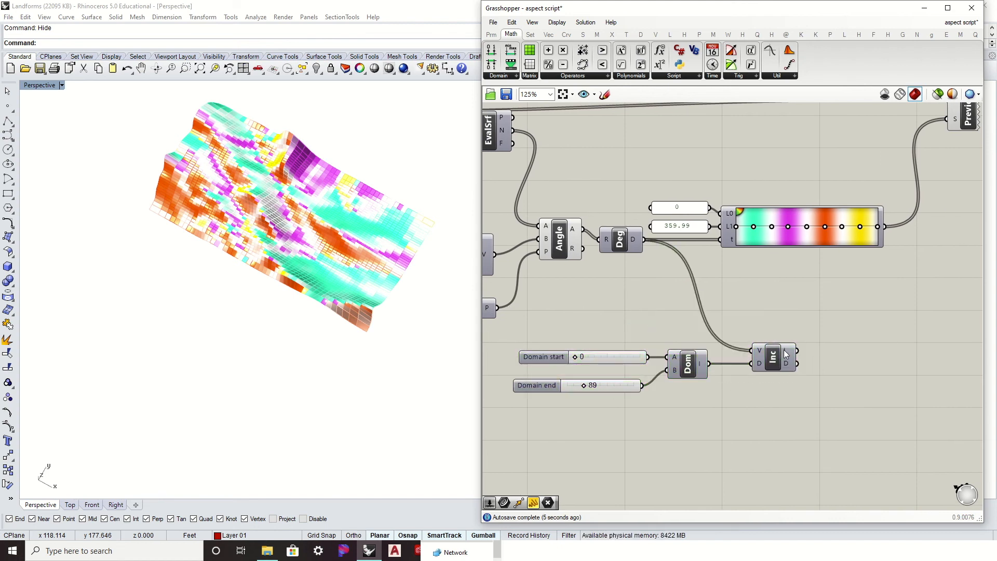
Add a Dispatch component beside Includes and connect the Includes component's I output to its P input.
mouse_move(786, 353)
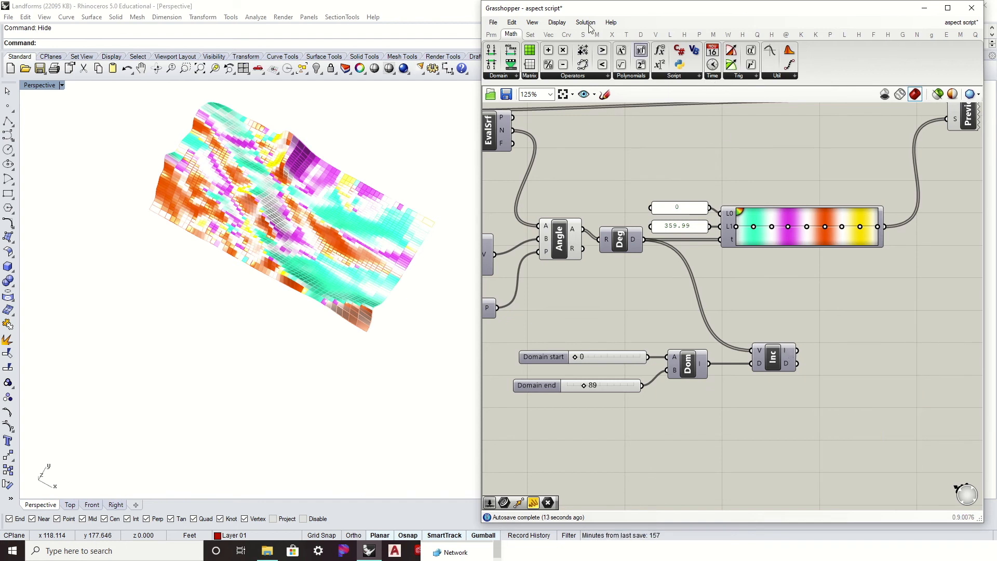
left_click(535, 37)
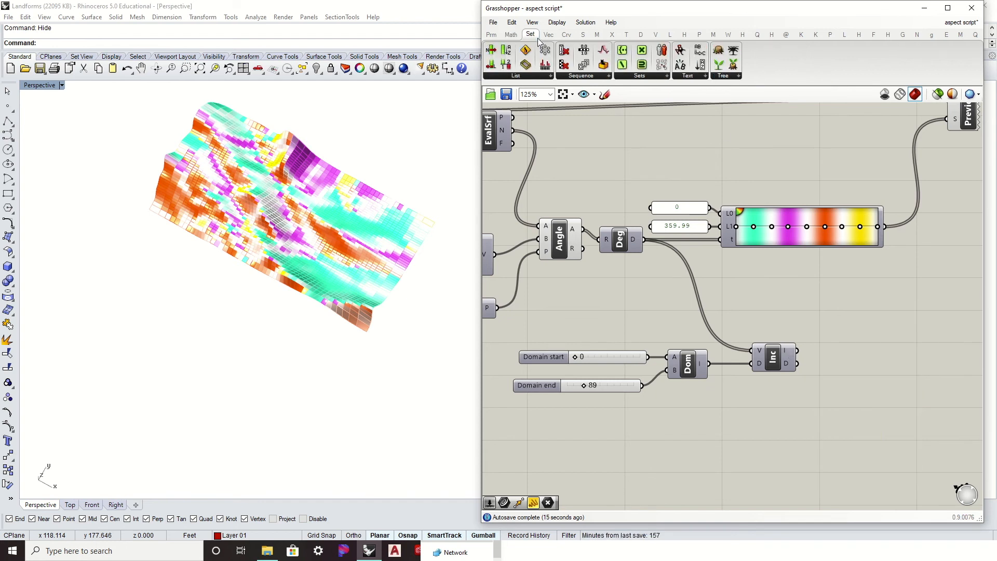
left_click(540, 77)
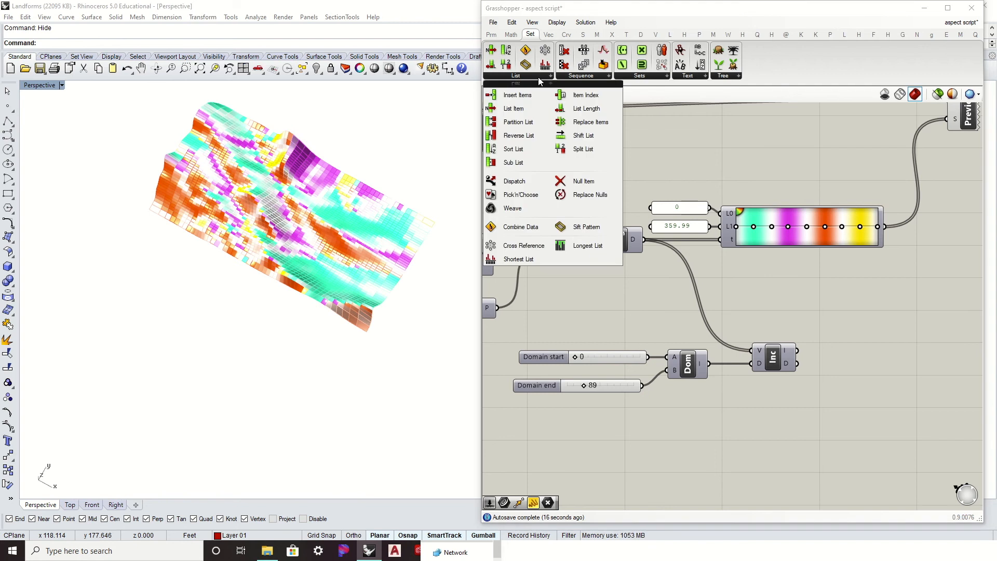
left_click(519, 180)
left_click(907, 332)
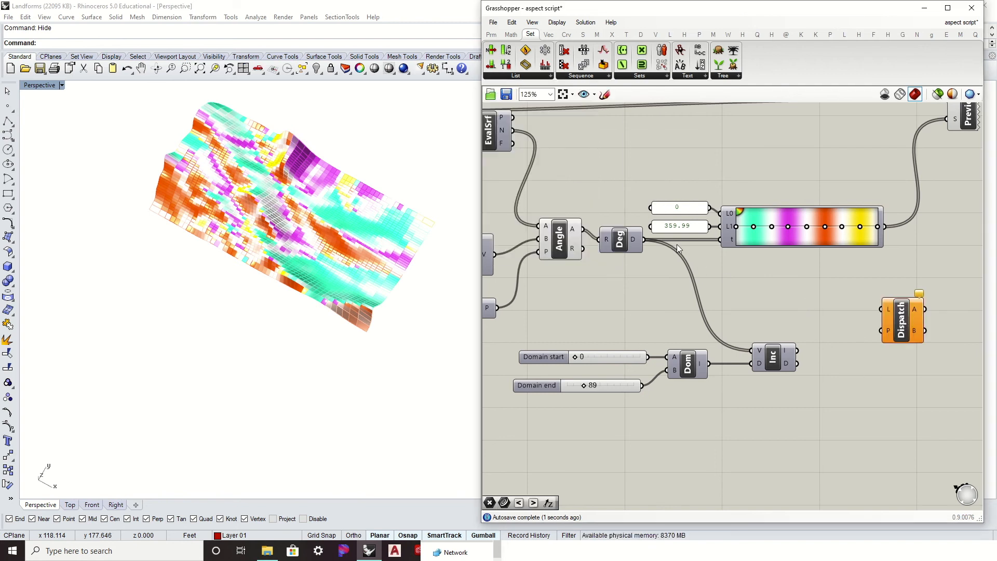
right_click_drag(677, 244, 685, 267)
left_click_drag(804, 371, 900, 362)
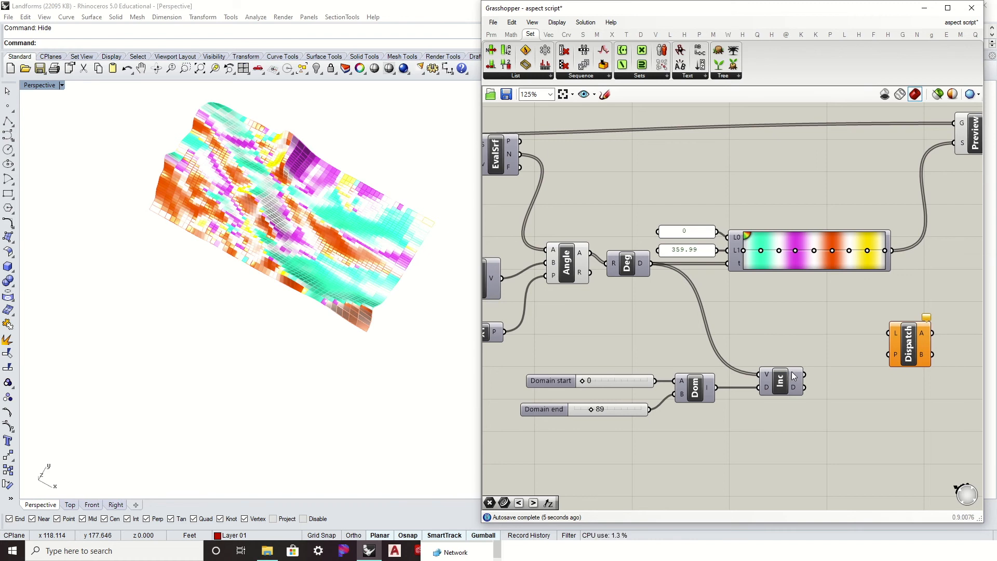
left_click_drag(804, 374, 889, 354)
Connect the Quads component's Panels output to the Dispatch component's L input.
scroll(795, 311, "down", 3)
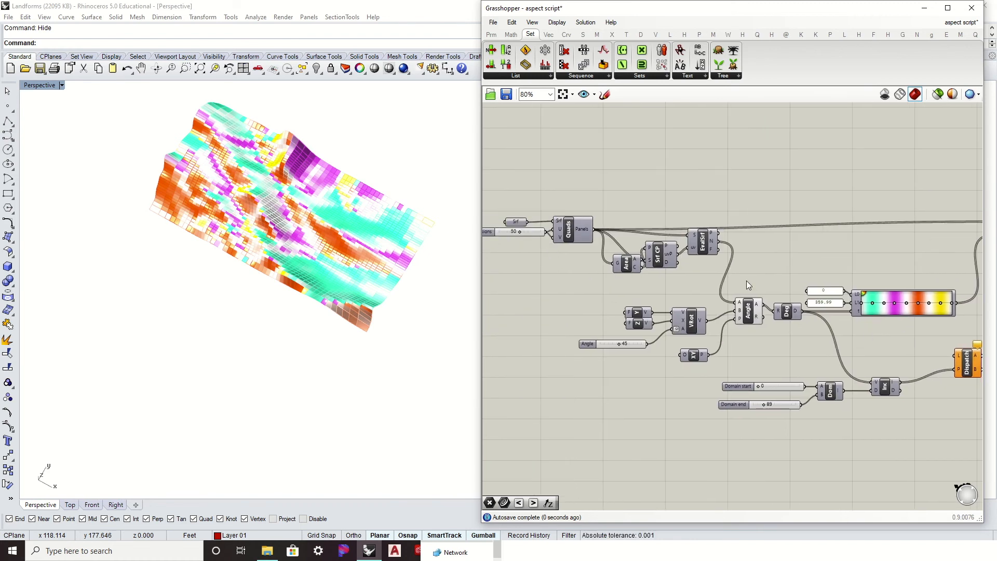
left_click_drag(595, 229, 939, 356)
left_click(939, 363)
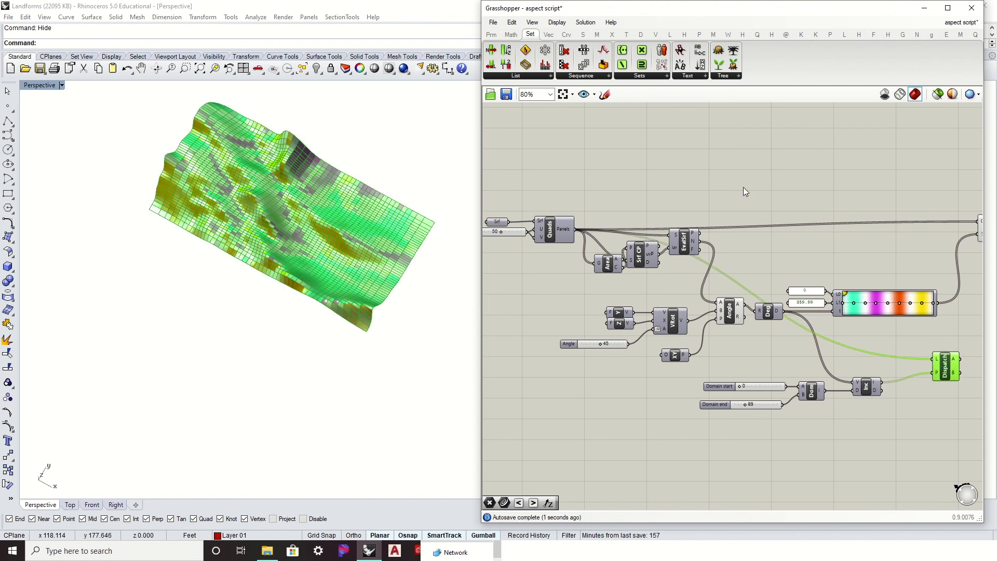
Add a Surface parameter beside Dispatch and connect the Dispatch component's A output to it.
right_click(677, 263)
scroll(955, 362, "up", 4)
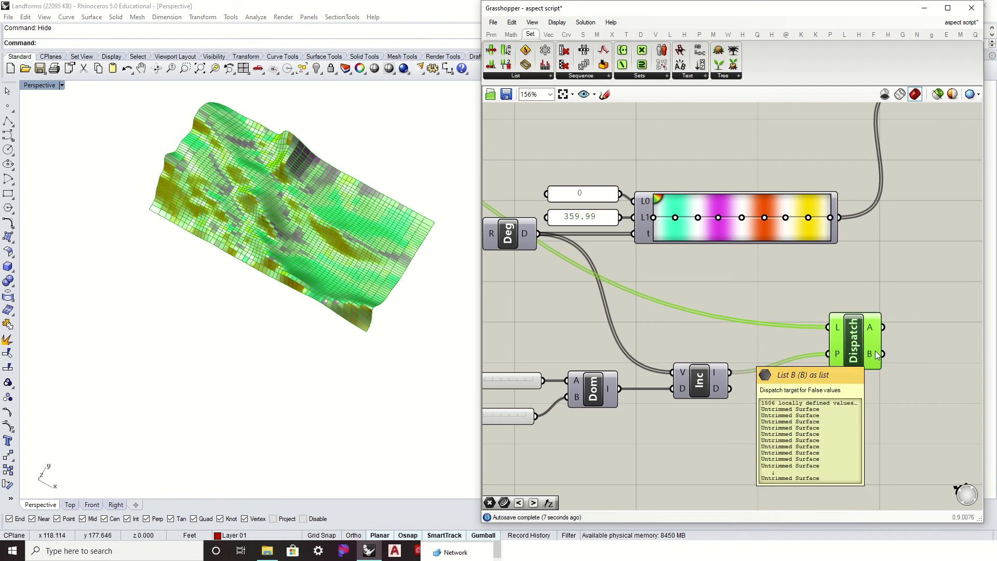
left_click(491, 34)
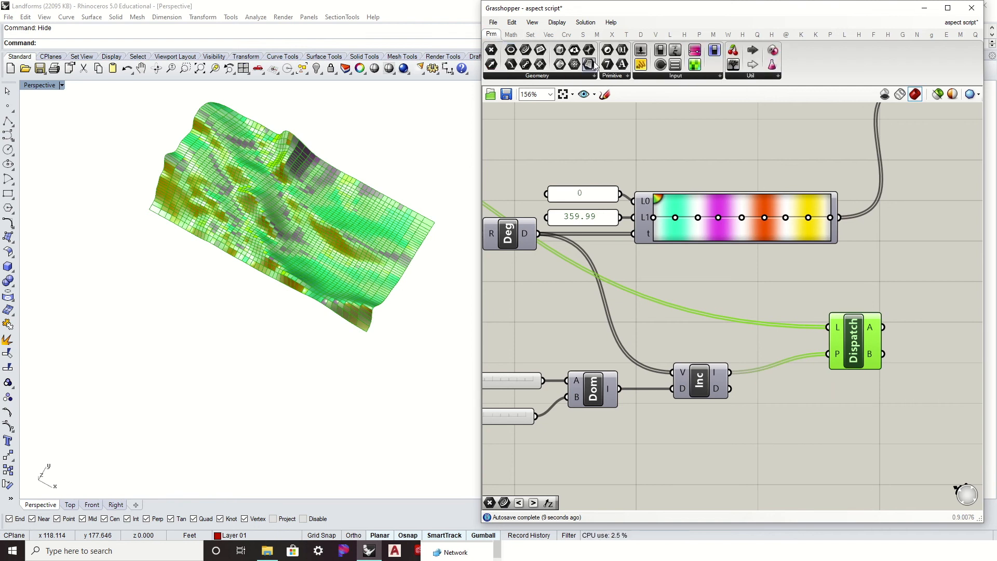
left_click_drag(589, 64, 958, 313)
left_click_drag(858, 336, 937, 314)
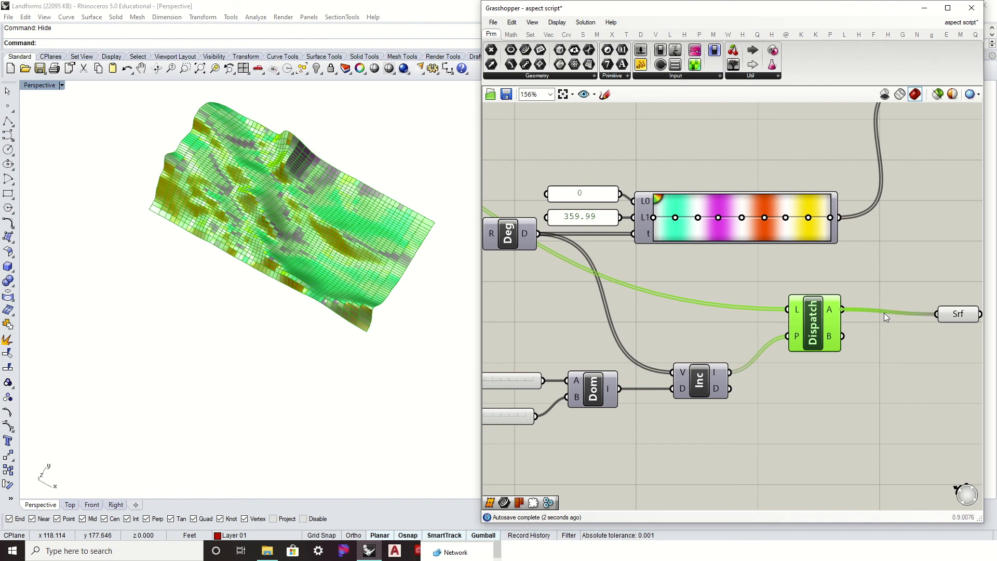
Turn off the preview of the Dispatch component and of the Preview component fed by the Gradient.
right_click(808, 320)
left_click(834, 341)
right_click_drag(395, 230, 398, 246)
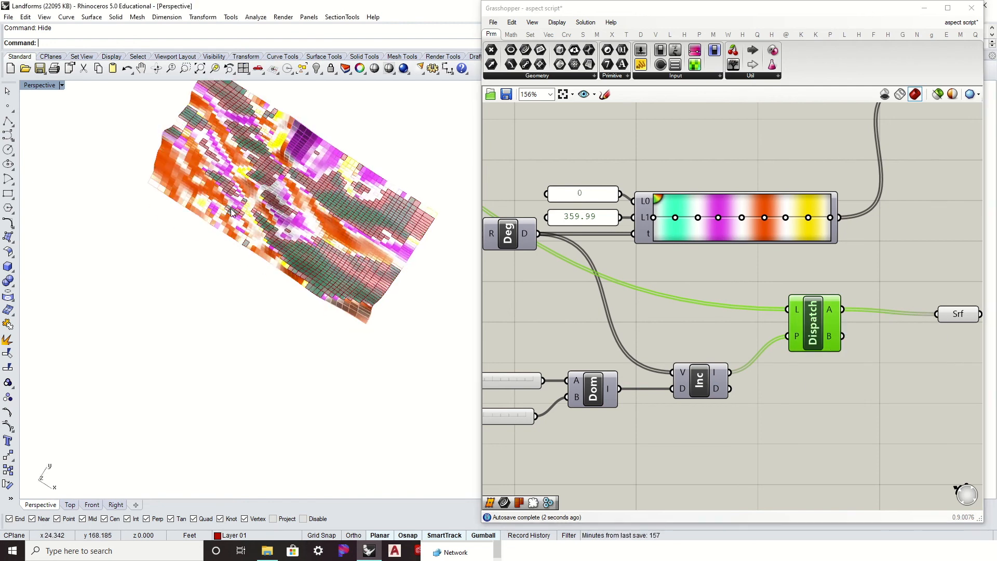
scroll(415, 224, "down", 2)
right_click_drag(820, 222, 727, 282)
left_click(856, 137)
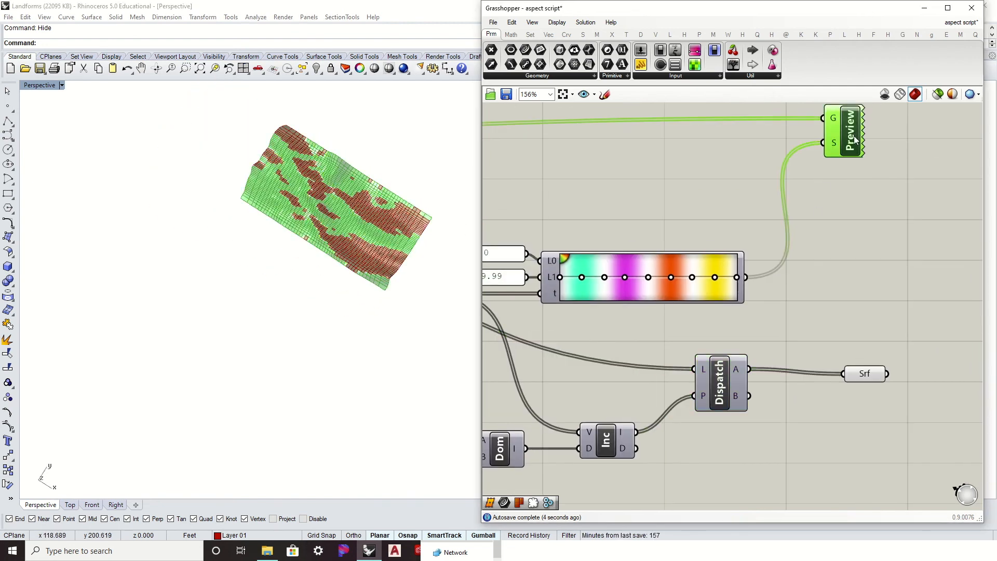
right_click(852, 141)
left_click(877, 164)
right_click_drag(316, 161, 319, 96)
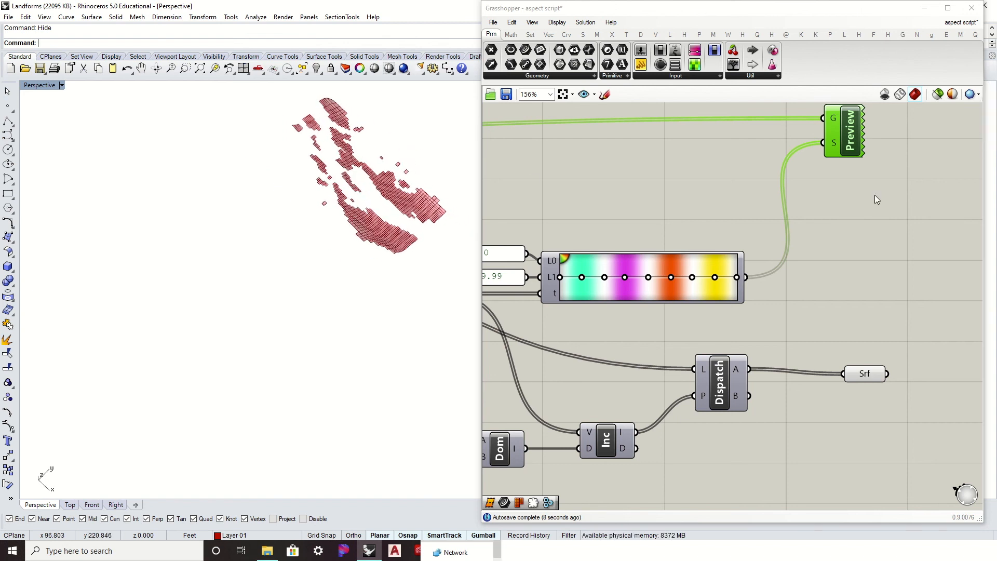
Shift the Preview component farther from the Gradient and lower the Dispatch component with its Surface parameter.
left_click_drag(861, 146, 907, 151)
scroll(922, 251, "down", 1)
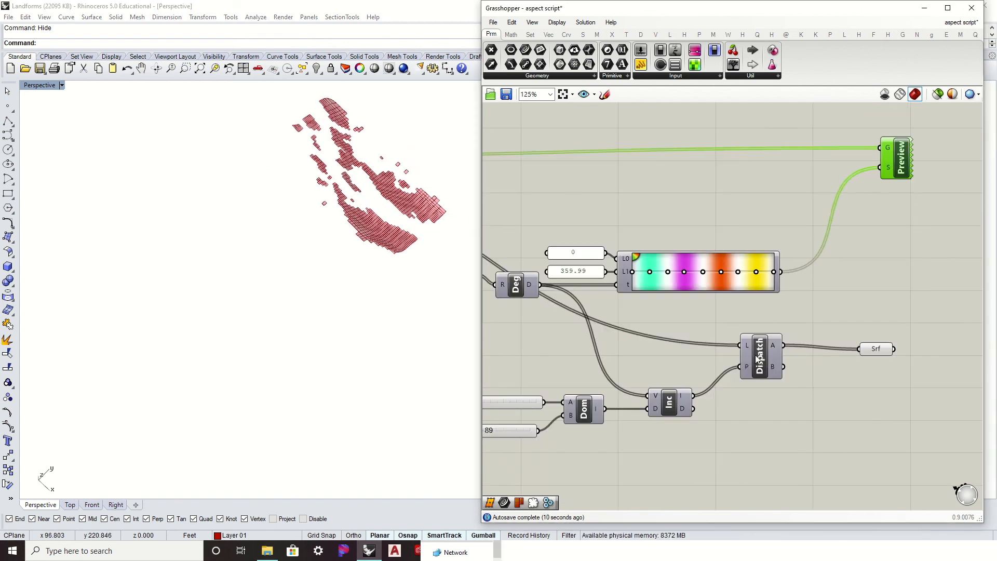
left_click_drag(760, 366, 759, 387)
left_click_drag(883, 353, 876, 372)
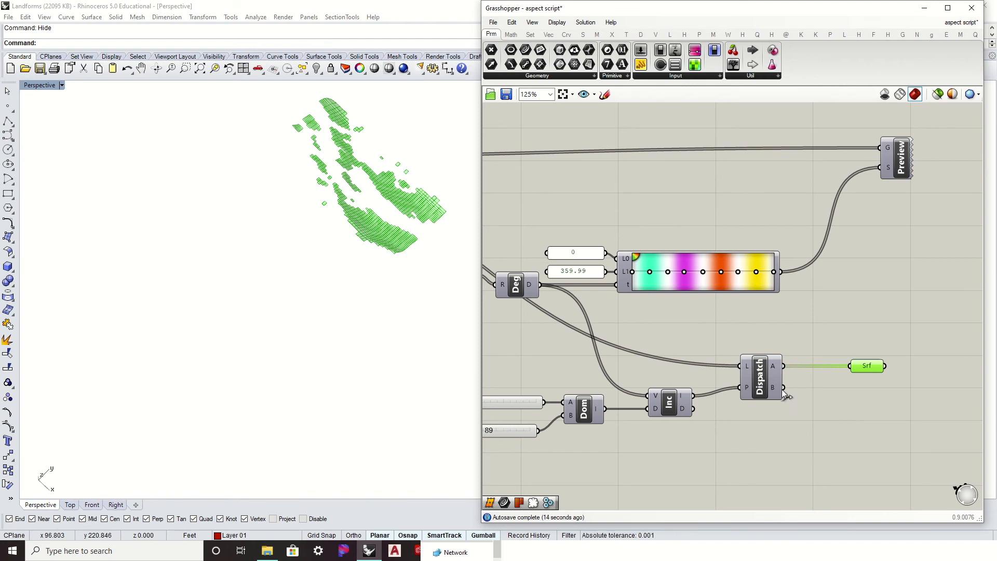
Duplicate the Dispatch component with its input wires and place the copy just above the original.
left_click(762, 387)
left_click_drag(771, 392, 758, 340)
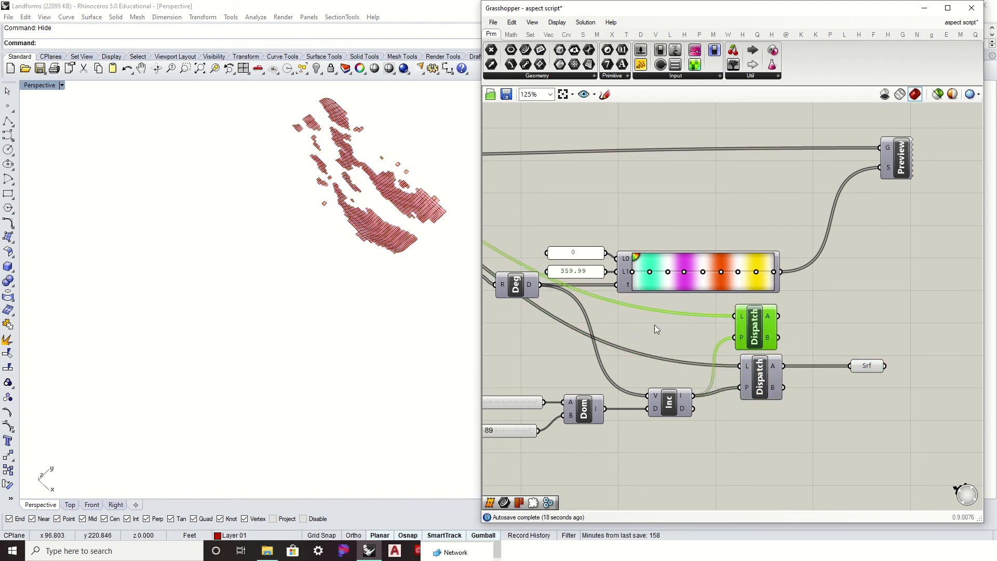
right_click_drag(654, 325, 804, 346)
scroll(880, 348, "down", 1)
right_click_drag(653, 279, 766, 290)
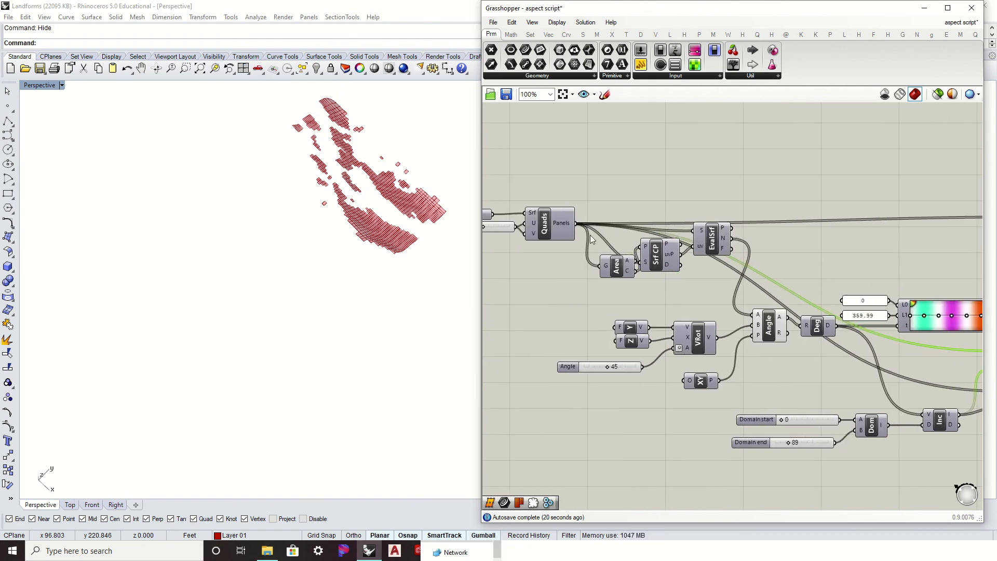
right_click_drag(847, 300, 591, 257)
scroll(775, 274, "up", 2)
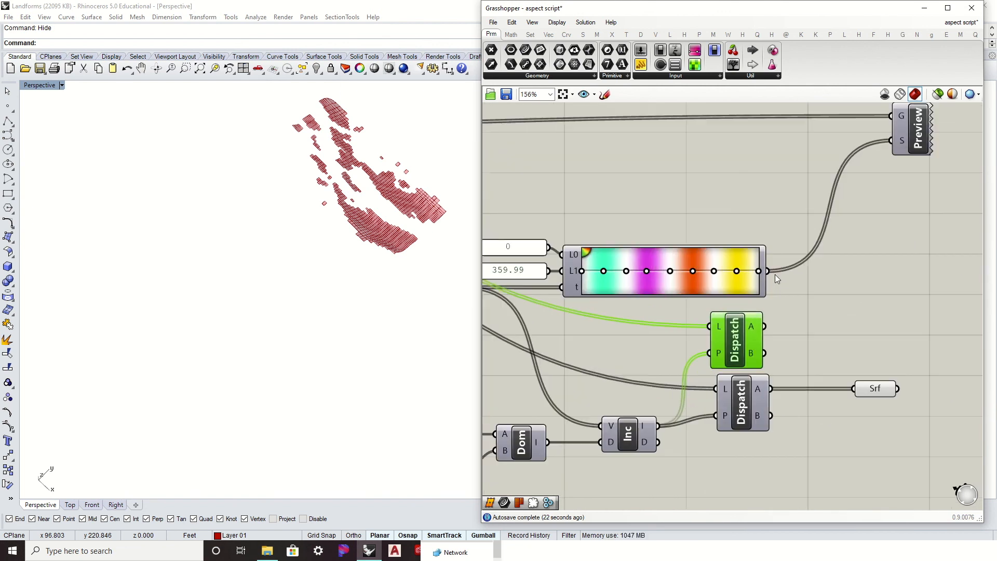
Move both Dispatch components and the Surface parameter away from Includes, and connect the Gradient output to the upper Dispatch's L input.
left_click_drag(905, 450, 841, 352)
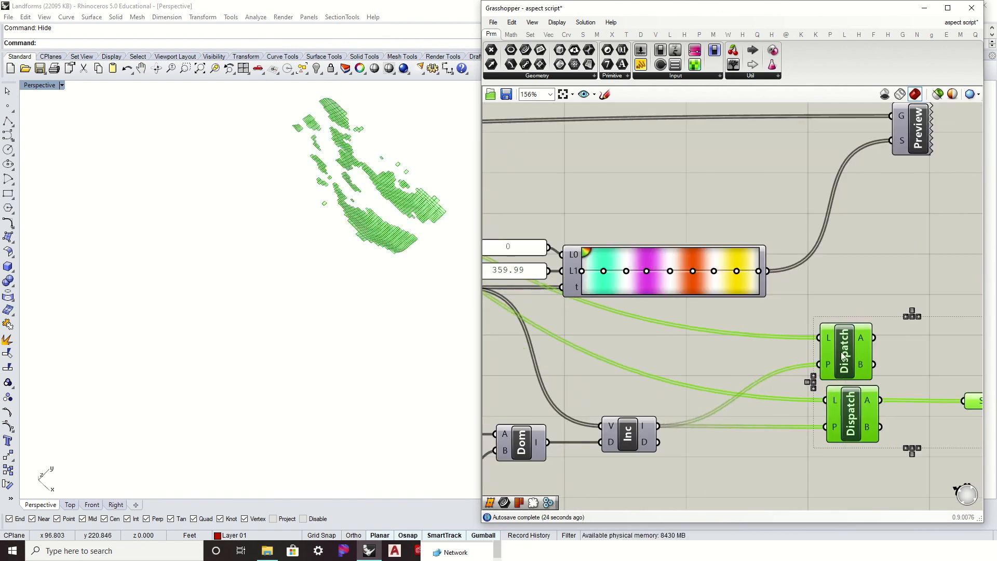
left_click(832, 289)
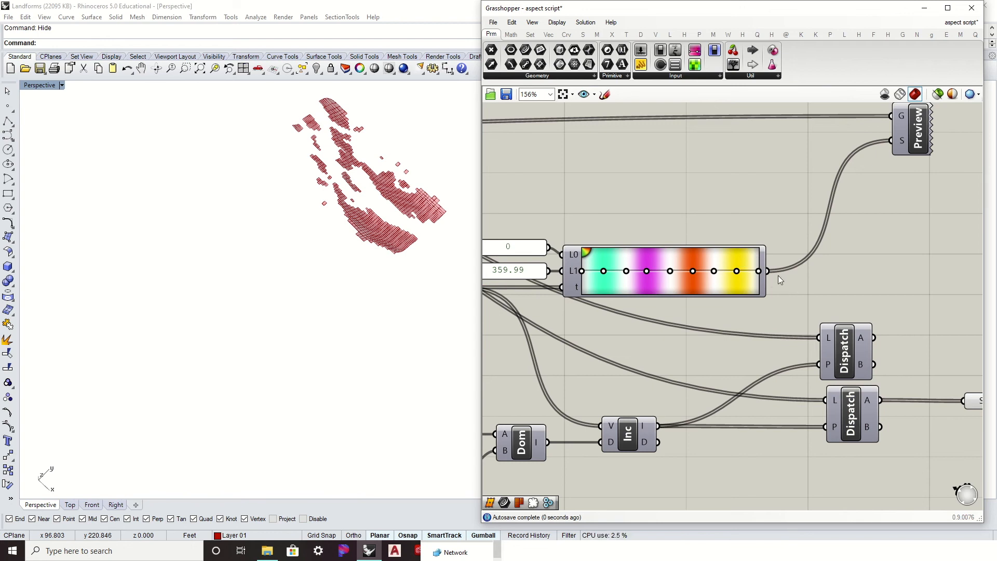
left_click_drag(765, 269, 847, 331)
left_click(850, 412)
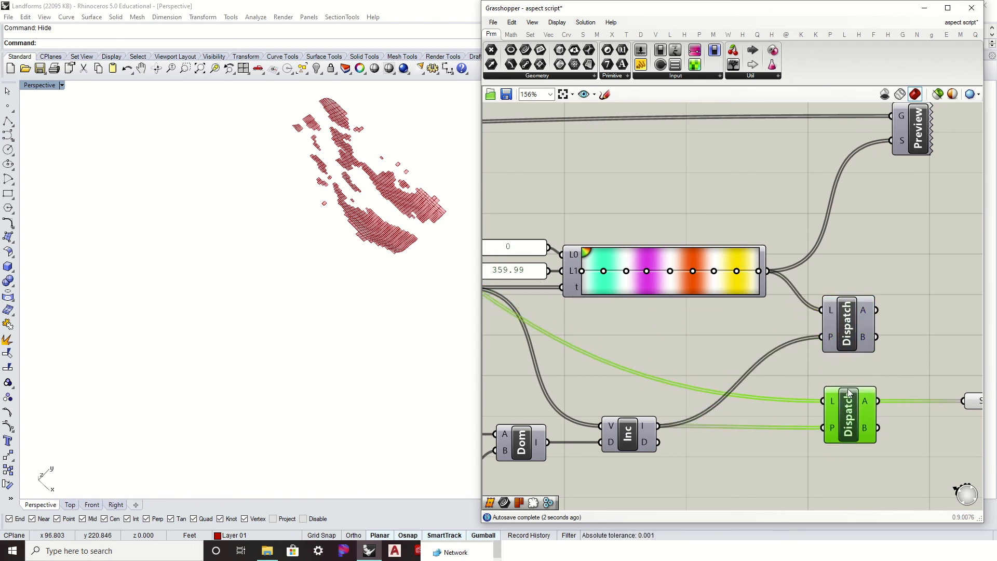
Move the Preview component down closer to the Dispatch components and delete the Surface parameter.
right_click_drag(893, 328, 774, 345)
left_click_drag(786, 157, 921, 247)
left_click(859, 417)
key("Delete")
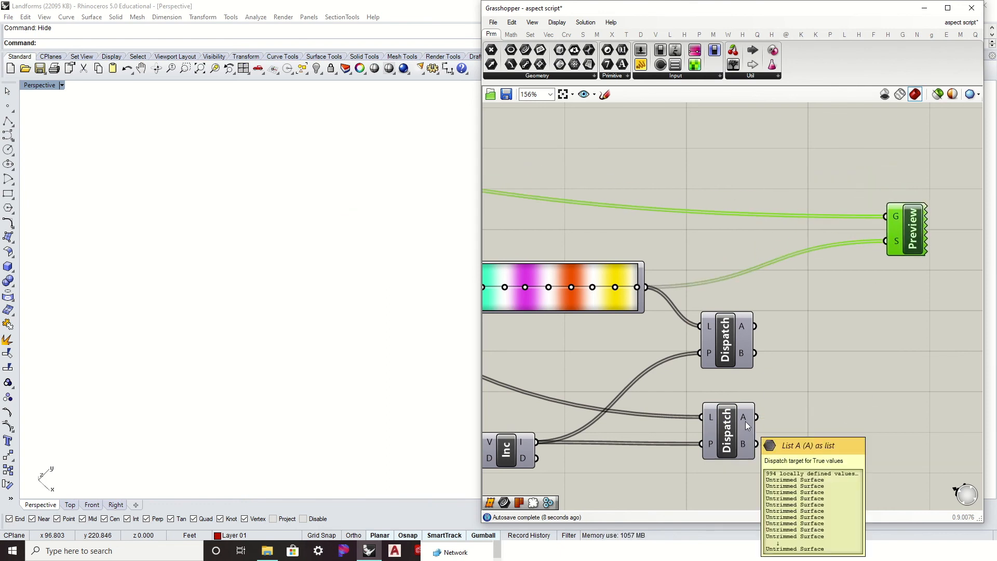
Connect the lower Dispatch's A output to Preview's G input and the upper Dispatch's A output to S, and turn its preview on.
left_click_drag(746, 419, 909, 301)
left_click_drag(740, 333, 893, 312)
right_click(916, 309)
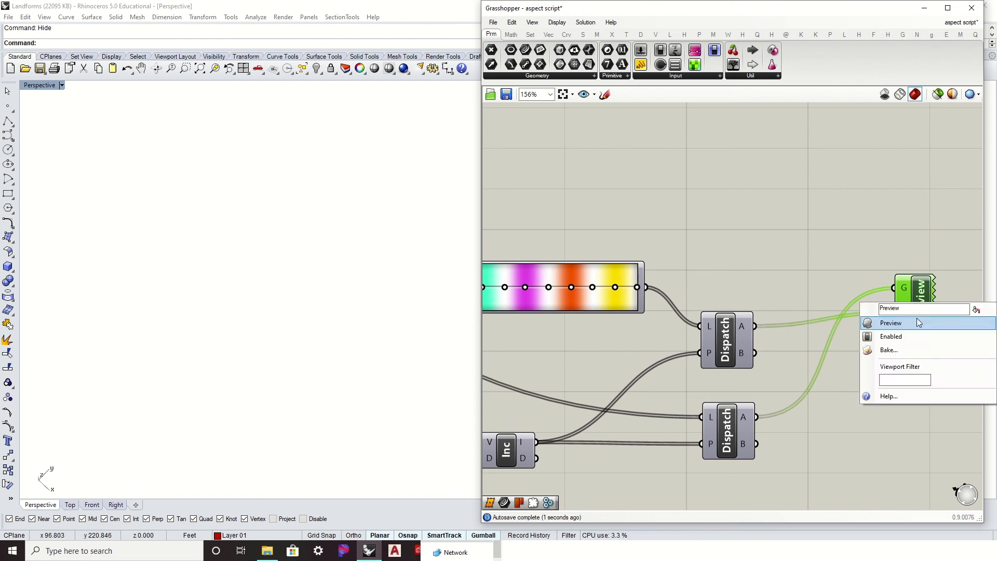
left_click(917, 320)
left_click(760, 409)
right_click_drag(390, 281, 364, 244)
right_click_drag(630, 282, 782, 275)
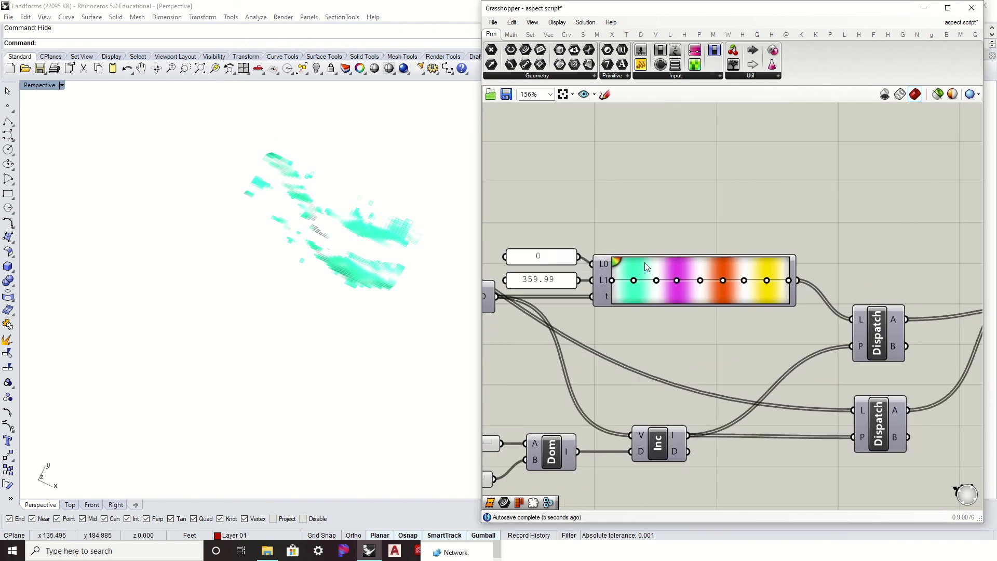
scroll(328, 249, "up", 6)
Add a Surface parameter below the Preview component and connect the upper Dispatch's B output to it.
right_click_drag(876, 382, 664, 308)
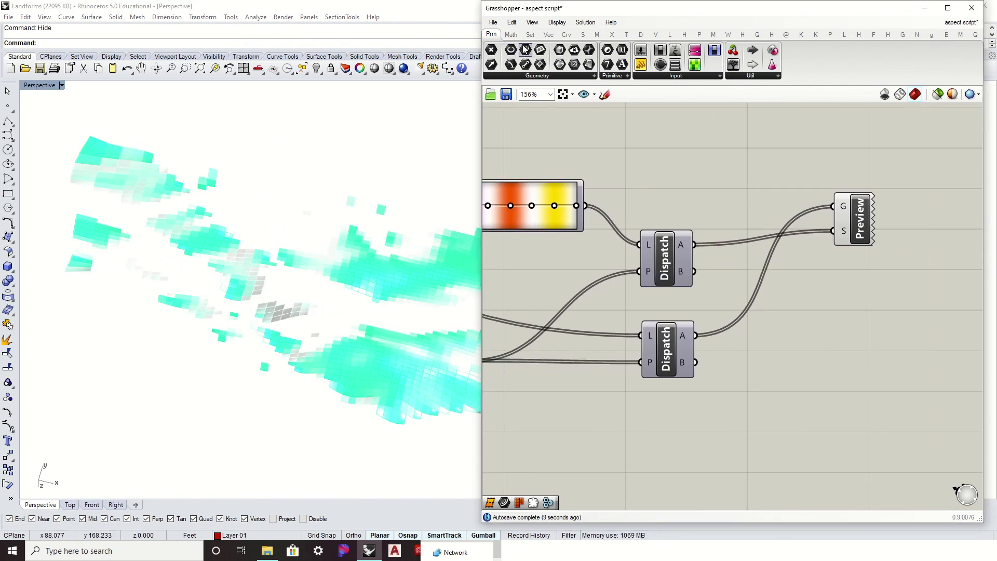
left_click_drag(588, 64, 879, 306)
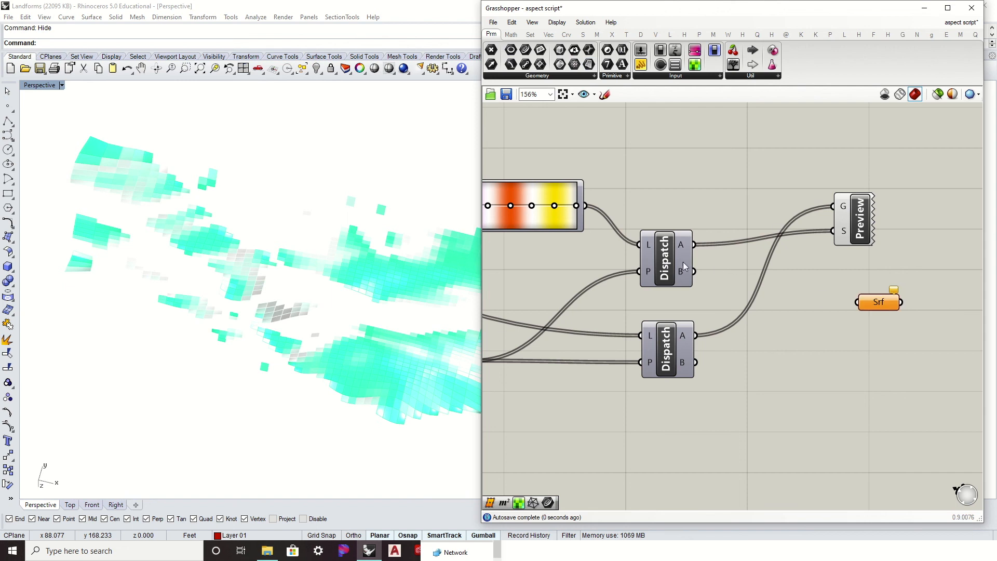
left_click_drag(693, 271, 846, 280)
left_click(879, 340)
right_click_drag(369, 252, 326, 157)
scroll(303, 178, "up", 3)
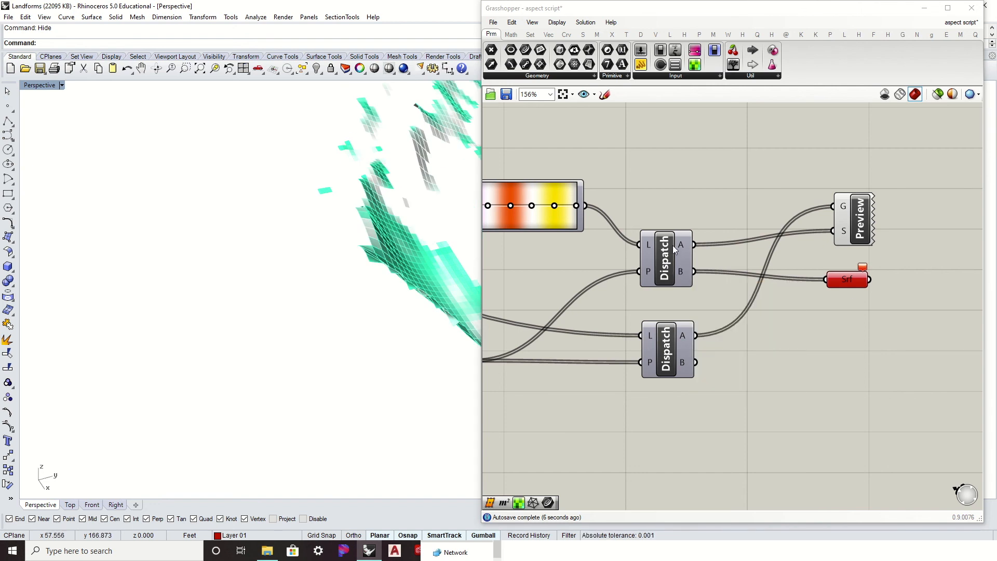
Connect the lower Dispatch's B output to the Surface parameter instead of the upper Dispatch's, and align the parameter beside that output.
left_click_drag(846, 285, 858, 352)
right_click_drag(756, 352, 798, 327)
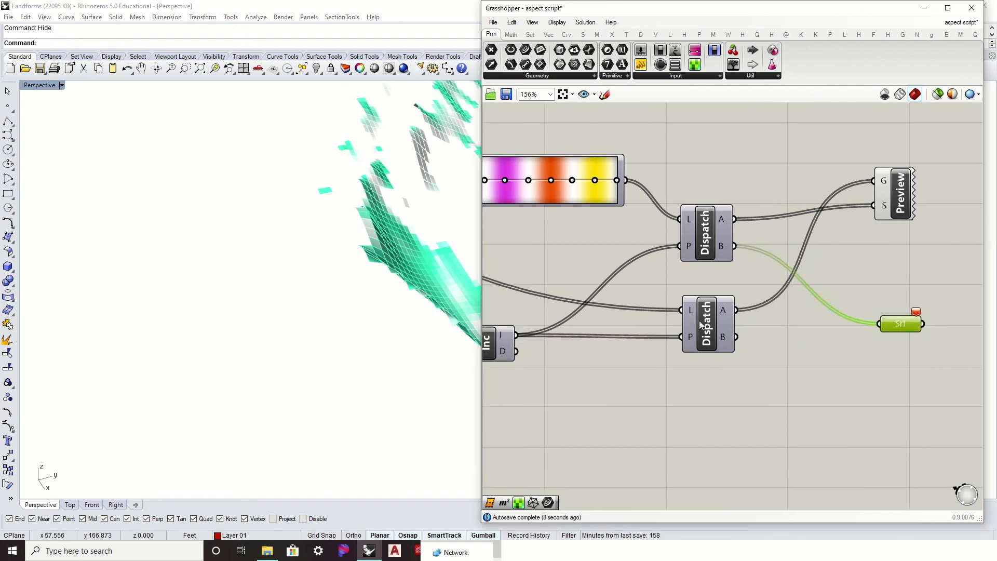
mouse_move(699, 320)
right_mouse_down()
mouse_move(866, 318)
mouse_move(643, 300)
right_mouse_up()
left_click_drag(680, 317, 838, 333)
left_click(834, 360)
right_click_drag(163, 229, 312, 384)
right_click_drag(738, 320, 626, 300)
left_click_drag(712, 308, 671, 302)
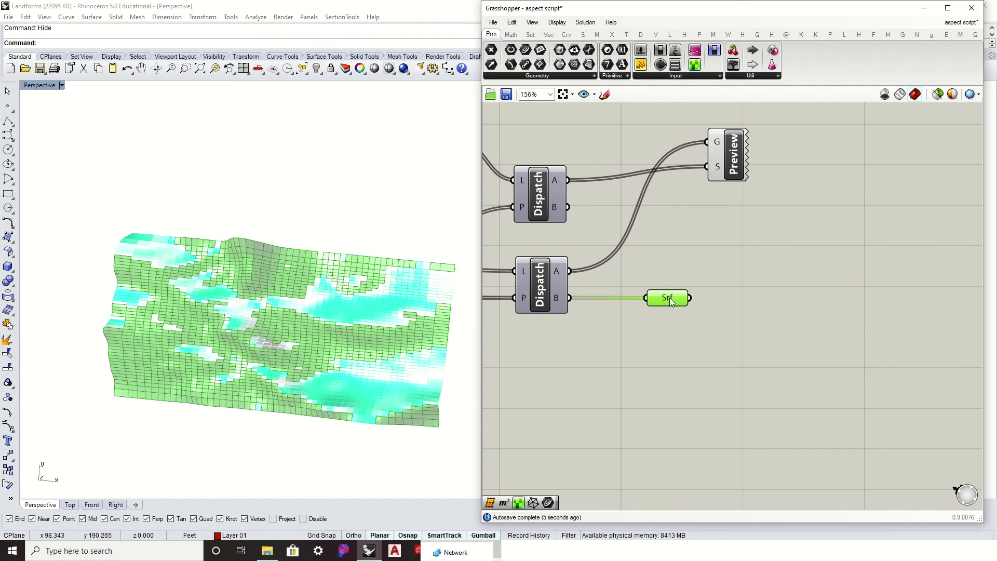
Duplicate the Preview component beside the Surface parameter and connect Surface to the copy's G input.
left_click(744, 162)
left_click_drag(744, 162, 819, 302, "alt")
left_click_drag(764, 281, 782, 281)
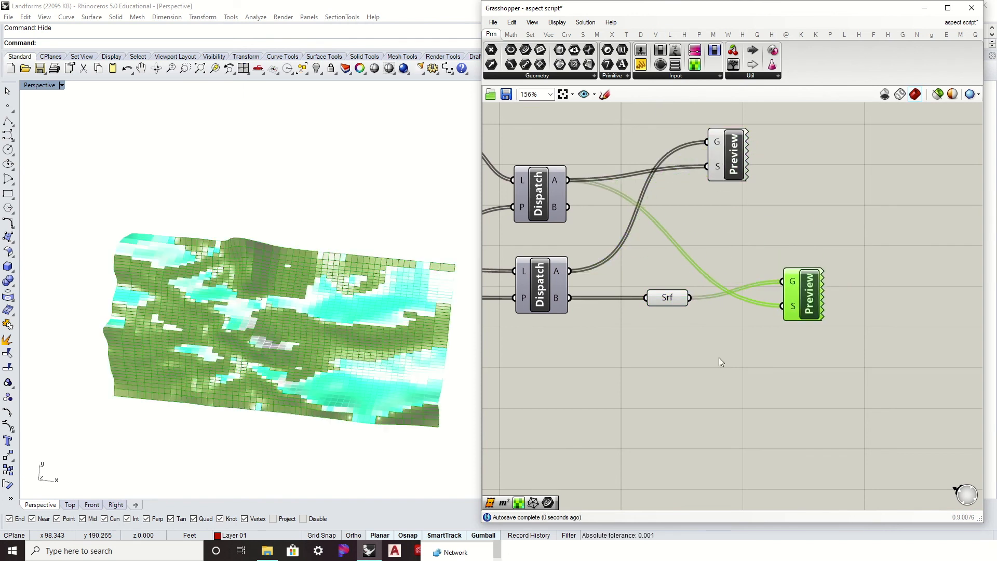
Add a white Colour Swatch below the Surface parameter and connect it to the copied Preview's S input.
double_click(714, 364)
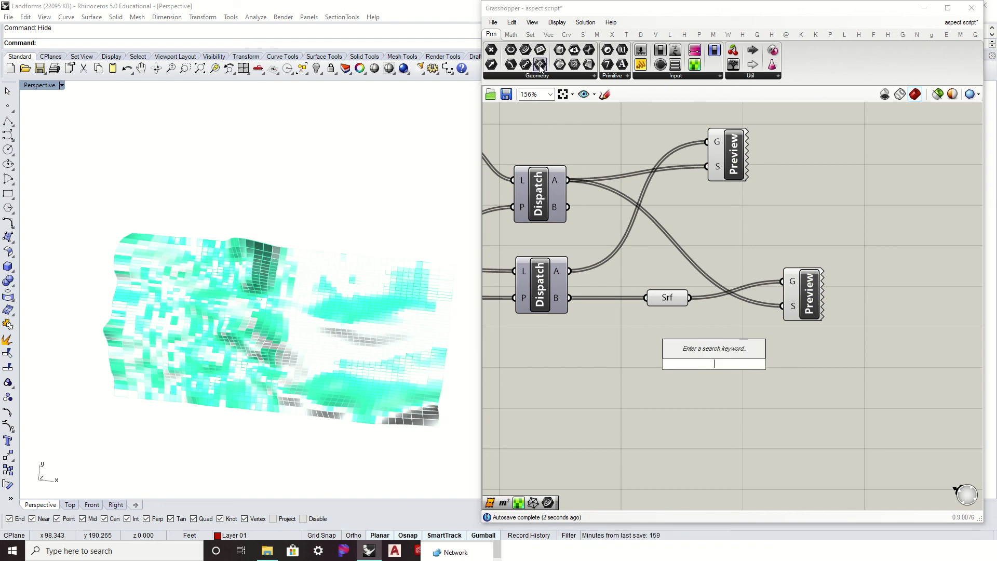
left_click(670, 77)
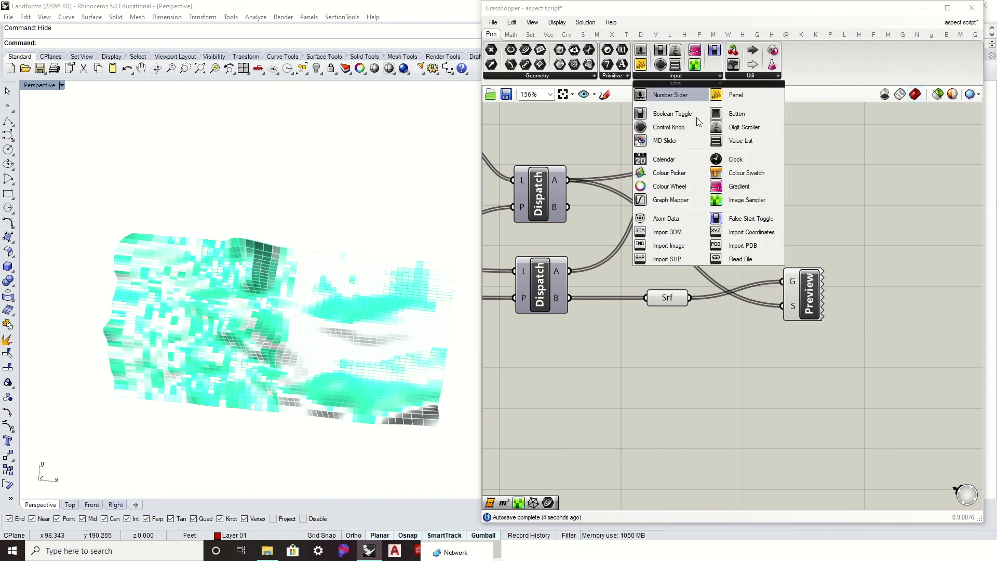
left_click(746, 172)
left_click(673, 374)
left_click_drag(712, 376, 805, 324)
left_click(709, 403)
Turn off the preview of the Surface parameter feeding the lower Preview component.
right_click_drag(340, 402, 344, 314)
right_click_drag(569, 269, 785, 266)
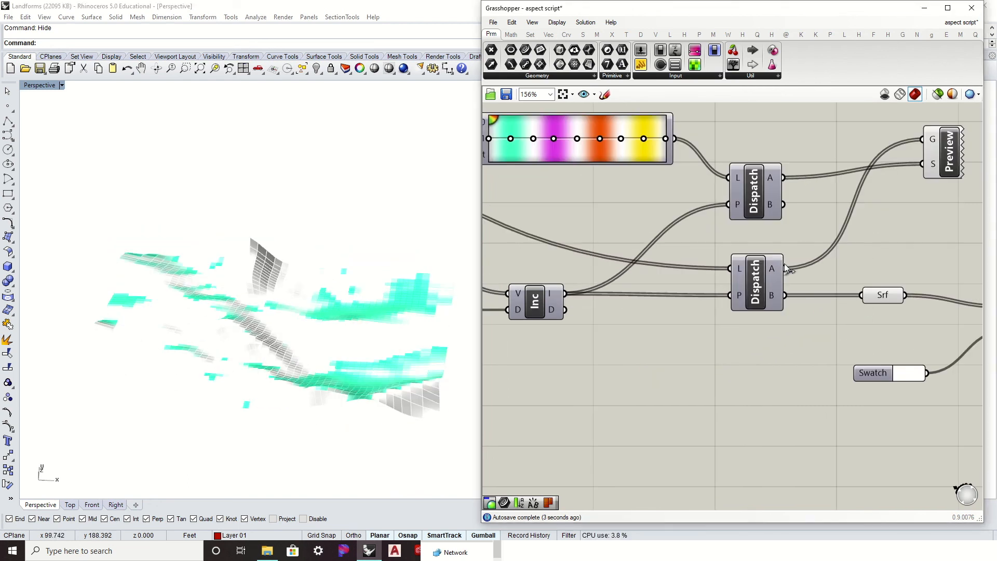
scroll(786, 268, "down", 3)
left_click(935, 204)
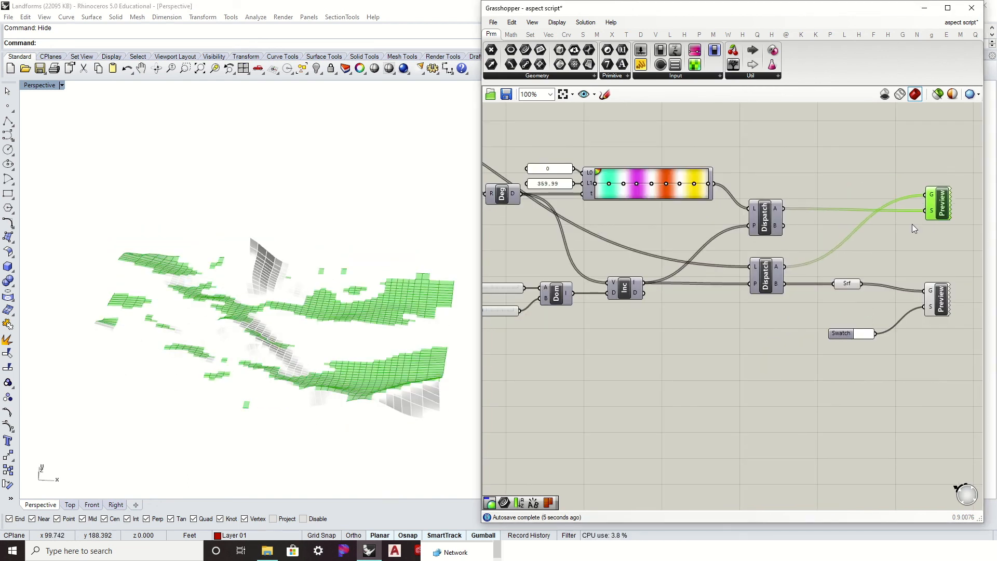
right_click_drag(824, 251, 855, 243)
left_click(870, 277)
right_click(870, 278)
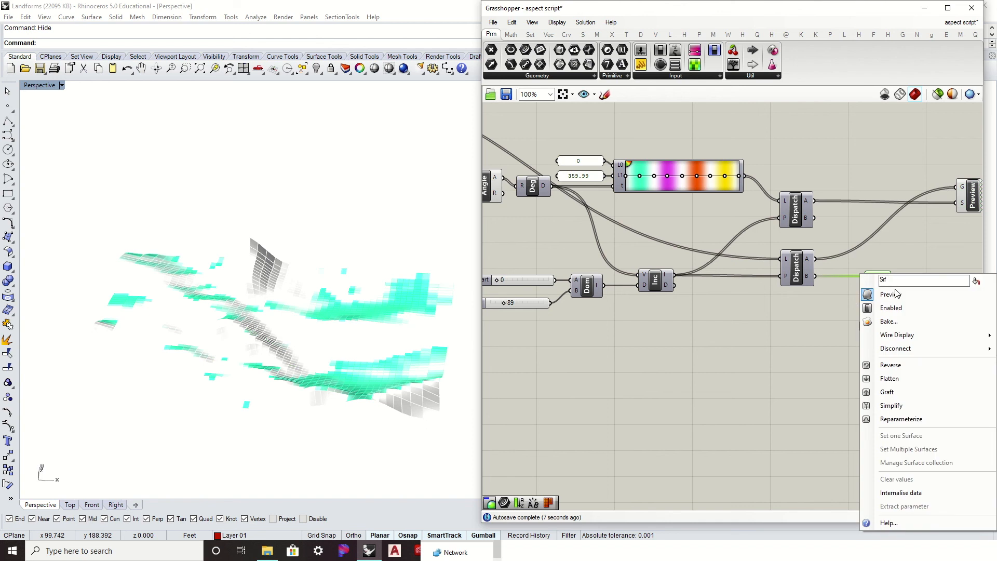
left_click(795, 338)
Set the Domain start slider to 359.
right_click_drag(589, 337, 740, 337)
scroll(657, 281, "up", 3)
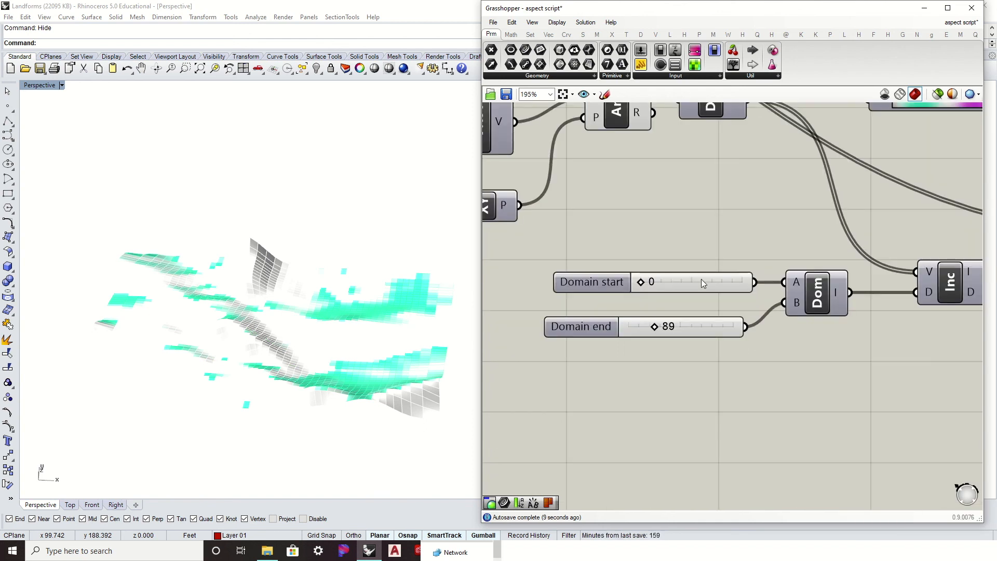
double_click(702, 278)
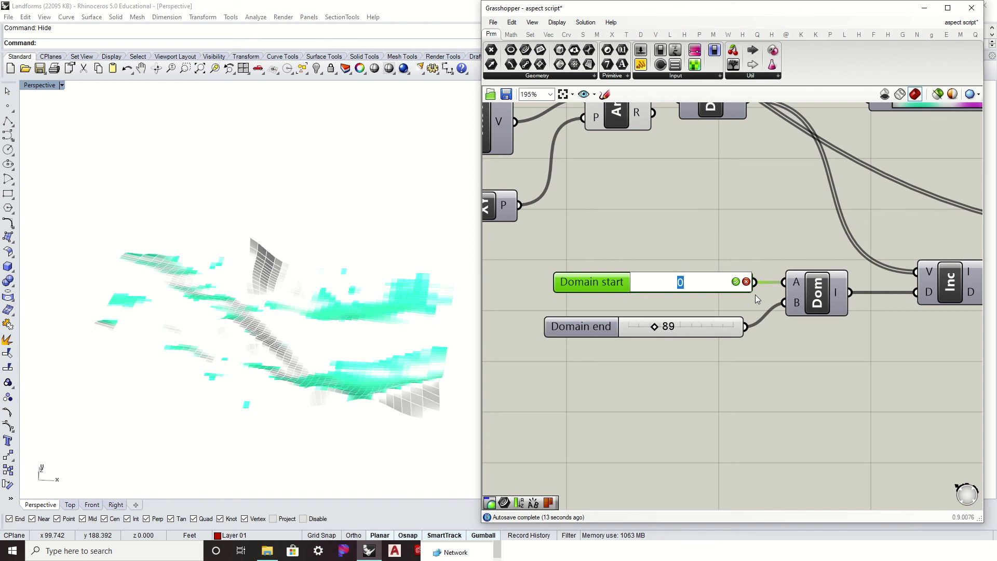
type("359")
key("Return")
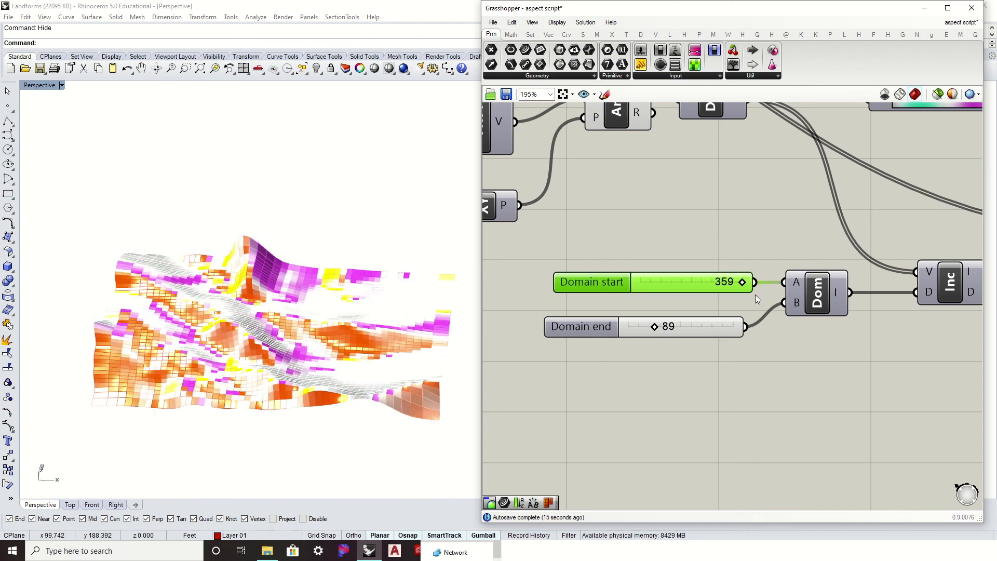
Set the Domain start slider to 180 and the Domain end slider to 269.
double_click(685, 275)
type("180")
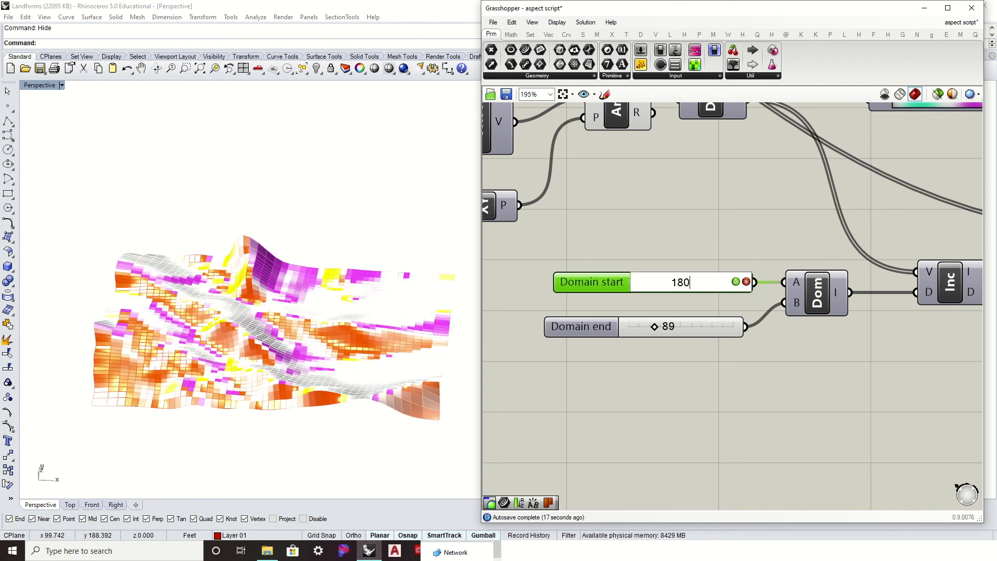
key("Return")
double_click(709, 323)
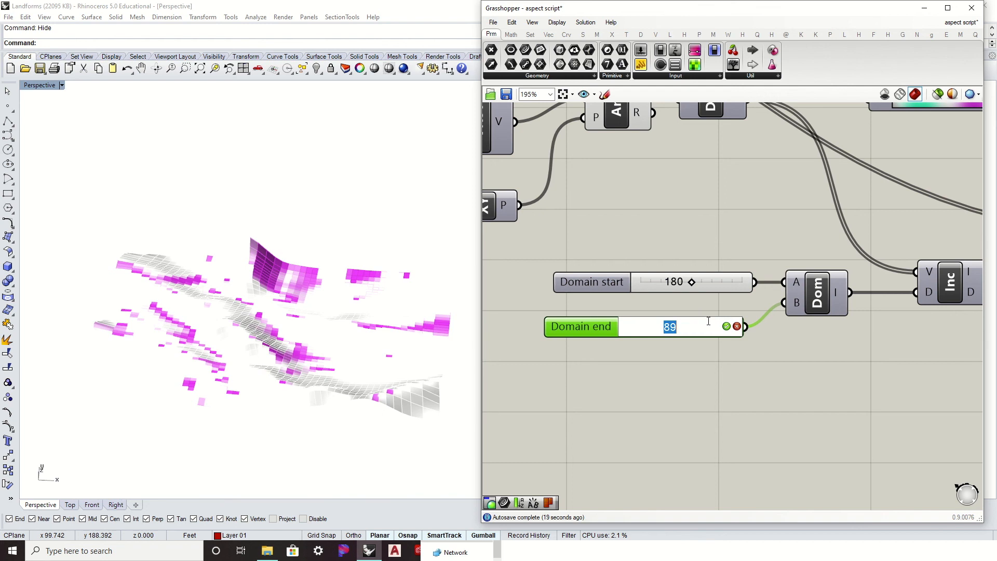
type("269")
key("Return")
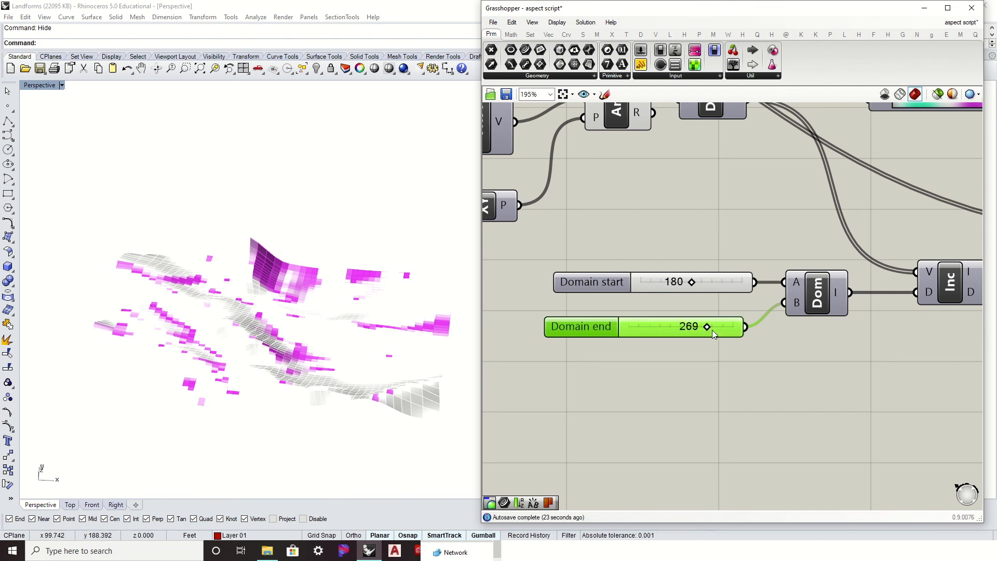
Move the Domain end slider up so it sits directly beneath the Domain start slider.
right_click_drag(452, 309, 390, 297)
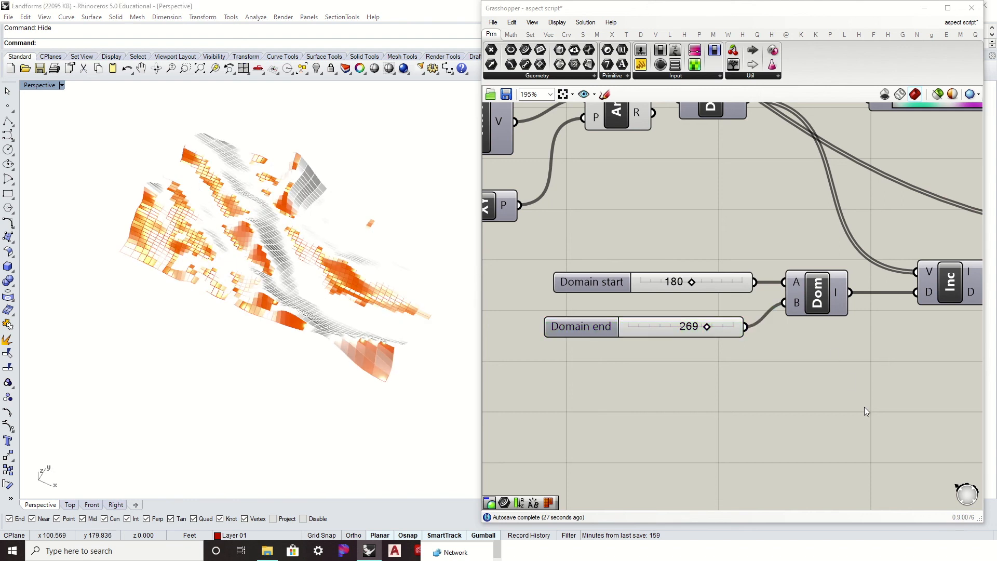
right_click_drag(864, 406, 823, 386)
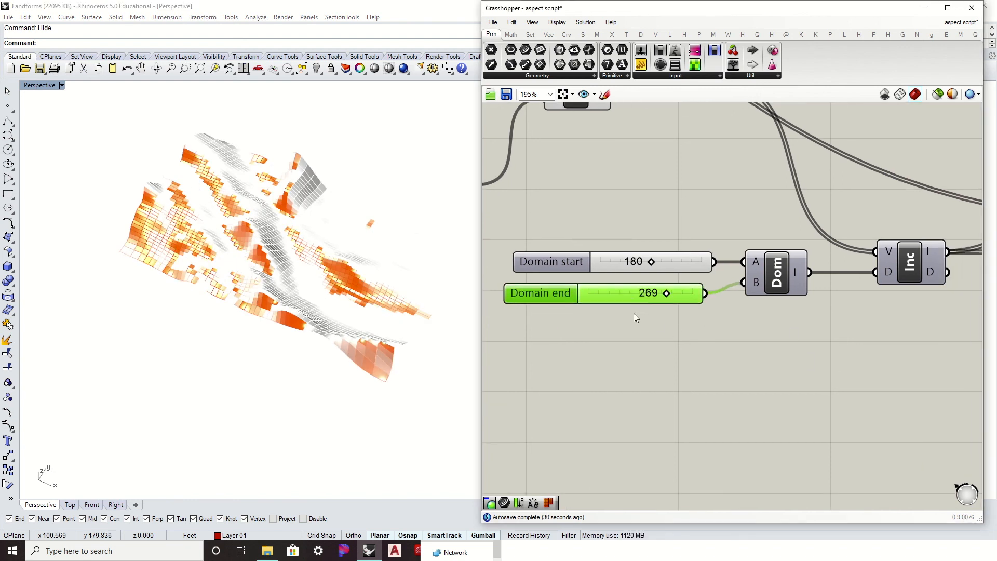
right_click_drag(634, 313, 737, 272)
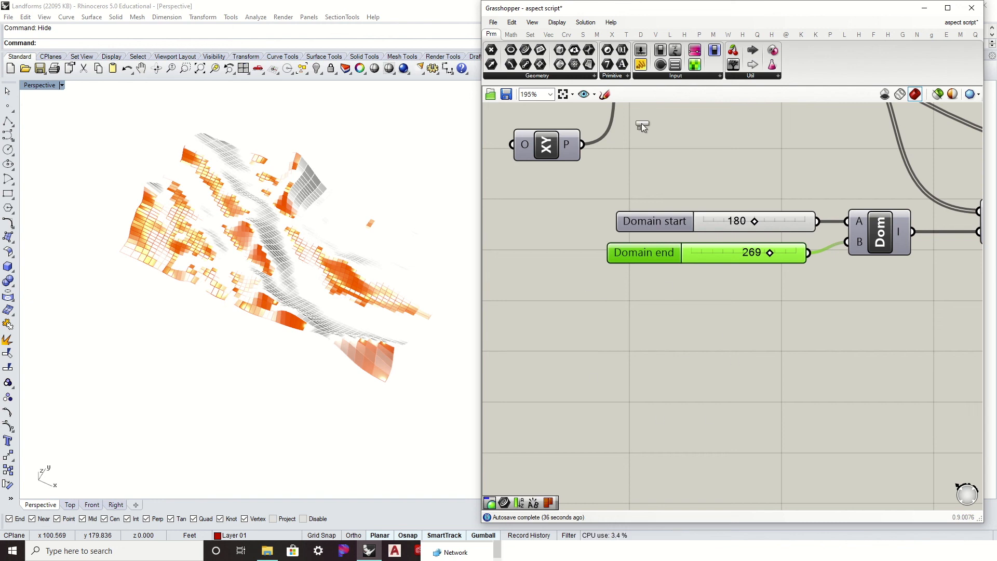
Add a Panel below the domain sliders and enter the lines "0 - 89 = North" and "90 - 179 = East".
left_click_drag(640, 123, 669, 338)
double_click(739, 372)
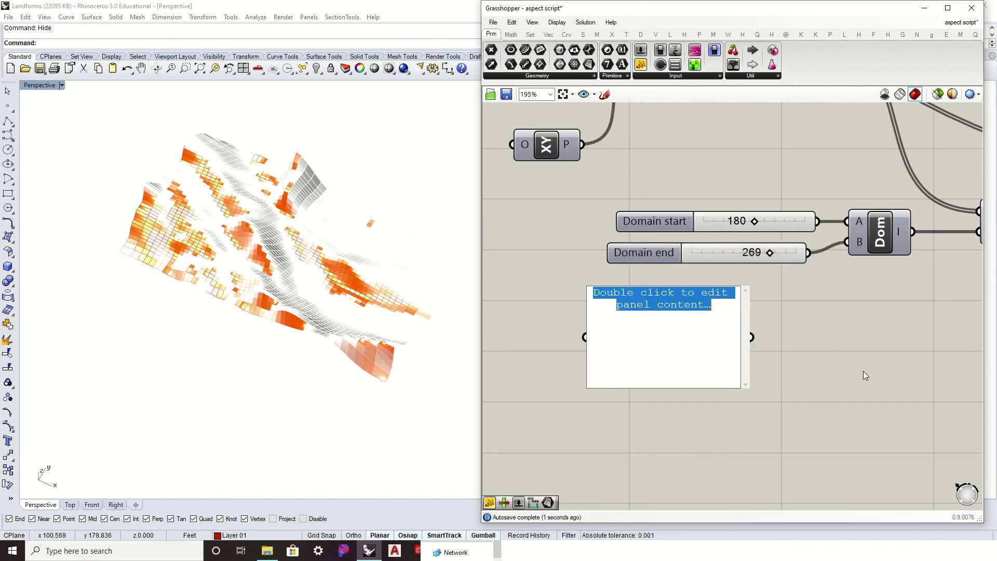
type("0")
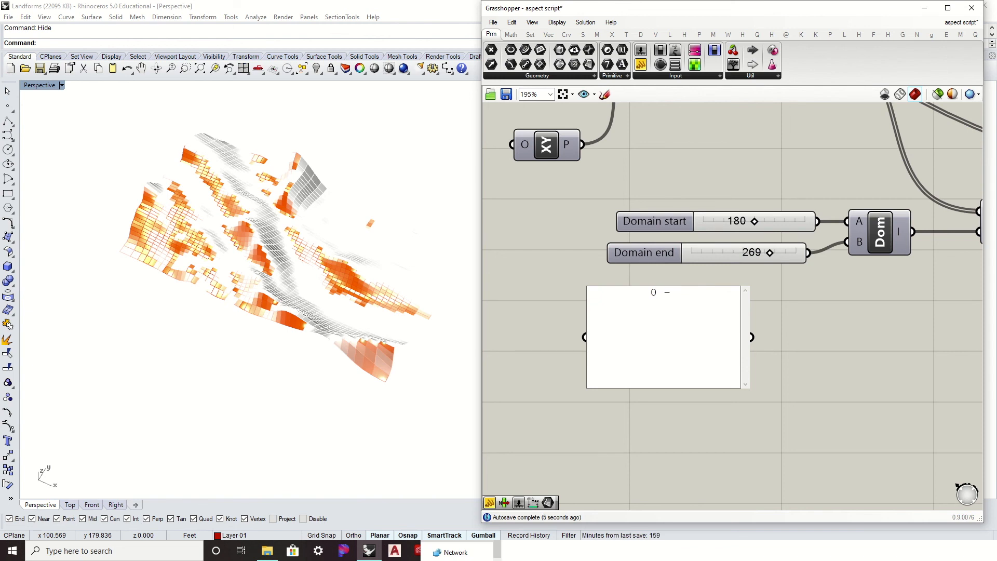
type(" - 90 = North")
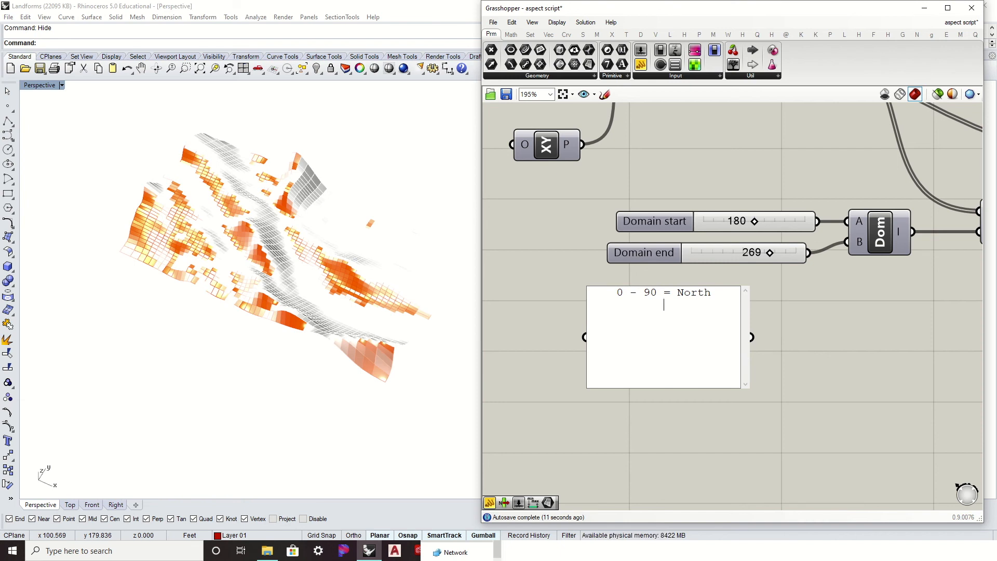
key("BackSpace")
key("BackSpace")
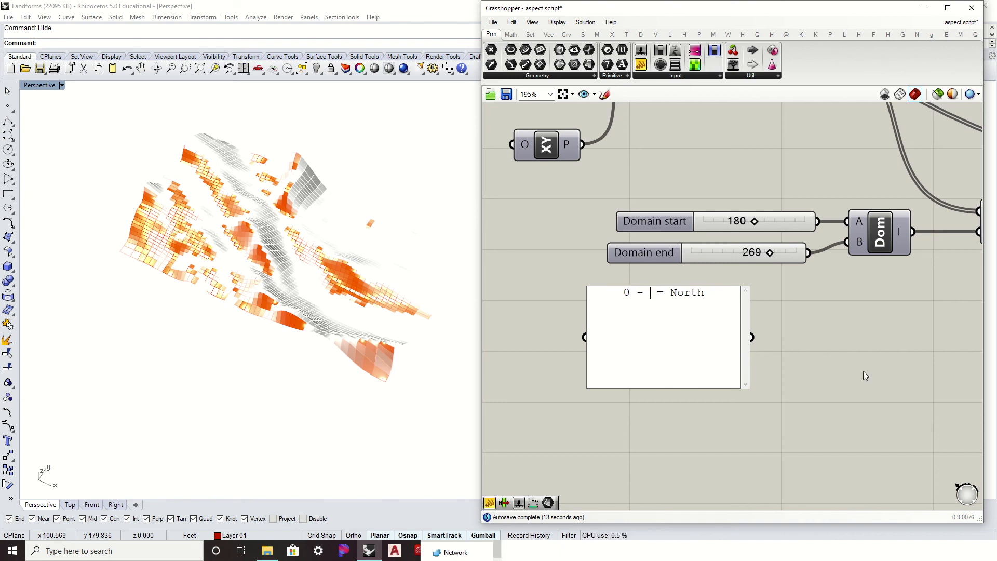
type("89 = North 90 ")
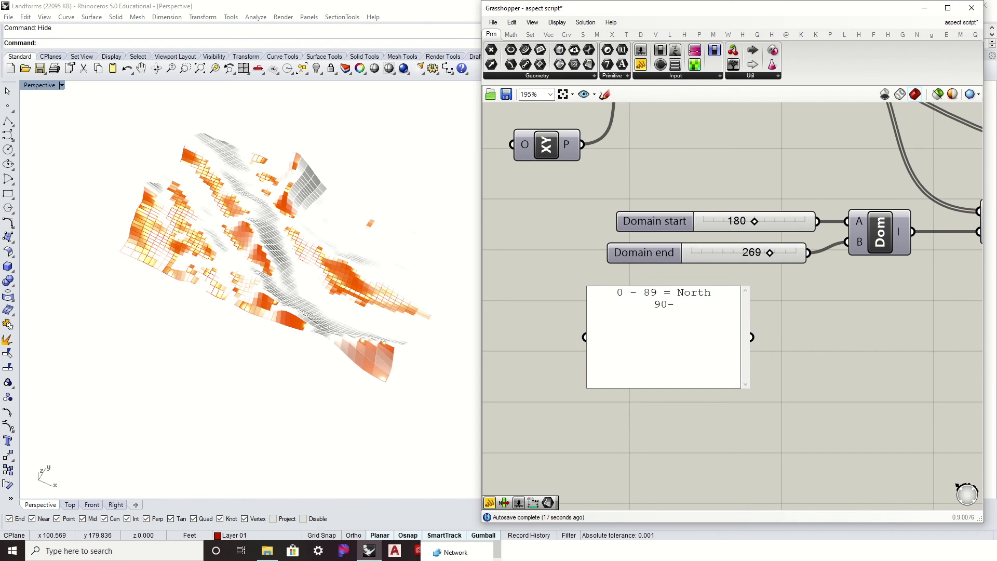
type("- 179 = East")
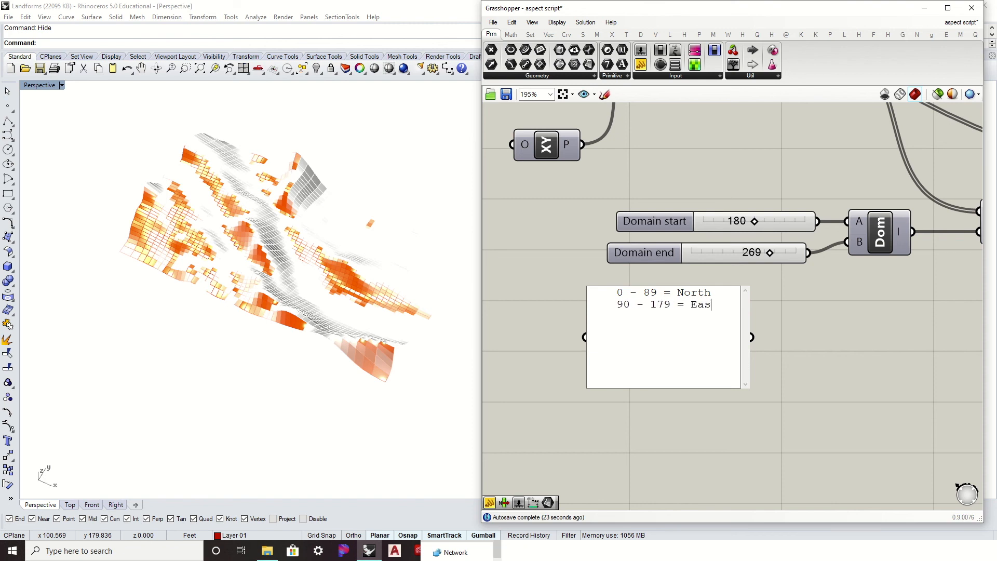
Add the lines "180 - 269 = South" and "270 - 359 = West" to the Panel and align it beneath the domain sliders.
key("Return")
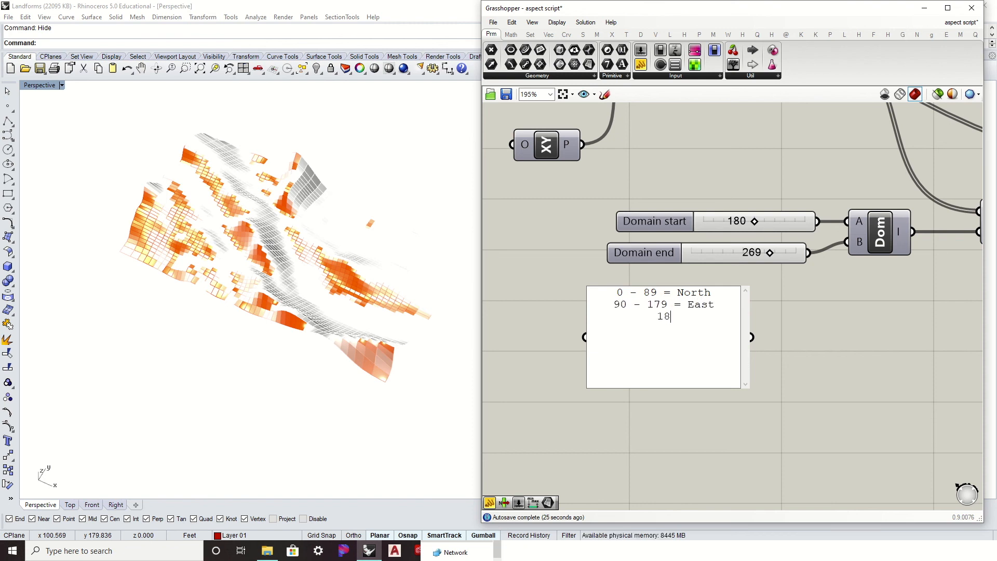
type("180 - ")
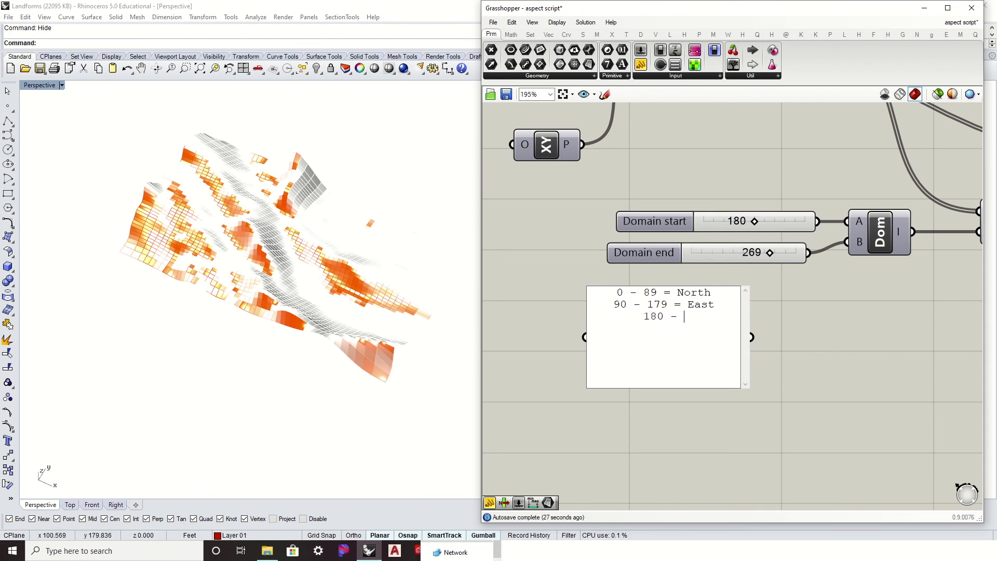
type("269 = South")
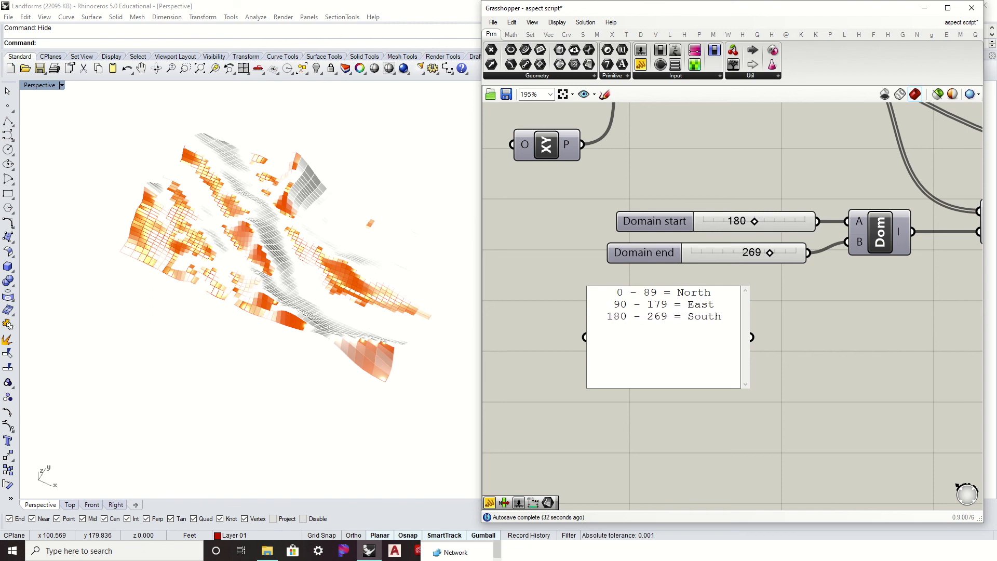
key("Return")
type("270 - 359 = West")
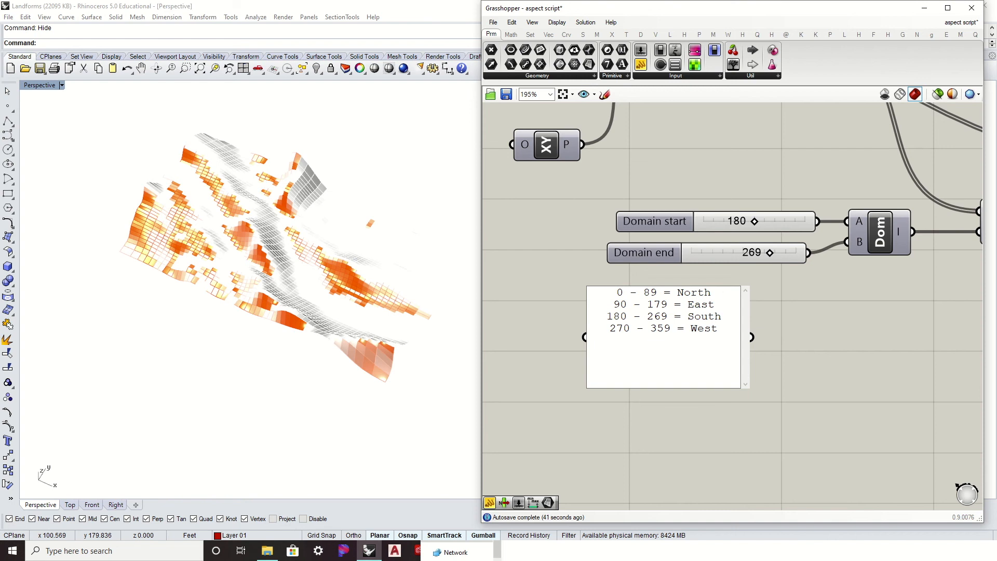
left_click(882, 388)
left_click_drag(686, 356, 755, 362)
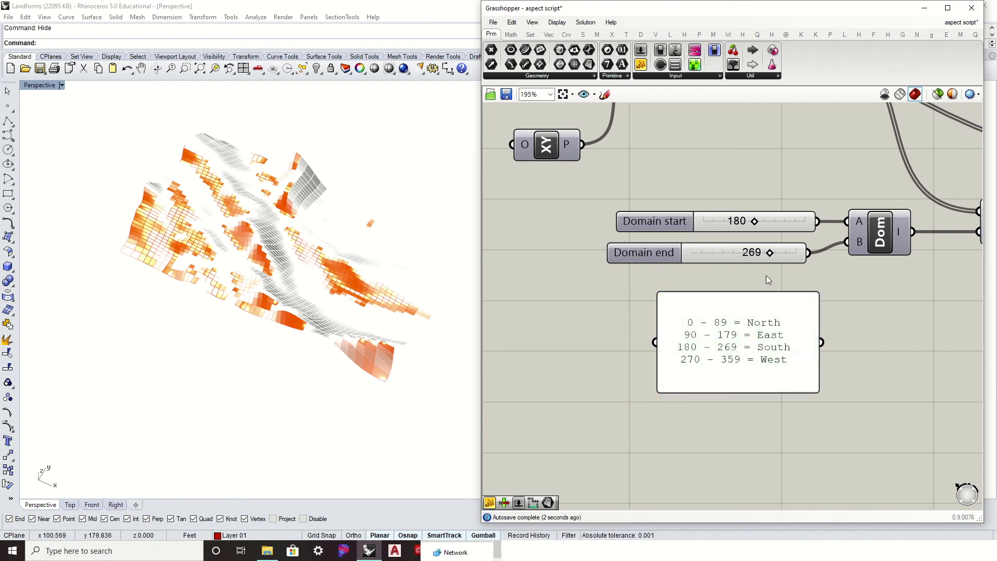
Add a Custom Preview component above the Gradient.
right_click_drag(765, 276, 646, 310)
scroll(646, 310, "down", 2)
right_click_drag(408, 270, 410, 297)
scroll(852, 272, "down", 3)
right_click_drag(890, 256, 807, 285)
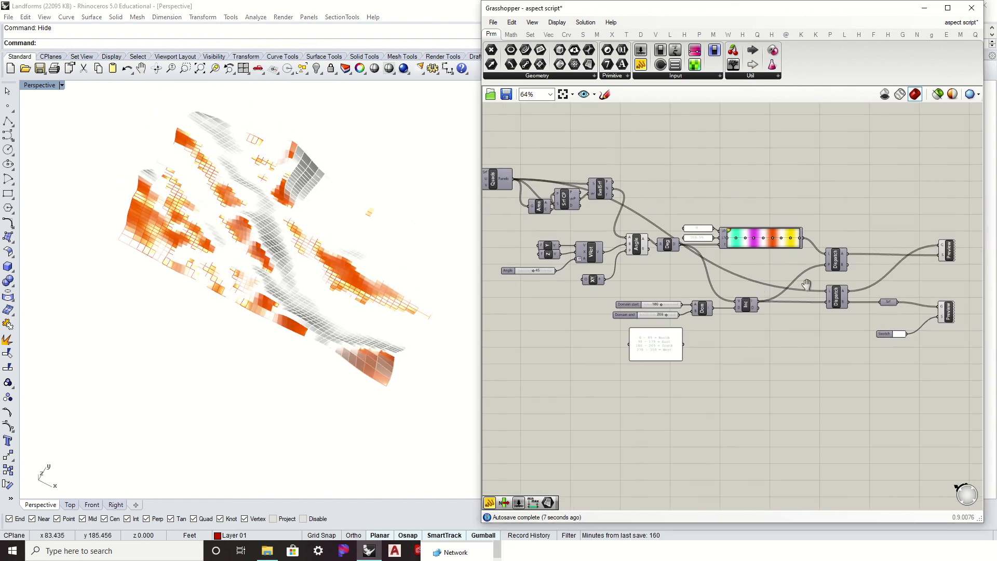
right_click_drag(878, 248, 834, 249)
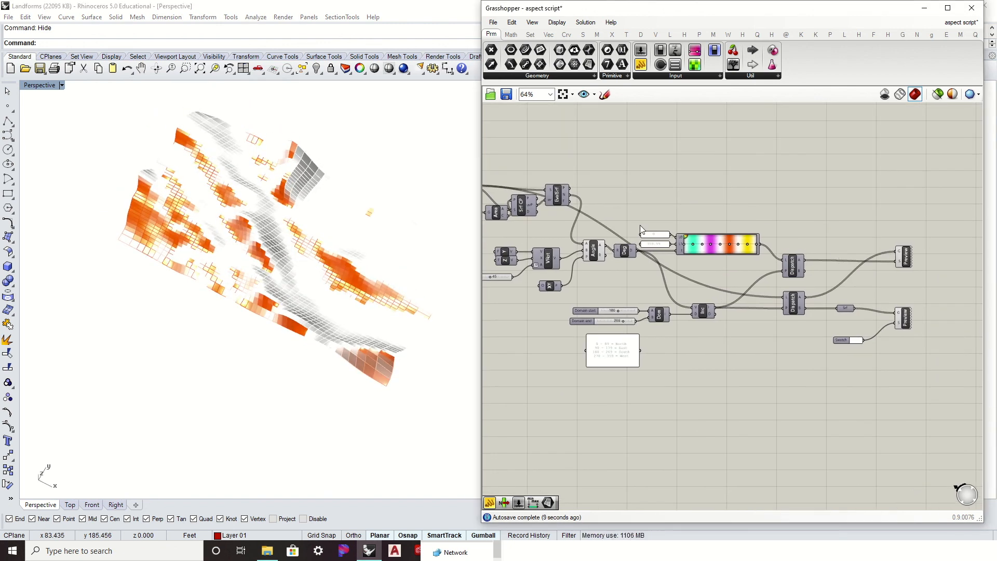
right_click_drag(585, 183, 700, 225)
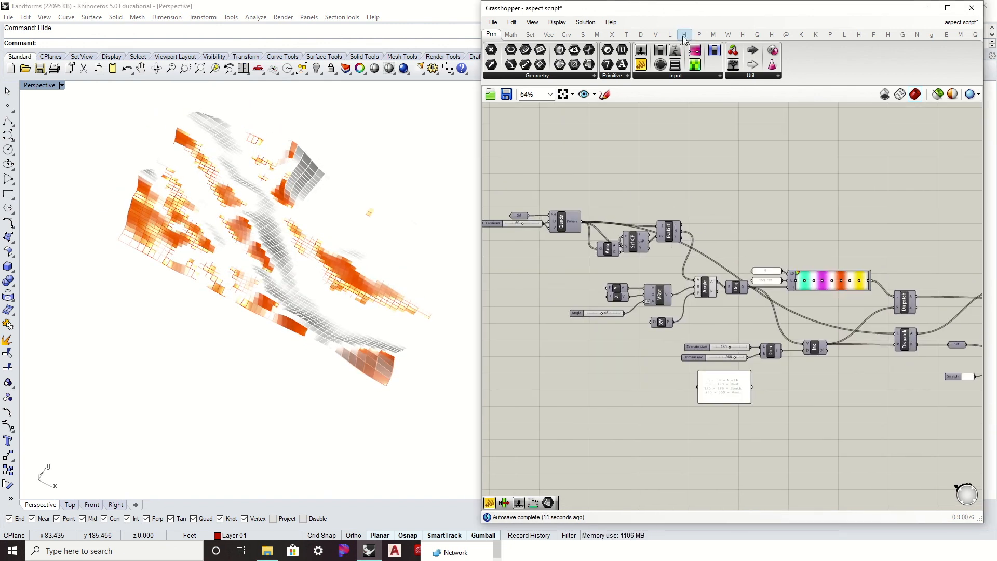
left_click(641, 35)
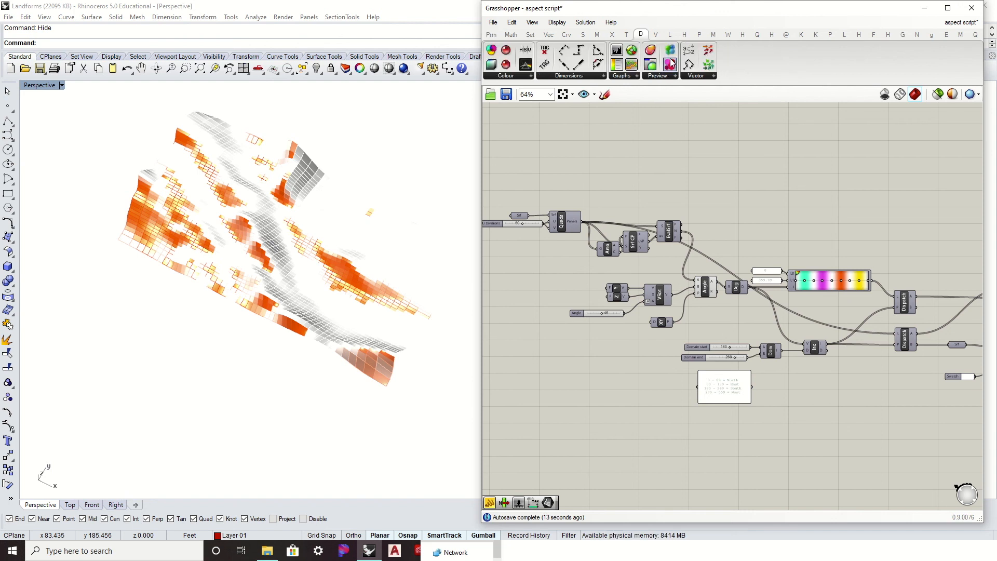
left_click_drag(846, 189, 847, 190)
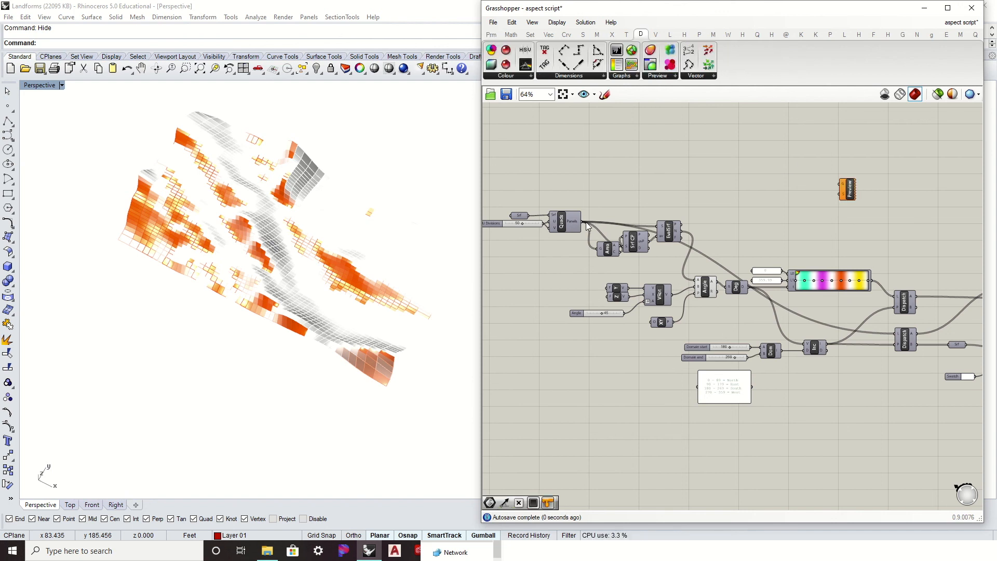
Connect the Quads component's Panels output to the new Preview's G input and the Gradient output to its S input.
left_click_drag(582, 221, 840, 184)
scroll(781, 298, "up", 3)
left_click_drag(755, 285, 851, 175)
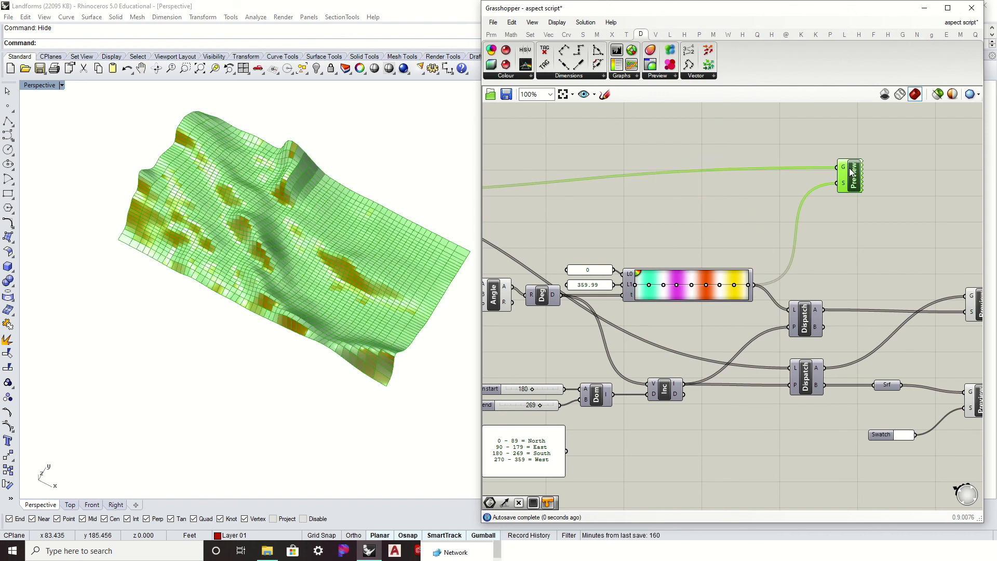
left_click(848, 247)
Turn off the preview of the new Preview component above the Gradient.
right_click_drag(873, 235, 687, 211)
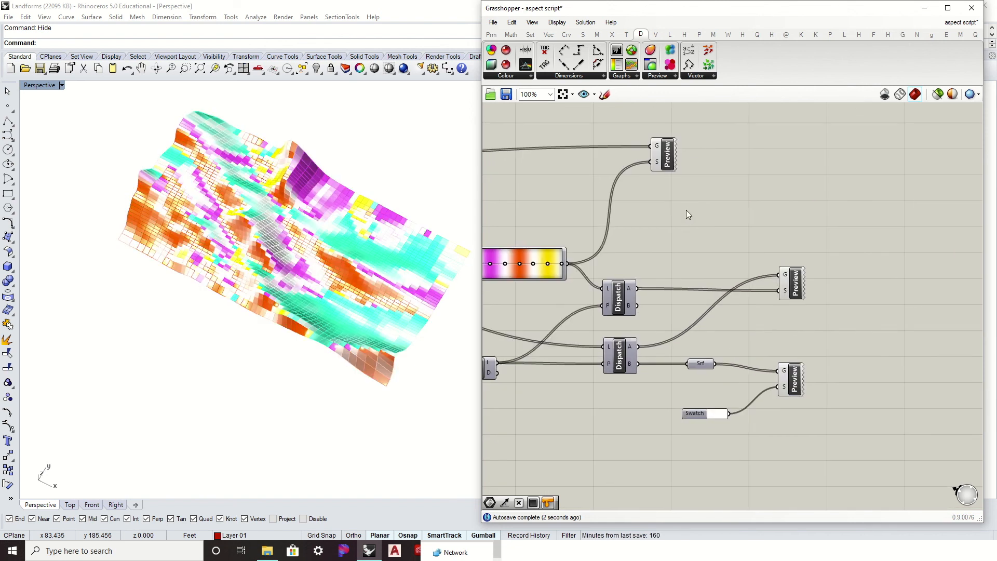
left_click(670, 153)
right_click(669, 151)
left_click(689, 171)
left_click(667, 239)
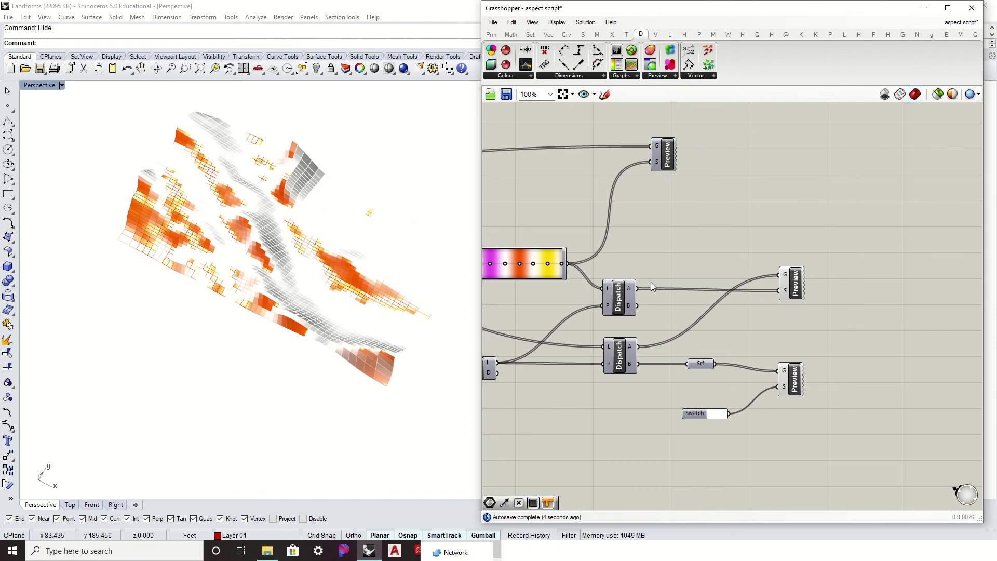
right_click_drag(376, 328, 418, 252)
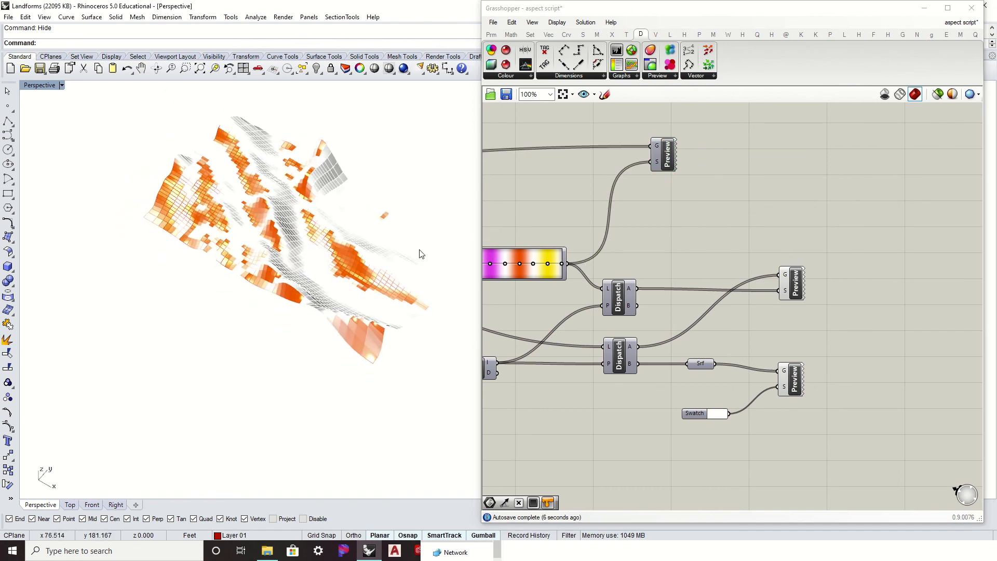
right_click_drag(672, 266, 880, 270)
mouse_move(468, 263)
right_mouse_down()
mouse_move(474, 328)
mouse_move(453, 272)
mouse_move(450, 209)
mouse_move(456, 257)
mouse_move(453, 249)
right_mouse_up()
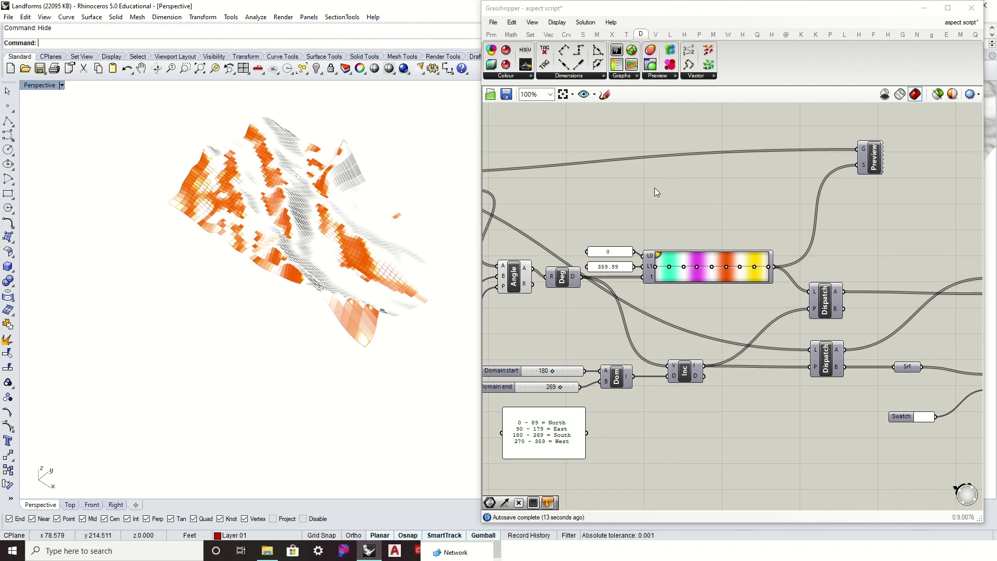
scroll(657, 187, "down", 3)
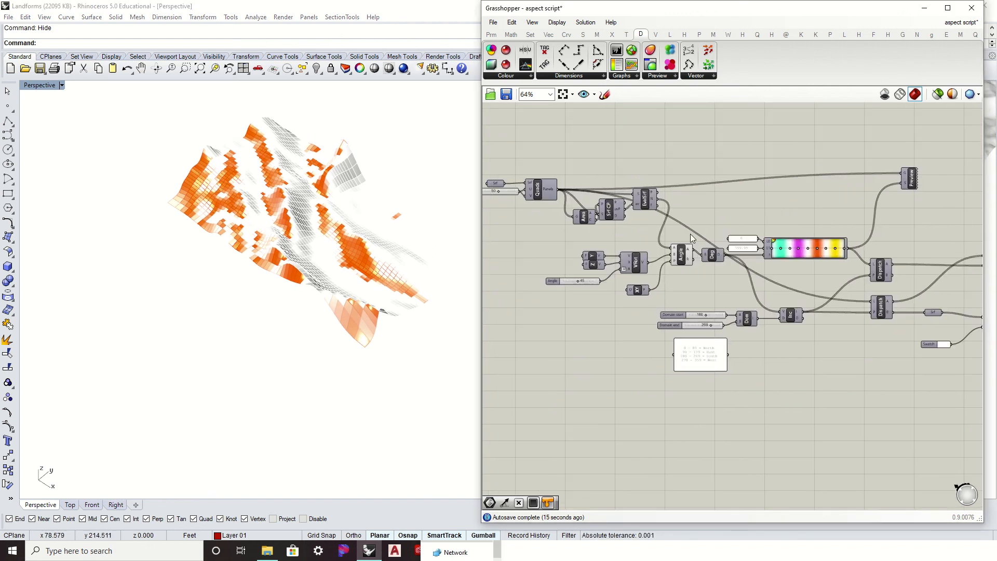